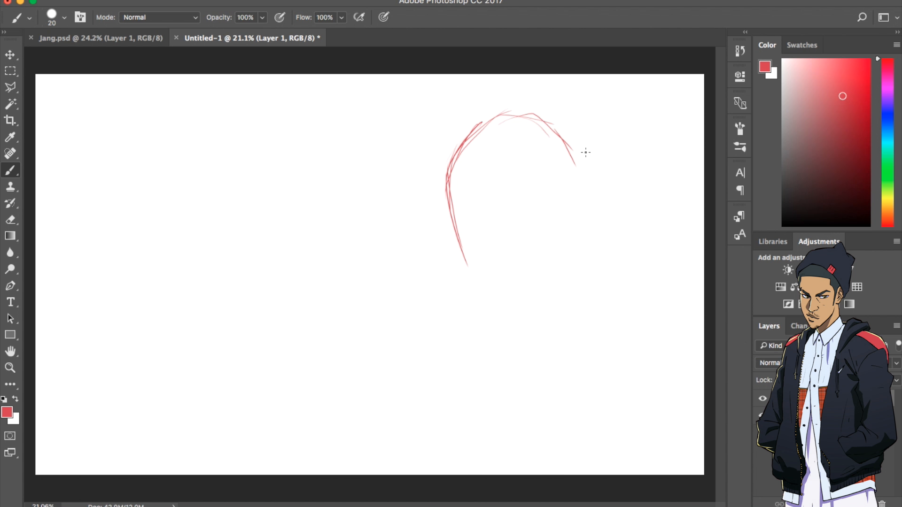
Sketch the round skull of the head and a tapered jaw meeting at a pointed chin
left_click_drag(573, 149, 577, 211)
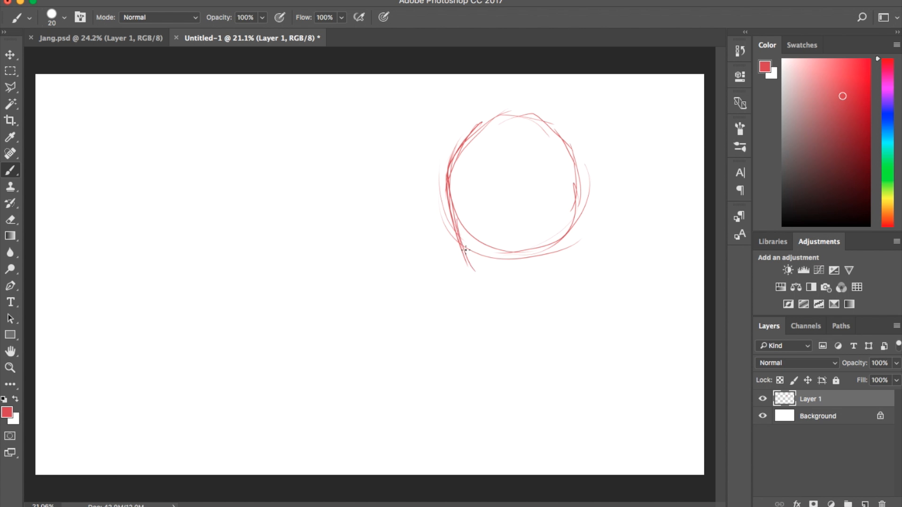
mouse_move(466, 250)
left_mouse_down()
mouse_move(503, 309)
mouse_move(552, 267)
mouse_move(513, 296)
left_mouse_up()
mouse_move(569, 243)
left_mouse_down()
mouse_move(500, 302)
mouse_move(553, 247)
left_mouse_up()
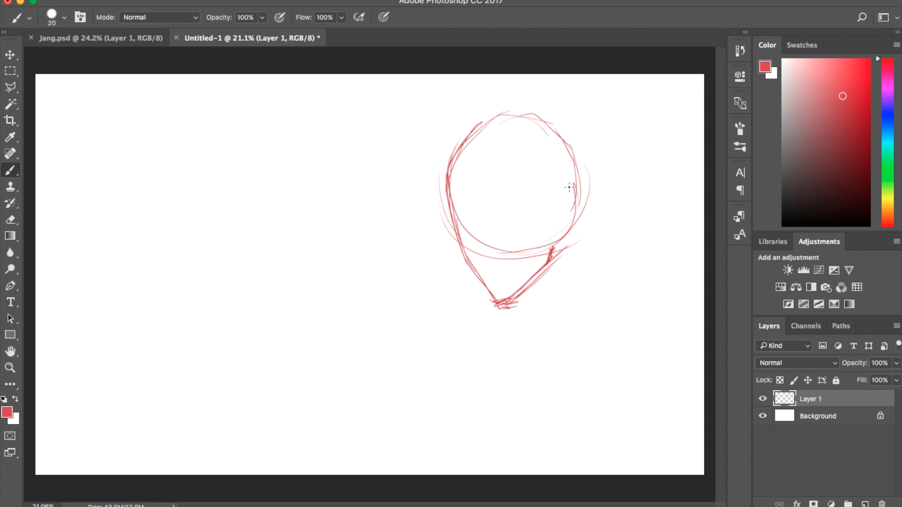
Sketch an oval ear on the side of the head and the back line of the neck below it
mouse_move(561, 191)
left_mouse_down()
mouse_move(558, 243)
mouse_move(549, 224)
left_mouse_up()
left_click_drag(569, 234, 570, 280)
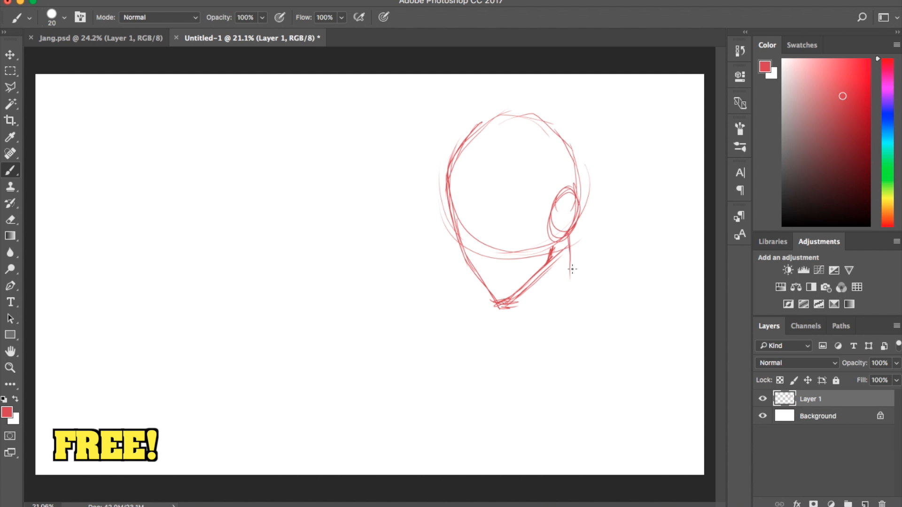
left_click_drag(567, 233, 576, 299)
left_click_drag(569, 230, 578, 297)
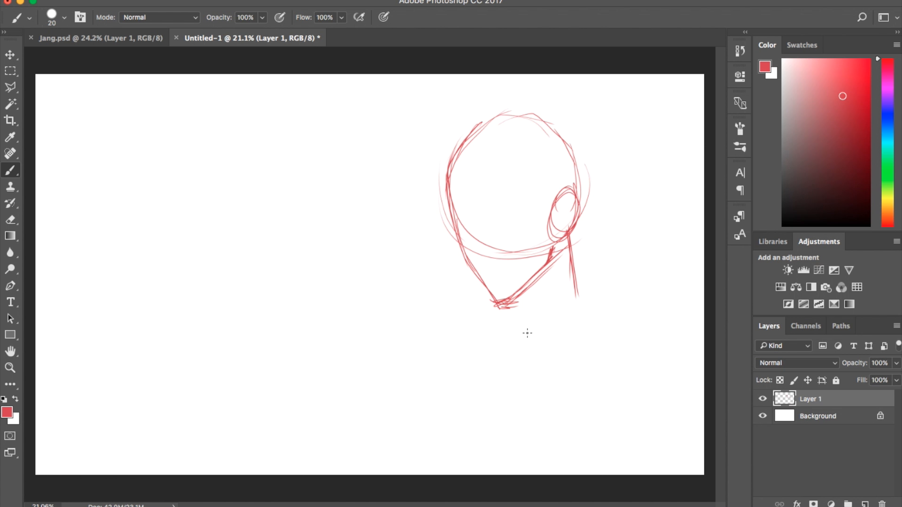
Sketch the curved shoulder line passing below the chin and sloping down on both sides
mouse_move(614, 311)
left_mouse_down()
mouse_move(582, 297)
mouse_move(440, 329)
left_mouse_up()
mouse_move(605, 307)
left_mouse_down()
mouse_move(463, 331)
mouse_move(478, 347)
mouse_move(452, 353)
left_mouse_up()
left_click_drag(540, 299, 453, 357)
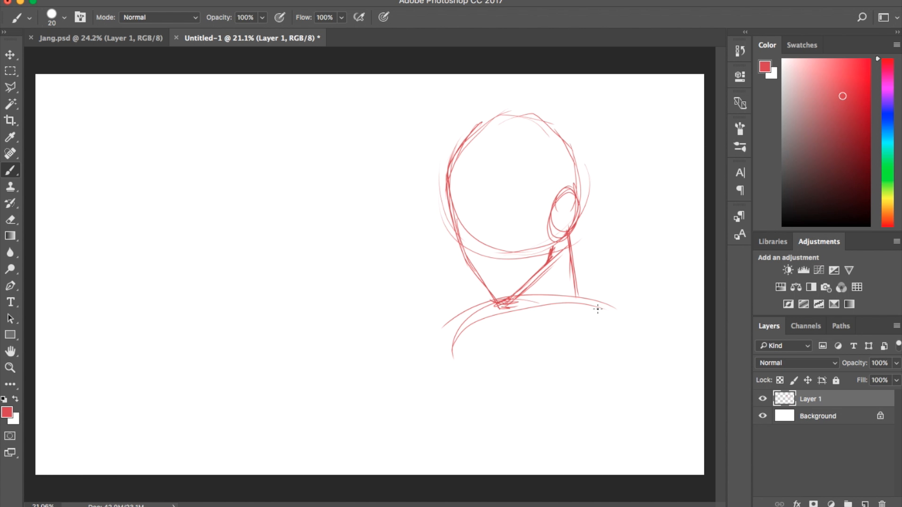
left_click_drag(597, 309, 640, 344)
Sketch the curved sides of the torso from both shoulders down to the bottom edge of the canvas
mouse_move(438, 344)
left_mouse_down()
mouse_move(418, 405)
mouse_move(424, 452)
left_mouse_up()
mouse_move(458, 327)
left_mouse_down()
mouse_move(439, 378)
mouse_move(442, 463)
left_mouse_up()
left_click_drag(482, 313, 447, 472)
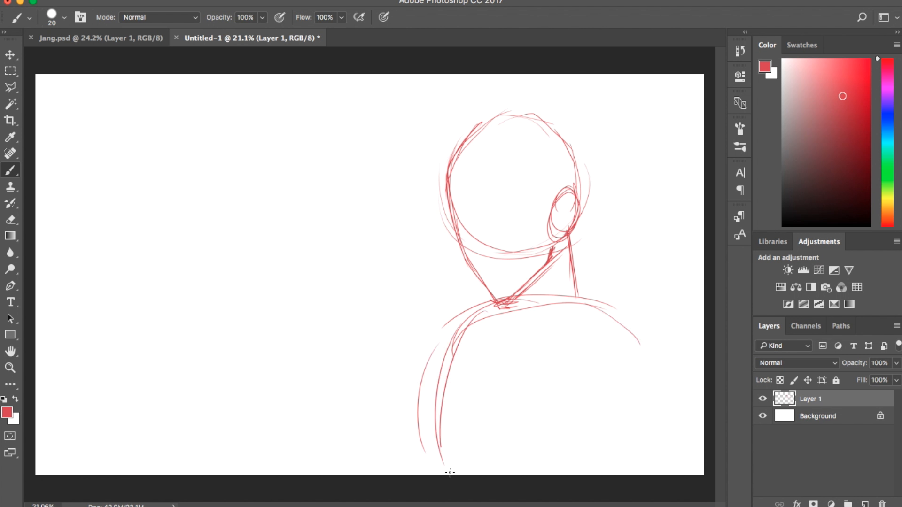
left_click_drag(466, 334, 468, 470)
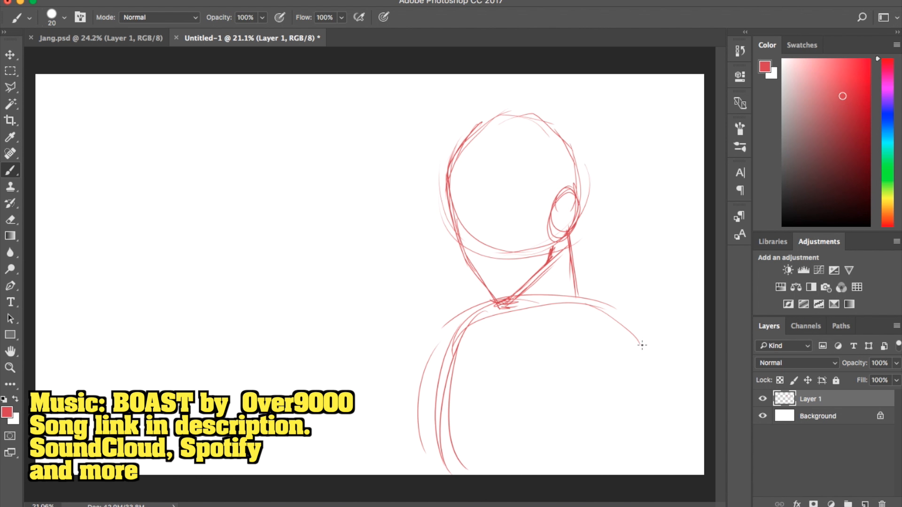
mouse_move(642, 345)
left_mouse_down()
mouse_move(607, 478)
mouse_move(614, 470)
left_mouse_up()
left_click_drag(651, 383, 617, 476)
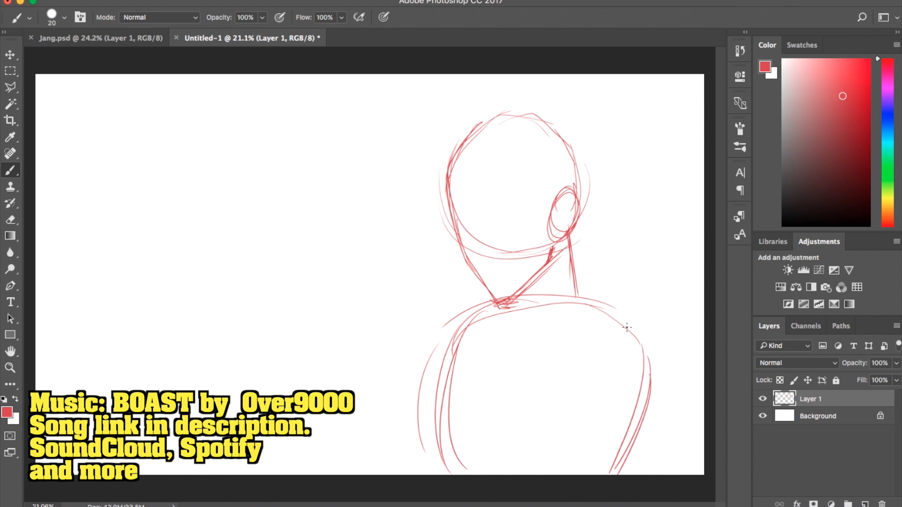
Sketch the trapezius slopes beside the neck and a round shoulder joint on each side of the torso
left_click_drag(577, 291, 621, 323)
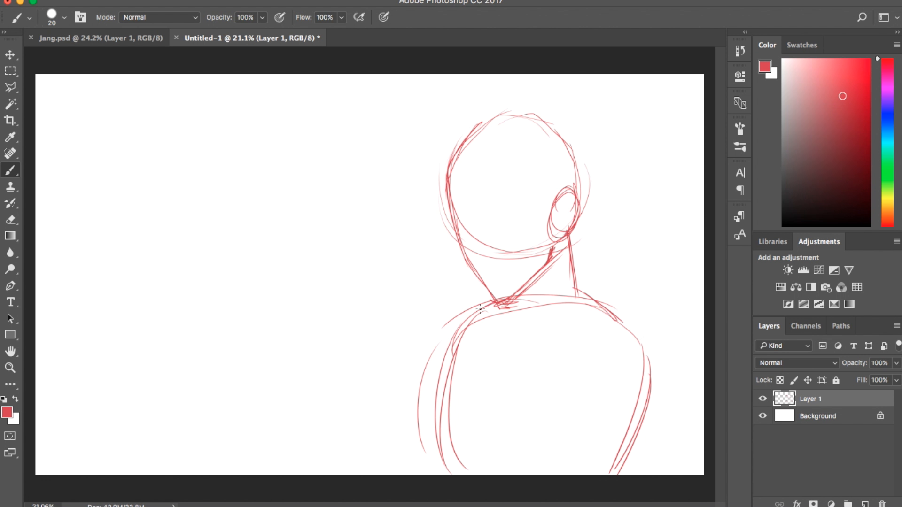
left_click_drag(480, 309, 494, 301)
left_click_drag(659, 336, 620, 324)
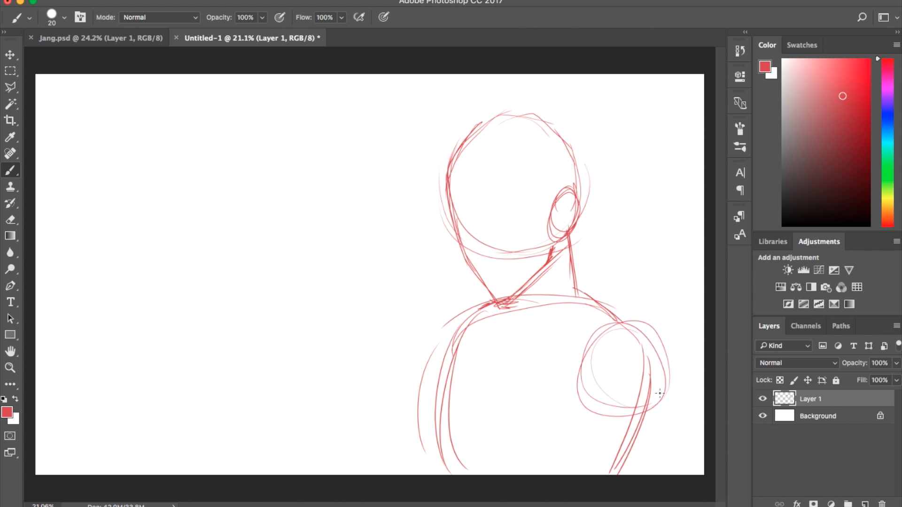
mouse_move(452, 315)
left_mouse_down()
mouse_move(432, 374)
mouse_move(457, 391)
mouse_move(443, 384)
mouse_move(430, 402)
left_mouse_up()
left_click_drag(465, 317, 459, 394)
Sketch a replacement near-shoulder circle closer to the chest, with an arrow marking the inward shift
left_click_drag(601, 332, 582, 410)
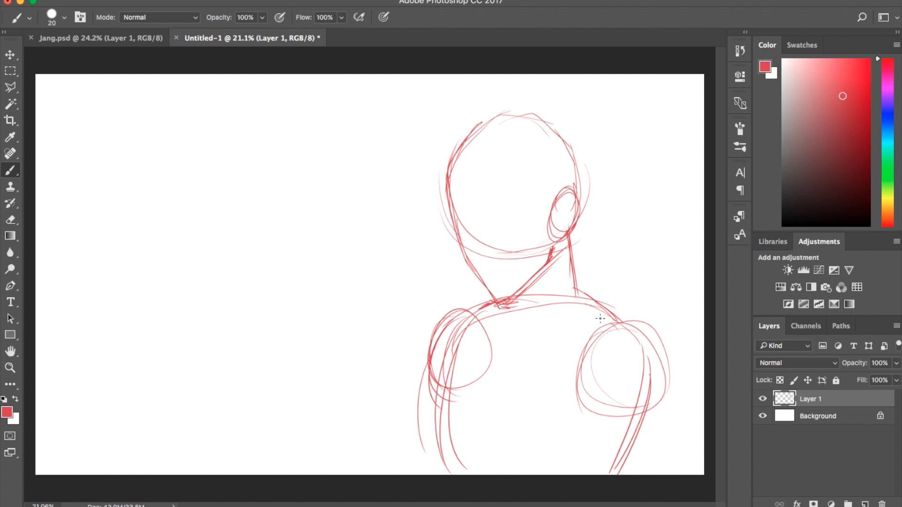
mouse_move(601, 318)
left_mouse_down()
mouse_move(574, 413)
mouse_move(611, 352)
mouse_move(583, 409)
left_mouse_up()
mouse_move(606, 371)
left_mouse_down()
mouse_move(633, 368)
mouse_move(612, 388)
mouse_move(598, 372)
left_mouse_up()
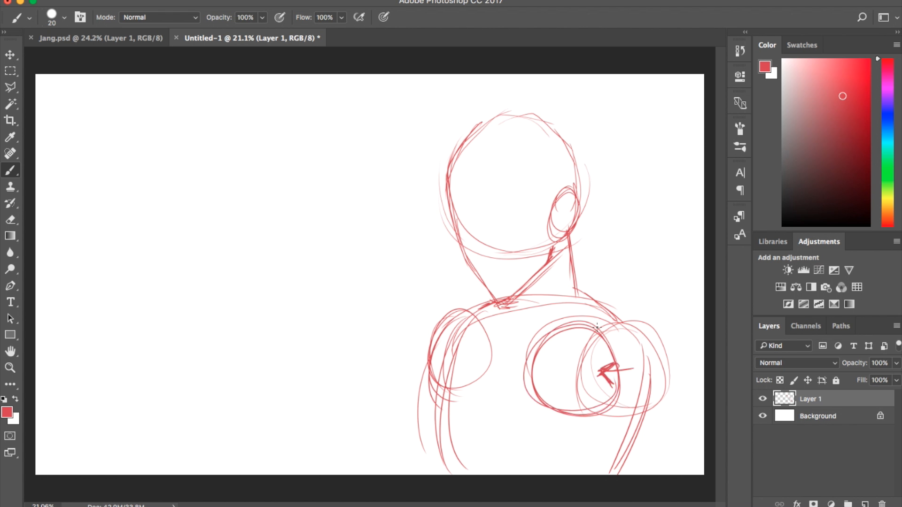
mouse_move(557, 323)
left_mouse_down()
mouse_move(611, 329)
mouse_move(531, 383)
left_mouse_up()
mouse_move(552, 307)
left_mouse_down()
mouse_move(540, 331)
mouse_move(602, 321)
mouse_move(618, 394)
left_mouse_up()
Sketch the upper and lower edges of the near upper arm, running diagonally down across the torso
mouse_move(536, 364)
left_mouse_down()
mouse_move(553, 391)
mouse_move(496, 362)
mouse_move(427, 377)
left_mouse_up()
left_click_drag(554, 404, 493, 431)
left_click_drag(580, 414, 487, 474)
left_click_drag(423, 446, 542, 373)
left_click_drag(562, 453, 507, 479)
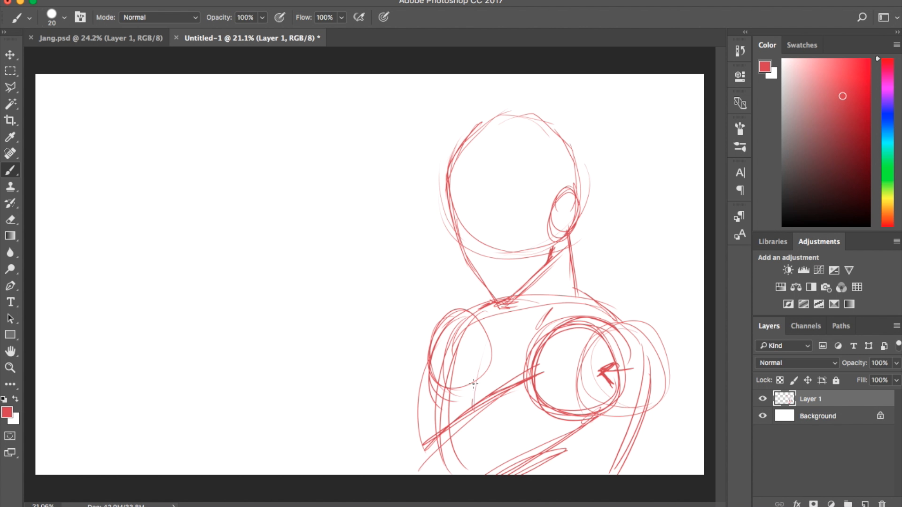
Sketch the center line down the chest and curved vertical center guides on the face
left_click_drag(507, 317, 465, 425)
left_click_drag(480, 126, 479, 275)
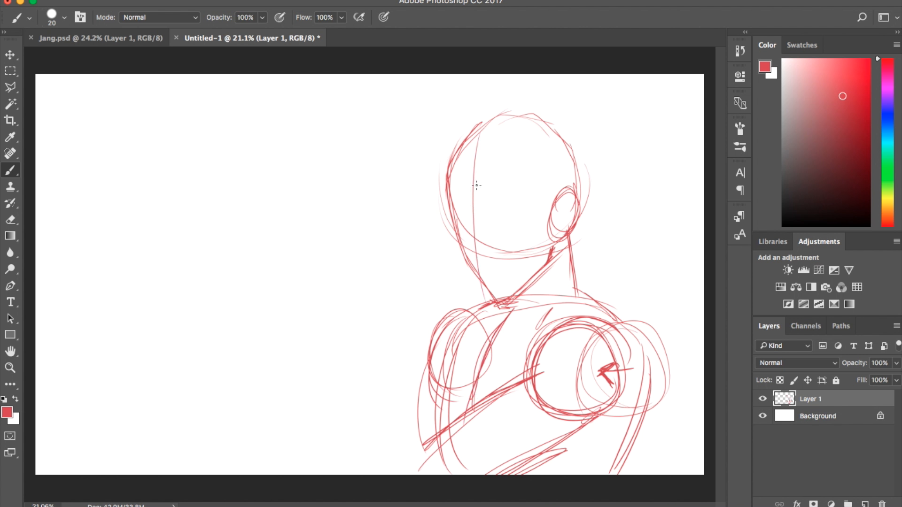
left_click_drag(472, 145, 498, 299)
Sketch the collarbones and neck muscles, undoing the last three strokes and reworking the lines around the neck base
mouse_move(552, 261)
left_mouse_down()
mouse_move(493, 300)
mouse_move(516, 324)
mouse_move(511, 335)
mouse_move(565, 326)
mouse_move(502, 334)
left_mouse_up()
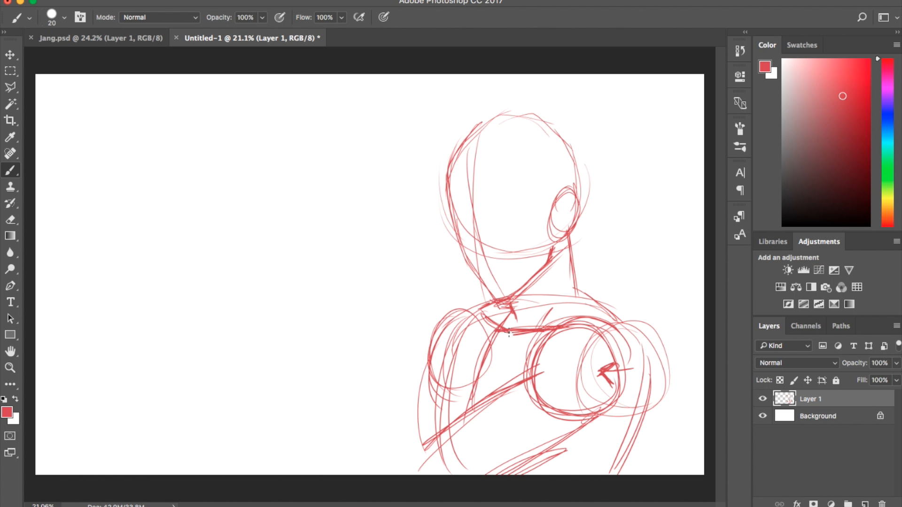
key("super+alt+z")
key("super+alt+z")
key("super+alt+z")
mouse_move(487, 321)
left_mouse_down()
mouse_move(477, 313)
mouse_move(486, 302)
mouse_move(448, 313)
mouse_move(476, 307)
left_mouse_up()
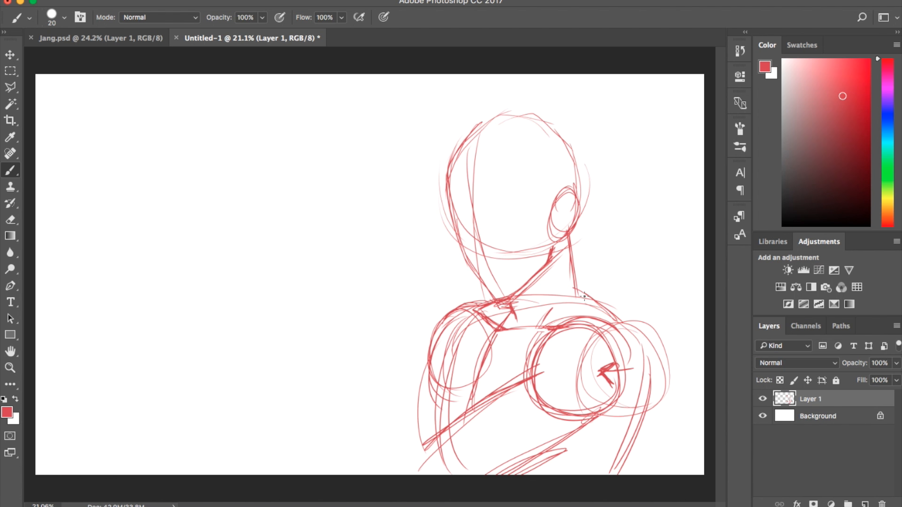
left_click_drag(584, 297, 613, 321)
mouse_move(539, 295)
left_mouse_down()
mouse_move(541, 273)
mouse_move(582, 295)
left_mouse_up()
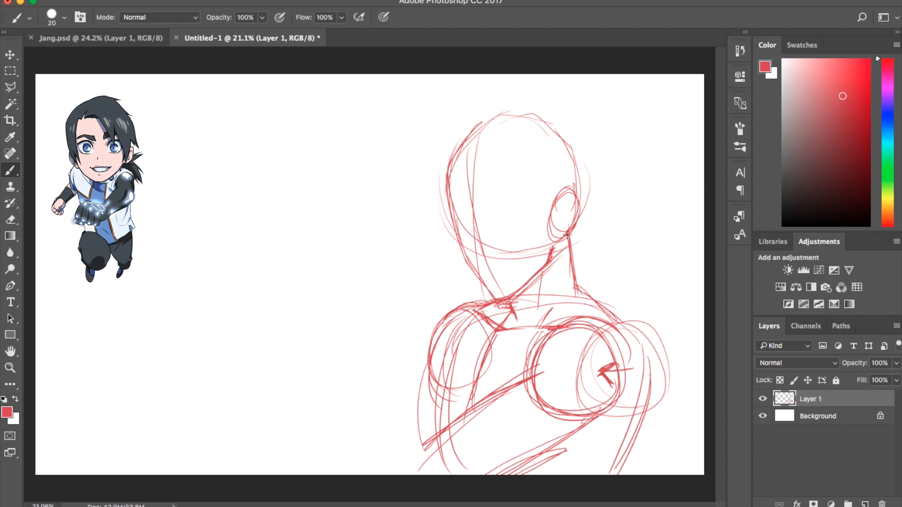
mouse_move(566, 239)
left_mouse_down()
mouse_move(572, 292)
mouse_move(569, 251)
left_mouse_up()
left_click_drag(515, 303, 519, 322)
Sketch a round elbow at the end of the upper arm and a forearm extending up from it
mouse_move(505, 393)
left_mouse_down()
mouse_move(462, 434)
mouse_move(431, 447)
mouse_move(412, 473)
left_mouse_up()
mouse_move(433, 440)
left_mouse_down()
mouse_move(399, 472)
mouse_move(473, 472)
left_mouse_up()
left_click_drag(436, 437, 402, 474)
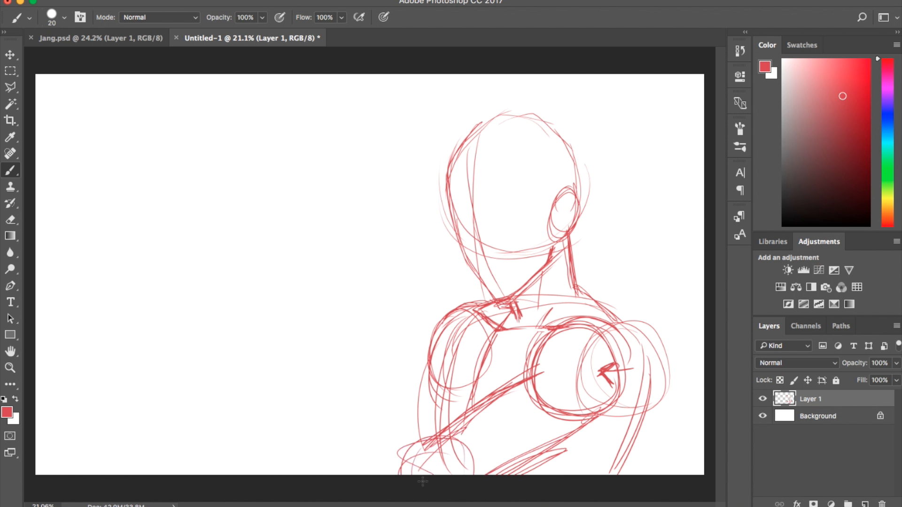
left_click_drag(353, 415, 400, 472)
left_click_drag(316, 394, 397, 474)
left_click_drag(319, 423, 390, 475)
left_click_drag(303, 400, 389, 475)
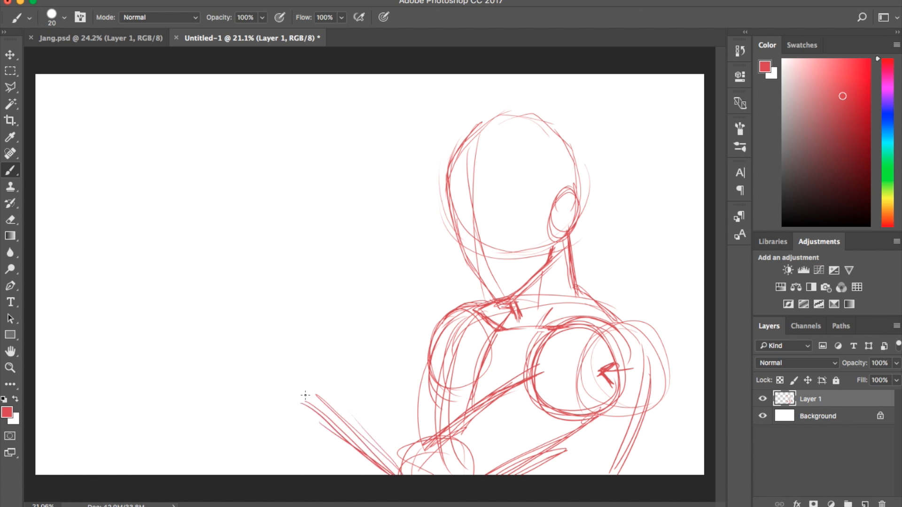
left_click_drag(332, 371, 442, 437)
left_click_drag(383, 404, 456, 448)
left_click_drag(329, 375, 414, 430)
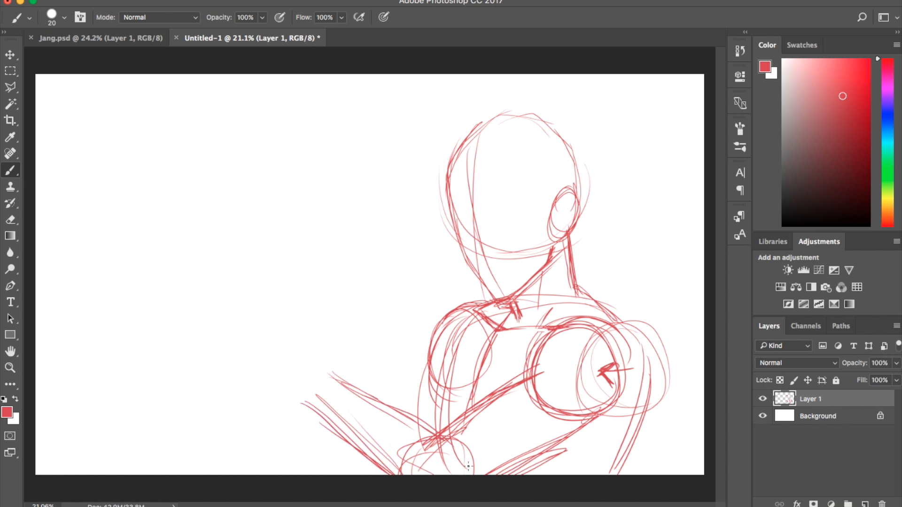
left_click_drag(292, 387, 387, 476)
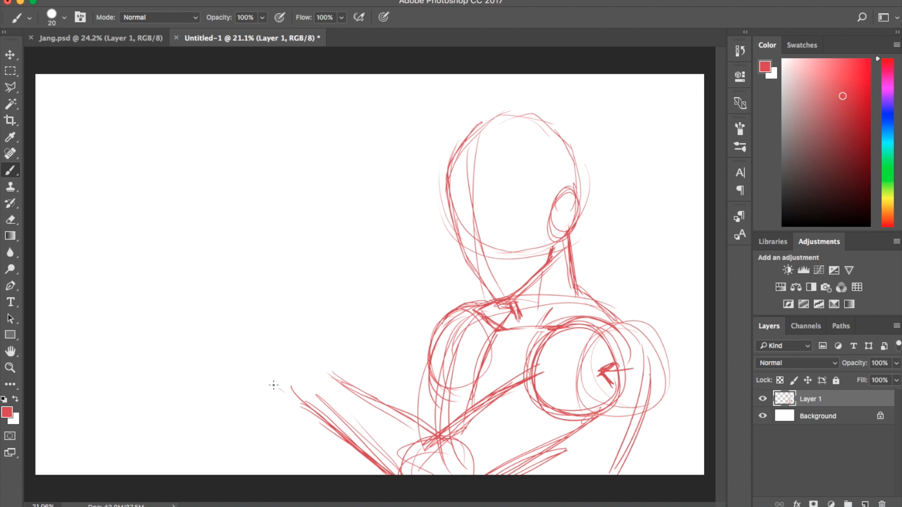
left_click_drag(273, 385, 390, 475)
Erase most of the elbow and forearm lines and rework the edges of the near upper arm
mouse_move(395, 470)
left_mouse_down()
mouse_move(485, 412)
mouse_move(425, 449)
mouse_move(468, 450)
mouse_move(461, 475)
mouse_move(400, 474)
left_mouse_up()
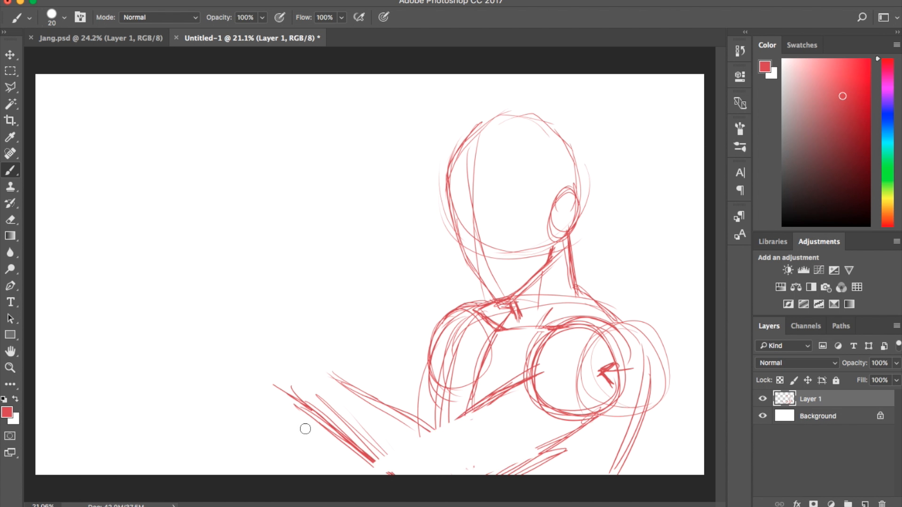
mouse_move(306, 429)
left_mouse_down()
mouse_move(329, 437)
mouse_move(340, 421)
mouse_move(398, 416)
mouse_move(345, 404)
left_mouse_up()
mouse_move(549, 360)
left_mouse_down()
mouse_move(474, 403)
mouse_move(462, 426)
left_mouse_up()
mouse_move(572, 328)
left_mouse_down()
mouse_move(559, 360)
mouse_move(564, 411)
mouse_move(555, 455)
mouse_move(515, 475)
left_mouse_up()
left_click_drag(449, 437, 428, 412)
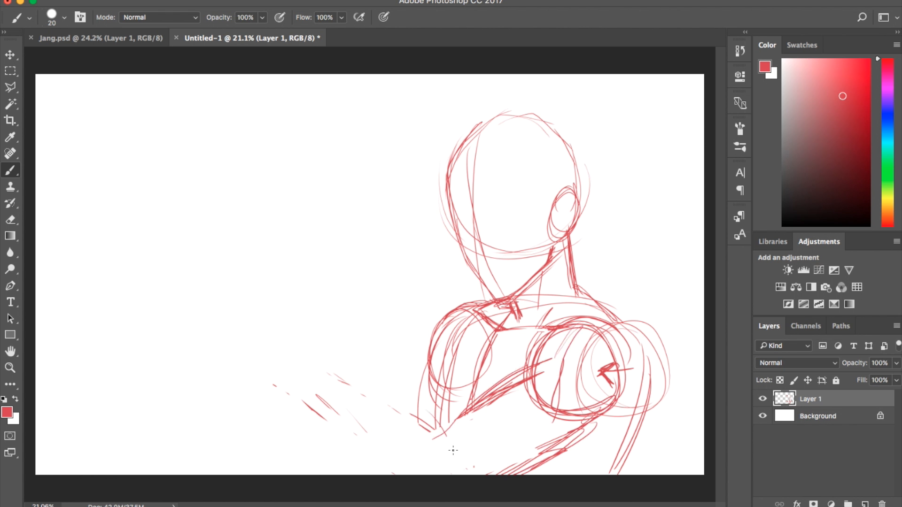
Sketch a longer, wider forearm reaching up from the elbow toward the empty side of the canvas
left_click_drag(453, 453, 278, 330)
left_click_drag(422, 439, 364, 402)
left_click_drag(223, 393, 324, 474)
left_click_drag(220, 417, 324, 475)
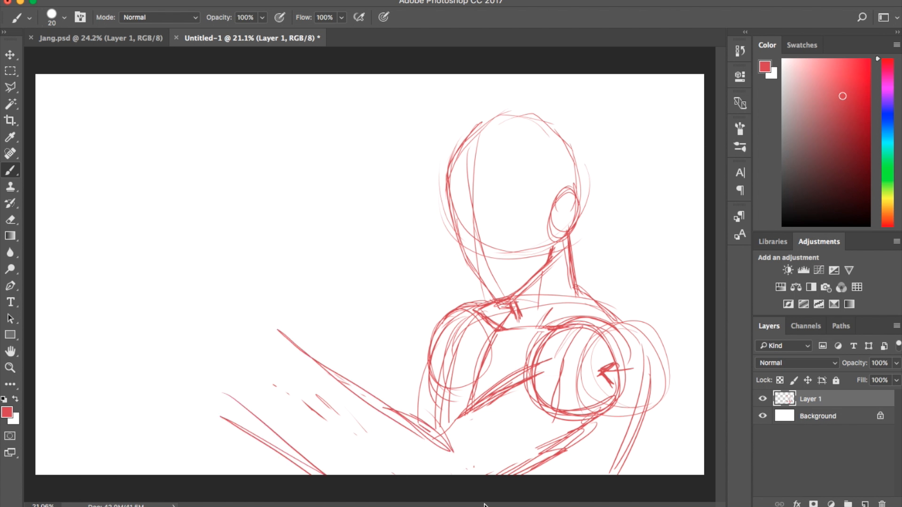
Sketch the wrist and the flat block of the open palm at the end of the forearm
mouse_move(220, 393)
left_mouse_down()
mouse_move(324, 460)
mouse_move(207, 412)
mouse_move(264, 409)
left_mouse_up()
mouse_move(189, 376)
left_mouse_down()
mouse_move(287, 368)
mouse_move(202, 387)
mouse_move(303, 379)
left_mouse_up()
mouse_move(202, 392)
left_mouse_down()
mouse_move(133, 362)
mouse_move(209, 395)
left_mouse_up()
mouse_move(132, 359)
left_mouse_down()
mouse_move(173, 328)
mouse_move(200, 335)
mouse_move(260, 297)
mouse_move(284, 351)
left_mouse_up()
left_click_drag(256, 310, 297, 360)
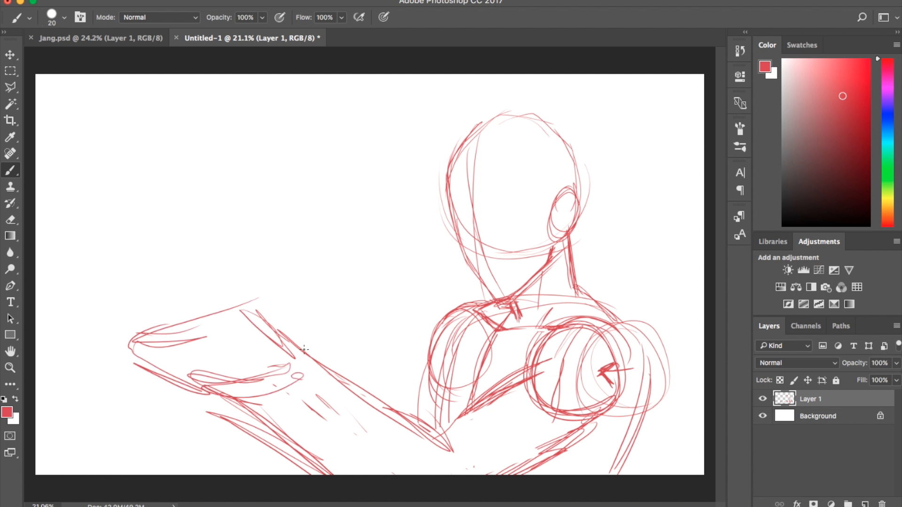
Sketch the thumb base with a round joint and four knuckle circles along the palm's front edge
mouse_move(313, 314)
left_mouse_down()
mouse_move(321, 350)
mouse_move(327, 288)
left_mouse_up()
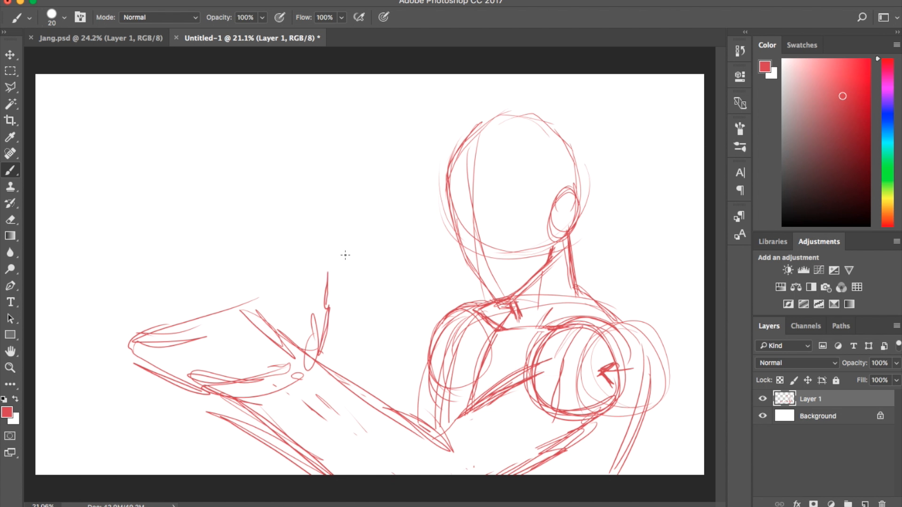
left_click_drag(143, 348, 131, 353)
left_click_drag(330, 267, 328, 272)
left_click_drag(249, 287, 300, 272)
left_click_drag(324, 275, 294, 277)
mouse_move(213, 301)
left_mouse_down()
mouse_move(242, 310)
mouse_move(136, 326)
left_mouse_up()
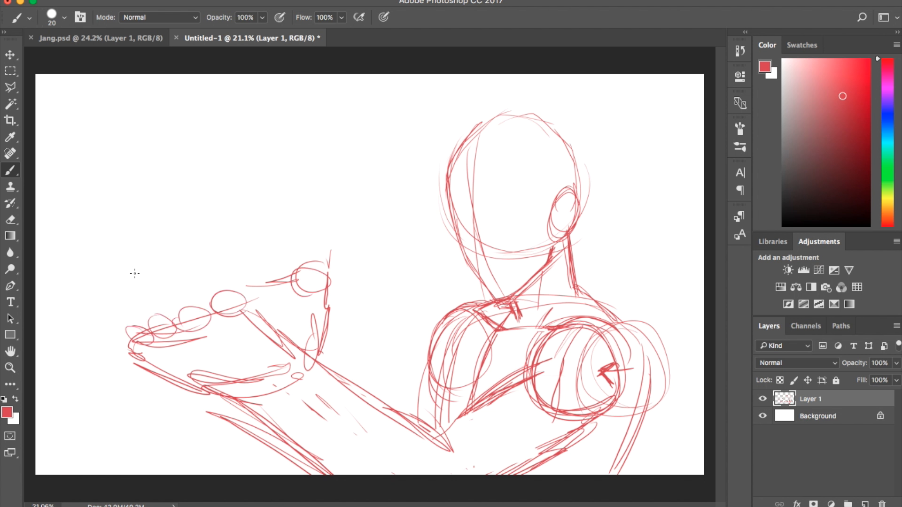
Sketch the bent, raised fingers as segmented outlines rising from the knuckle circles
mouse_move(183, 256)
left_mouse_down()
mouse_move(209, 313)
mouse_move(184, 200)
mouse_move(204, 173)
mouse_move(225, 190)
mouse_move(214, 250)
mouse_move(236, 296)
left_mouse_up()
mouse_move(145, 287)
left_mouse_down()
mouse_move(180, 322)
mouse_move(128, 230)
left_mouse_up()
left_click_drag(128, 224, 146, 192)
mouse_move(150, 189)
left_mouse_down()
mouse_move(170, 201)
mouse_move(164, 264)
mouse_move(191, 284)
left_mouse_up()
left_click_drag(112, 305, 115, 308)
mouse_move(95, 266)
left_mouse_down()
mouse_move(100, 300)
mouse_move(111, 235)
mouse_move(132, 245)
mouse_move(126, 279)
left_mouse_up()
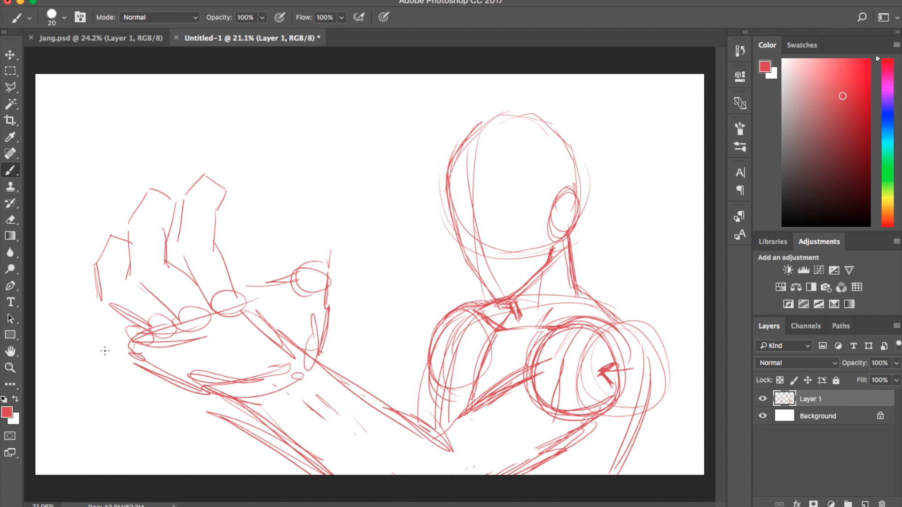
mouse_move(105, 351)
left_mouse_down()
mouse_move(131, 350)
mouse_move(115, 345)
left_mouse_up()
left_click_drag(95, 293, 88, 332)
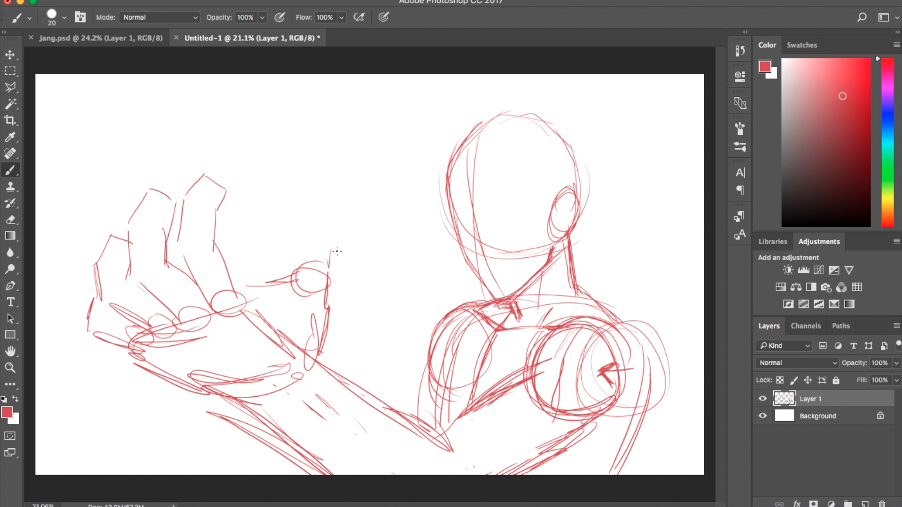
Sketch the rounded, upright thumb and the webbing that joins it to the index finger
left_click_drag(337, 254, 322, 342)
mouse_move(327, 308)
left_mouse_down()
mouse_move(352, 276)
mouse_move(350, 238)
mouse_move(308, 219)
mouse_move(309, 257)
mouse_move(265, 295)
left_mouse_up()
mouse_move(229, 254)
left_mouse_down()
mouse_move(237, 279)
mouse_move(268, 282)
left_mouse_up()
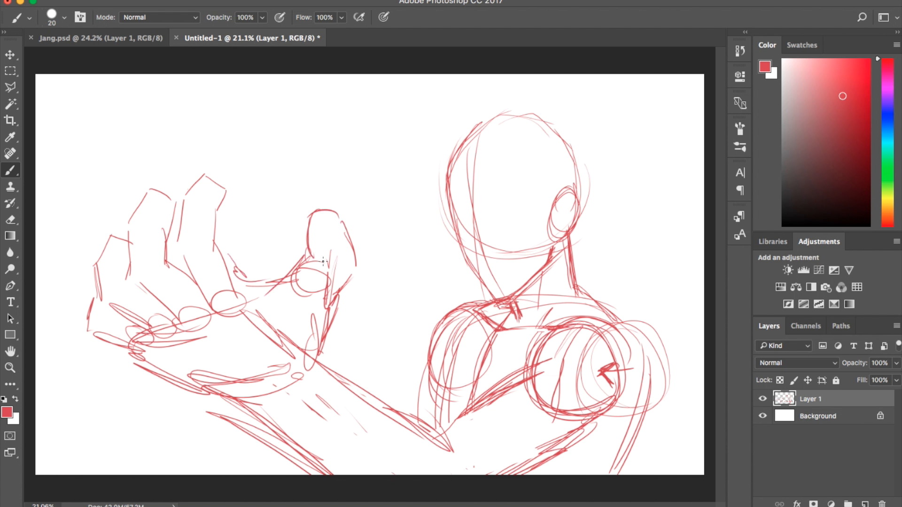
Sketch structure lines from the knuckles to the wrist and clean up the palm's outer edge
left_click_drag(189, 337, 249, 392)
left_click_drag(159, 338, 238, 391)
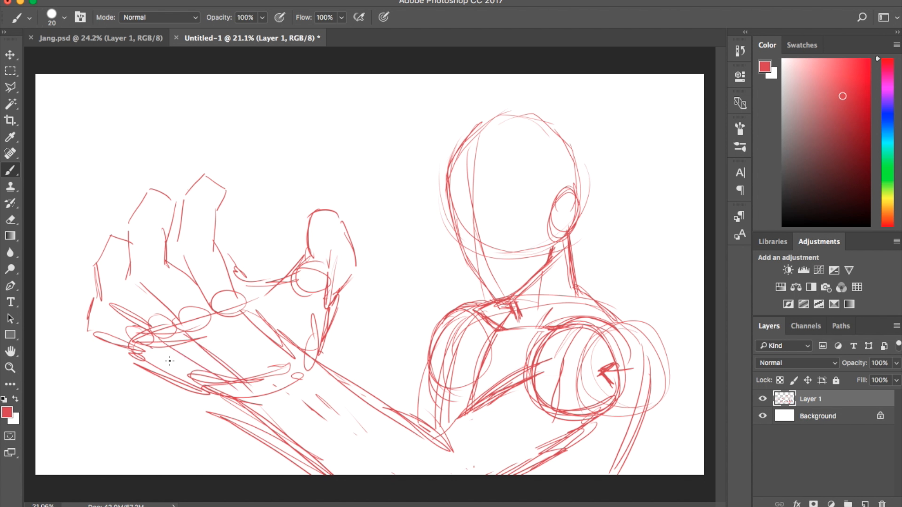
left_click_drag(141, 350, 234, 400)
mouse_move(163, 377)
left_mouse_down()
mouse_move(156, 374)
mouse_move(210, 396)
left_mouse_up()
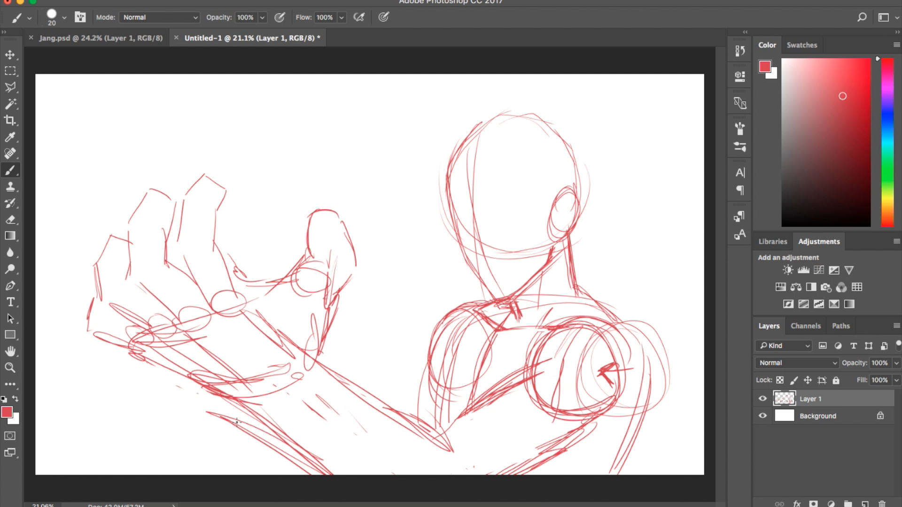
Rework the forearm's upper edge from the wrist to the elbow bend
mouse_move(315, 353)
left_mouse_down()
mouse_move(327, 365)
mouse_move(324, 386)
mouse_move(424, 412)
left_mouse_up()
mouse_move(362, 397)
left_mouse_down()
mouse_move(439, 415)
mouse_move(461, 466)
left_mouse_up()
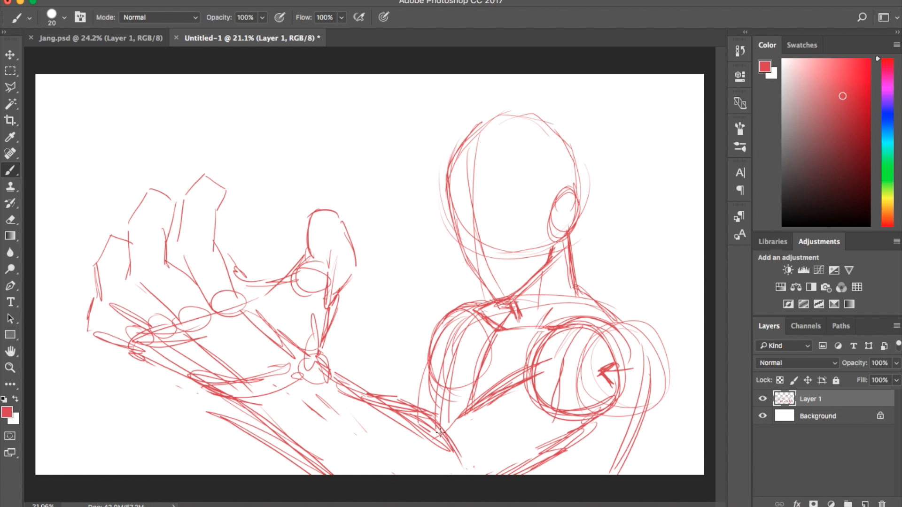
left_click_drag(441, 433, 457, 423)
Draw a curved horizontal eye guide across the face to the ear
left_click_drag(452, 230, 549, 214)
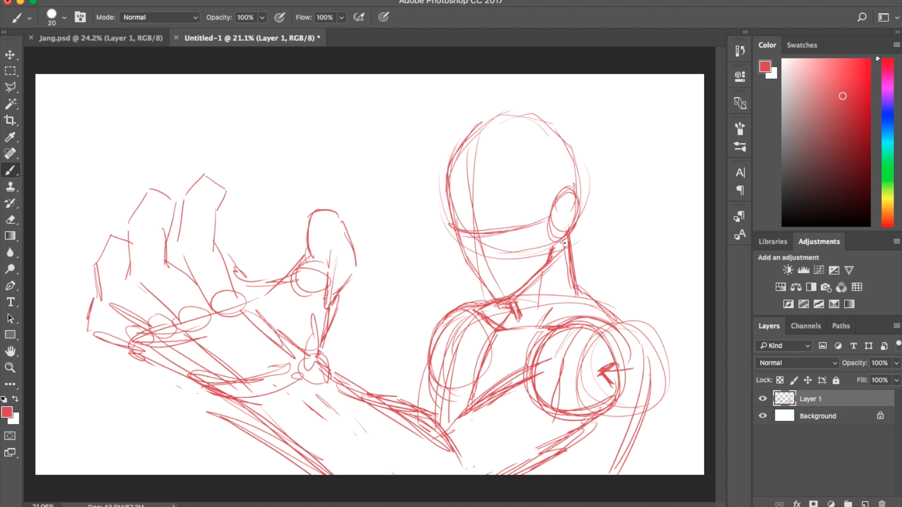
scroll(568, 242, "up", 5)
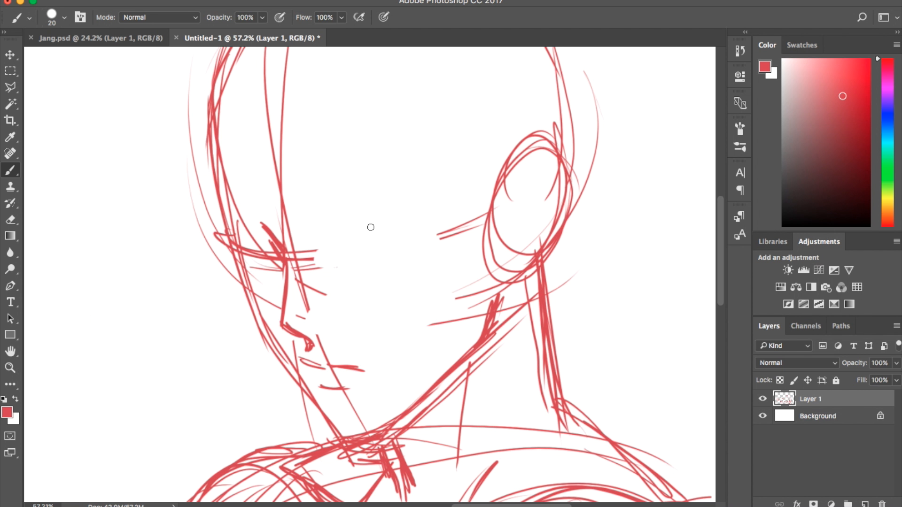
Sketch the rough outlines of both eyes on the horizontal eye guide
left_click_drag(343, 272, 430, 244)
left_click_drag(244, 282, 284, 268)
mouse_move(366, 214)
left_mouse_down()
mouse_move(341, 244)
mouse_move(382, 271)
left_mouse_up()
Redraw the nose profile along the face's slanted center line and rough in a curved mouth line
mouse_move(319, 251)
left_mouse_down()
mouse_move(303, 310)
mouse_move(310, 348)
left_mouse_up()
left_click_drag(325, 364, 365, 376)
left_click_drag(281, 163, 352, 438)
left_click_drag(307, 379, 423, 389)
left_click_drag(292, 252, 317, 344)
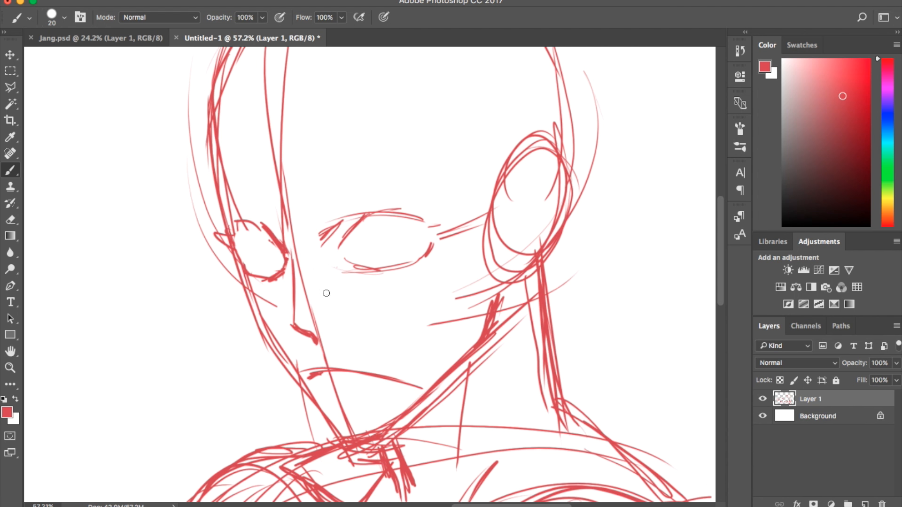
Sketch the frowning near eyebrow and strengthen the upper and lower lids of both eyes
mouse_move(339, 245)
left_mouse_down()
mouse_move(446, 228)
mouse_move(433, 242)
left_mouse_up()
left_click_drag(241, 277, 288, 267)
left_click_drag(303, 220, 390, 188)
left_click_drag(336, 258, 418, 169)
left_click_drag(350, 228, 440, 225)
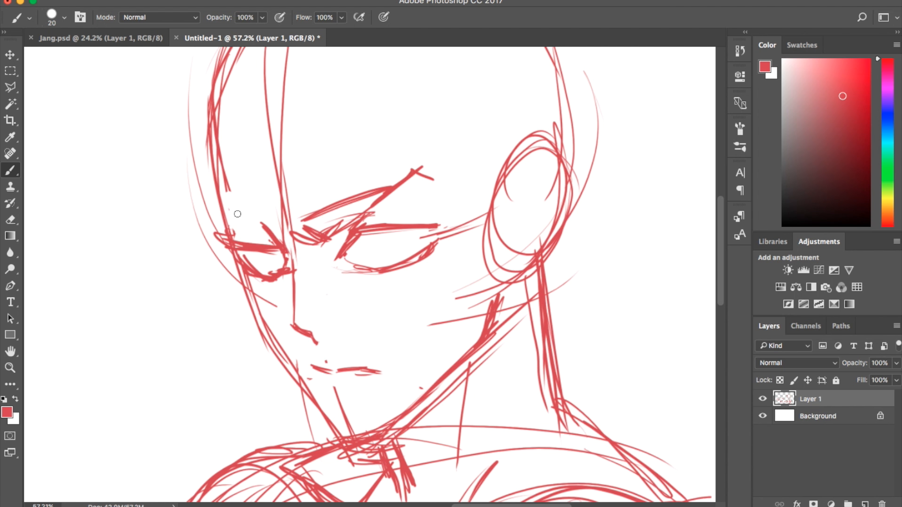
Redraw the far brow ridge from the forehead down to the nose and shape the far eye beneath it
left_click_drag(218, 209, 281, 246)
mouse_move(226, 216)
left_mouse_down()
mouse_move(285, 248)
mouse_move(221, 235)
mouse_move(210, 202)
mouse_move(218, 255)
mouse_move(256, 301)
left_mouse_up()
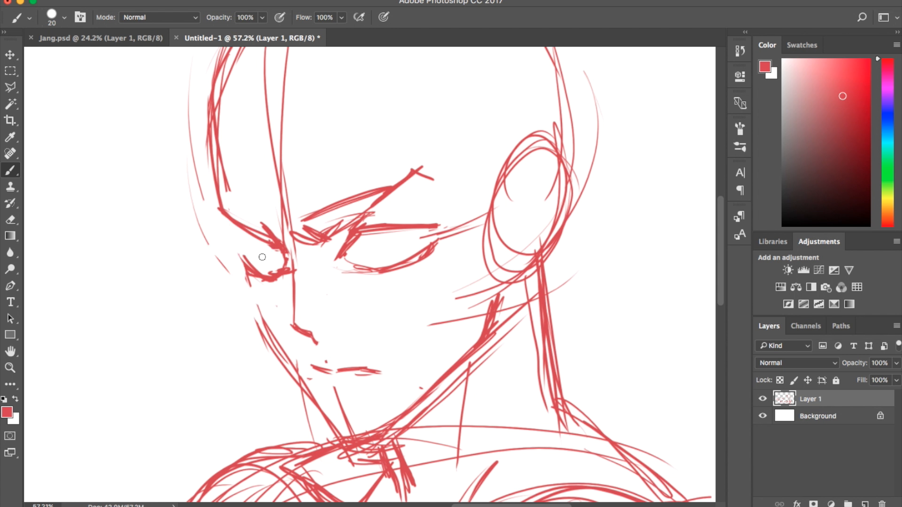
mouse_move(245, 253)
left_mouse_down()
mouse_move(269, 275)
mouse_move(242, 242)
mouse_move(278, 247)
left_mouse_up()
left_click_drag(246, 247, 253, 237)
mouse_move(211, 209)
left_mouse_down()
mouse_move(248, 253)
mouse_move(241, 243)
left_mouse_up()
key("ctrl+z")
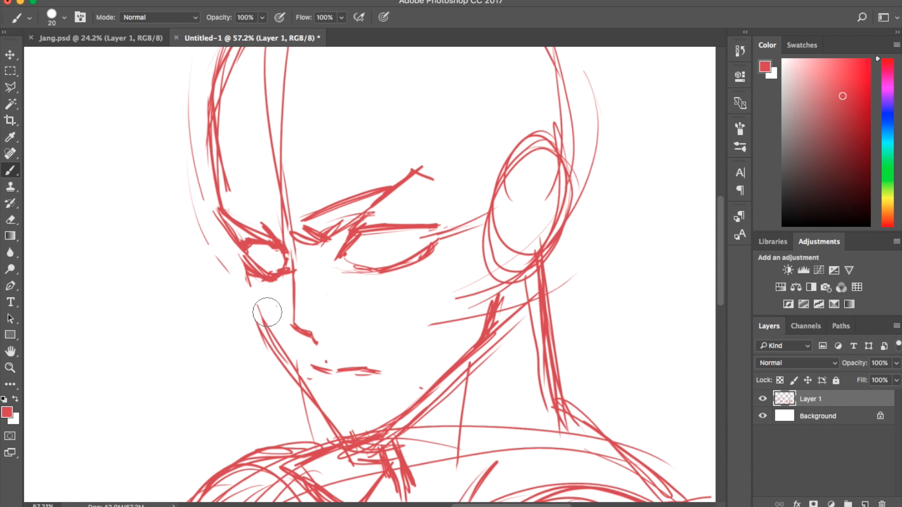
Redraw the far cheek and jaw contour from the far eye down to the chin
key("ctrl+alt+z")
key("ctrl+alt+z")
mouse_move(241, 263)
left_mouse_down()
mouse_move(277, 377)
mouse_move(315, 421)
left_mouse_up()
left_click_drag(274, 360, 330, 431)
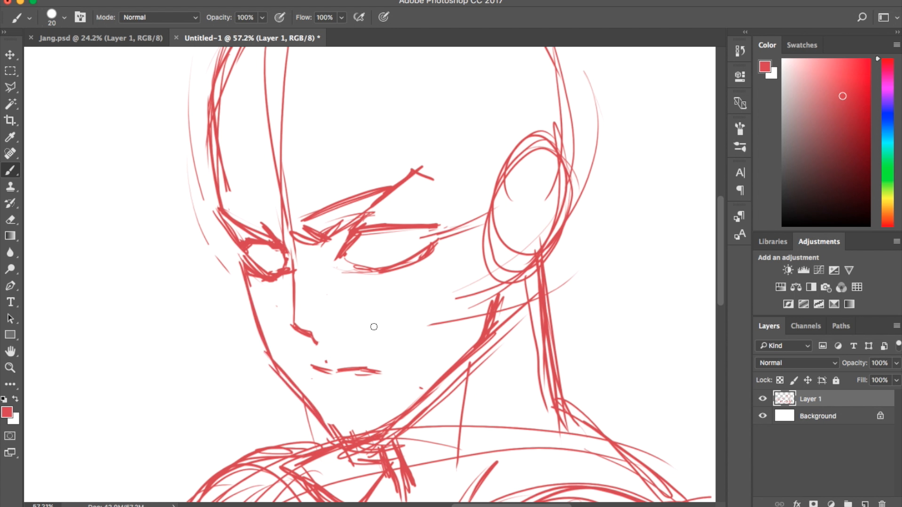
Rework the angled near eyebrow and the inner brow strokes around the bridge of the nose
mouse_move(395, 239)
left_mouse_down()
mouse_move(371, 233)
mouse_move(391, 222)
mouse_move(389, 243)
mouse_move(351, 280)
mouse_move(423, 263)
left_mouse_up()
mouse_move(337, 205)
left_mouse_down()
mouse_move(333, 235)
mouse_move(367, 201)
mouse_move(319, 206)
mouse_move(296, 221)
mouse_move(278, 211)
mouse_move(319, 235)
mouse_move(299, 235)
mouse_move(299, 265)
mouse_move(278, 183)
mouse_move(289, 206)
mouse_move(278, 261)
mouse_move(289, 259)
mouse_move(252, 256)
mouse_move(271, 267)
mouse_move(340, 253)
mouse_move(290, 260)
left_mouse_up()
left_click_drag(270, 245, 291, 257)
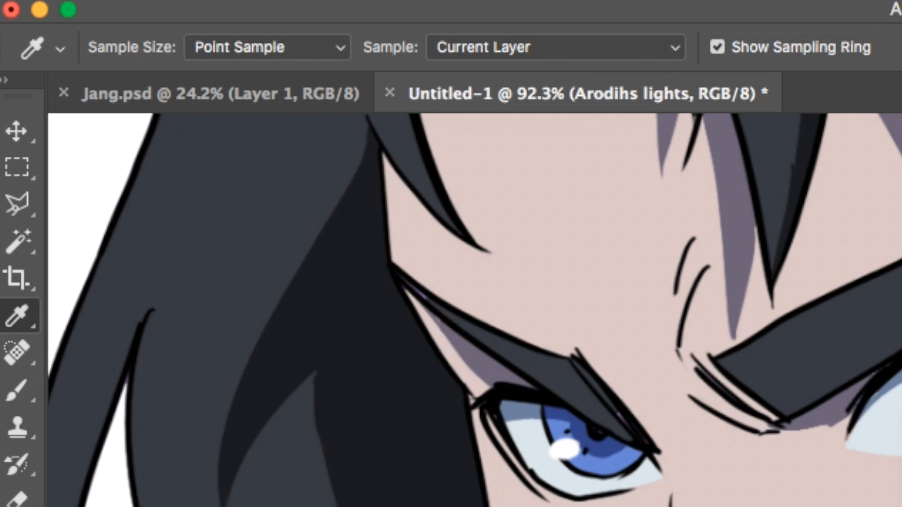
Set the Brush tool to the tapered hard round preset at 20 px and 100% hardness
key("b")
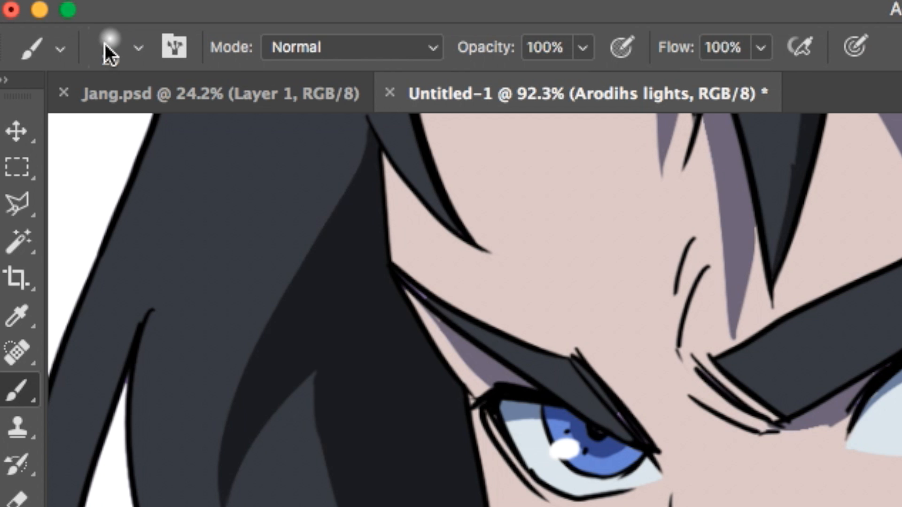
left_click(63, 18)
left_click(193, 458)
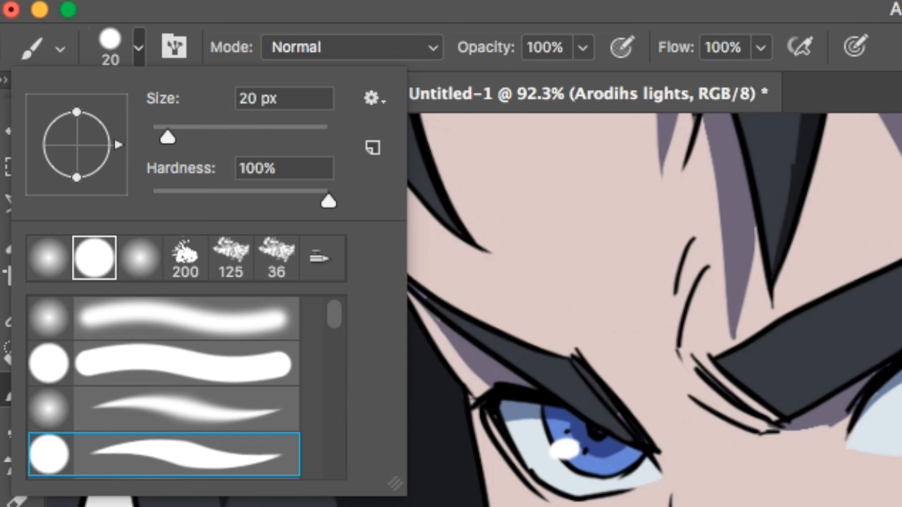
key("Return")
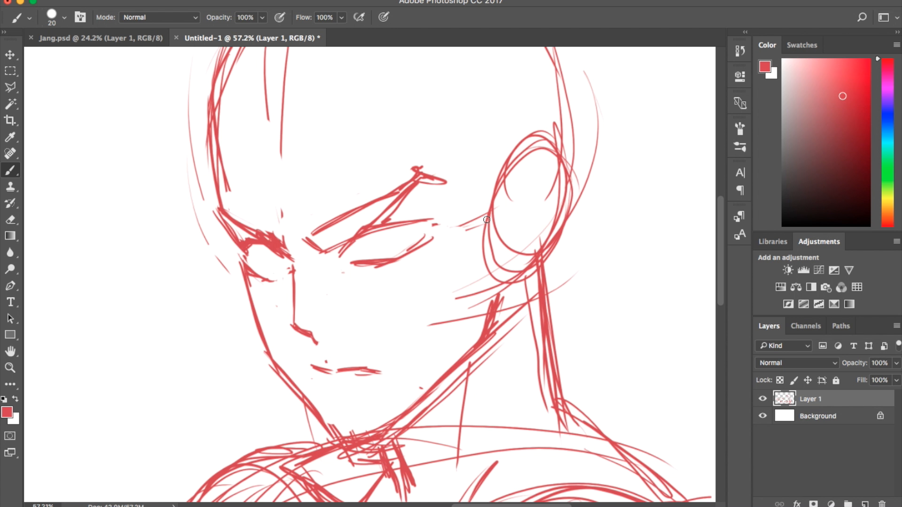
Define the upper and lower lids of the near eye and close the far eye's outline
mouse_move(373, 230)
left_mouse_down()
mouse_move(424, 227)
mouse_move(343, 257)
left_mouse_up()
left_click_drag(421, 238, 400, 258)
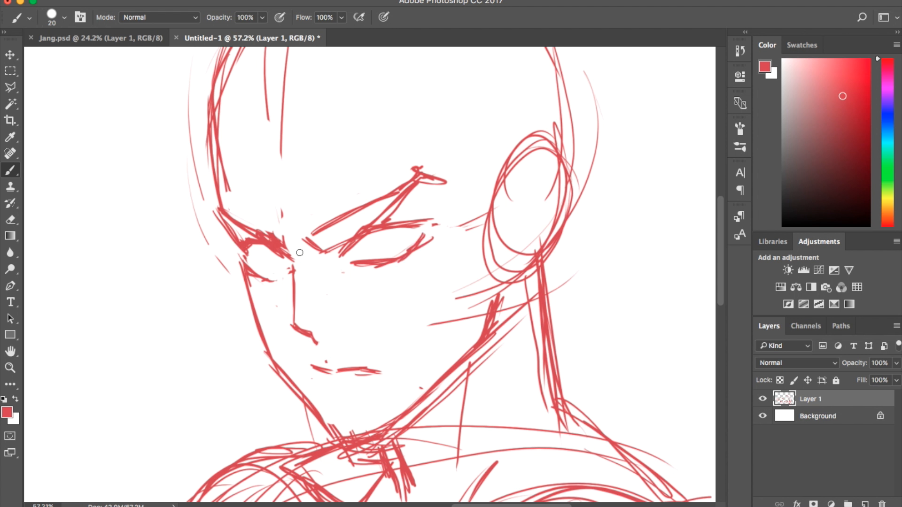
mouse_move(250, 259)
left_mouse_down()
mouse_move(282, 281)
mouse_move(294, 268)
mouse_move(281, 269)
mouse_move(276, 234)
mouse_move(231, 216)
left_mouse_up()
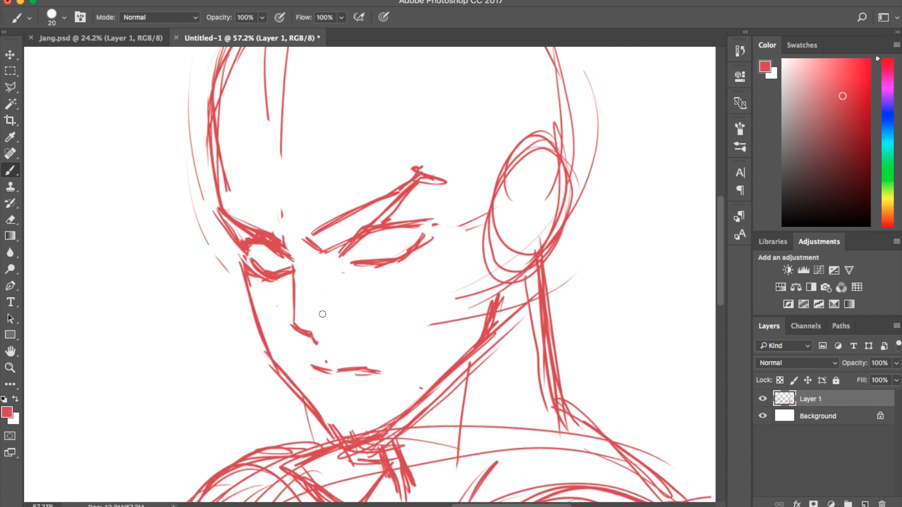
Add the near nostril and redraw the mouth as a shorter, tighter line below the nose
left_click_drag(331, 327, 320, 329)
left_click_drag(375, 371, 314, 371)
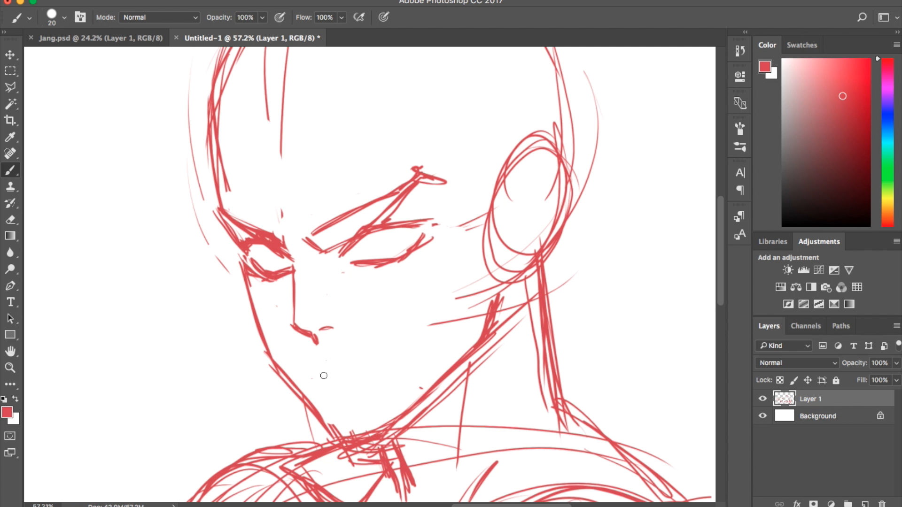
mouse_move(318, 339)
left_mouse_down()
mouse_move(312, 349)
mouse_move(325, 368)
left_mouse_up()
left_click_drag(324, 368, 356, 374)
Sketch hair strands sweeping back from the temple over the ear and down behind it
scroll(494, 250, "down", 3)
scroll(494, 250, "right", 5)
scroll(494, 250, "up", 2)
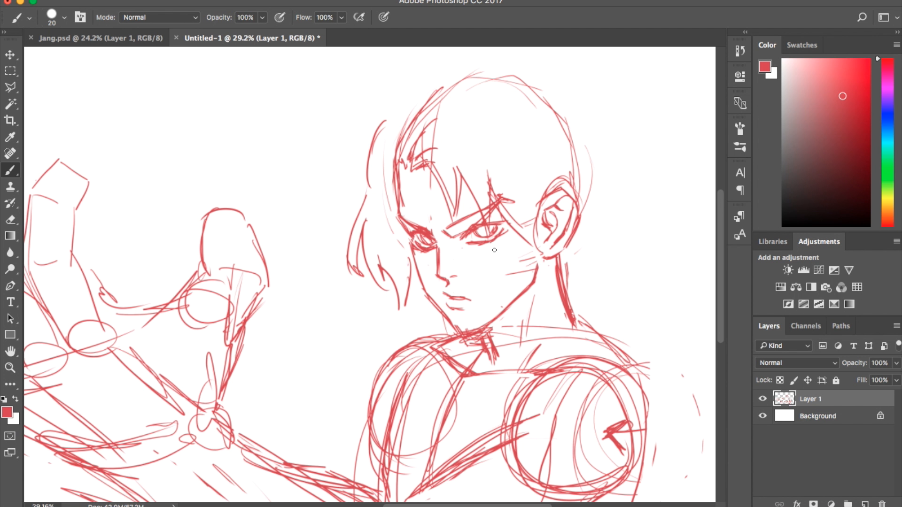
left_click_drag(538, 205, 508, 184)
mouse_move(512, 187)
left_mouse_down()
mouse_move(566, 201)
mouse_move(593, 245)
left_mouse_up()
left_click_drag(547, 152, 614, 198)
mouse_move(595, 189)
left_mouse_down()
mouse_move(620, 225)
mouse_move(617, 257)
left_mouse_up()
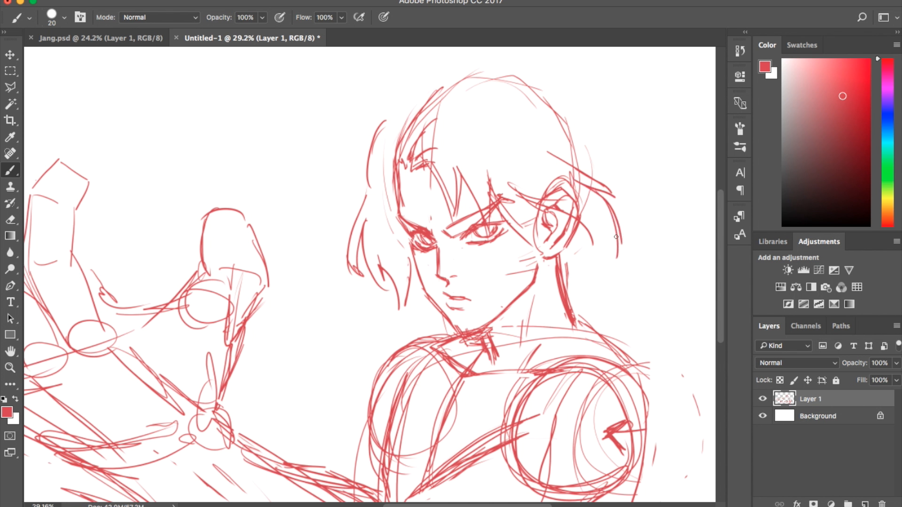
Outline the hair over the crown with spiky tips and add a pointed lock behind the neck
mouse_move(375, 138)
left_mouse_down()
mouse_move(451, 85)
mouse_move(515, 69)
mouse_move(486, 75)
mouse_move(550, 66)
mouse_move(533, 81)
mouse_move(567, 89)
left_mouse_up()
mouse_move(547, 94)
left_mouse_down()
mouse_move(575, 114)
mouse_move(577, 135)
left_mouse_up()
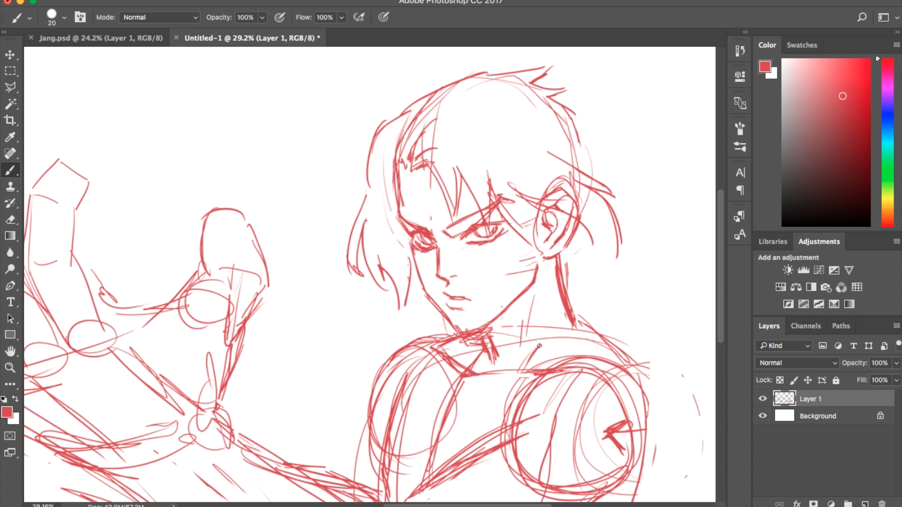
mouse_move(581, 256)
left_mouse_down()
mouse_move(650, 245)
mouse_move(613, 272)
mouse_move(663, 306)
left_mouse_up()
Try a high collar running under the jaw to the front shoulder, clearing the old neckline strokes
left_click_drag(501, 322, 556, 270)
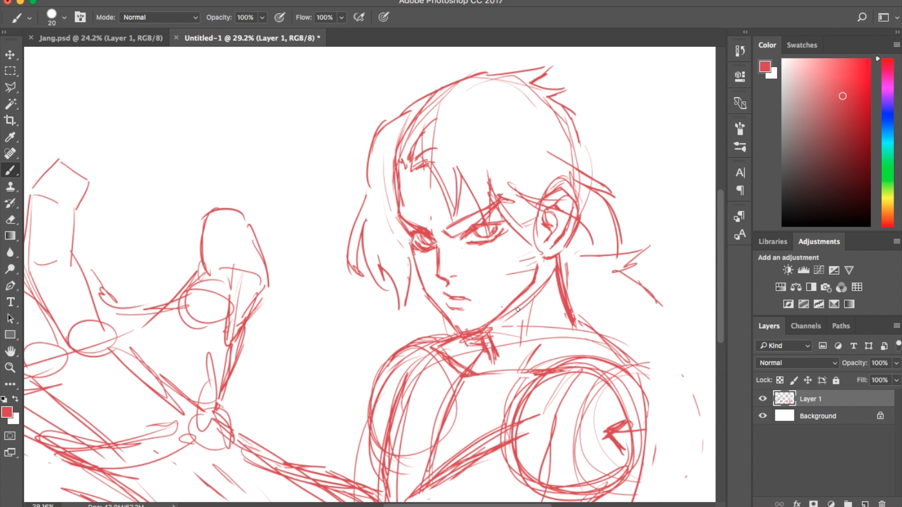
mouse_move(492, 329)
left_mouse_down()
mouse_move(575, 281)
mouse_move(575, 262)
mouse_move(592, 263)
mouse_move(418, 358)
left_mouse_up()
mouse_move(439, 321)
left_mouse_down()
mouse_move(416, 345)
mouse_move(419, 356)
left_mouse_up()
left_click_drag(456, 348, 427, 353)
left_click_drag(470, 374, 418, 350)
left_click_drag(448, 366, 434, 350)
key("ctrl+alt+z")
key("ctrl+alt+z")
key("ctrl+alt+z")
key("ctrl+alt+z")
key("ctrl+alt+z")
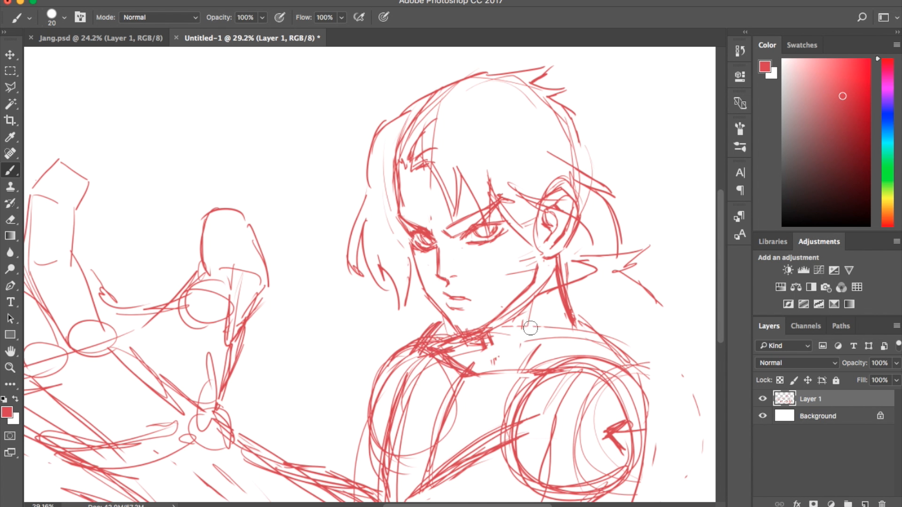
key("ctrl+alt+z")
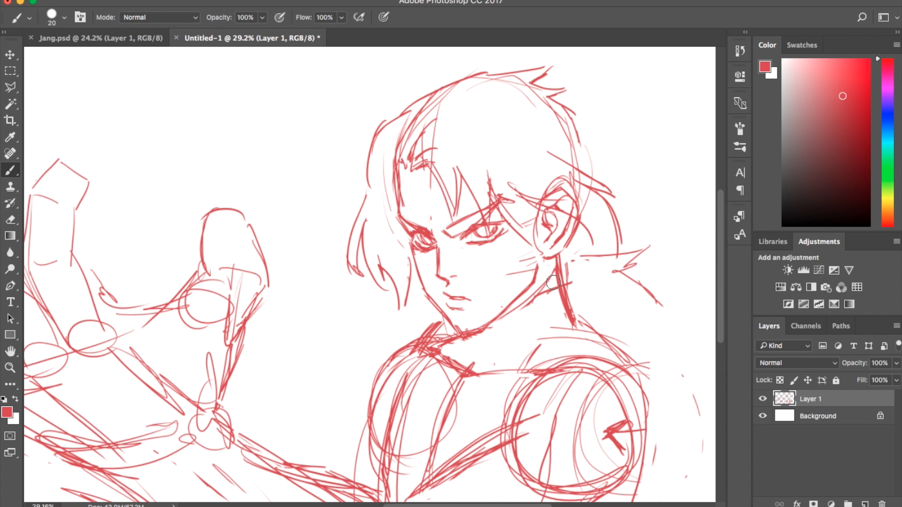
mouse_move(548, 282)
left_mouse_down()
mouse_move(553, 269)
mouse_move(578, 275)
mouse_move(579, 321)
left_mouse_up()
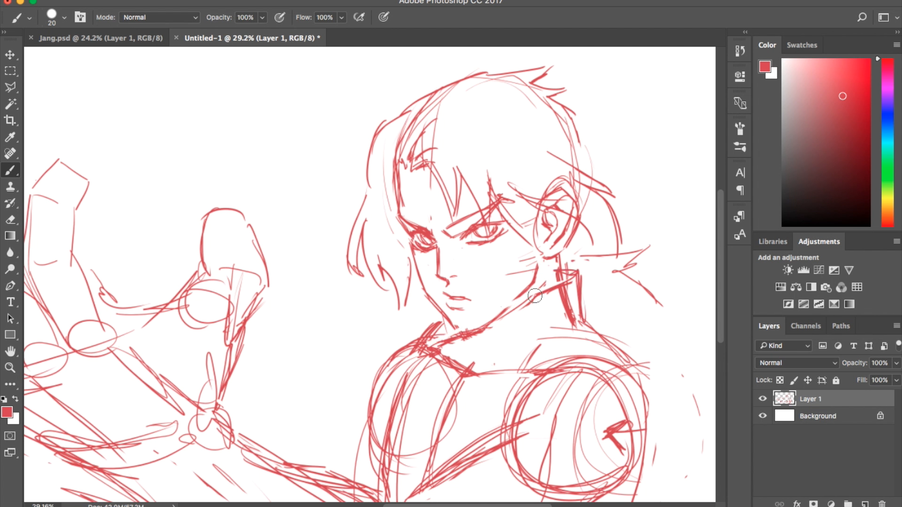
mouse_move(451, 334)
left_mouse_down()
mouse_move(538, 295)
mouse_move(447, 350)
left_mouse_up()
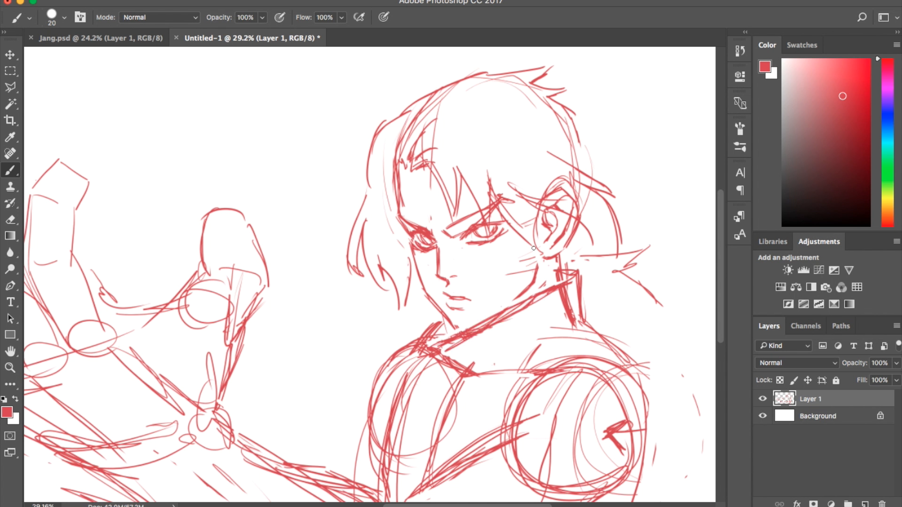
Undo the collar attempt back to the original neckline strokes
key("ctrl+alt+z")
key("ctrl+alt+z")
key("ctrl+alt+z")
key("ctrl+alt+z")
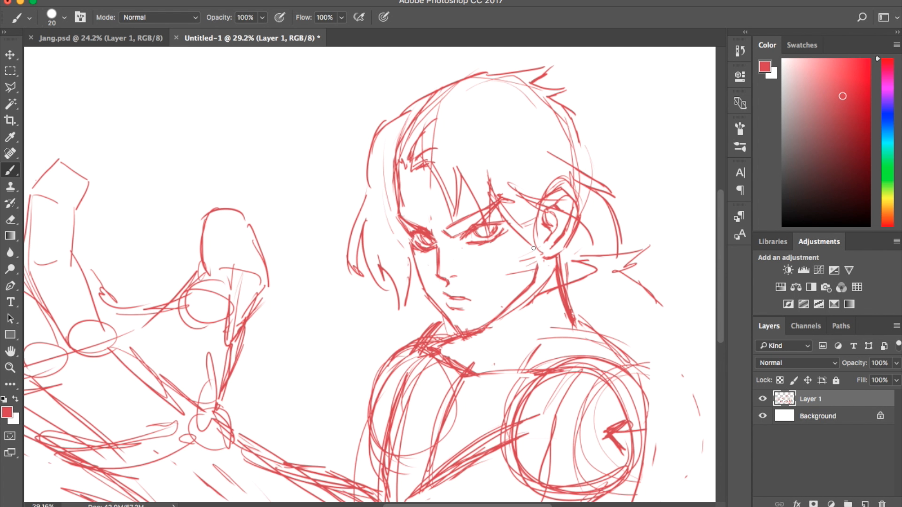
key("ctrl+shift+z")
key("ctrl+shift+z")
key("ctrl+shift+z")
key("ctrl+alt+z")
key("ctrl+alt+z")
key("ctrl+alt+z")
key("ctrl+alt+z")
key("ctrl+alt+z")
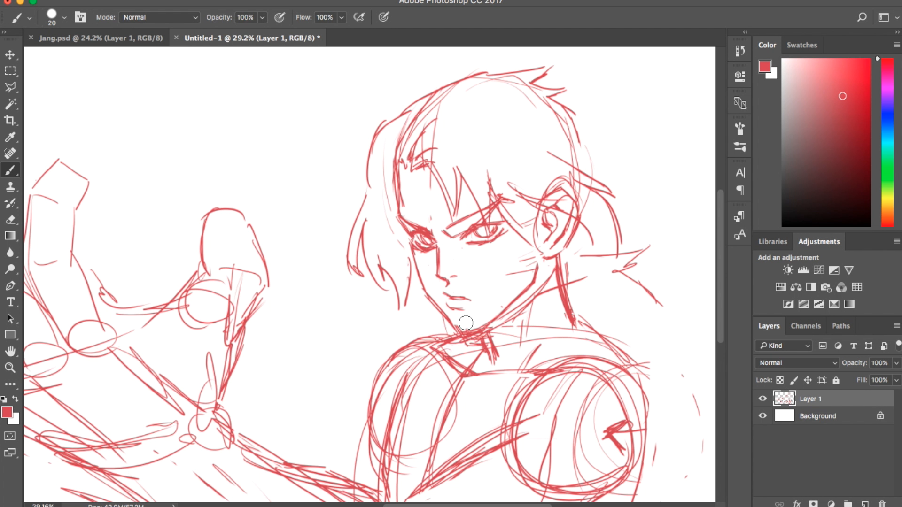
Sketch a standing collar under the jaw, with its back edge behind the neck and a small notch at the shoulder
key("ctrl+shift+z")
key("ctrl+shift+z")
mouse_move(488, 332)
left_mouse_down()
mouse_move(563, 282)
mouse_move(536, 300)
left_mouse_up()
left_click_drag(447, 323, 429, 343)
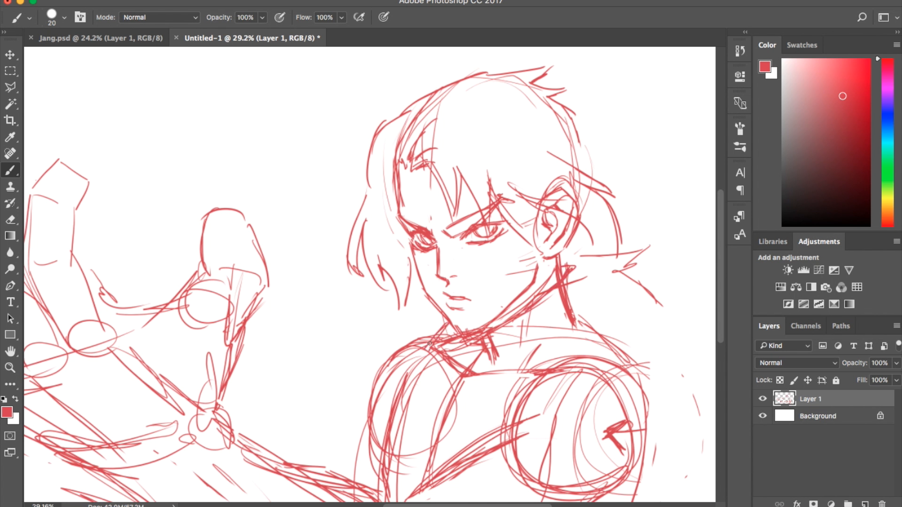
mouse_move(577, 281)
left_mouse_down()
mouse_move(573, 310)
mouse_move(571, 266)
left_mouse_up()
mouse_move(579, 316)
left_mouse_down()
mouse_move(574, 265)
mouse_move(576, 314)
mouse_move(594, 334)
left_mouse_up()
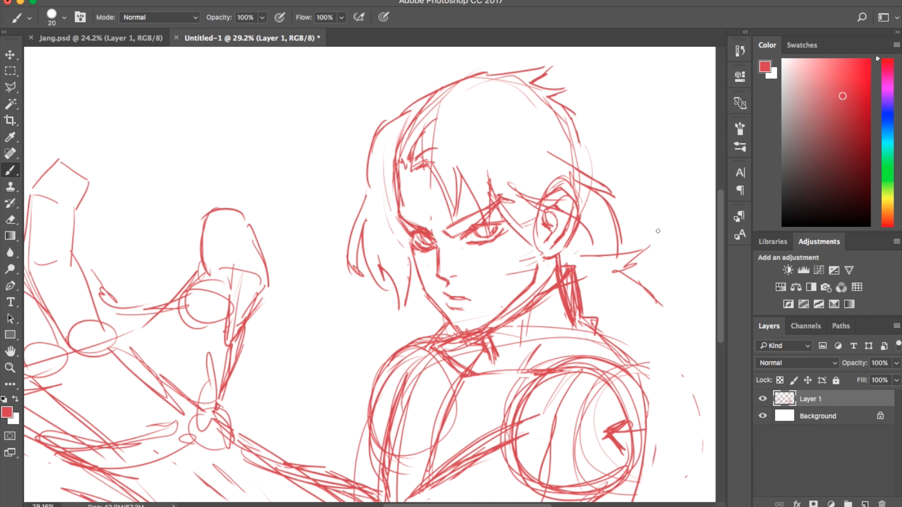
Draw long curved fold lines across the torso below the chest, from the front arm toward the back arm
left_click_drag(724, 263, 722, 292)
left_click_drag(389, 406, 553, 473)
left_click_drag(462, 425, 566, 484)
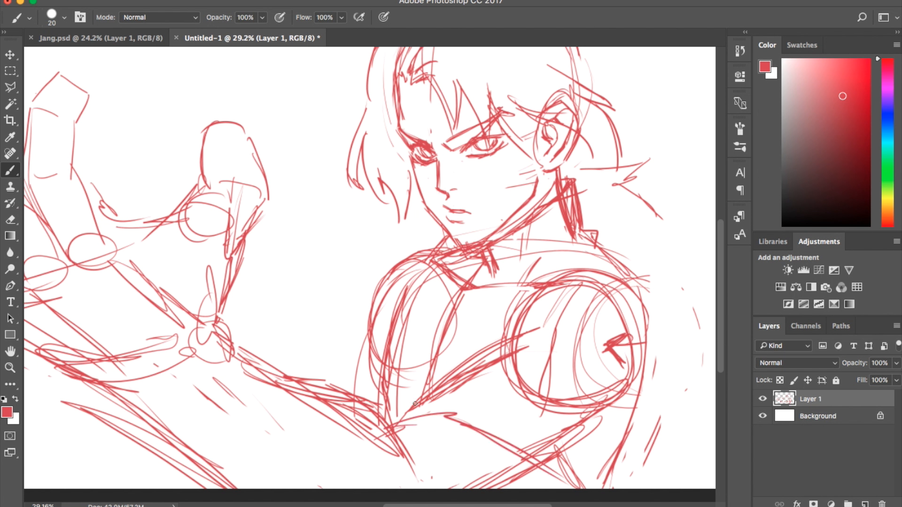
left_click_drag(720, 278, 721, 314)
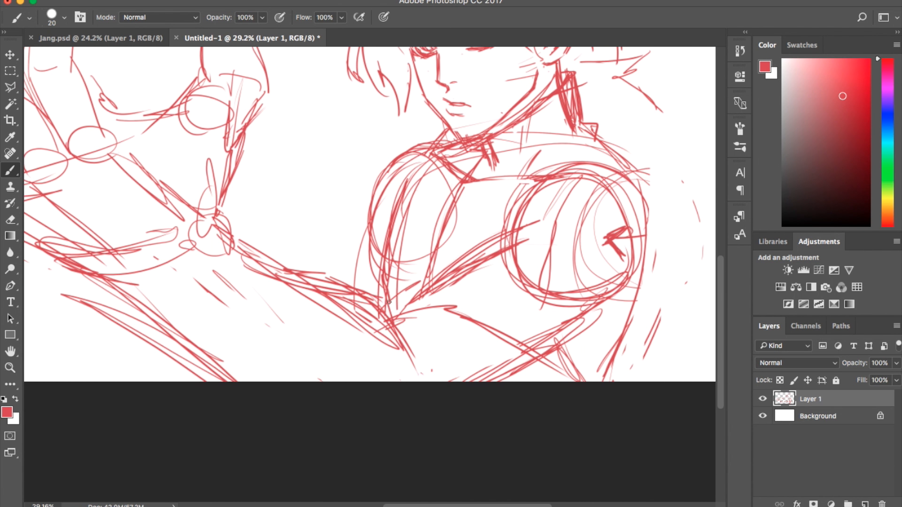
left_click_drag(413, 282, 622, 336)
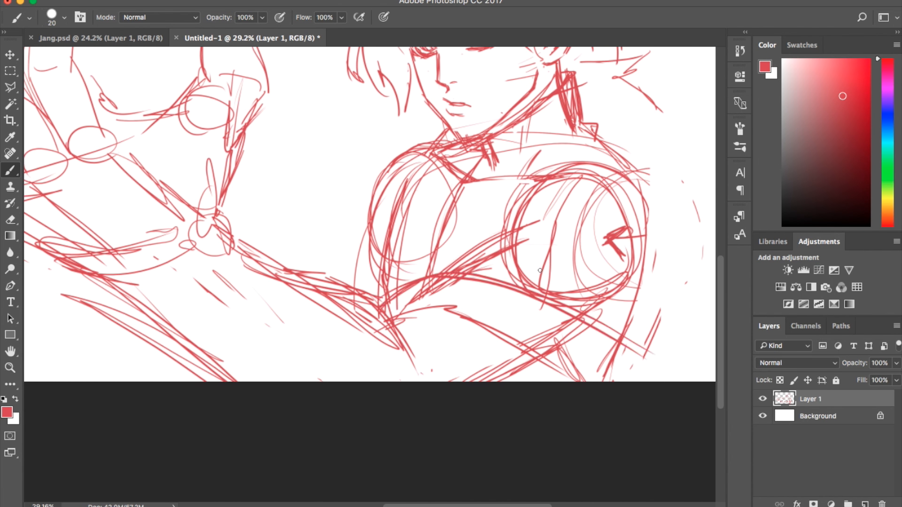
Sketch an angular fold and short garment lines on the chest beside the back shoulder
left_click_drag(477, 274, 570, 271)
mouse_move(486, 256)
left_mouse_down()
mouse_move(514, 221)
mouse_move(545, 230)
left_mouse_up()
mouse_move(480, 256)
left_mouse_down()
mouse_move(492, 221)
mouse_move(535, 221)
mouse_move(517, 198)
left_mouse_up()
Sketch garment folds from the collar down the front shoulder and clean up the shoulder's outer edge
mouse_move(447, 169)
left_mouse_down()
mouse_move(424, 199)
mouse_move(411, 247)
left_mouse_up()
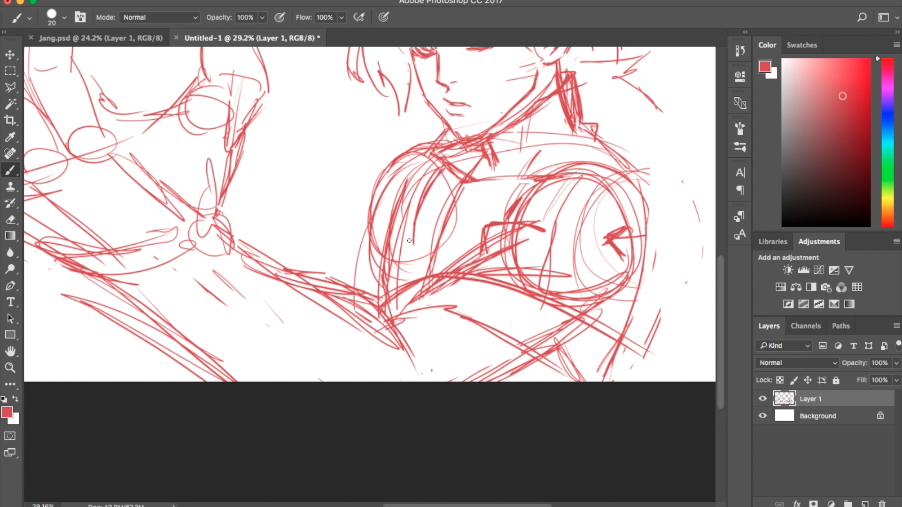
left_click_drag(429, 189, 407, 283)
mouse_move(447, 166)
left_mouse_down()
mouse_move(439, 197)
mouse_move(450, 199)
left_mouse_up()
mouse_move(411, 175)
left_mouse_down()
mouse_move(364, 201)
mouse_move(362, 244)
mouse_move(367, 236)
mouse_move(371, 278)
left_mouse_up()
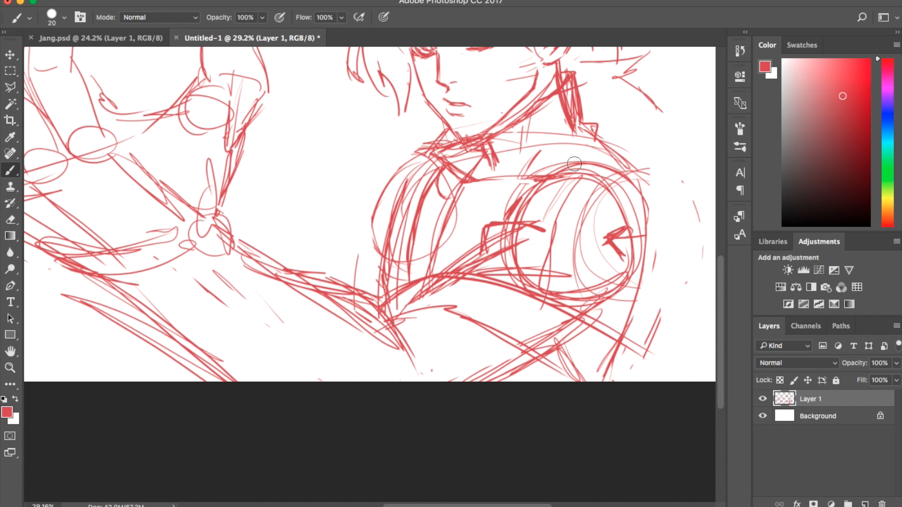
Strengthen the back shoulder's outer curve and extend the upper arm down toward the canvas's lower corner
scroll(530, 309, "right", 5)
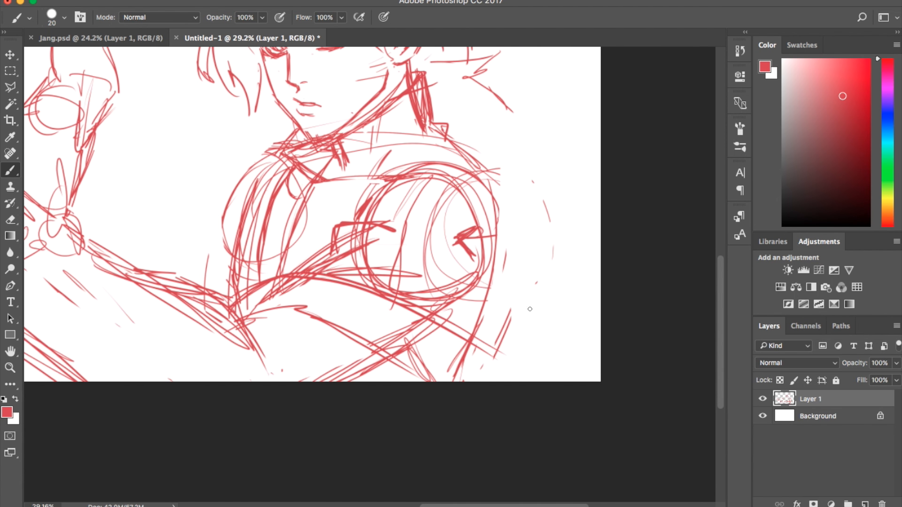
left_click_drag(453, 171, 496, 292)
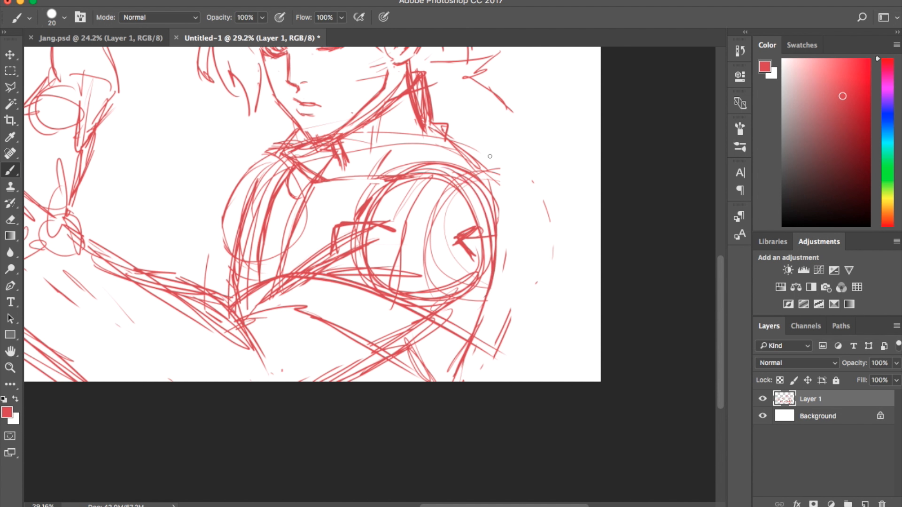
left_click_drag(476, 159, 484, 319)
left_click_drag(497, 204, 495, 288)
left_click_drag(482, 273, 530, 335)
left_click_drag(484, 238, 543, 366)
mouse_move(513, 293)
left_mouse_down()
mouse_move(550, 376)
mouse_move(561, 366)
mouse_move(566, 380)
mouse_move(604, 348)
left_mouse_up()
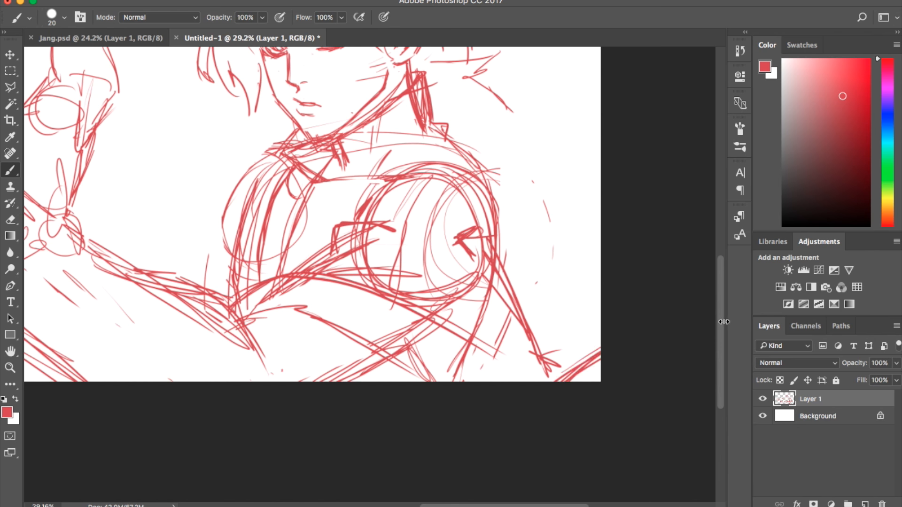
scroll(723, 322, "up", 3)
mouse_move(388, 423)
left_mouse_down()
mouse_move(413, 440)
mouse_move(395, 442)
left_mouse_up()
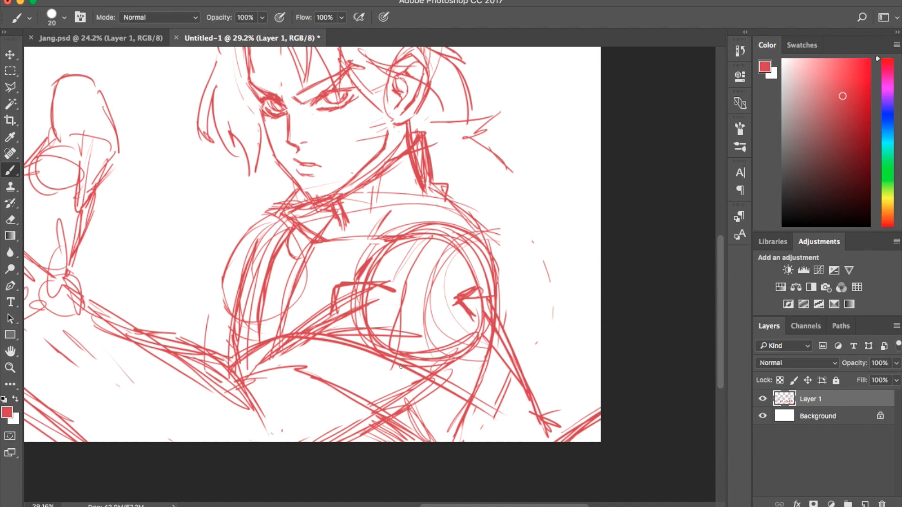
scroll(365, 167, "up", 5)
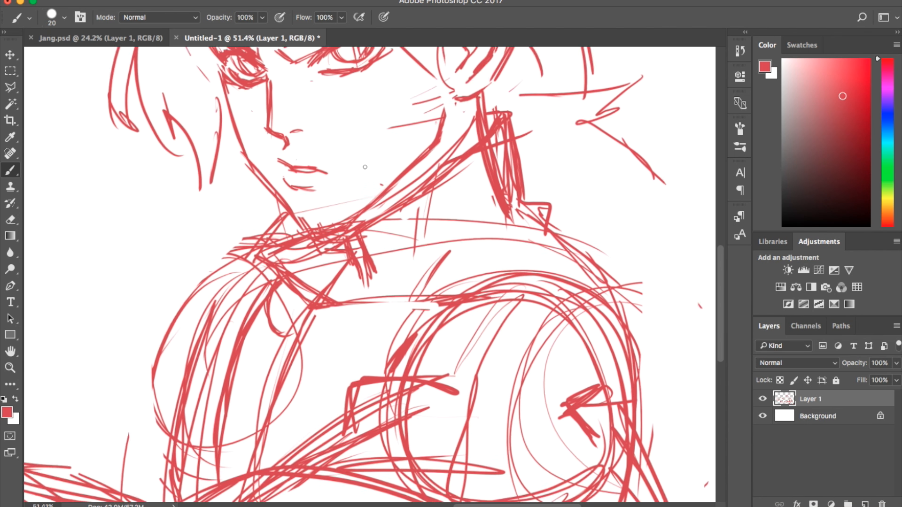
key("super+z")
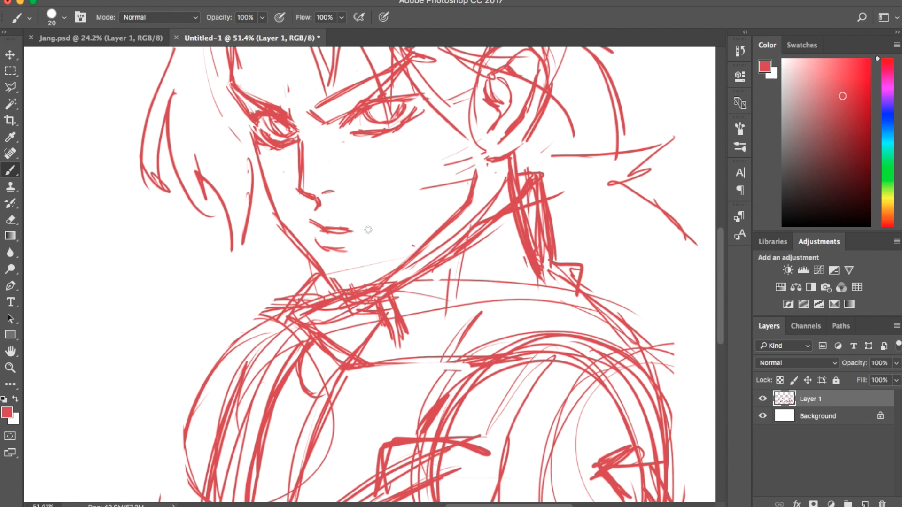
Redraw the mouth as a slight smirk with an upturned lip line and accented corners
left_click_drag(342, 231, 373, 225)
left_click_drag(312, 219, 333, 220)
mouse_move(376, 225)
left_mouse_down()
mouse_move(346, 228)
mouse_move(338, 246)
mouse_move(335, 225)
mouse_move(390, 210)
mouse_move(324, 230)
mouse_move(370, 218)
left_mouse_up()
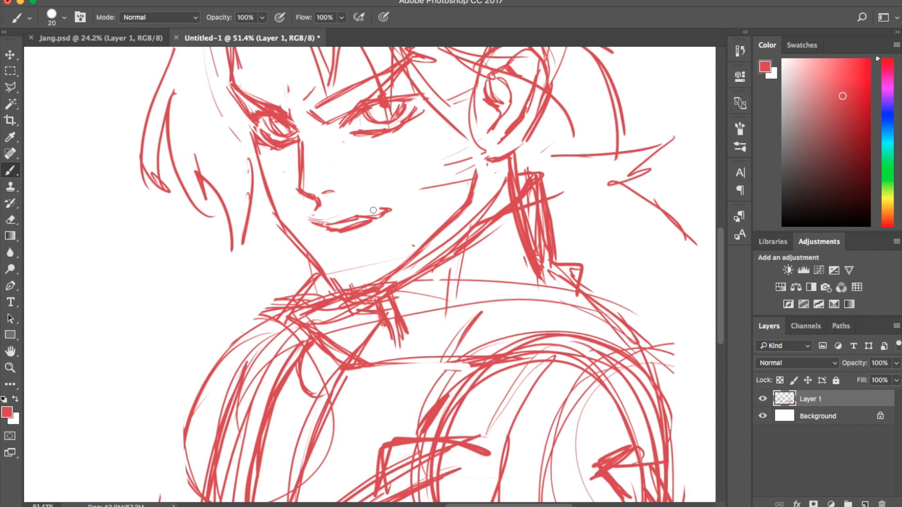
mouse_move(347, 228)
left_mouse_down()
mouse_move(328, 232)
mouse_move(320, 218)
mouse_move(342, 246)
left_mouse_up()
key("super+alt+z")
key("super+alt+z")
key("super+alt+z")
key("super+alt+z")
key("super+alt+z")
key("super+alt+z")
key("super+alt+z")
key("super+alt+z")
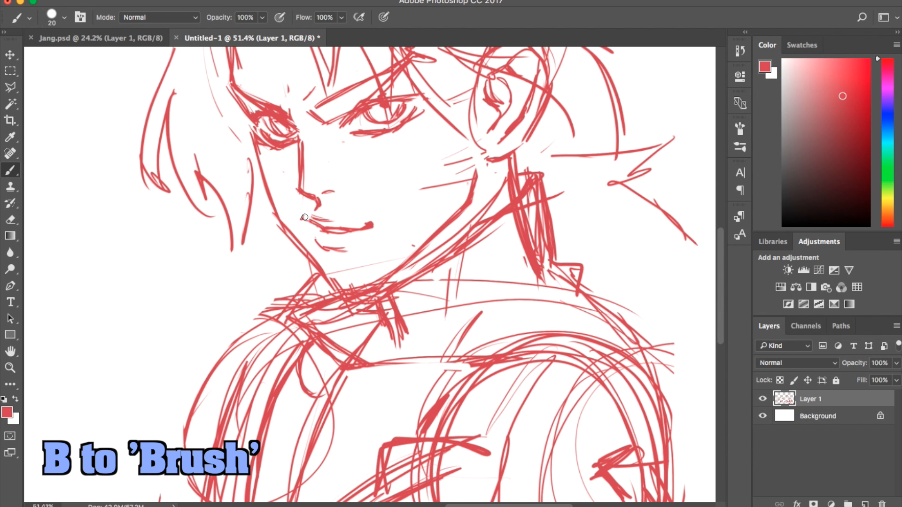
left_click_drag(302, 216, 338, 219)
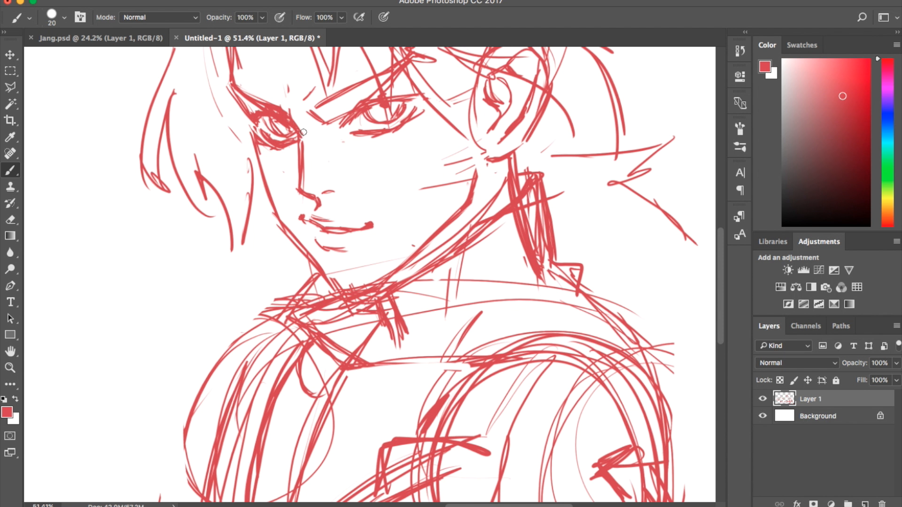
Thicken the sketched front cheek contour from below the eye down toward the chin
left_click_drag(269, 181, 282, 219)
mouse_move(252, 148)
left_mouse_down()
mouse_move(270, 203)
mouse_move(311, 253)
left_mouse_up()
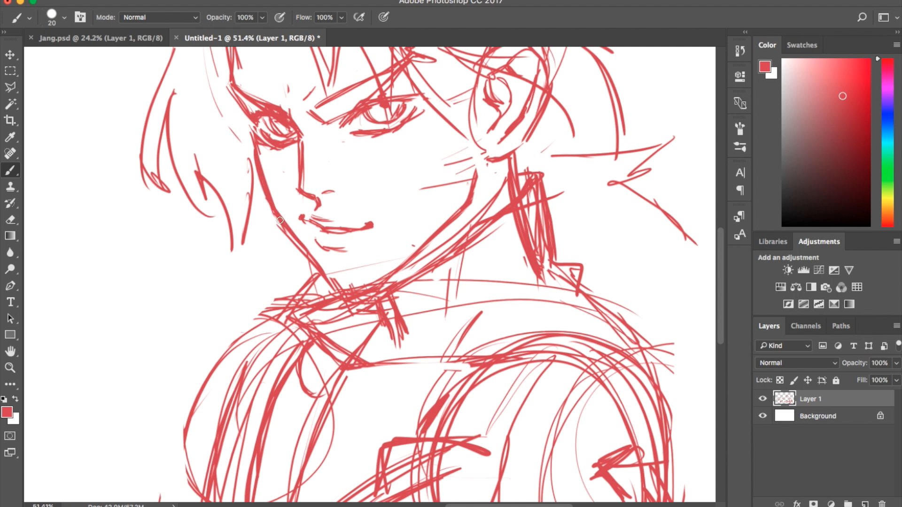
left_click_drag(270, 213, 305, 251)
Lower the Layer 1 sketch's opacity to 60% and make Layer 2 active for the line art
scroll(376, 137, "down", 4)
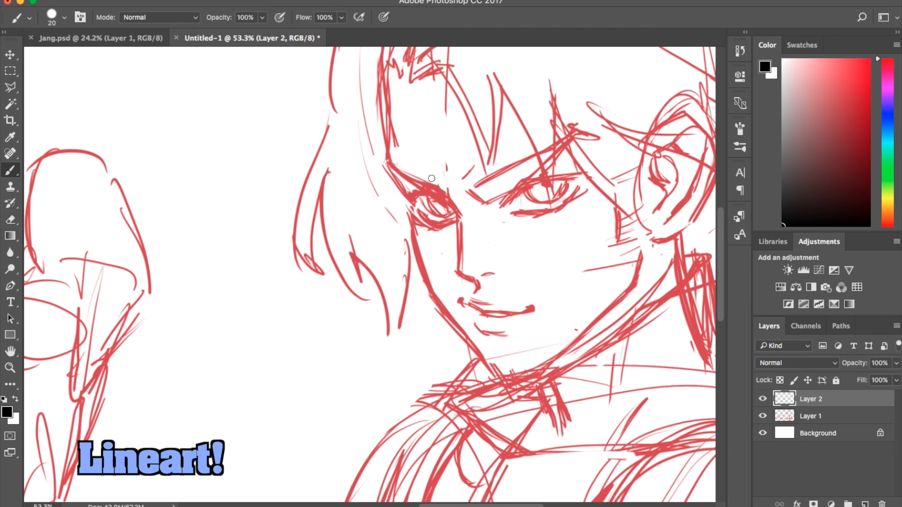
scroll(423, 277, "up", 4)
left_click_drag(470, 263, 325, 294)
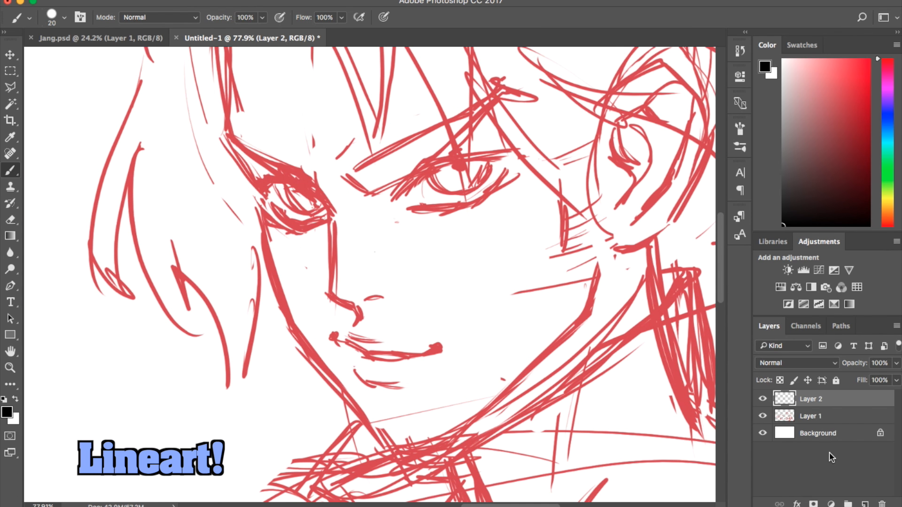
left_click(864, 417)
left_click(896, 362)
left_click_drag(857, 379, 875, 383)
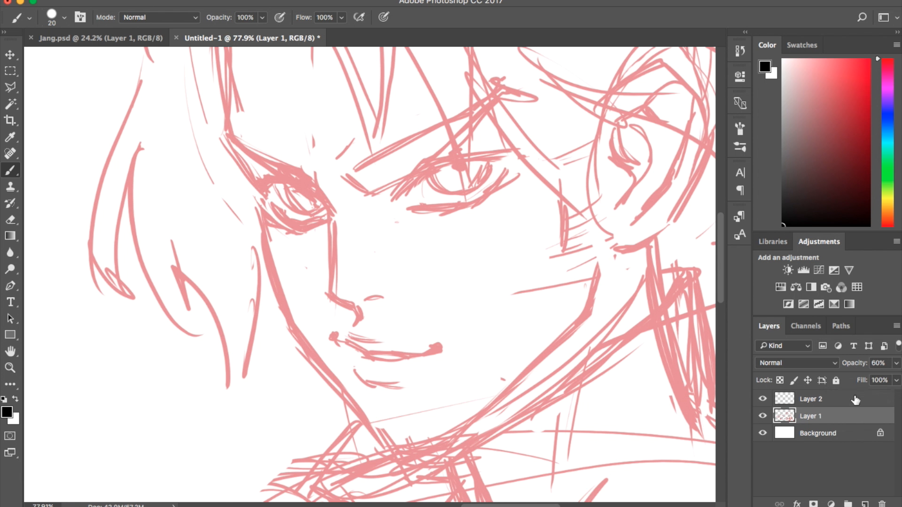
left_click(854, 399)
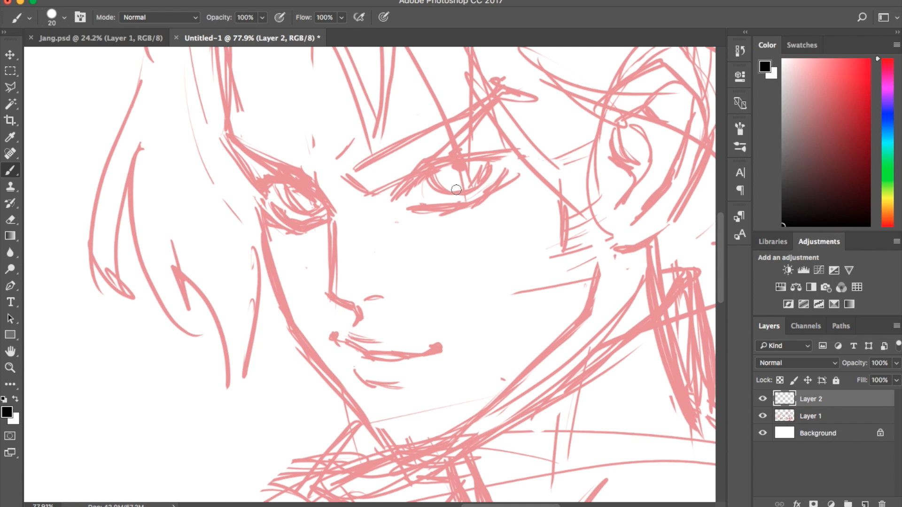
Ink the inner end of the back eyebrow with a short black stroke on Layer 2
scroll(456, 190, "up", 3)
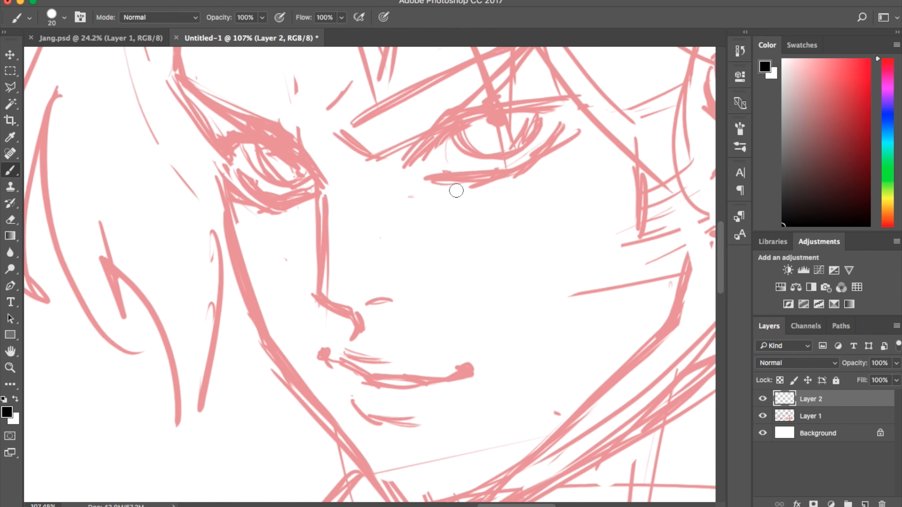
scroll(456, 191, "down", 1)
left_click_drag(339, 138, 377, 162)
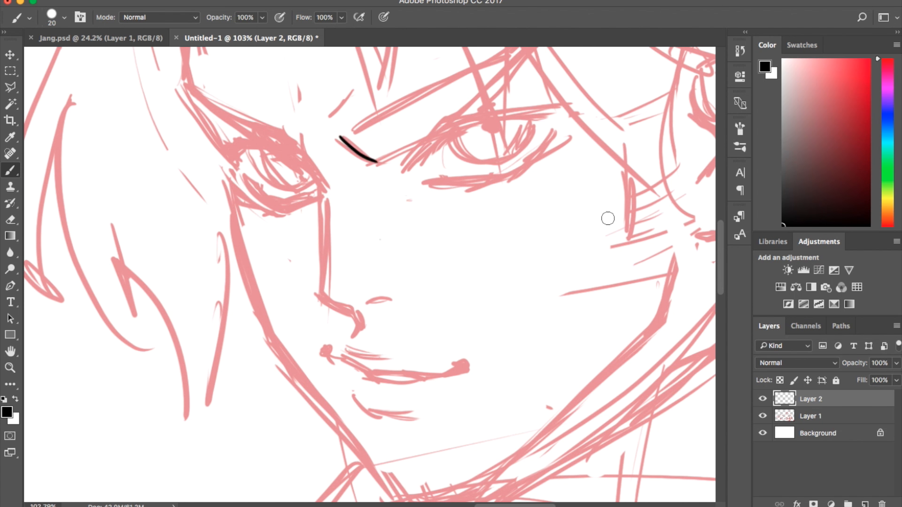
Ink the jagged hair tips above the forehead and the long front-temple strand, reducing the brush size to 15
scroll(608, 219, "down", 5)
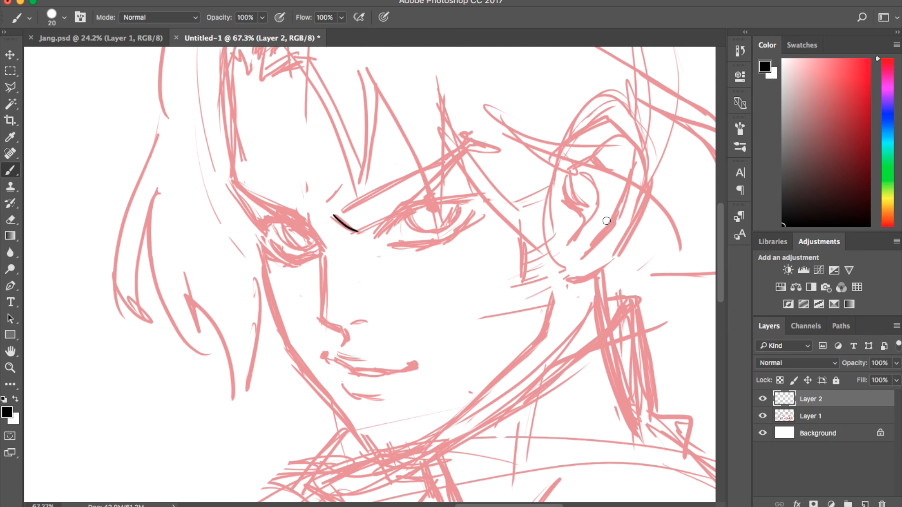
scroll(723, 264, "up", 3)
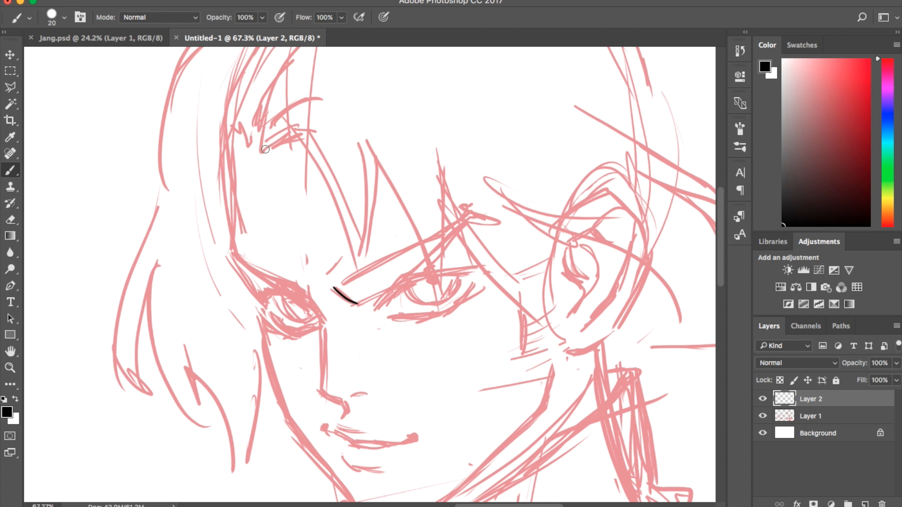
left_click_drag(265, 150, 303, 136)
mouse_move(262, 150)
left_mouse_down()
mouse_move(271, 140)
mouse_move(267, 110)
left_mouse_up()
mouse_move(254, 144)
left_mouse_down()
mouse_move(275, 79)
mouse_move(252, 143)
mouse_move(237, 133)
mouse_move(258, 241)
left_mouse_up()
left_click_drag(215, 199, 272, 256)
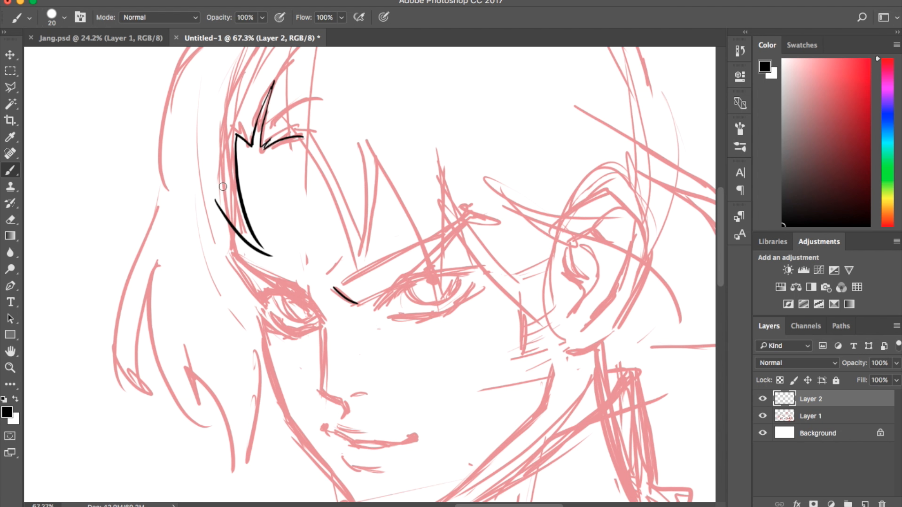
key("ctrl+z")
key("bracketleft")
left_click_drag(228, 209, 266, 249)
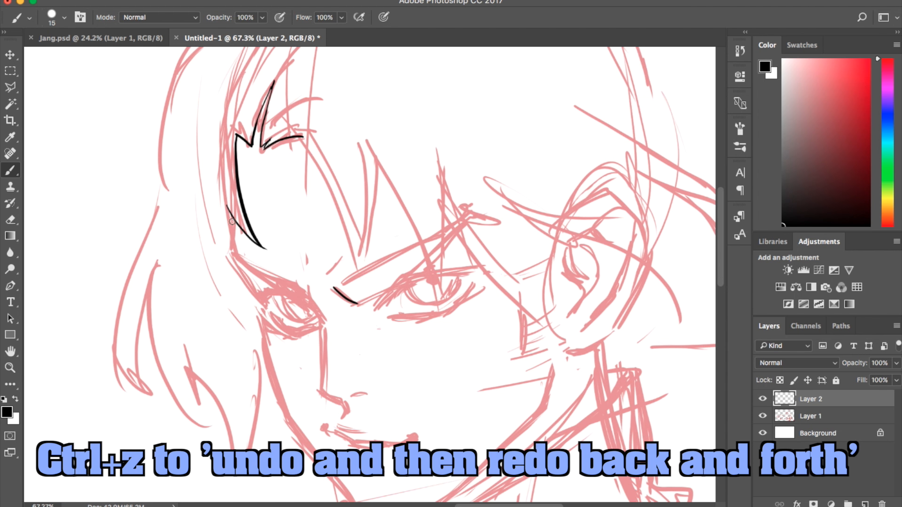
Ink the short front forehead edge below the temple strand and outline the slanted front eyebrow
key("bracketright")
left_click_drag(232, 219, 233, 256)
key("ctrl+z")
key("ctrl+z")
key("ctrl+z")
left_click_drag(244, 264, 295, 297)
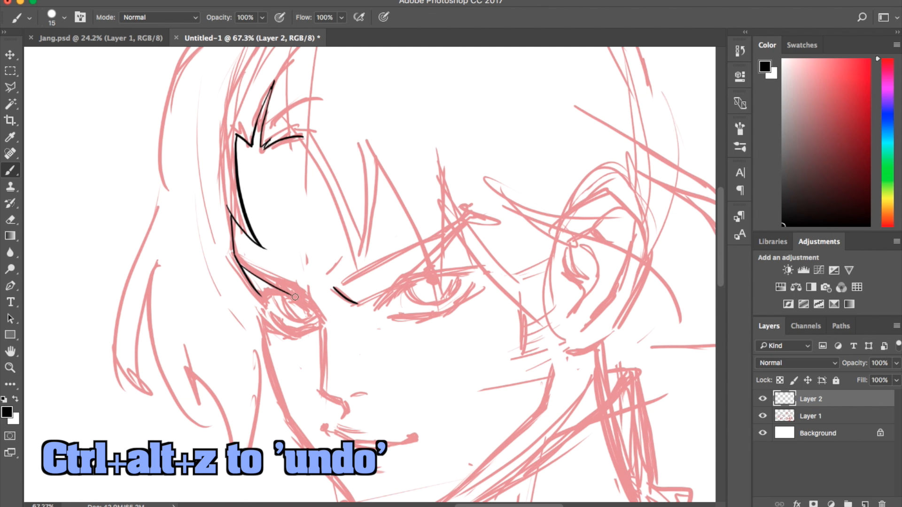
left_click_drag(241, 261, 309, 301)
left_click_drag(235, 255, 322, 310)
key("ctrl+alt+z")
left_click_drag(294, 284, 320, 312)
key("ctrl+alt+z")
Ink the long upper edge of the back eyebrow and try out its lower edge
mouse_move(297, 283)
left_mouse_down()
mouse_move(318, 312)
mouse_move(304, 289)
mouse_move(359, 305)
mouse_move(344, 291)
mouse_move(360, 303)
mouse_move(385, 256)
mouse_move(415, 242)
left_mouse_up()
key("ctrl+alt+z")
left_click_drag(340, 284, 421, 241)
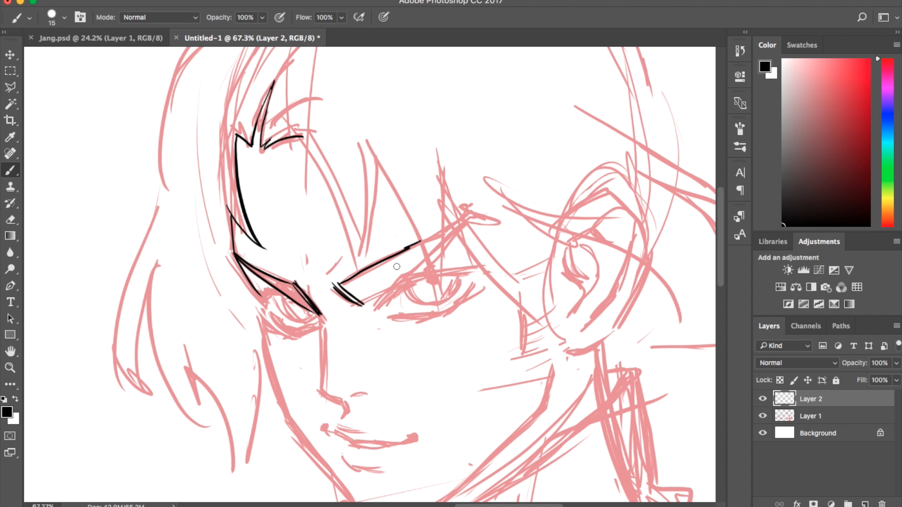
left_click_drag(362, 305, 427, 253)
key("ctrl+alt+z")
Ink the back eye's thick upper lid and bring its outer corner down in heavy tapering strokes
left_click_drag(378, 309, 392, 292)
mouse_move(381, 306)
left_mouse_down()
mouse_move(421, 275)
mouse_move(462, 274)
mouse_move(406, 279)
mouse_move(446, 273)
left_mouse_up()
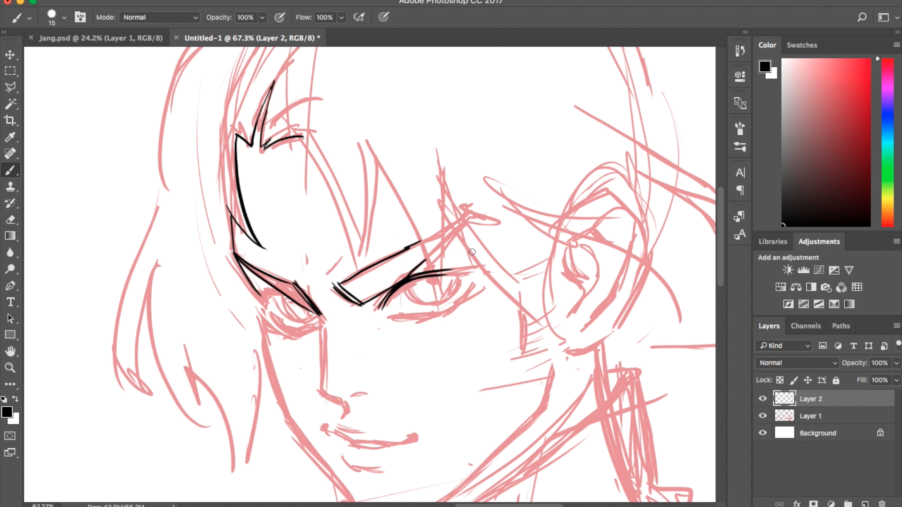
mouse_move(403, 281)
left_mouse_down()
mouse_move(480, 267)
mouse_move(412, 276)
mouse_move(479, 270)
mouse_move(440, 312)
left_mouse_up()
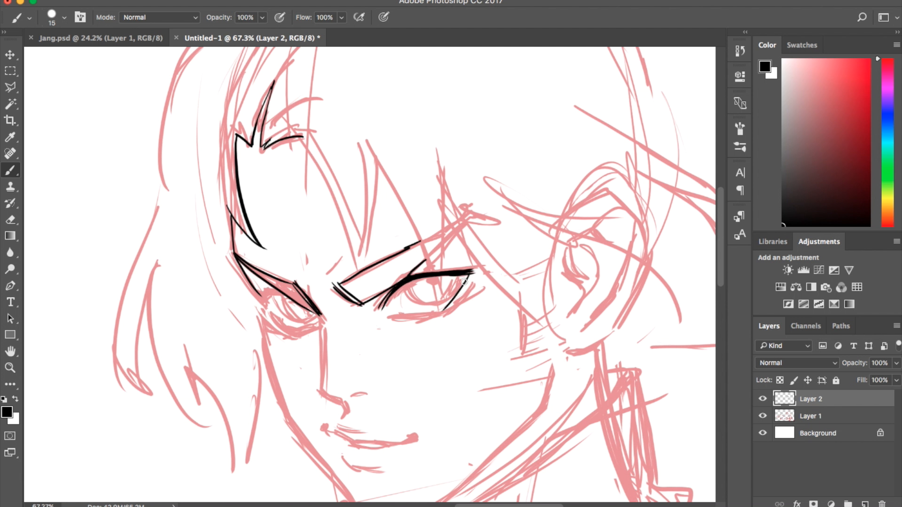
left_click_drag(468, 274, 445, 310)
left_click_drag(476, 269, 444, 311)
left_click_drag(475, 271, 452, 304)
mouse_move(451, 304)
left_mouse_down()
mouse_move(422, 314)
mouse_move(452, 308)
left_mouse_up()
key("ctrl+z")
Ink a thin lower lid under the back eye and refine the upper lid's inner corner
left_click_drag(394, 315, 452, 310)
key("ctrl+z")
key("ctrl+z")
key("ctrl+z")
mouse_move(395, 315)
left_mouse_down()
mouse_move(447, 308)
mouse_move(435, 329)
mouse_move(449, 336)
left_mouse_up()
key("ctrl+z")
key("ctrl+z")
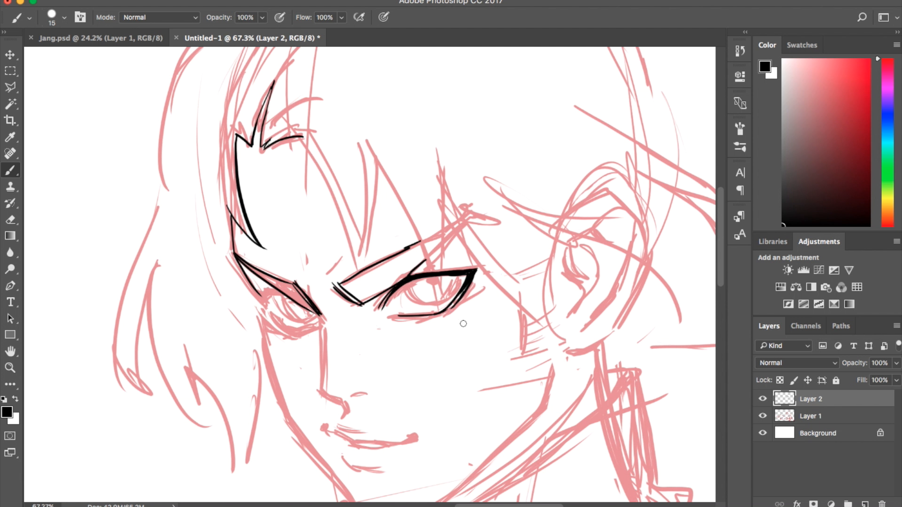
key("ctrl+z")
left_click_drag(402, 315, 445, 311)
key("ctrl+z")
key("ctrl+z")
key("ctrl+z")
key("ctrl+z")
key("ctrl+z")
left_click_drag(397, 286, 385, 308)
Ink the front eye's upper lid, outer edge and curved lower lid, and reinforce the eyebrow's inner end
mouse_move(269, 293)
left_mouse_down()
mouse_move(267, 300)
mouse_move(283, 295)
mouse_move(261, 302)
mouse_move(291, 333)
left_mouse_up()
key("ctrl+z")
mouse_move(272, 295)
left_mouse_down()
mouse_move(257, 297)
mouse_move(290, 332)
left_mouse_up()
key("ctrl+z")
key("ctrl+z")
left_click_drag(265, 299, 289, 333)
key("ctrl+z")
left_click_drag(265, 299, 290, 332)
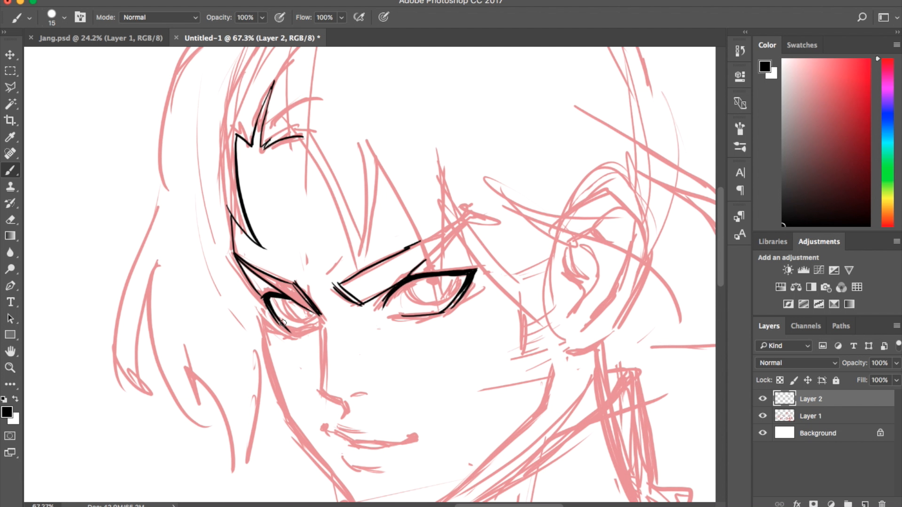
key("ctrl+z")
key("ctrl+z")
left_click_drag(265, 299, 299, 329)
key("ctrl+z")
left_click_drag(265, 298, 299, 329)
mouse_move(265, 299)
left_mouse_down()
mouse_move(282, 328)
mouse_move(318, 325)
left_mouse_up()
key("ctrl+z")
key("ctrl+z")
key("ctrl+z")
left_click_drag(295, 284, 323, 316)
Ink the nose with a thin bridge line, an angled tip and a short nostril stroke
left_click_drag(317, 316, 322, 387)
key("super+z")
key("super+z")
mouse_move(324, 328)
left_mouse_down()
mouse_move(322, 392)
mouse_move(323, 384)
mouse_move(355, 412)
left_mouse_up()
key("super+z")
key("super+z")
left_click_drag(321, 388, 346, 408)
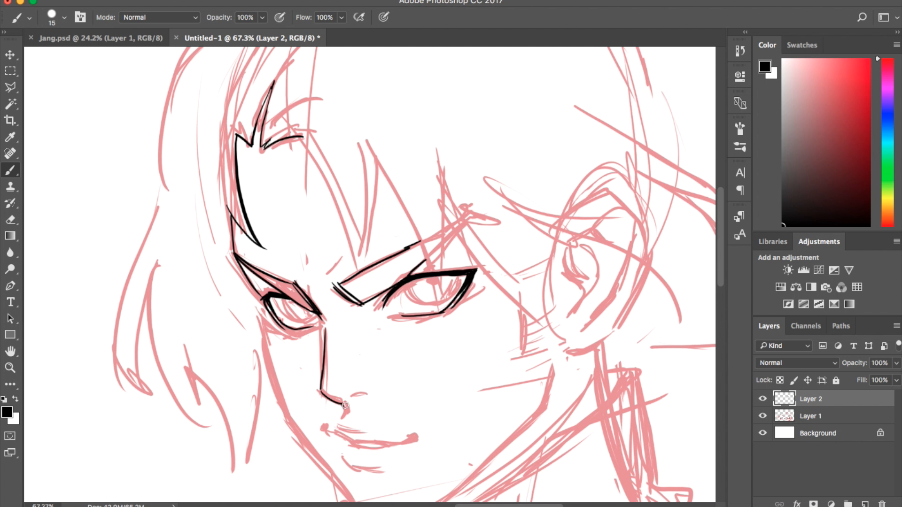
left_click_drag(350, 396, 366, 394)
Ink the smirking mouth line, the lower lip stroke, the curve beneath it and the accented front corner
mouse_move(328, 431)
left_mouse_down()
mouse_move(362, 443)
mouse_move(413, 442)
left_mouse_up()
key("super+z")
key("super+z")
left_click_drag(395, 443, 415, 437)
key("super+z")
left_click_drag(349, 442, 399, 446)
left_click_drag(344, 457, 381, 471)
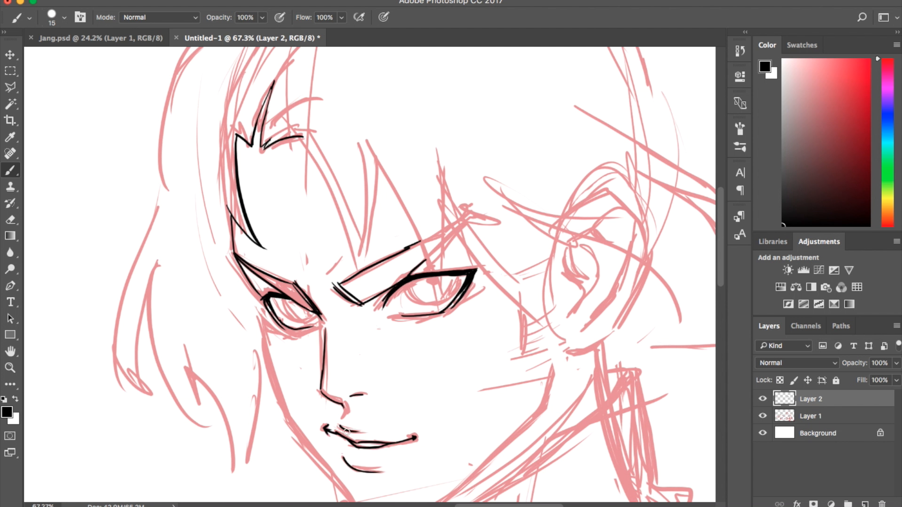
left_click_drag(324, 428, 337, 433)
Ink round irises inside both eyes, tucked under the upper lids
left_click_drag(408, 282, 425, 305)
mouse_move(449, 274)
left_mouse_down()
mouse_move(450, 302)
mouse_move(439, 305)
mouse_move(447, 299)
left_mouse_up()
key("ctrl+z")
key("super+z")
key("super+z")
key("super+z")
key("super+z")
mouse_move(459, 302)
left_mouse_down()
mouse_move(436, 314)
mouse_move(443, 300)
left_mouse_up()
mouse_move(280, 299)
left_mouse_down()
mouse_move(315, 319)
mouse_move(303, 319)
mouse_move(324, 313)
mouse_move(307, 323)
left_mouse_up()
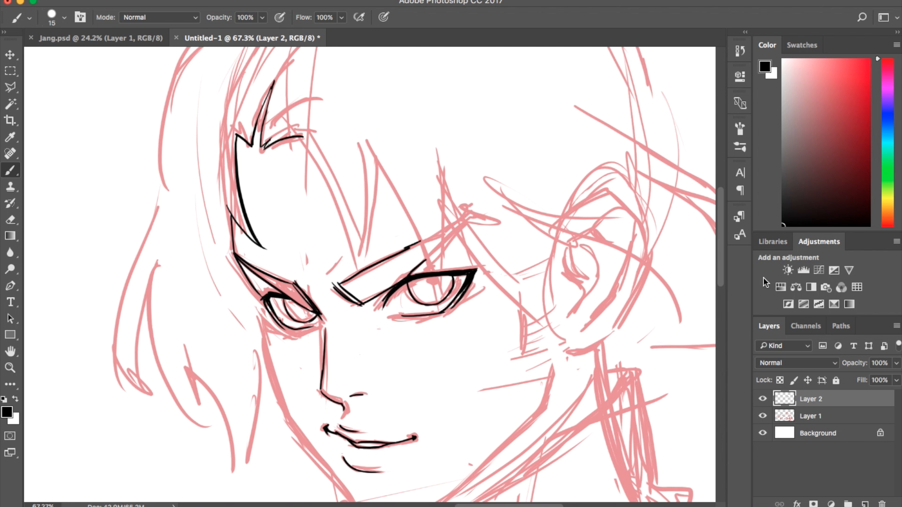
Check the inked facial features with the Layer 1 sketch hidden, and show the sketch again
left_click(762, 416)
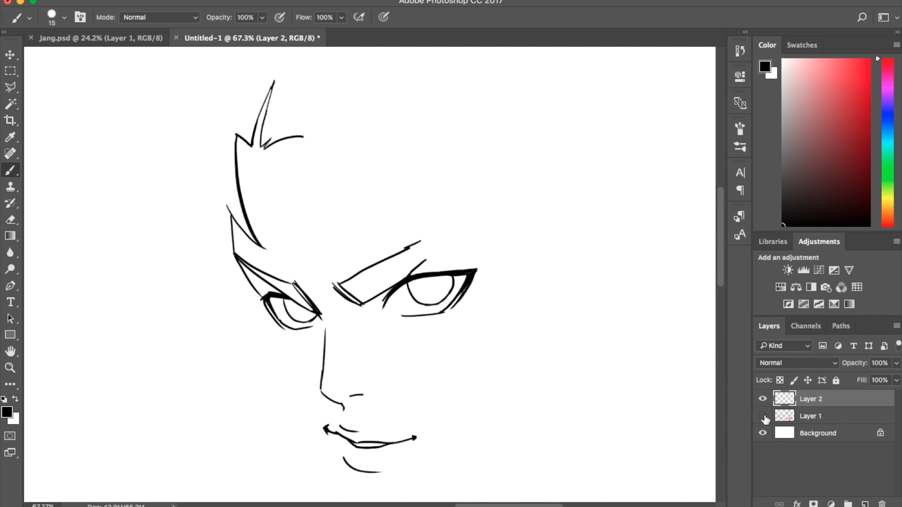
left_click(763, 416)
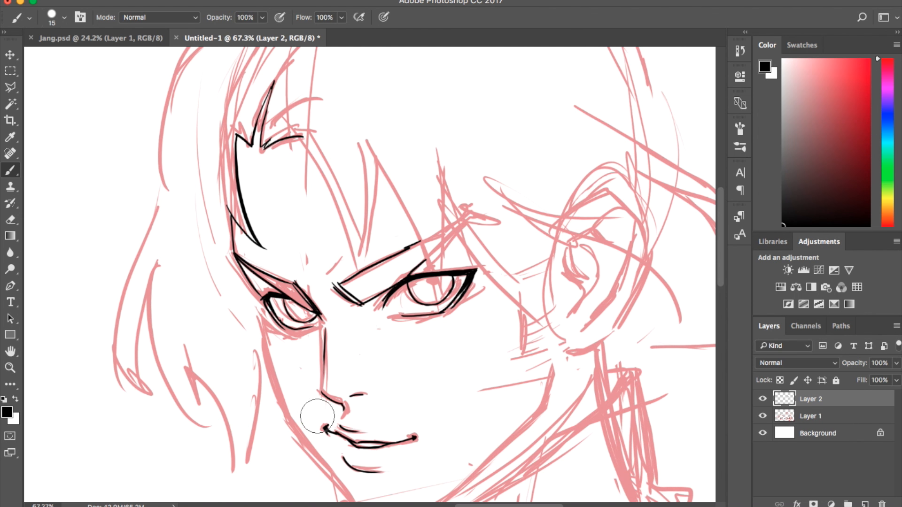
left_click_drag(324, 358, 322, 392)
left_click(762, 417)
left_click(763, 416)
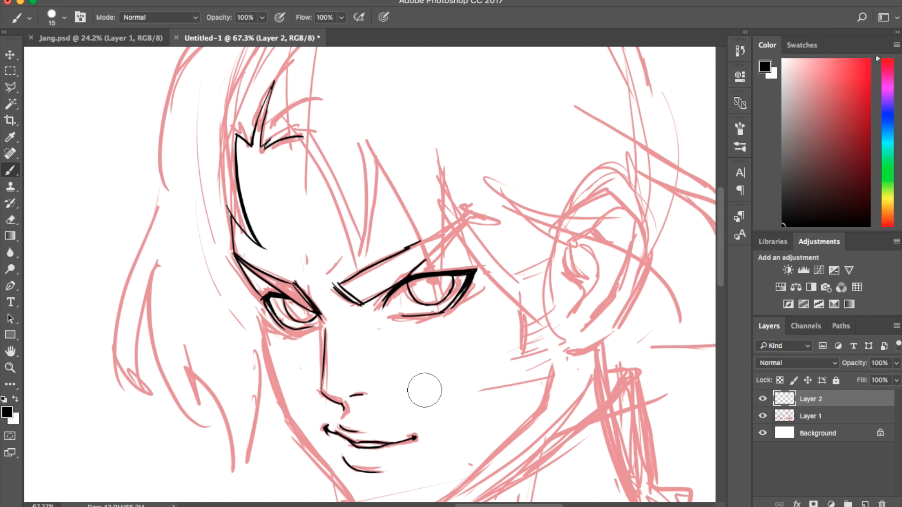
Ink the front face contour from the outer eye down the cheek to the chin
left_click_drag(257, 293, 265, 329)
key("ctrl+z")
left_click_drag(258, 295, 271, 378)
left_click_drag(279, 372, 303, 437)
key("ctrl+z")
left_click_drag(272, 364, 316, 449)
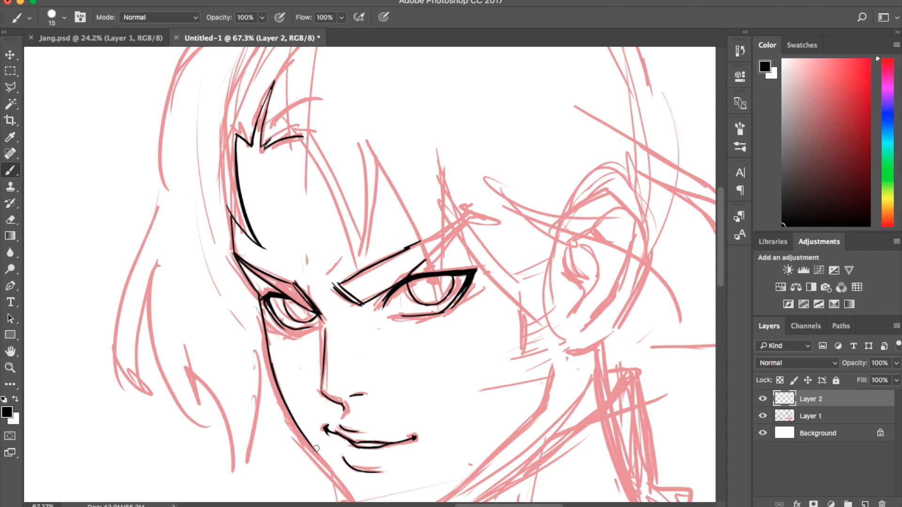
left_click_drag(718, 285, 716, 320)
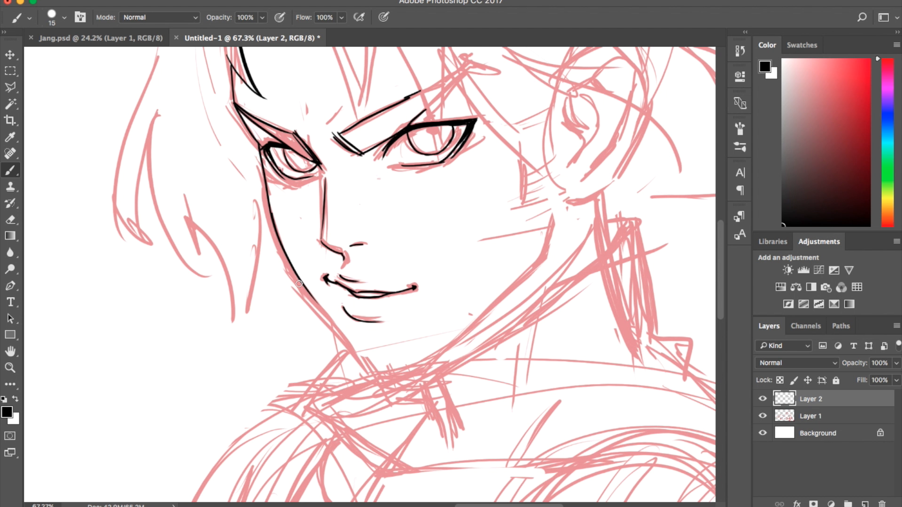
left_click_drag(299, 284, 371, 380)
key("ctrl+z")
left_click_drag(303, 286, 368, 376)
Ink the back jawline from below the ear, around the jaw corner and down toward the chin
left_click_drag(549, 234, 539, 268)
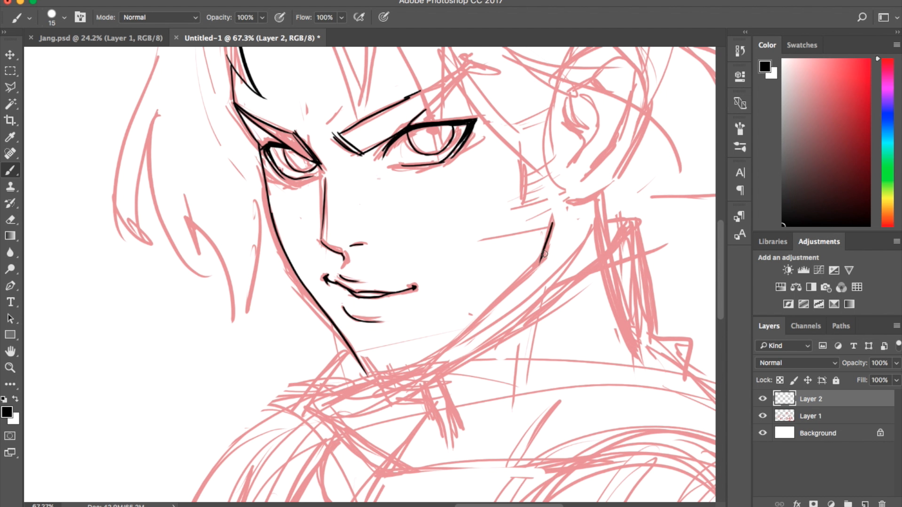
left_click_drag(553, 222, 535, 268)
left_click_drag(553, 217, 534, 264)
key("ctrl+z")
mouse_move(553, 216)
left_mouse_down()
mouse_move(533, 262)
mouse_move(433, 358)
left_mouse_up()
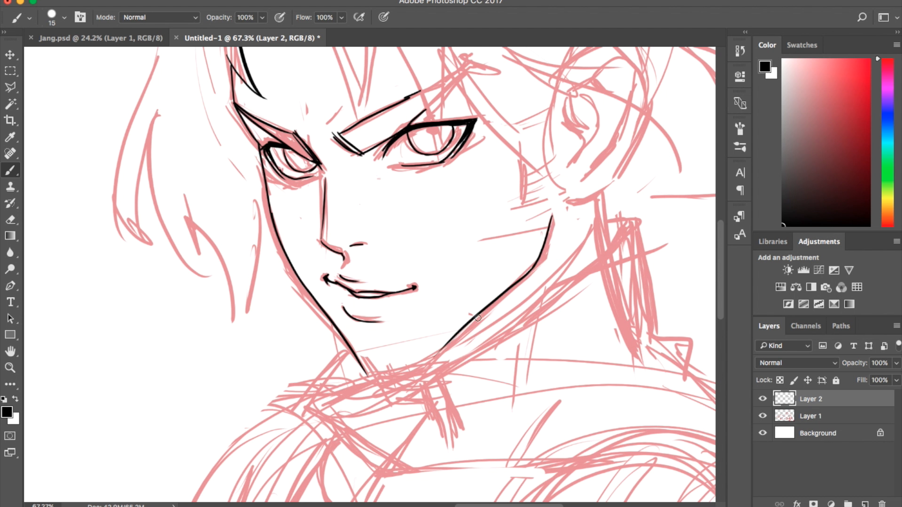
key("ctrl+z")
left_click_drag(529, 273, 447, 341)
key("ctrl+z")
mouse_move(538, 264)
left_mouse_down()
mouse_move(455, 344)
mouse_move(497, 301)
mouse_move(416, 366)
left_mouse_up()
key("ctrl+z")
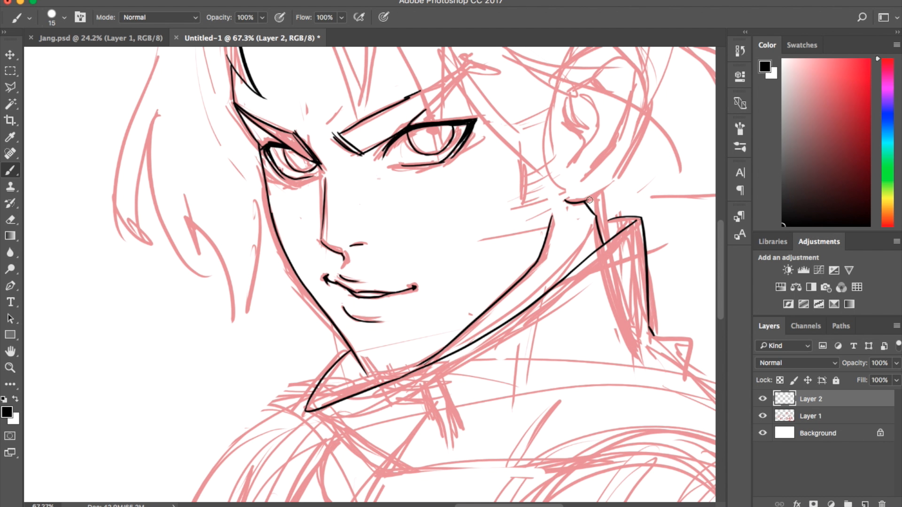
Ink the ear's lower outer edge, curving up from the lobe
left_click_drag(588, 201, 611, 172)
key("ctrl+z")
left_click_drag(583, 202, 623, 155)
Ink a long hair strand sweeping from above the back eyebrow past the eye toward the earlobe
left_click_drag(725, 258, 721, 229)
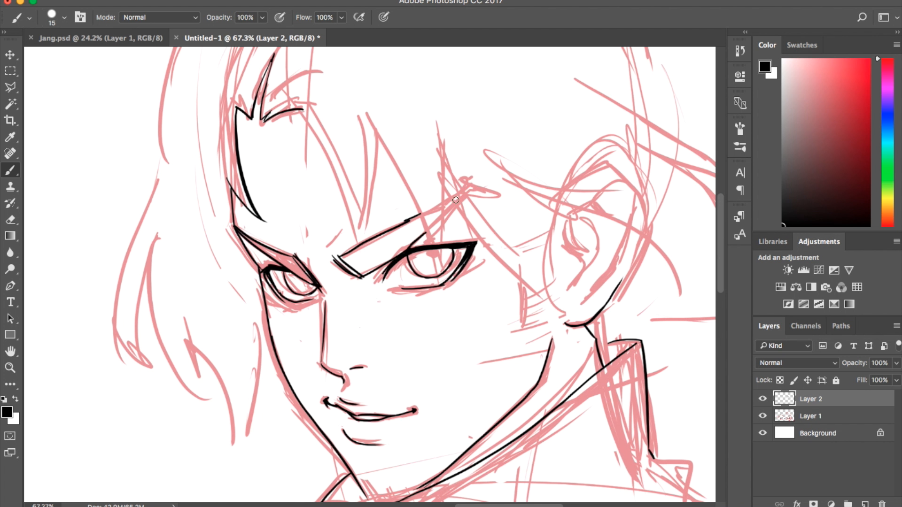
left_click_drag(437, 165, 567, 311)
key("ctrl+z")
left_click_drag(437, 166, 539, 296)
mouse_move(509, 258)
left_mouse_down()
mouse_move(552, 294)
mouse_move(535, 292)
mouse_move(555, 300)
left_mouse_up()
key("ctrl+z")
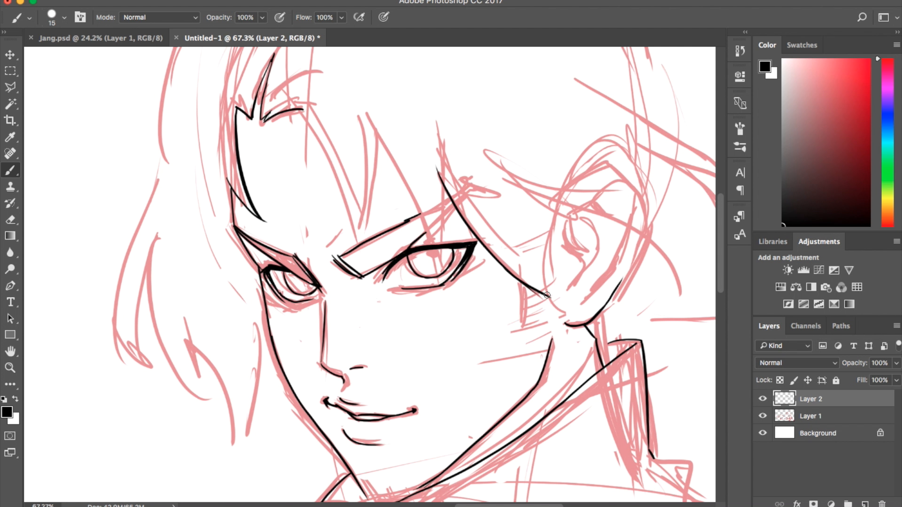
key("ctrl+z")
Ink the pointed sideburn strands in front of the ear, extending one across the lobe
left_click_drag(517, 278, 561, 308)
left_click_drag(517, 277, 560, 308)
key("ctrl+z")
left_click_drag(517, 277, 554, 311)
key("ctrl+z")
left_click_drag(523, 262, 554, 310)
key("ctrl+z")
mouse_move(523, 269)
left_mouse_down()
mouse_move(556, 310)
mouse_move(559, 288)
mouse_move(596, 308)
left_mouse_up()
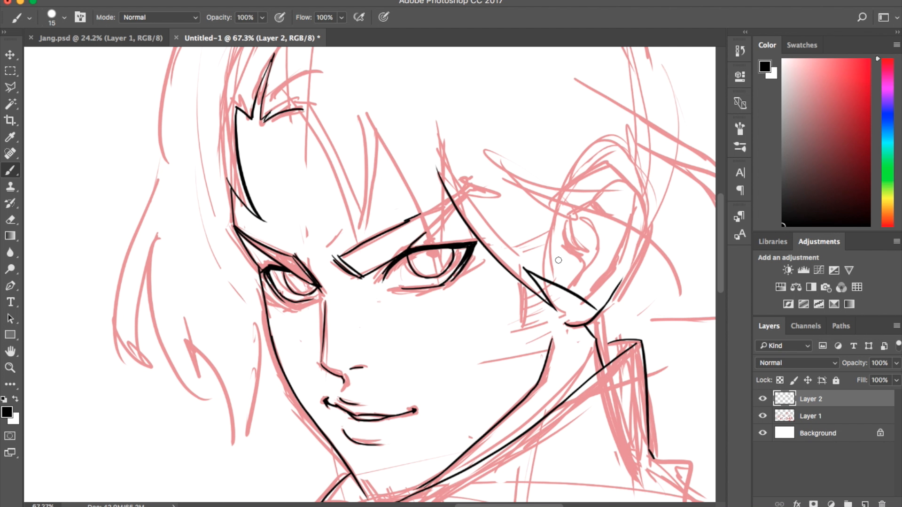
Ink pointed hair strands sweeping back across the ear, with a sharp tip behind its rear edge
left_click_drag(536, 245, 588, 301)
key("ctrl+z")
left_click_drag(535, 245, 660, 292)
left_click_drag(577, 220, 652, 272)
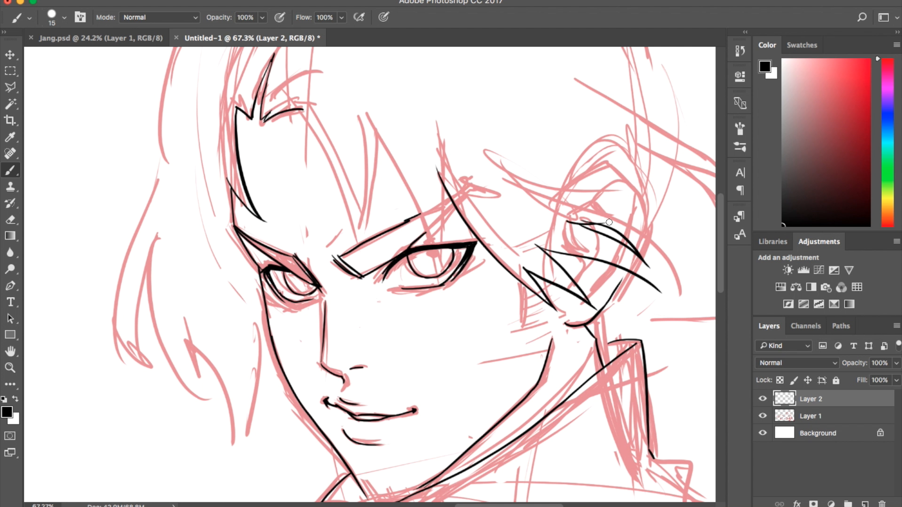
mouse_move(569, 219)
left_mouse_down()
mouse_move(607, 221)
mouse_move(574, 221)
mouse_move(611, 239)
left_mouse_up()
key("super+z")
mouse_move(571, 207)
left_mouse_down()
mouse_move(662, 254)
mouse_move(666, 284)
left_mouse_up()
key("super+z")
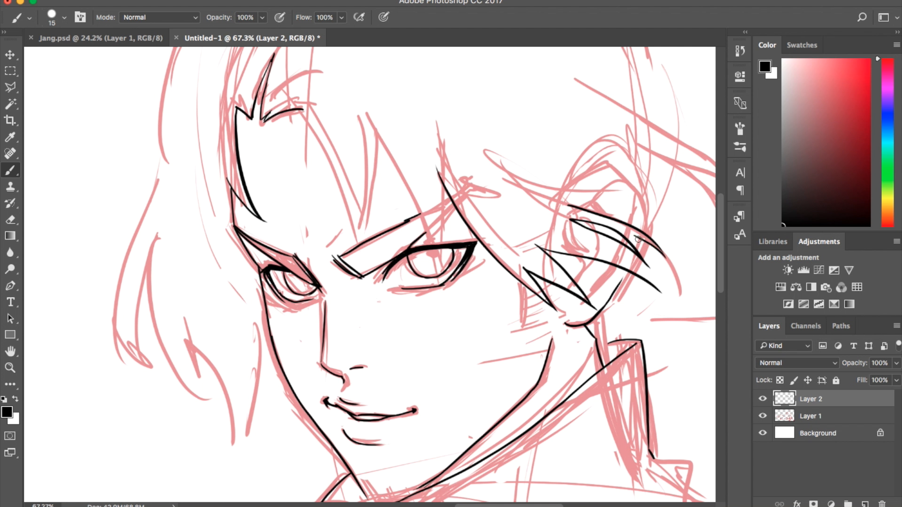
left_click_drag(636, 237, 662, 275)
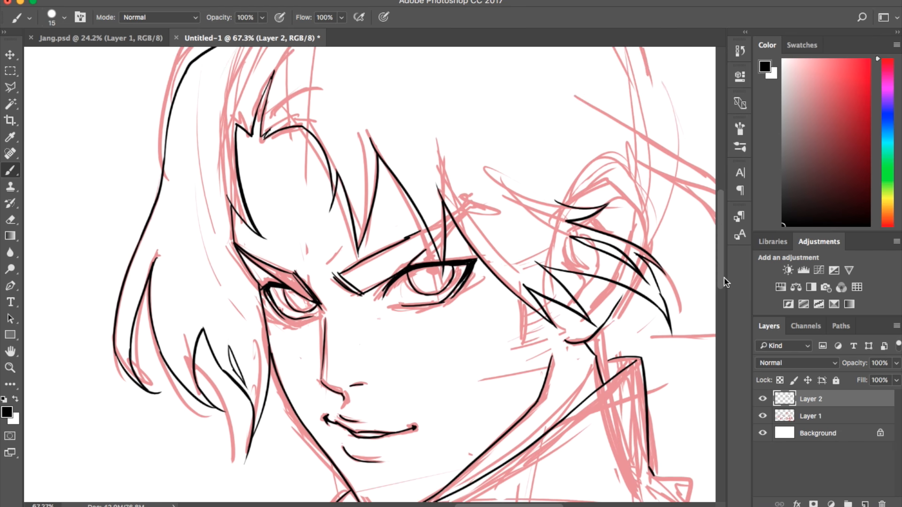
Hide Layer 1 to check the black line art on its own, and show the sketch again
scroll(422, 275, "down", 2)
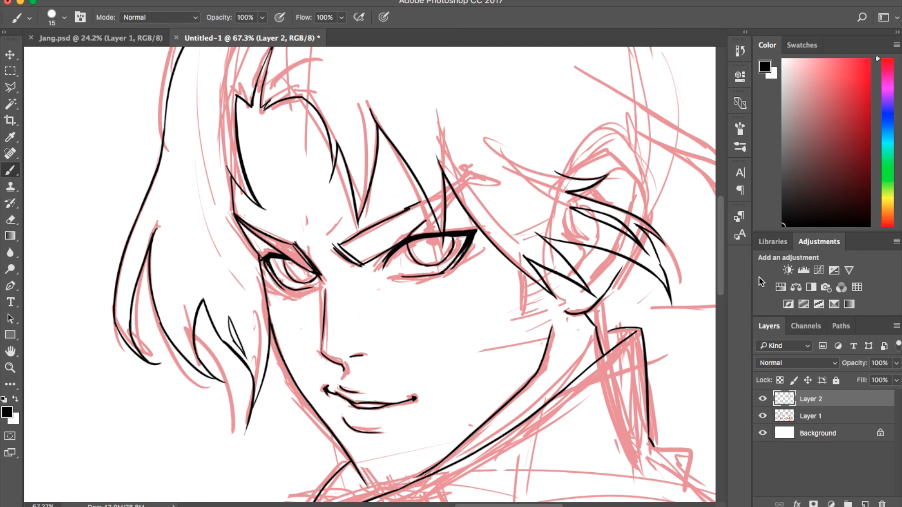
left_click(762, 416)
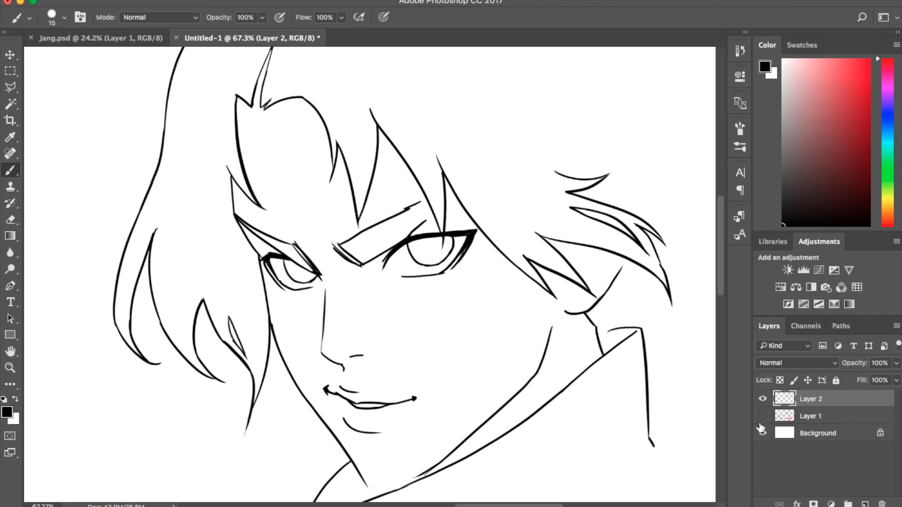
left_click(763, 416)
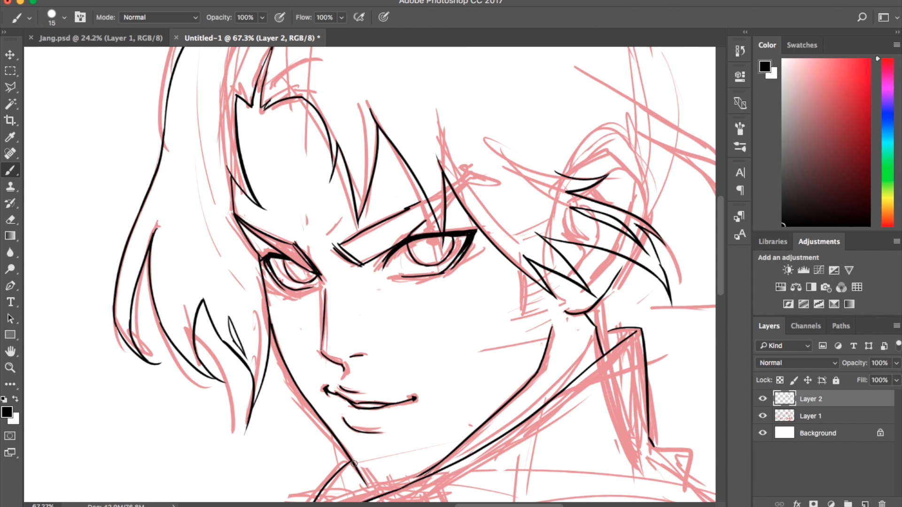
Ink the underside of the chin to join the front and back jawlines, undoing unsatisfactory strokes
scroll(719, 289, "down", 3)
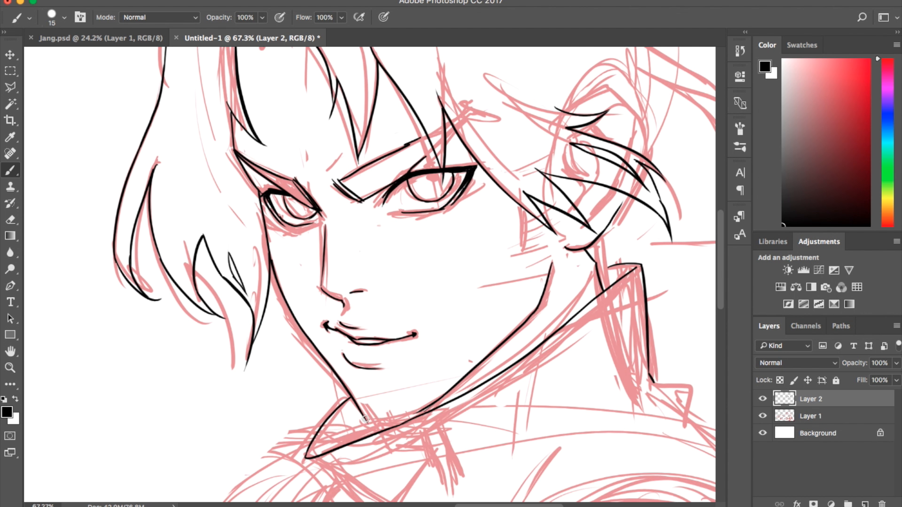
left_click_drag(365, 419, 387, 415)
key("ctrl+alt+z")
key("ctrl+alt+z")
Ink the hair's outer outline over the crown, the spiky strands behind the ear and the jagged ponytail
scroll(717, 252, "up", 6)
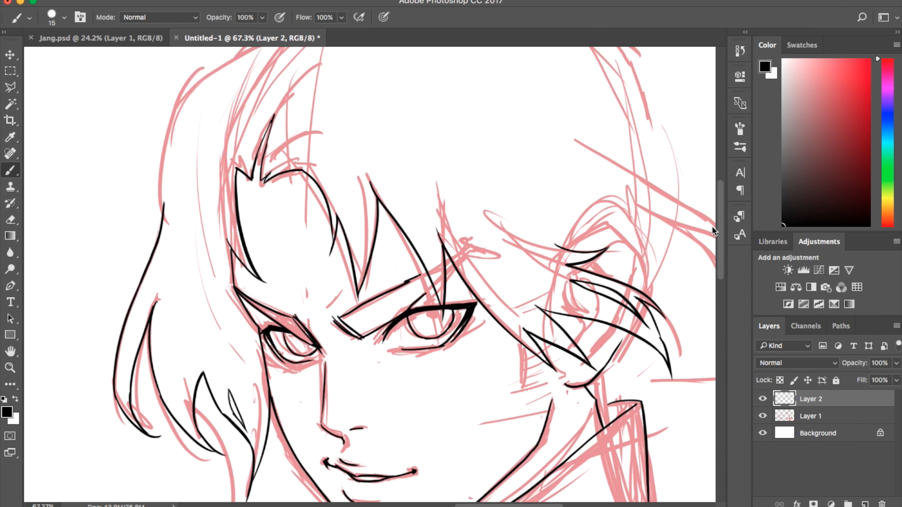
scroll(710, 219, "up", 5)
scroll(608, 198, "down", 4)
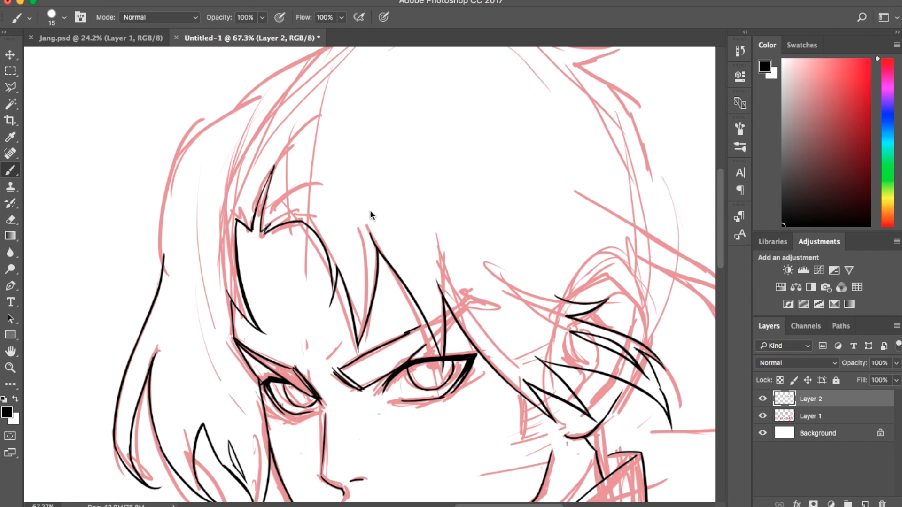
scroll(371, 215, "down", 2)
scroll(370, 217, "up", 4)
scroll(423, 306, "right", 6)
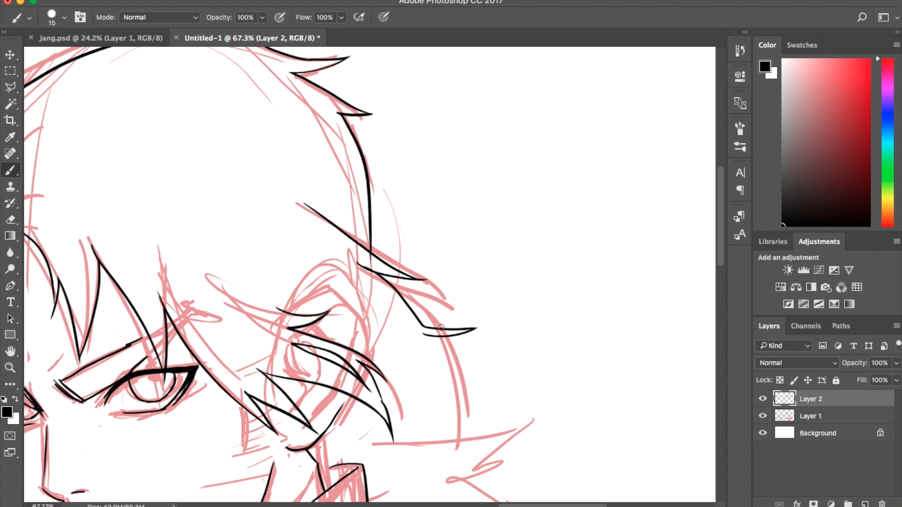
scroll(441, 327, "left", 5)
scroll(470, 343, "down", 3)
scroll(554, 383, "down", 5)
scroll(553, 383, "right", 5)
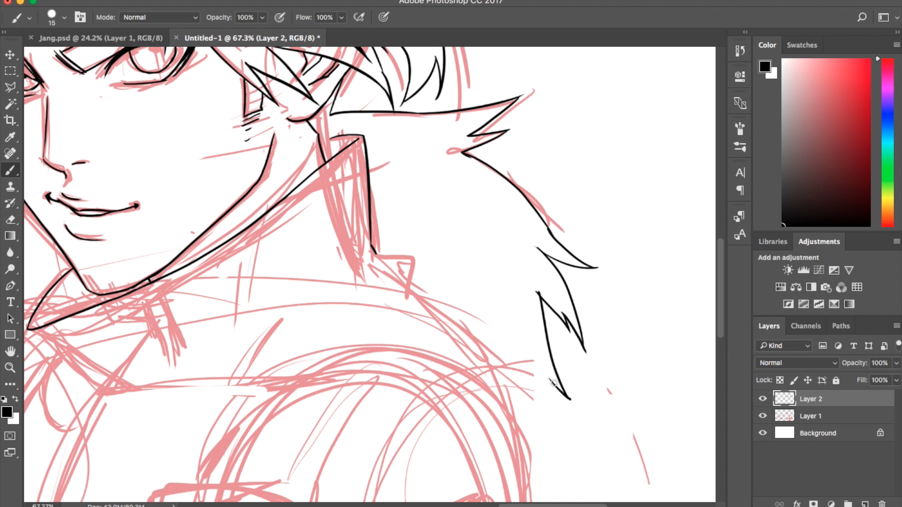
Ink the raised index finger with its rounded tip and the curved web of skin leading to the thumb
scroll(425, 240, "left", 10)
left_click_drag(251, 292, 491, 221)
left_click_drag(493, 225, 589, 145)
scroll(470, 235, "left", 4)
left_click_drag(362, 246, 405, 335)
left_click_drag(259, 273, 354, 470)
scroll(329, 211, "up", 3)
left_click_drag(336, 125, 362, 212)
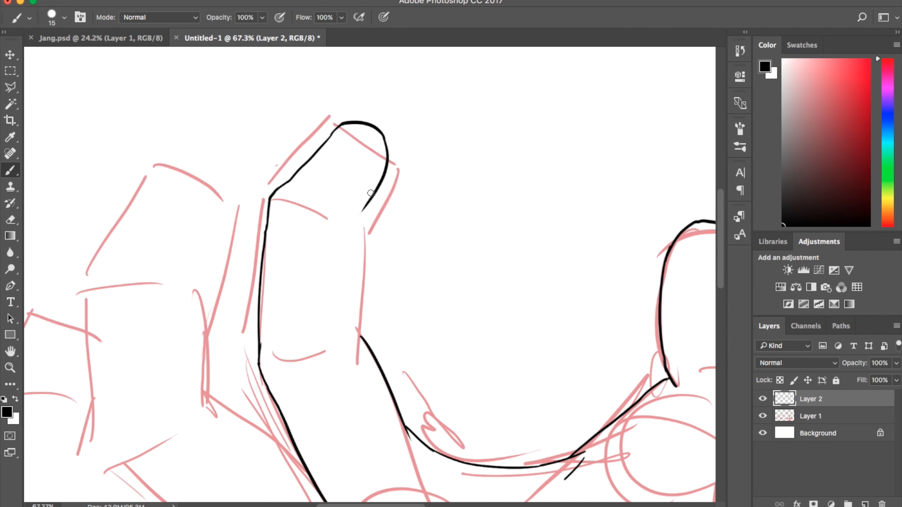
Ink the sleeve opening around the outstretched forearm and a fold line running back from it
scroll(371, 193, "down", 5)
scroll(282, 258, "up", 6)
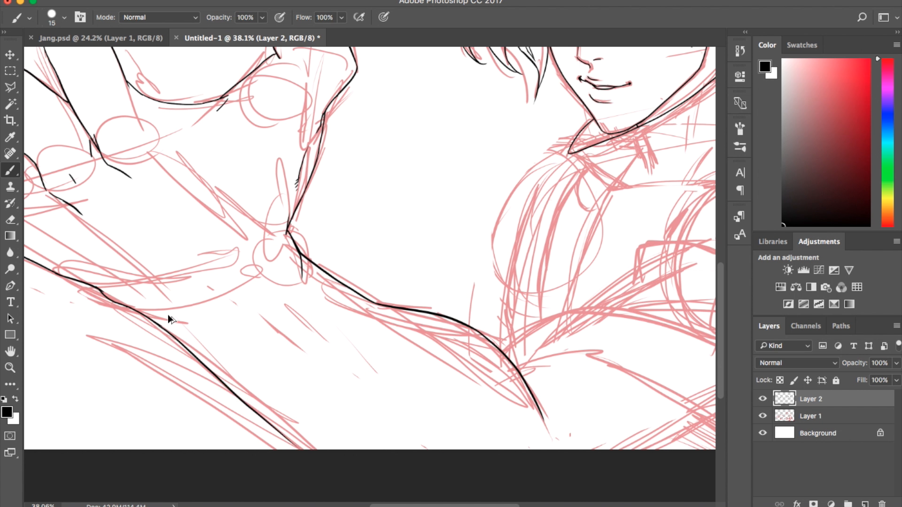
scroll(171, 319, "right", 5)
left_click_drag(286, 352, 405, 315)
left_click_drag(297, 367, 522, 446)
left_click_drag(361, 315, 496, 272)
Ink the jacket's shoulder line, the front opening below the collar and the outer edge and folds of the chest
scroll(423, 263, "right", 5)
left_click_drag(338, 179, 398, 255)
left_click_drag(157, 170, 104, 310)
left_click_drag(92, 232, 81, 340)
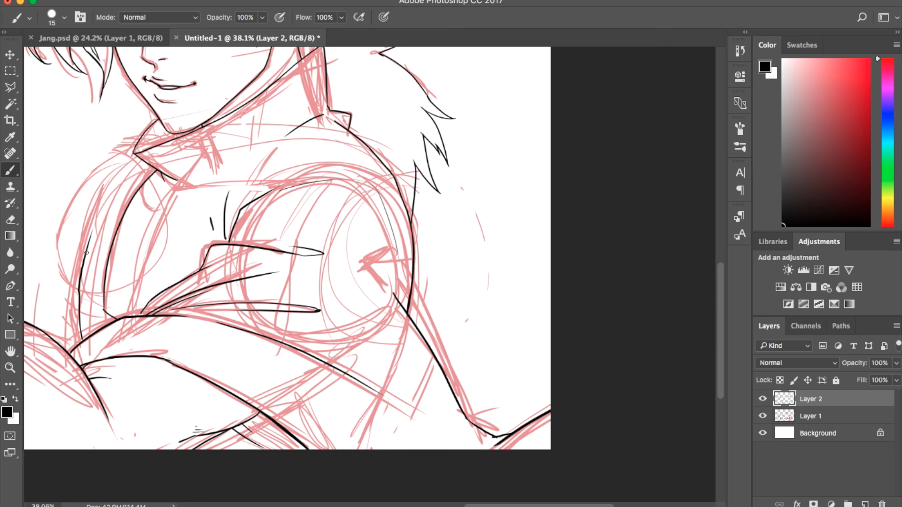
left_click_drag(100, 199, 82, 265)
left_click_drag(135, 149, 79, 291)
Hide the red sketch on Layer 1 so only the black line art shows
scroll(282, 211, "up", 5)
scroll(207, 212, "down", 8)
left_click(763, 416)
scroll(584, 354, "up", 3)
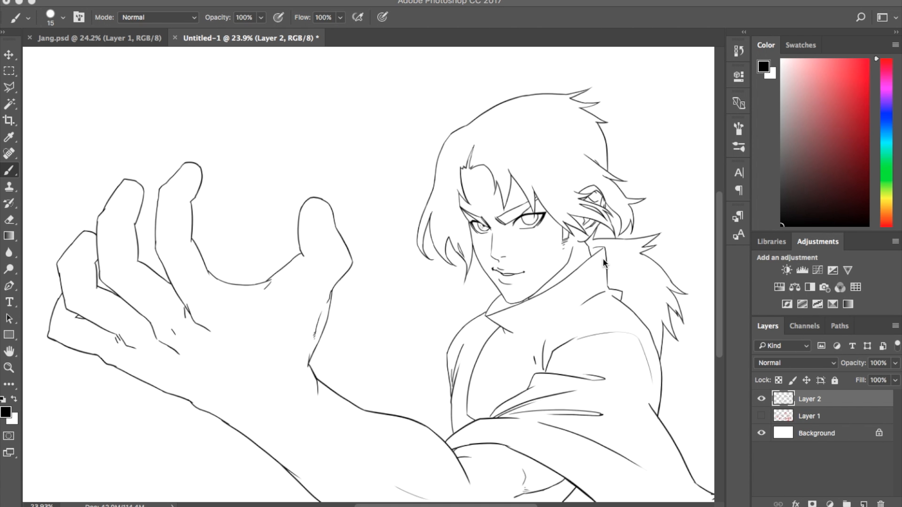
Ink short frown creases between the eyebrows and along the inner end of the back eyebrow
scroll(491, 211, "up", 5)
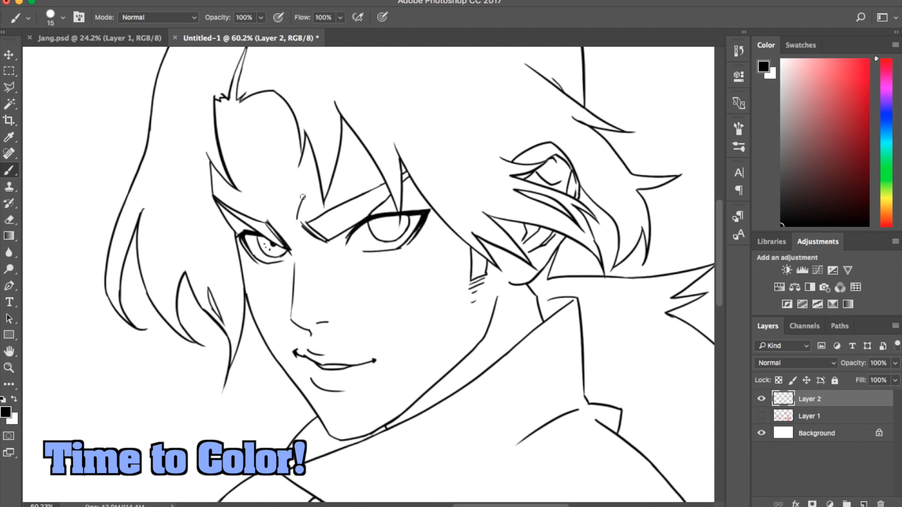
left_click_drag(300, 190, 297, 205)
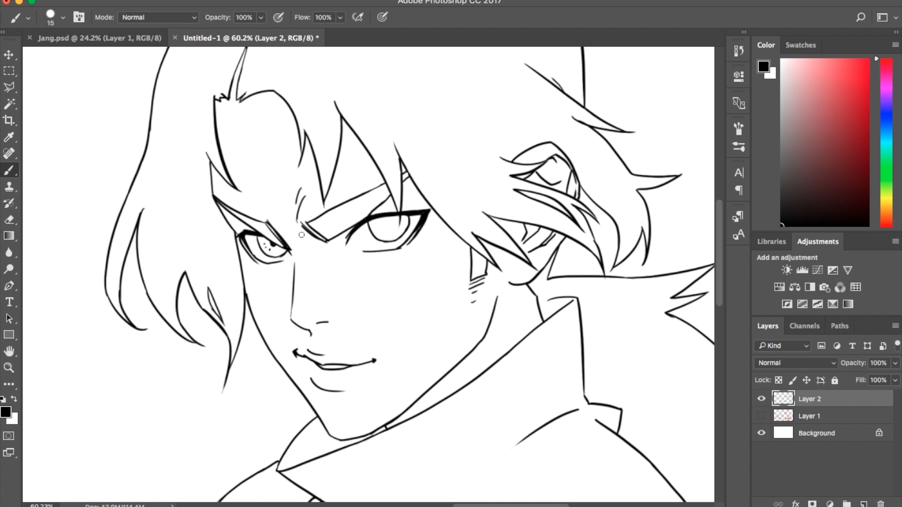
left_click_drag(301, 233, 324, 245)
Rename the line art layer, Layer 2, as "lines"
double_click(812, 398)
type("lines")
key("Return")
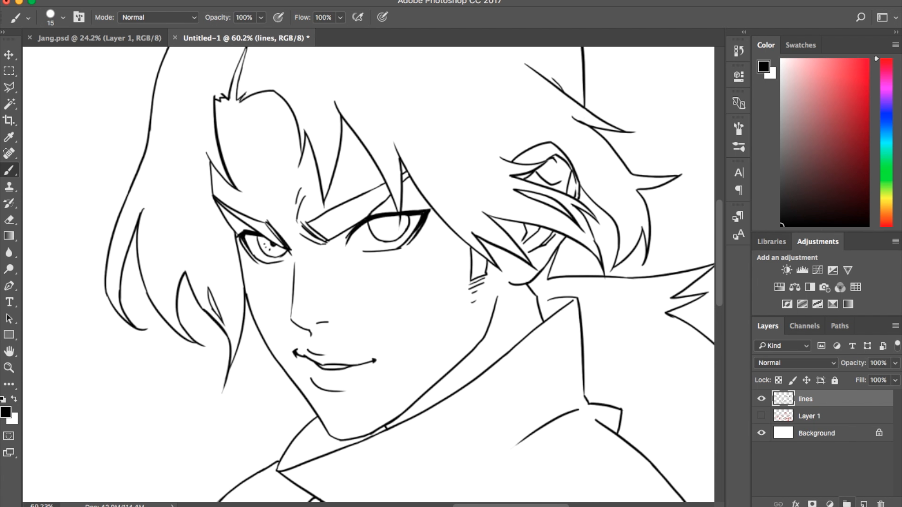
Add a new layer above the line art and name it "flats"
left_click(864, 503)
key("t")
double_click(812, 399)
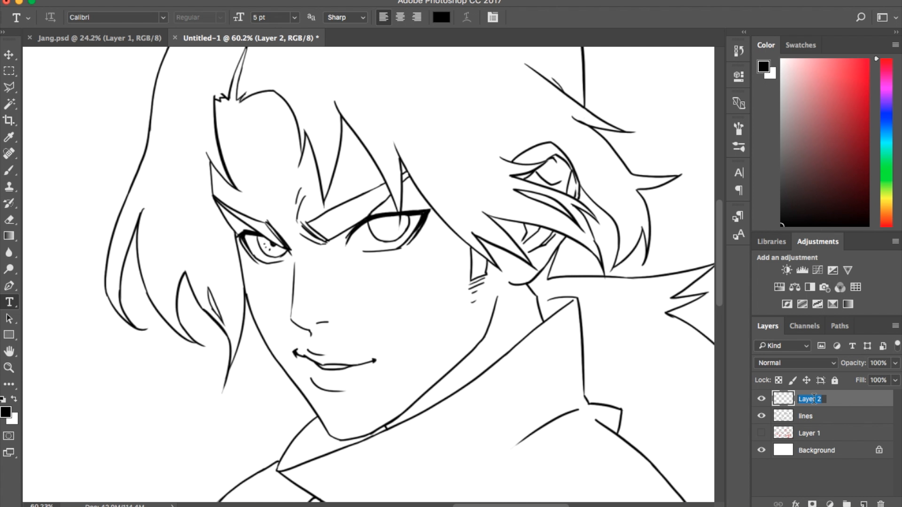
type("flats")
key("Return")
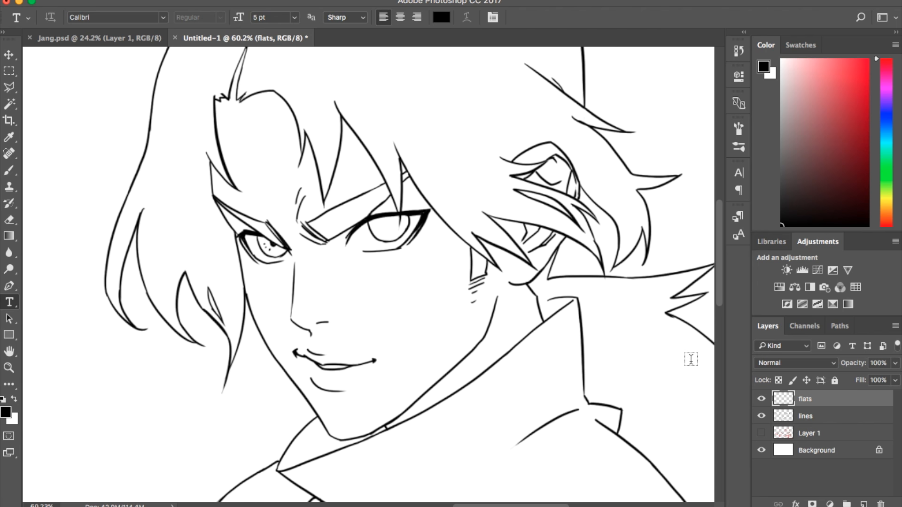
Add a new layer between "lines" and "flats" and name it "masker"
key("w")
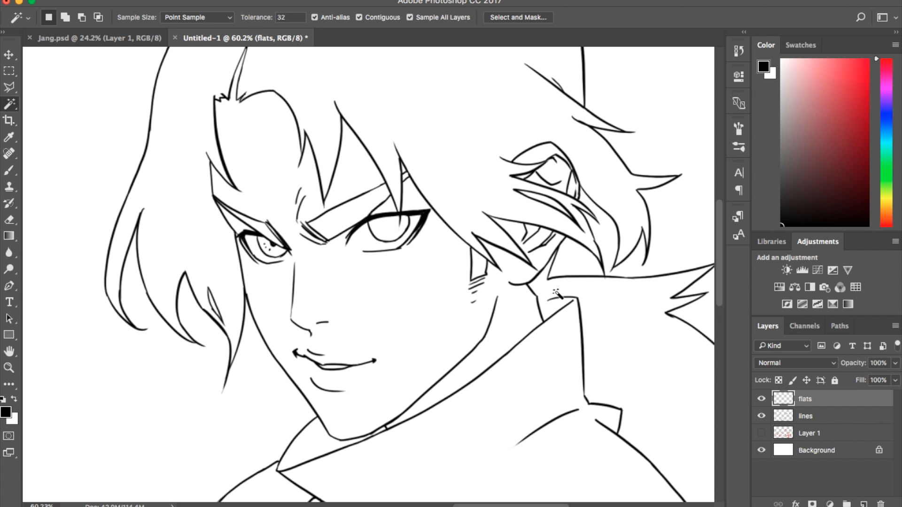
left_click(824, 421)
left_click(864, 503)
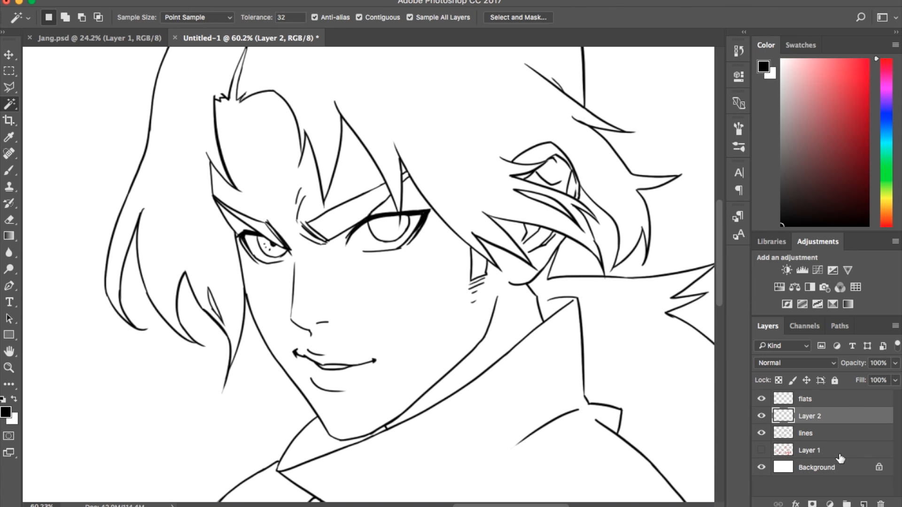
double_click(809, 416)
type("masker")
key("Return")
Select the empty background around the character with the Magic Wand while the masker layer is active
scroll(400, 265, "down", 2)
scroll(400, 264, "down", 3)
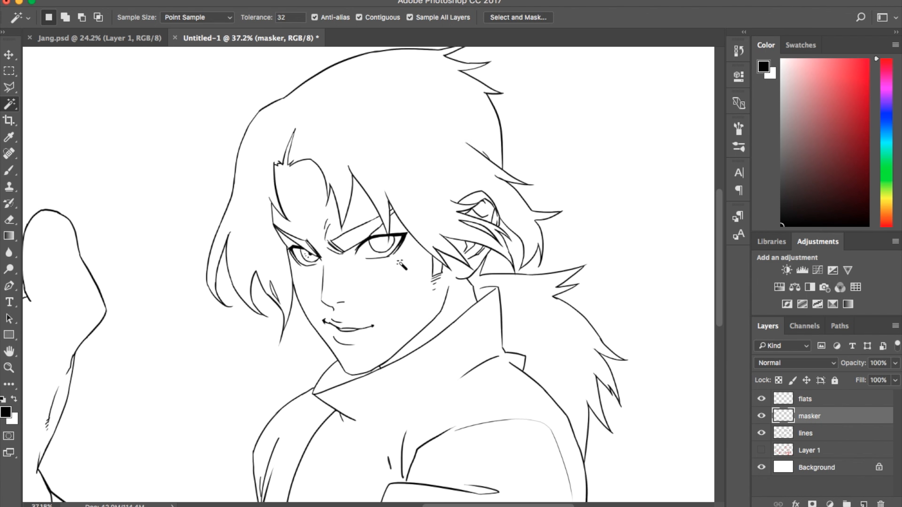
scroll(400, 262, "down", 2)
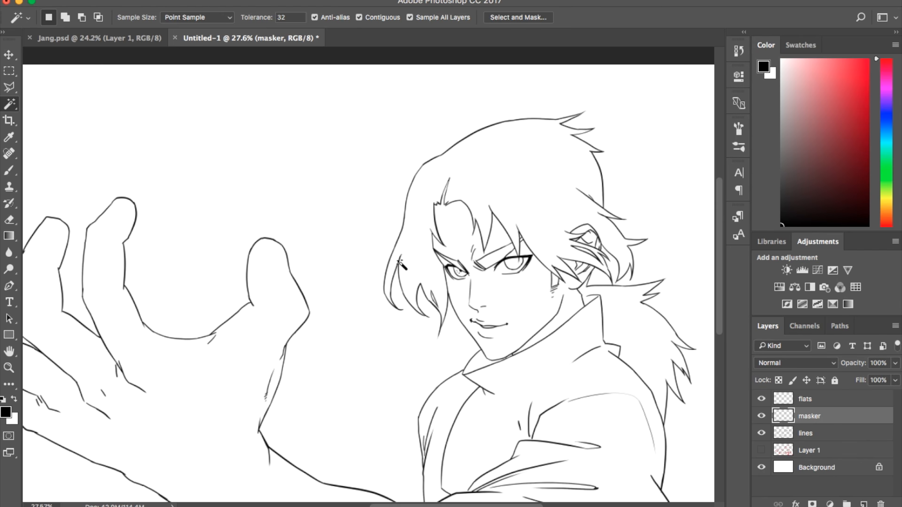
left_click(352, 215)
scroll(351, 217, "down", 5)
scroll(350, 216, "up", 2)
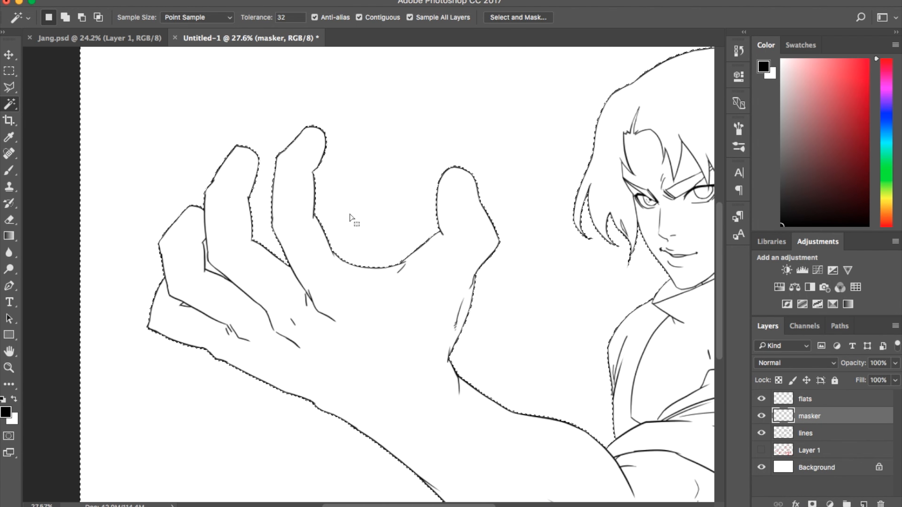
Add the small enclosed background gaps at the fingers and between the front hair strands to the selection
scroll(215, 278, "up", 3)
scroll(216, 277, "left", 5)
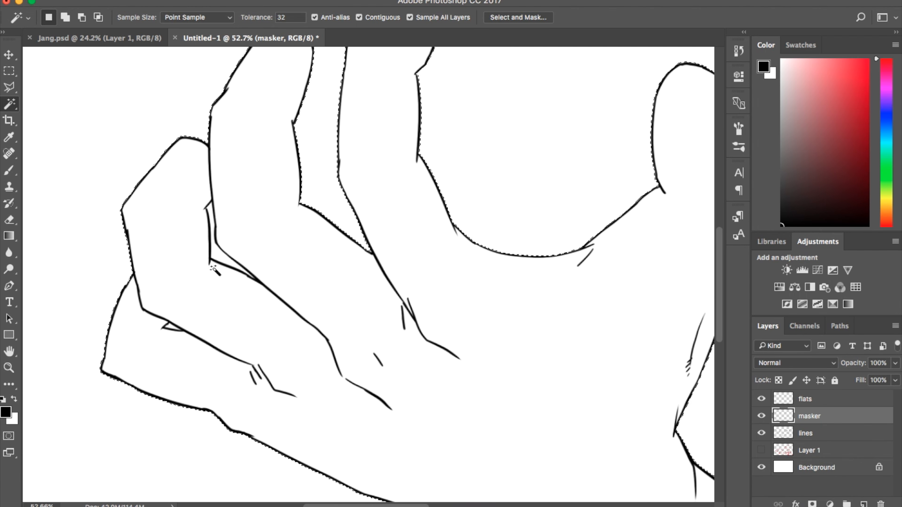
left_click(179, 318, "shift")
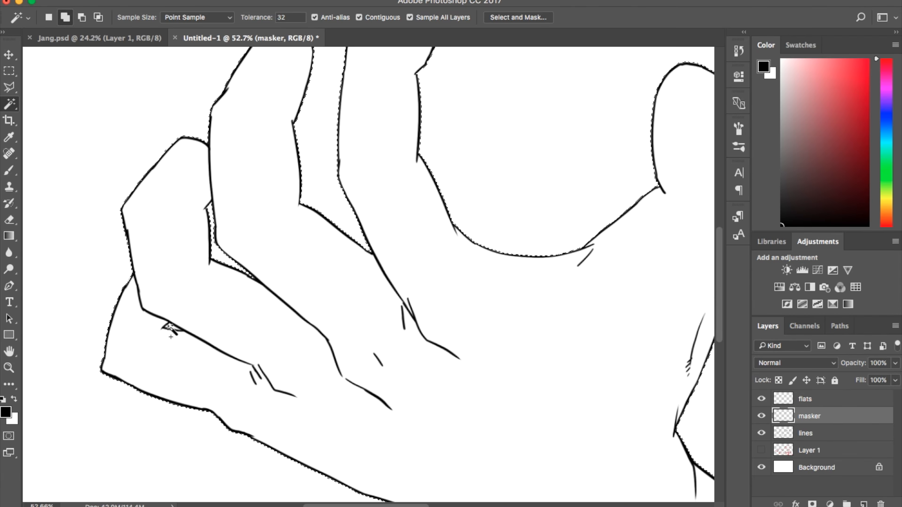
scroll(342, 332, "up", 6)
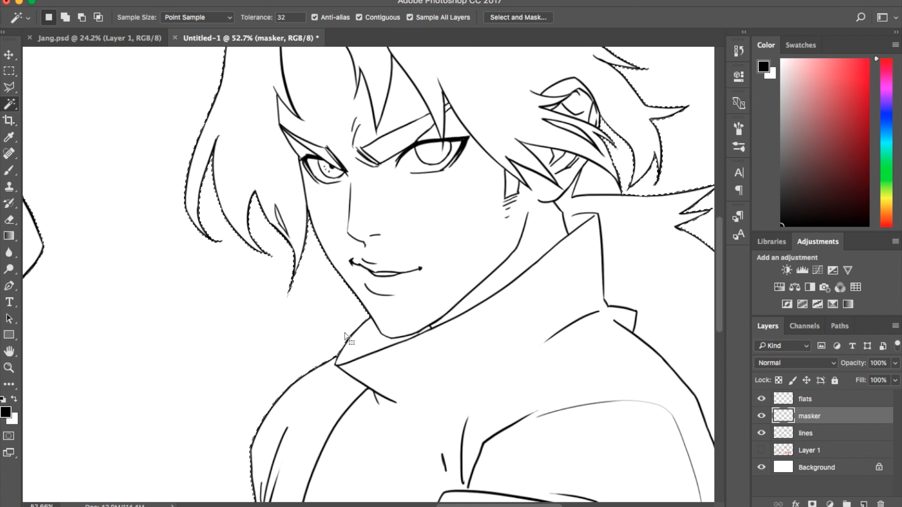
left_click(280, 217, "shift")
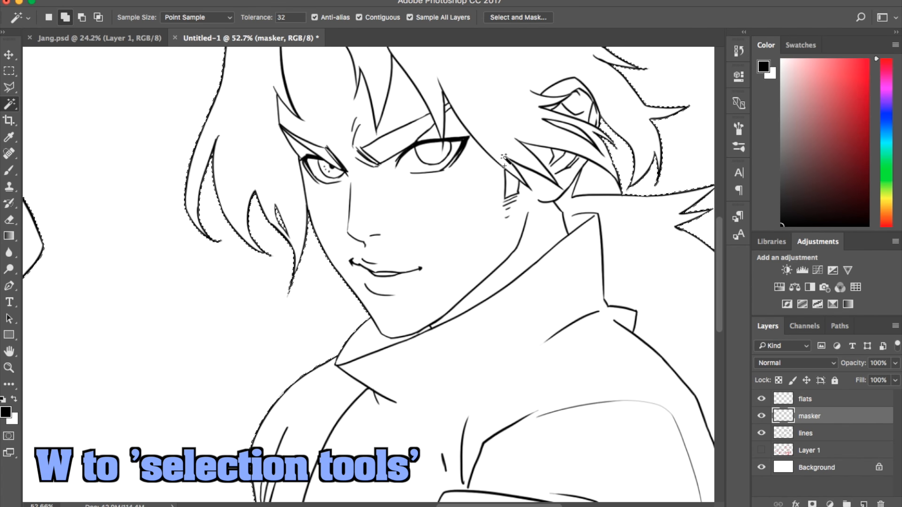
Check the selection edges around the figure and invert the selection so it covers the character
scroll(595, 188, "up", 5)
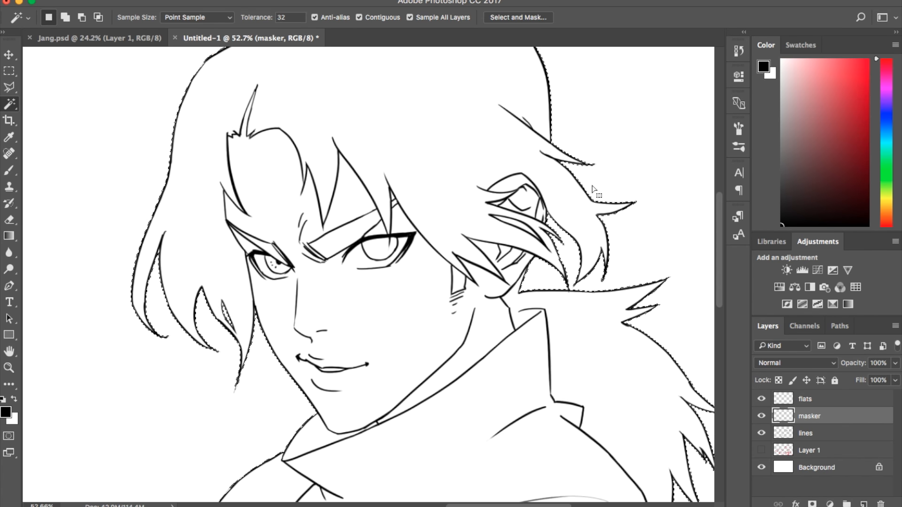
scroll(595, 188, "down", 10)
scroll(592, 188, "down", 5)
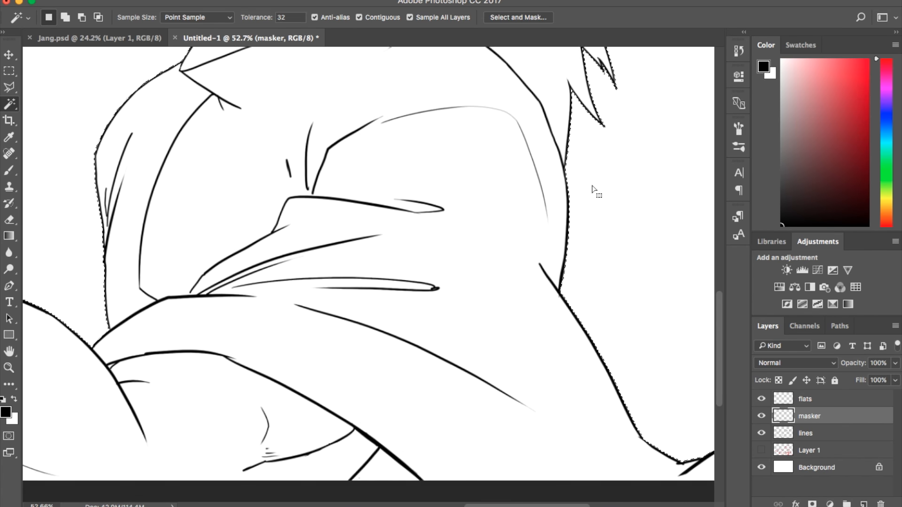
scroll(592, 188, "down", 2, "alt")
scroll(592, 188, "up", 2)
scroll(591, 190, "down", 3, "alt")
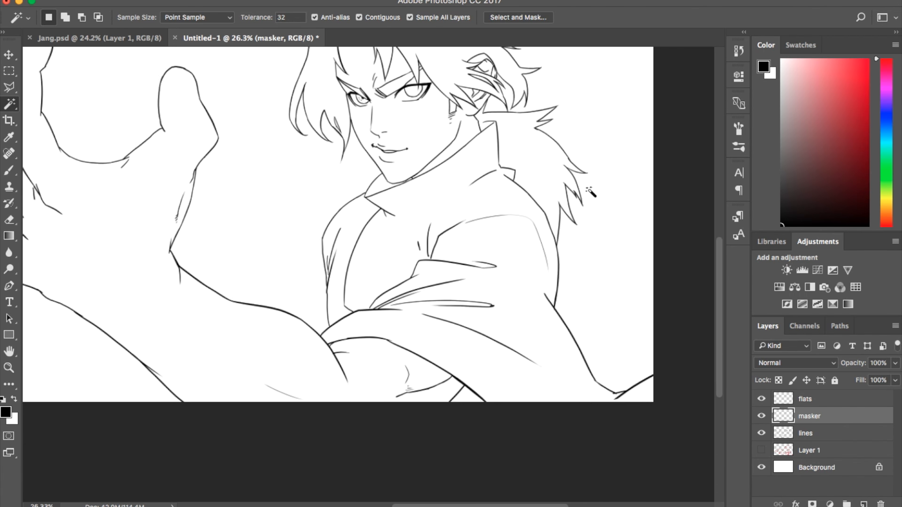
scroll(590, 191, "down", 3)
scroll(590, 191, "left", 2)
left_click(266, 1)
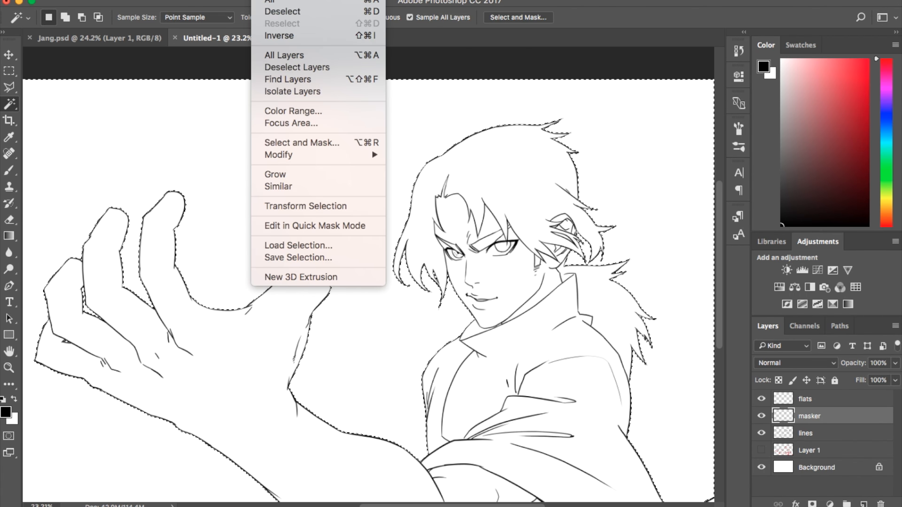
left_click(279, 32)
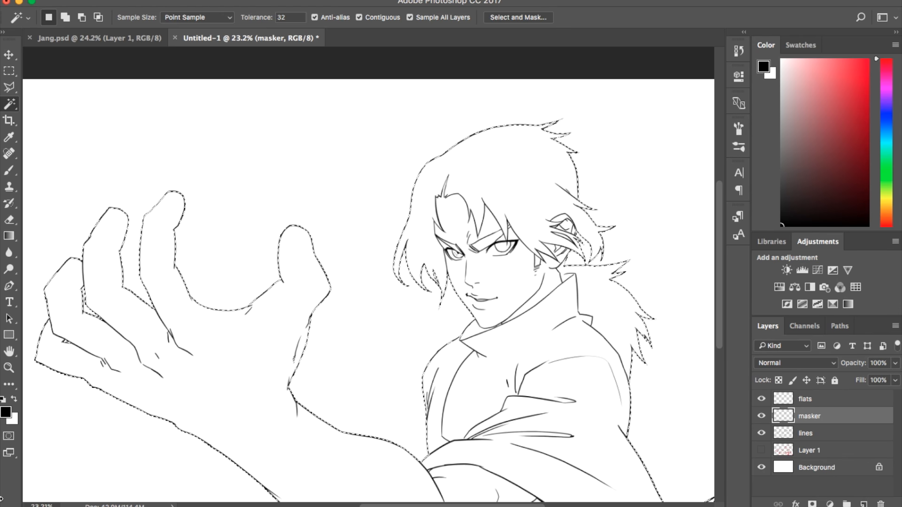
Set the foreground color to light purple a27eca, fill the selected character silhouette on the masker layer, and deselect
left_click(6, 413)
left_click(550, 246)
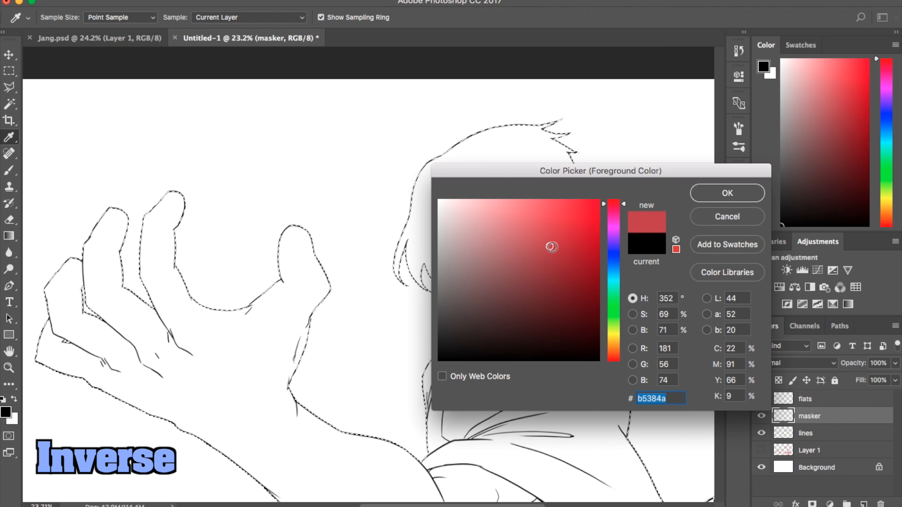
left_click(612, 242)
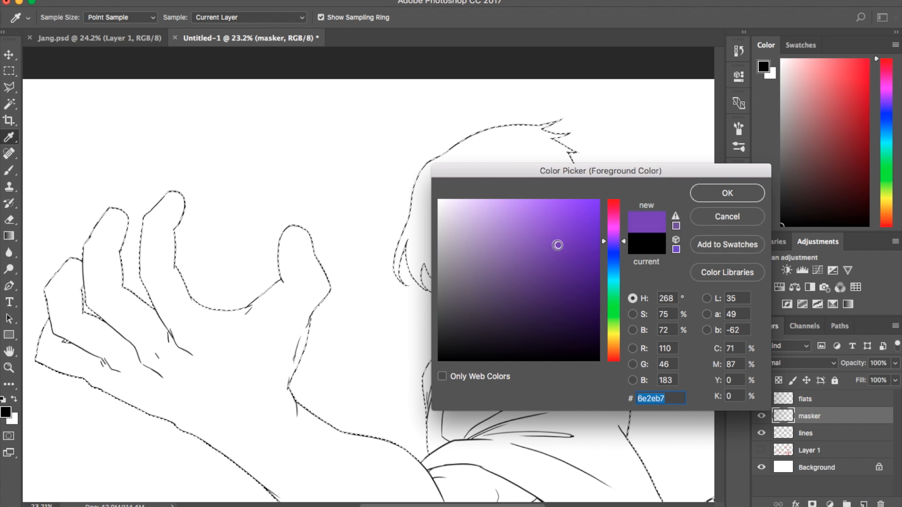
mouse_move(558, 244)
left_mouse_down()
mouse_move(537, 256)
mouse_move(501, 235)
left_mouse_up()
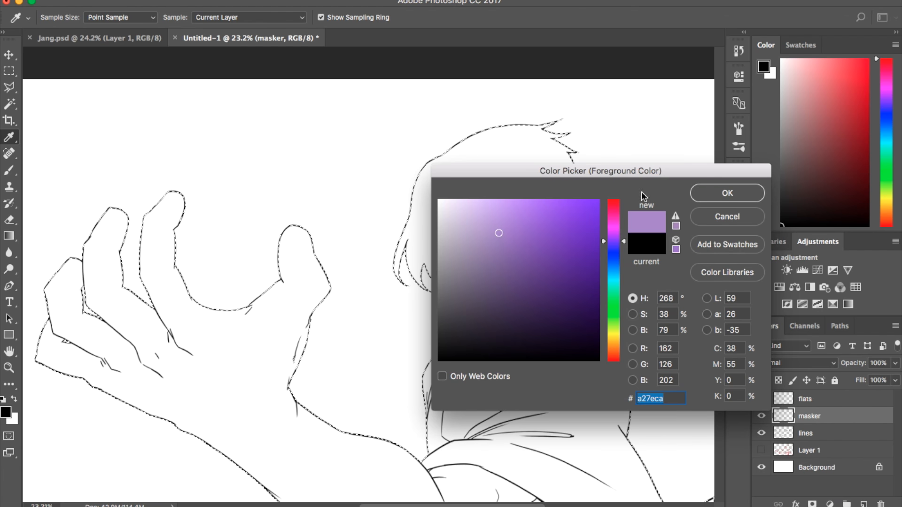
left_click(714, 192)
key("alt+BackSpace")
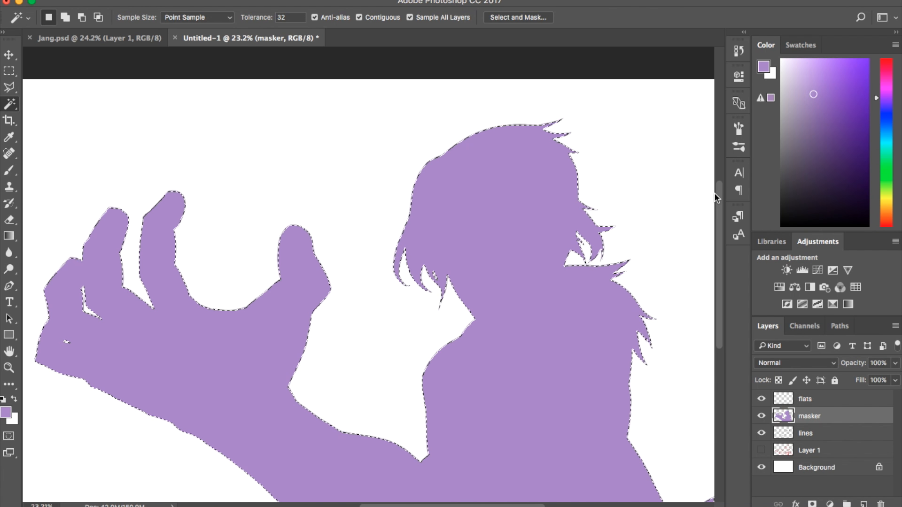
key("ctrl+d")
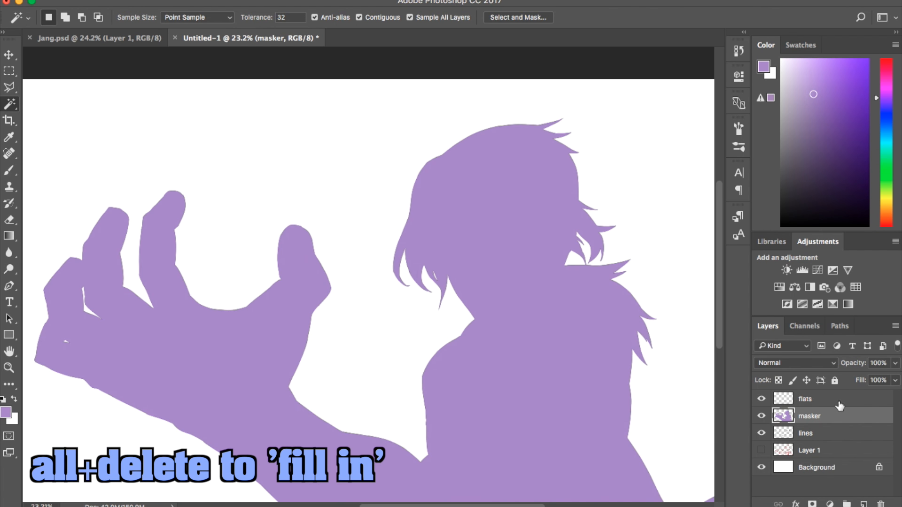
Reorder the layers so that lines is above flats and flats is above masker, leaving flats active
left_click_drag(827, 415, 819, 436)
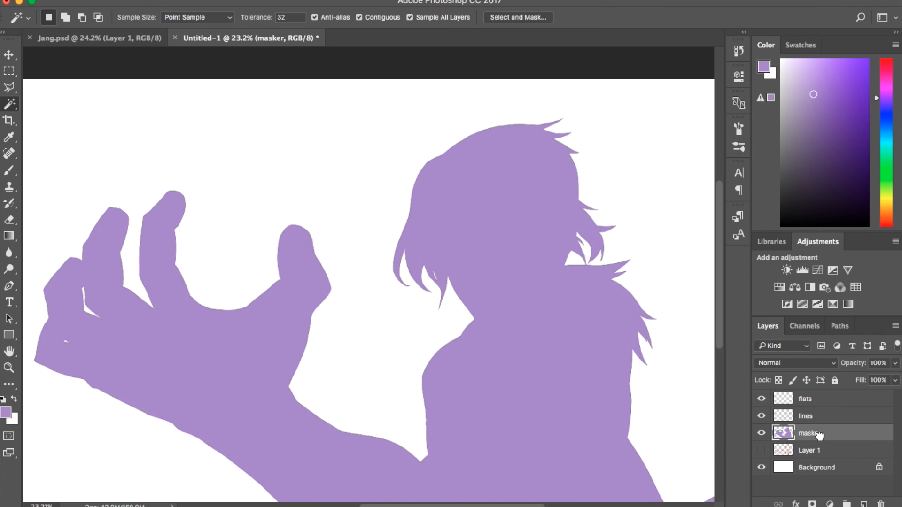
left_click_drag(821, 400, 824, 425)
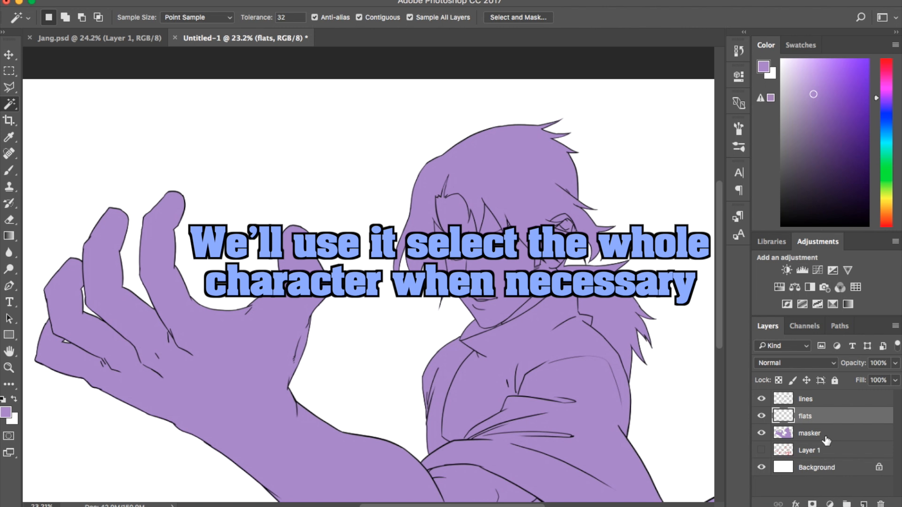
left_click(822, 435)
left_click(805, 417)
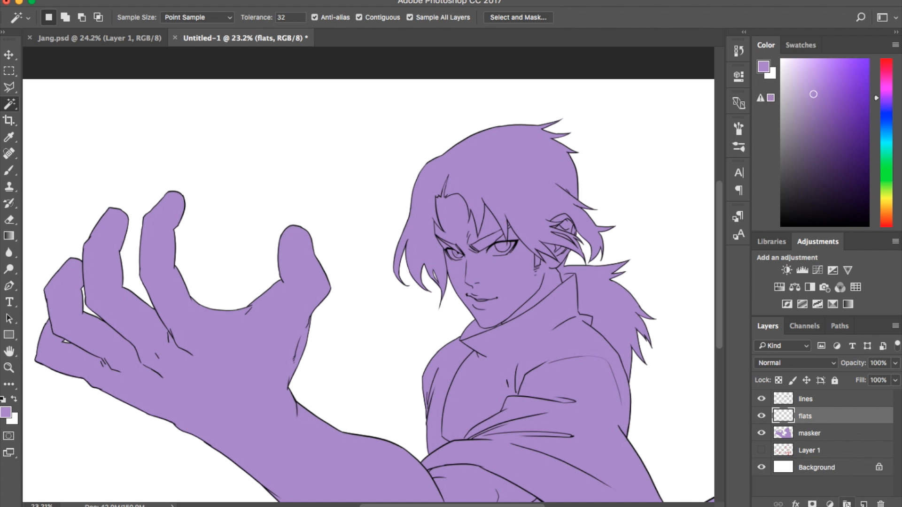
Rename the flats layer as "skin"
double_click(804, 417)
type("skin")
key("Return")
Set the foreground color to the pale skin tone f0dad3
left_click(6, 413)
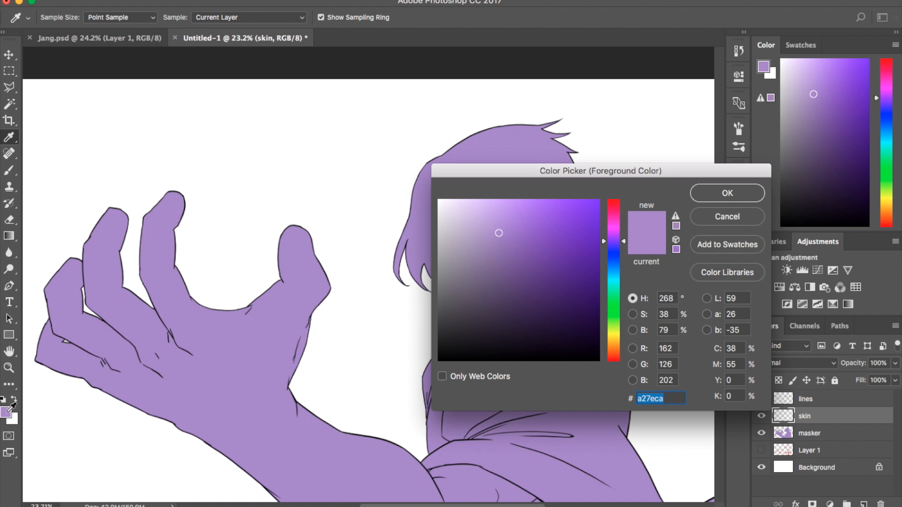
left_click(619, 346)
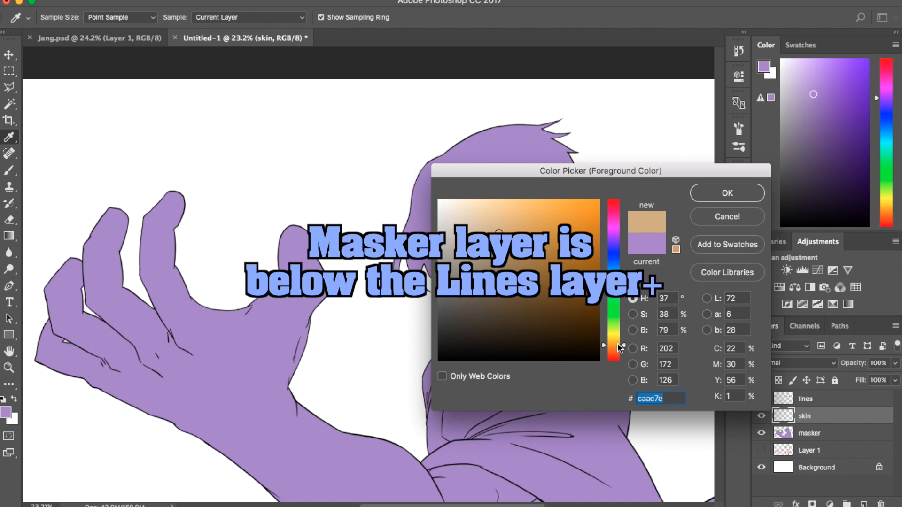
left_click_drag(617, 348, 617, 349)
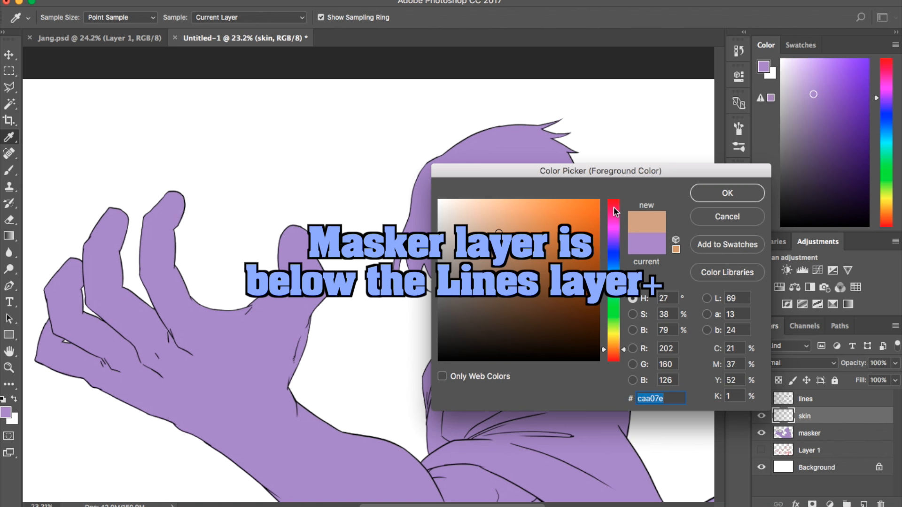
left_click(614, 208)
left_click(613, 355)
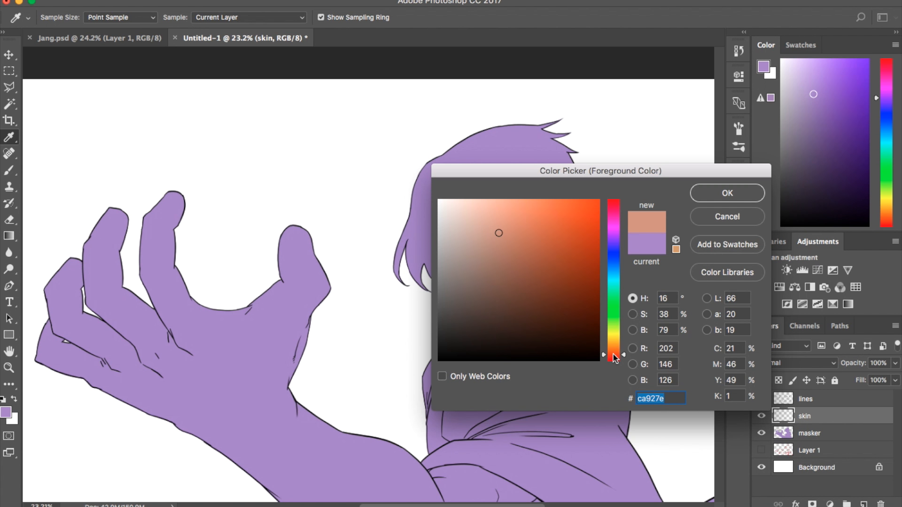
left_click(464, 212)
left_click_drag(463, 212, 460, 210)
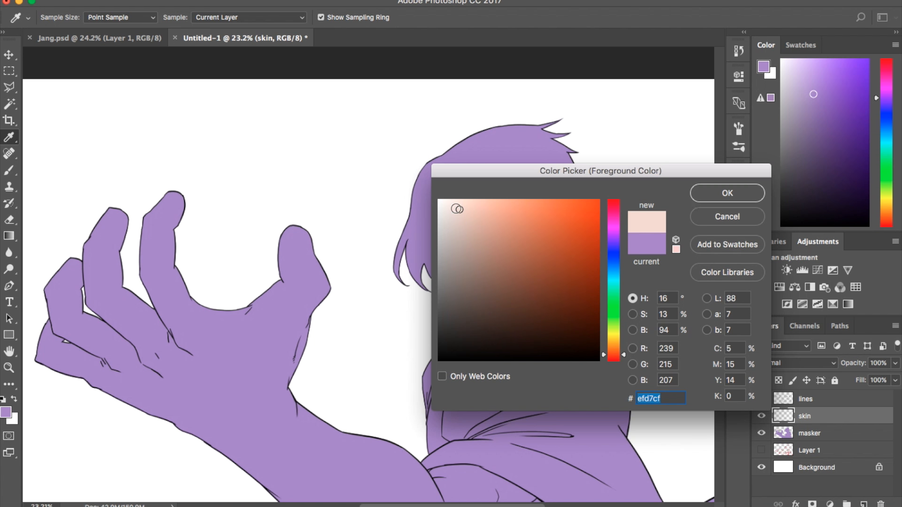
left_click(456, 210)
left_click(458, 210)
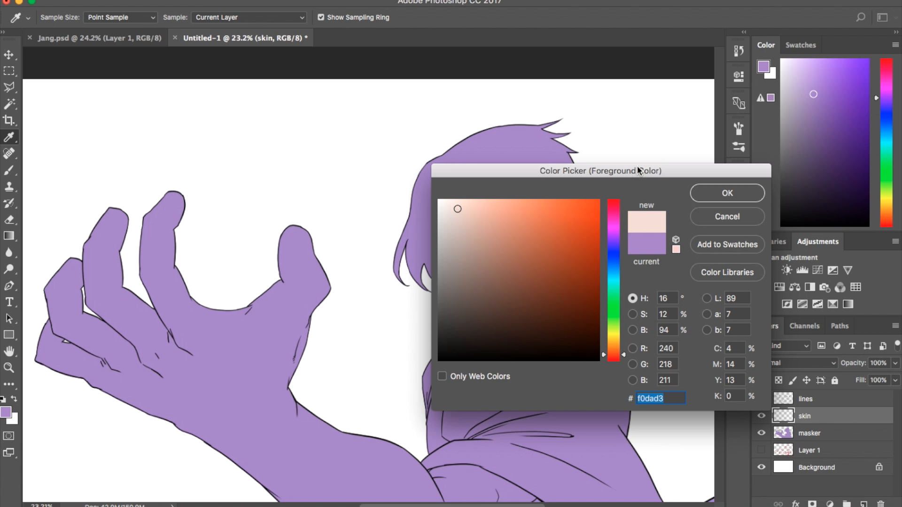
left_click(710, 195)
Select the face and neck with the Magic Wand and add the enclosed ear areas between the hair strands to the selection
key("w")
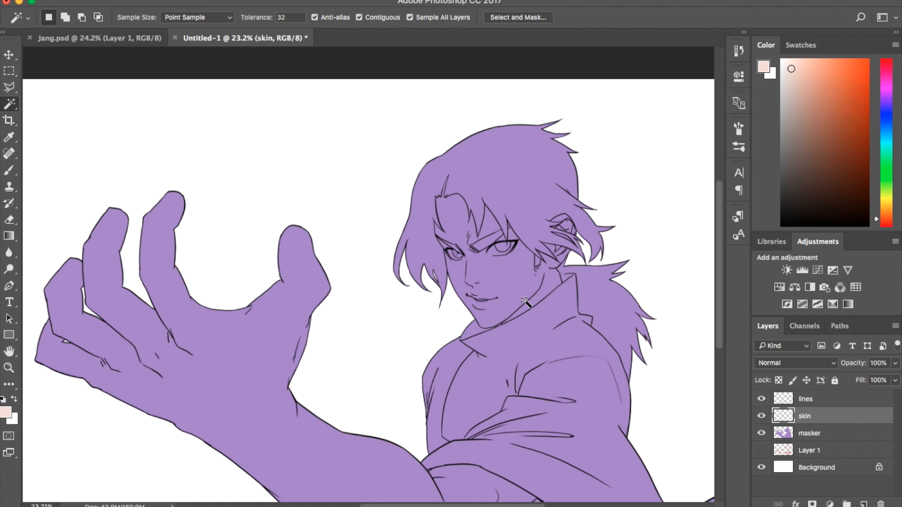
scroll(521, 294, "up", 5)
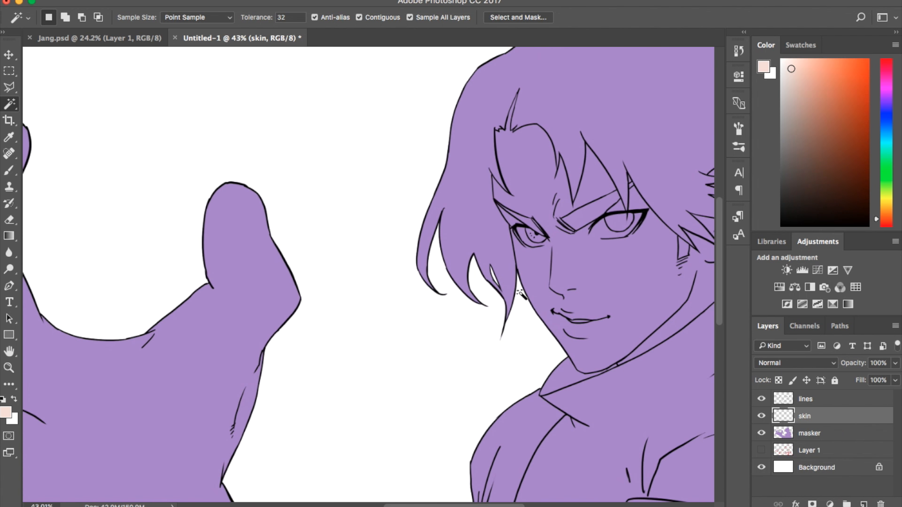
left_click(500, 237)
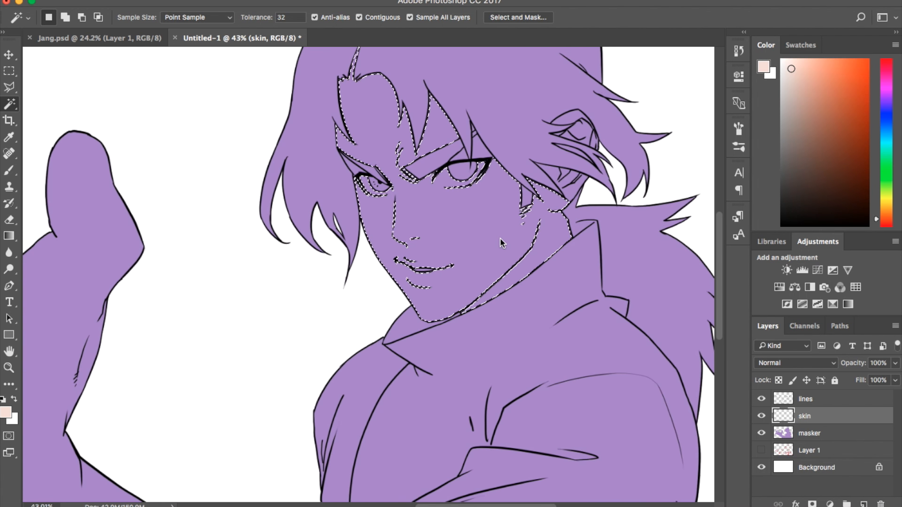
key("shift")
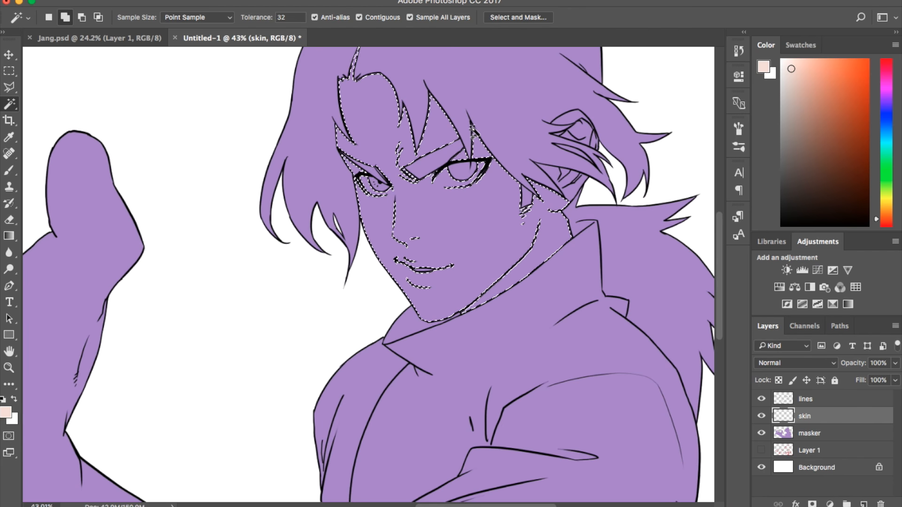
left_click(587, 156, "shift")
left_click(569, 122, "shift")
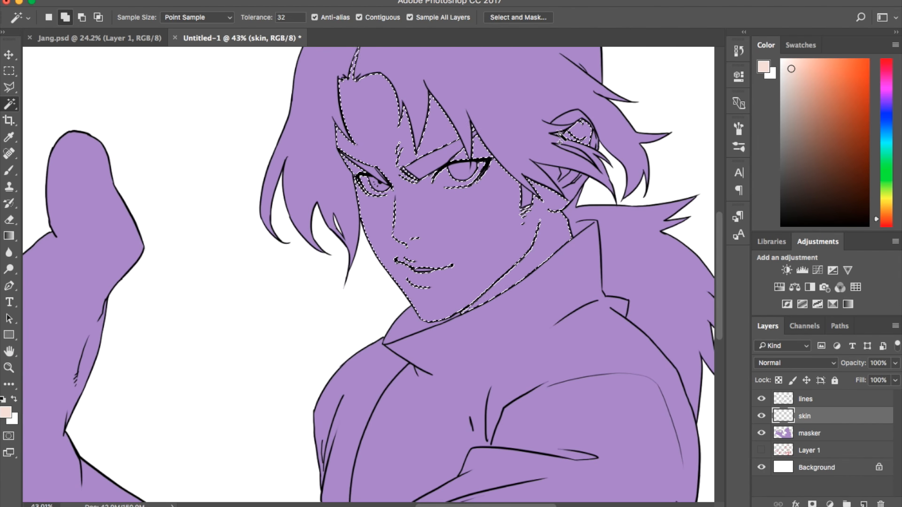
left_click(568, 122, "shift")
left_click(596, 141, "shift")
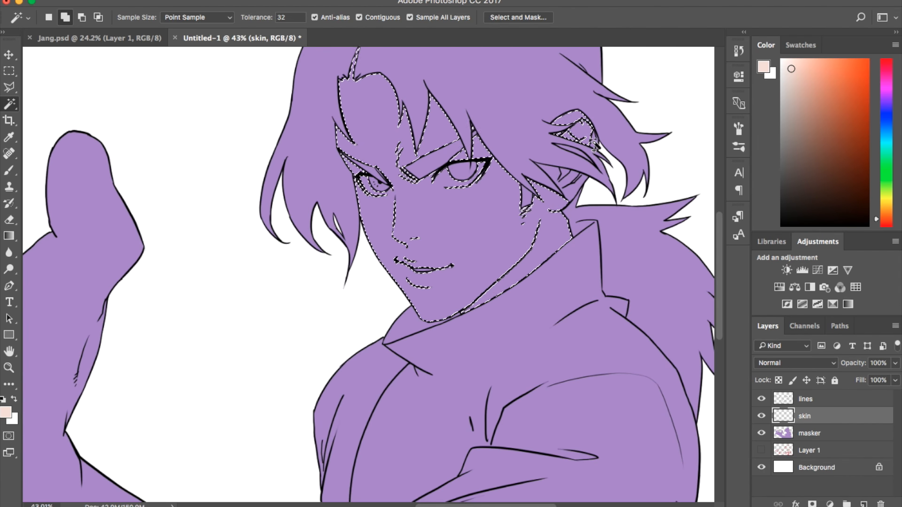
left_click(570, 195, "shift")
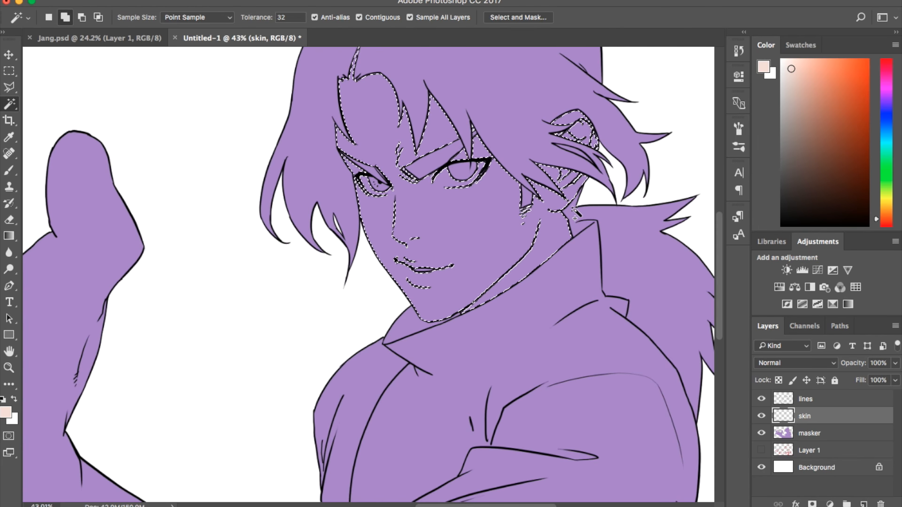
Expand the face and ear selection by 1 pixel
scroll(564, 252, "down", 3)
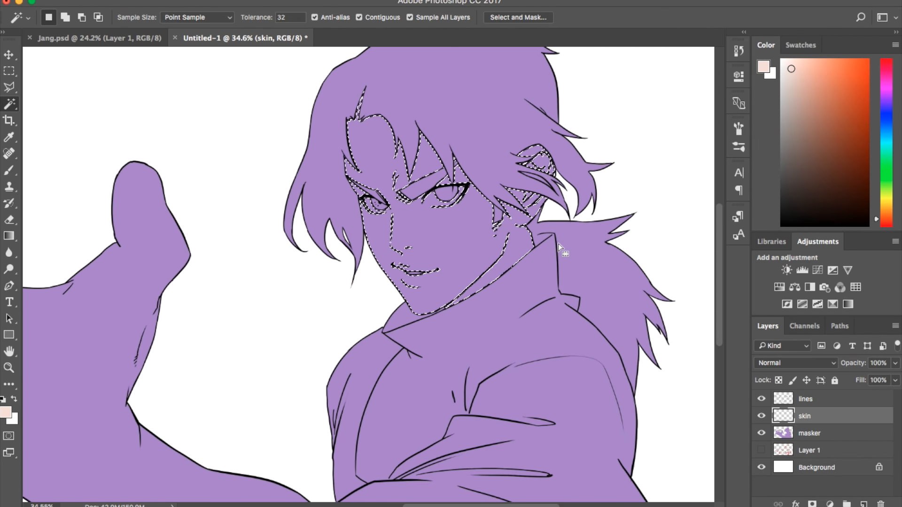
scroll(566, 254, "up", 2)
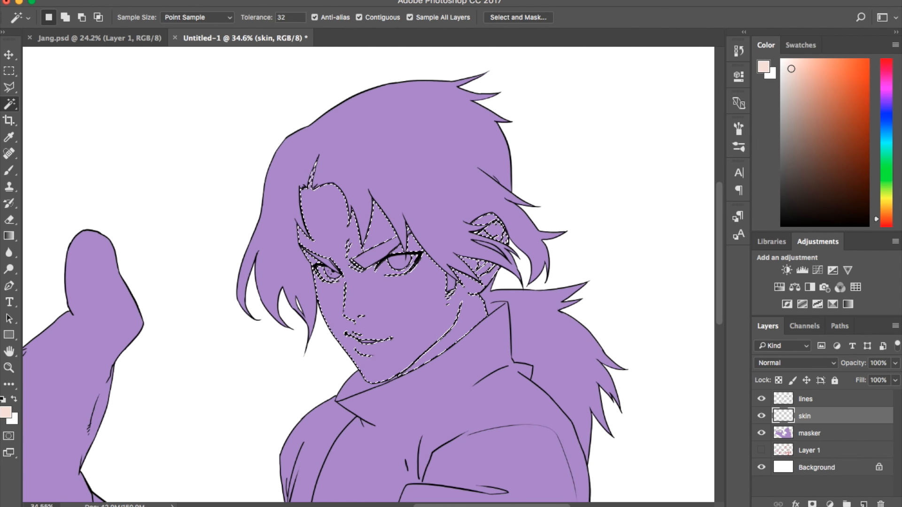
left_click(266, 0)
mouse_move(358, 157)
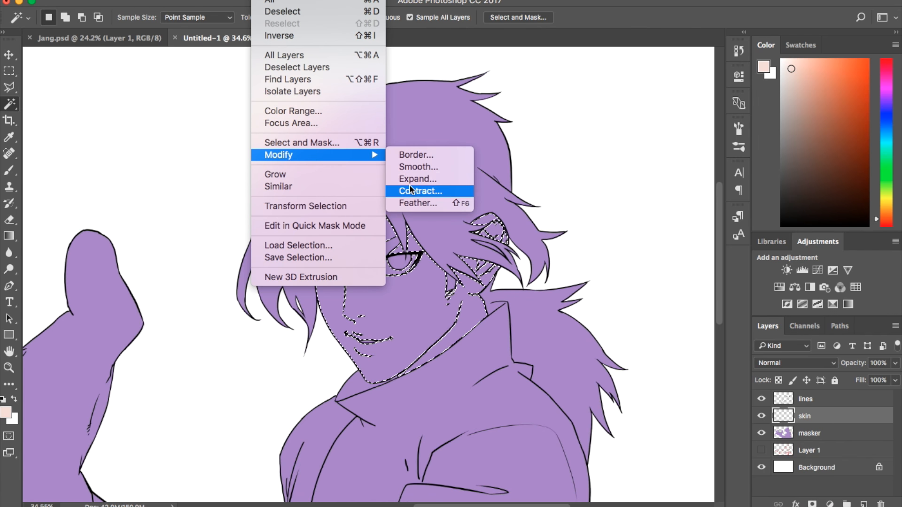
left_click(409, 183)
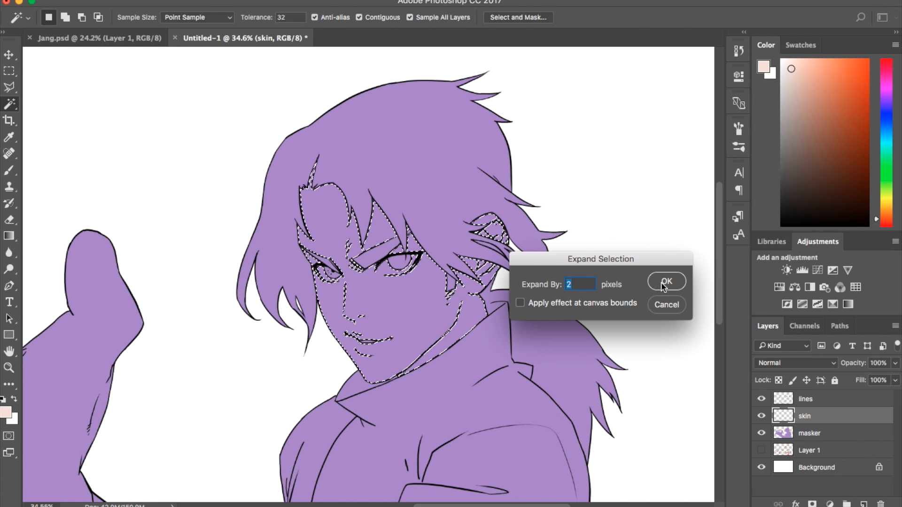
type("1")
left_click(667, 282)
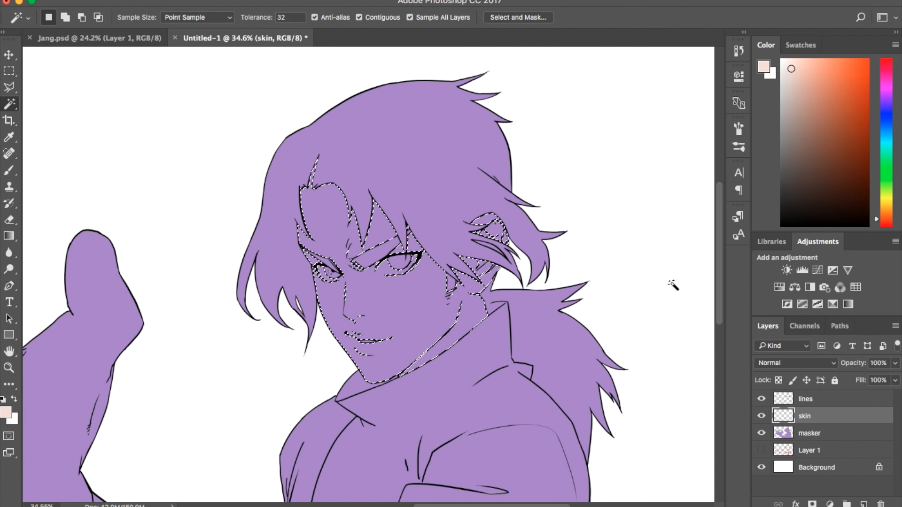
Expand the face and ear selection a second time to push it further under the line art
left_click(270, 1)
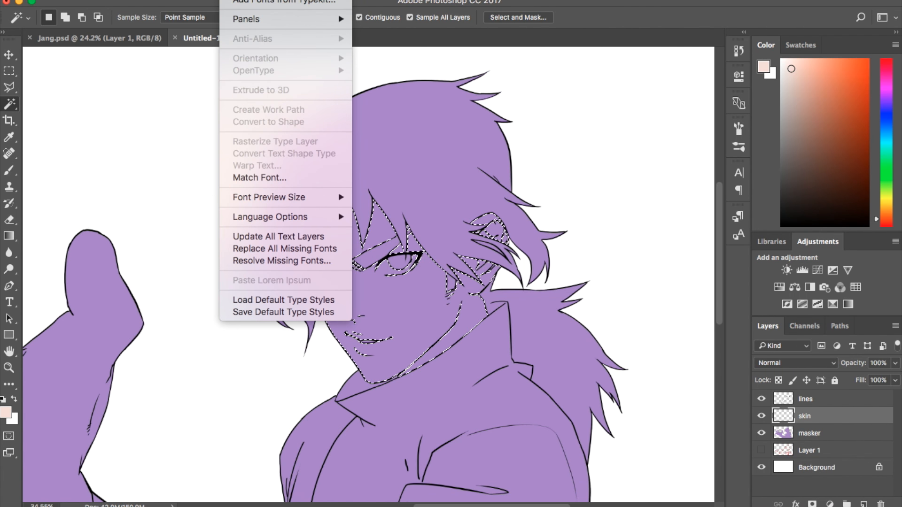
mouse_move(343, 152)
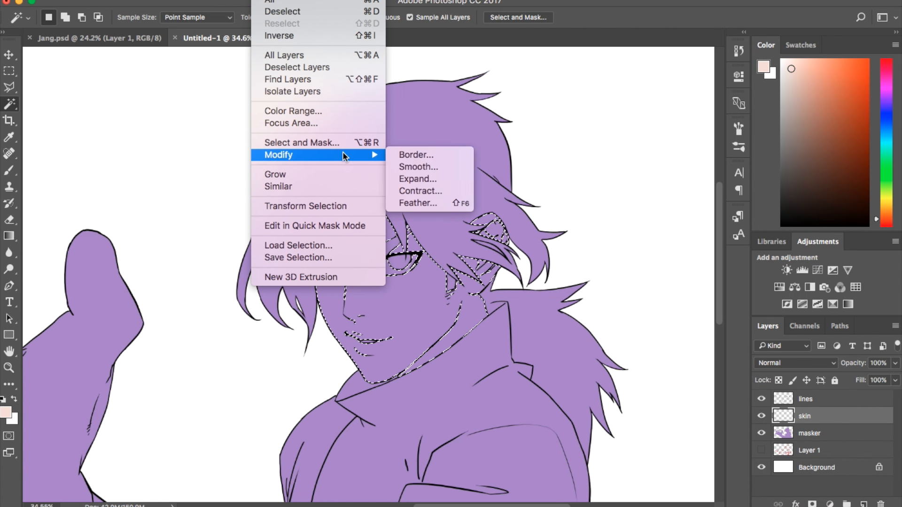
left_click(411, 177)
left_click(666, 281)
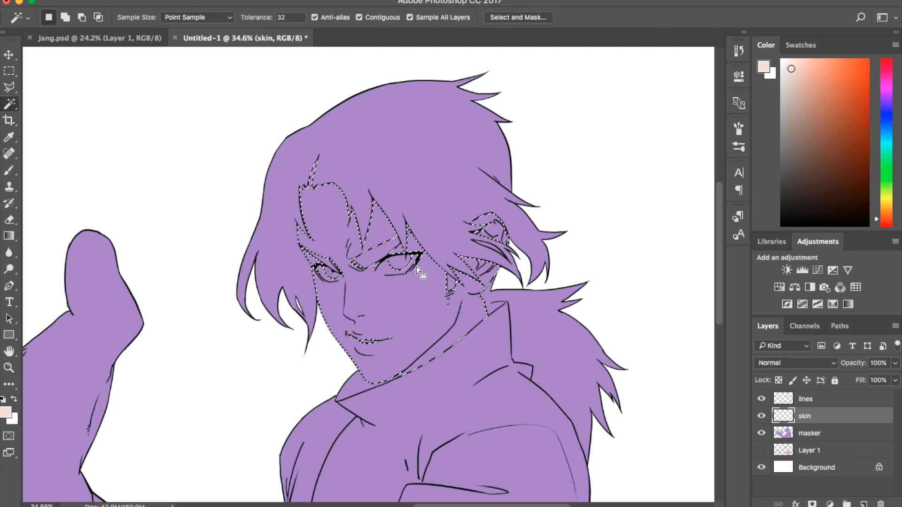
Fill the expanded face, neck and ear selection with the skin tone on the skin layer and deselect
key("alt+BackSpace")
scroll(416, 270, "up", 5)
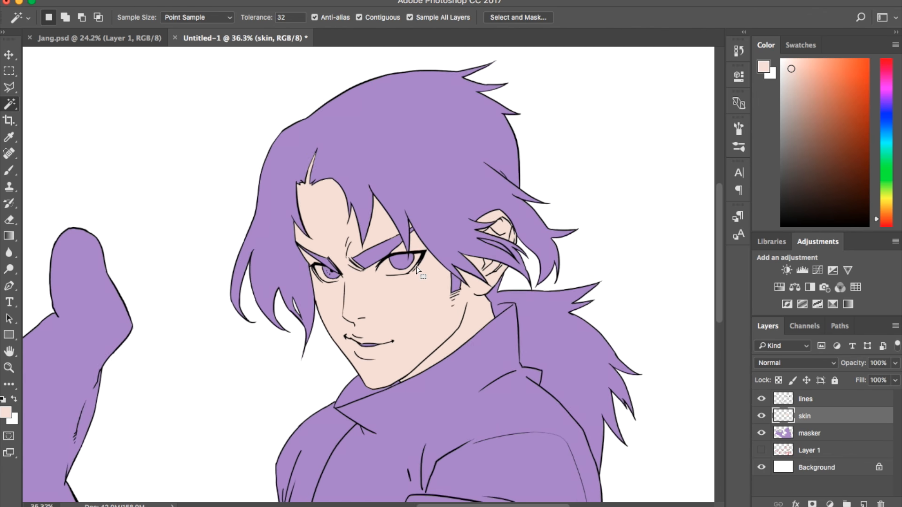
scroll(414, 266, "up", 1)
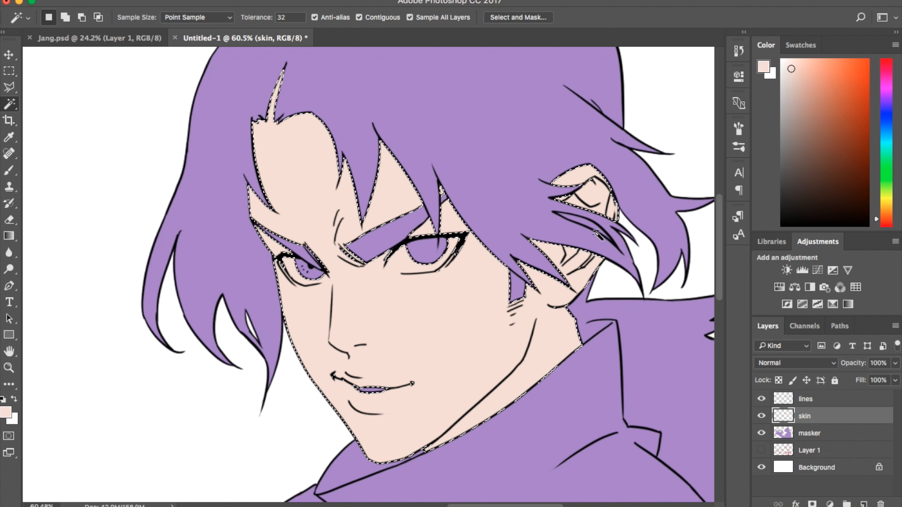
key("ctrl+d")
Fill the narrow gap between the hair strands over the ear with the skin tone, using a Magic Wand selection expanded by 2 pixels
scroll(597, 234, "up", 2)
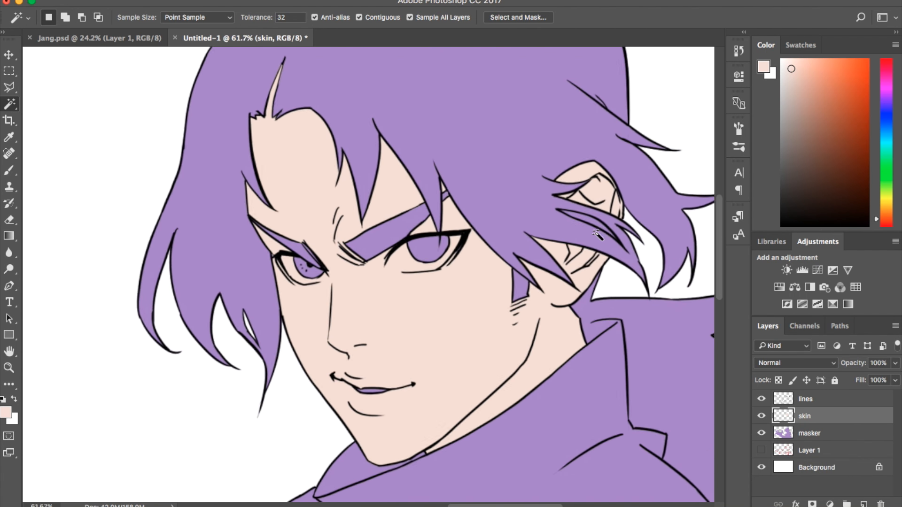
left_click(636, 214)
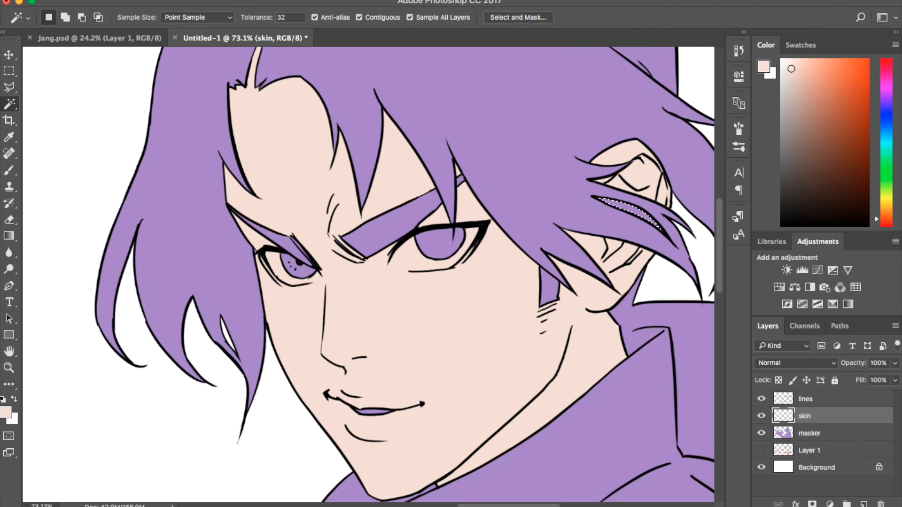
left_click(256, 1)
mouse_move(279, 7)
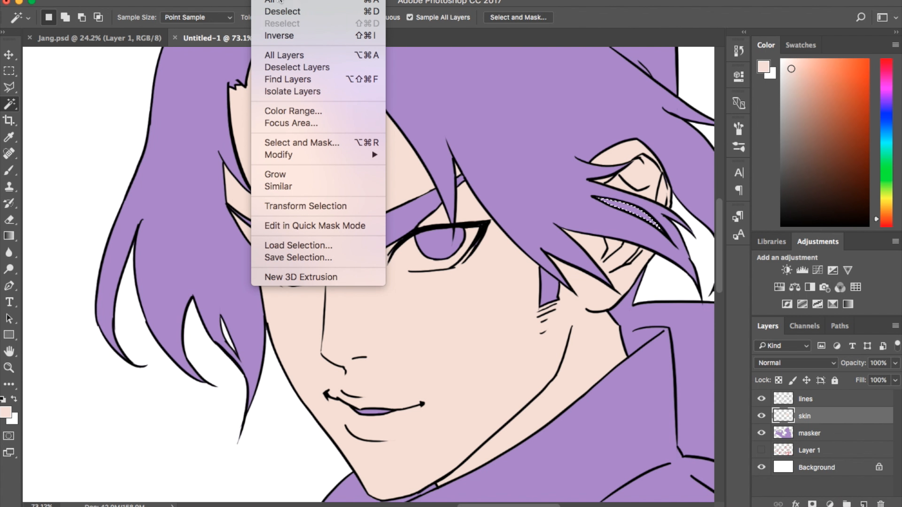
mouse_move(357, 154)
left_click(417, 179)
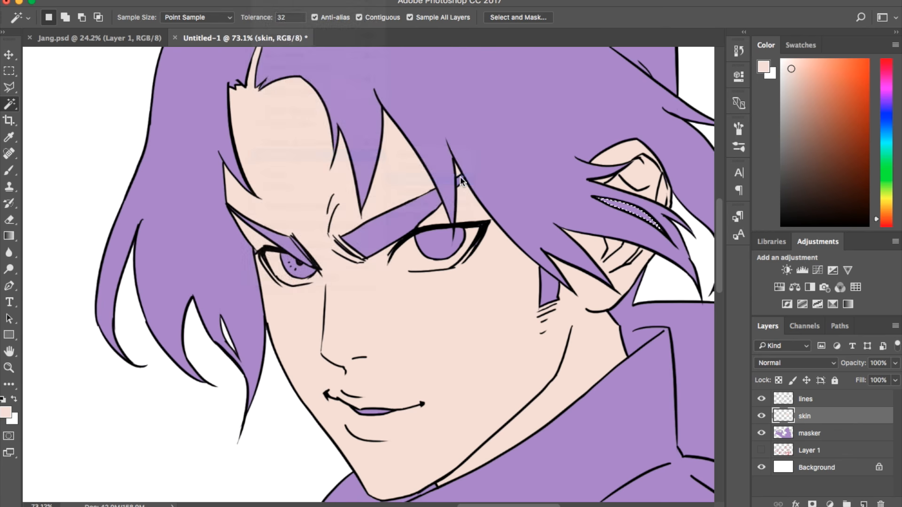
type("2")
left_click(675, 285)
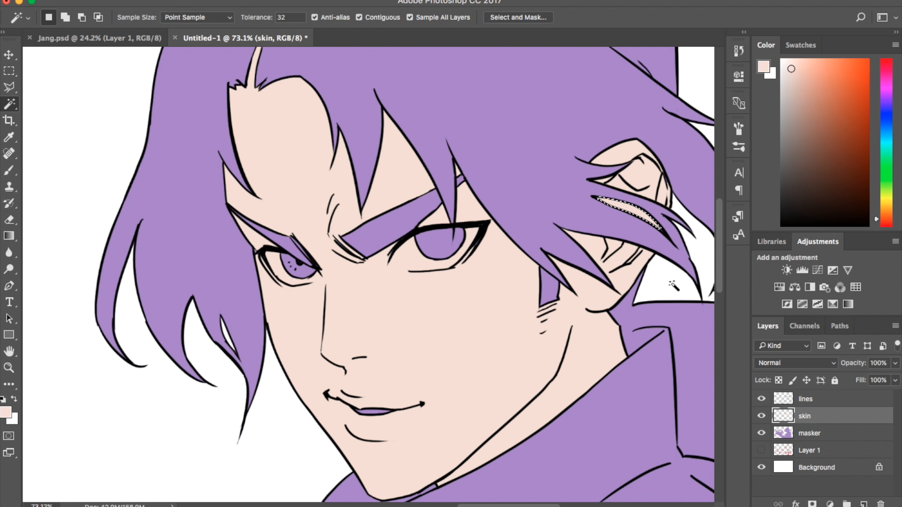
key("super+s")
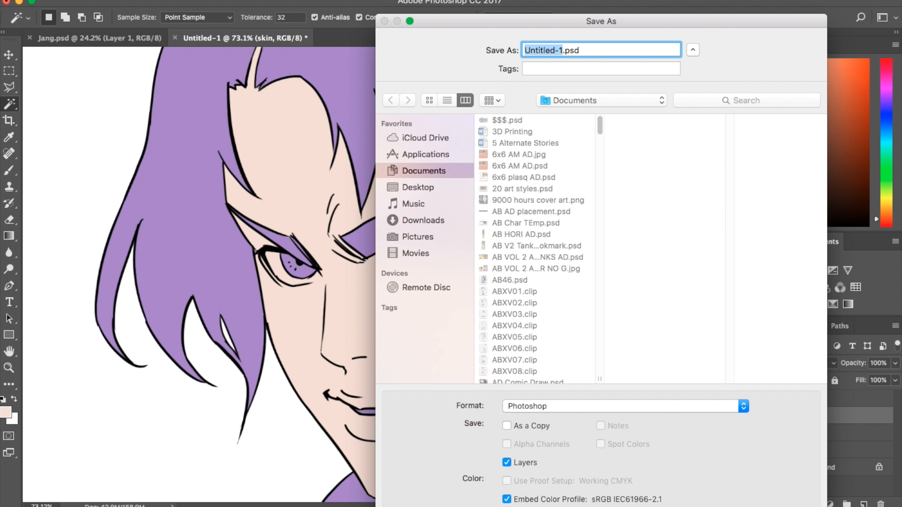
key("Escape")
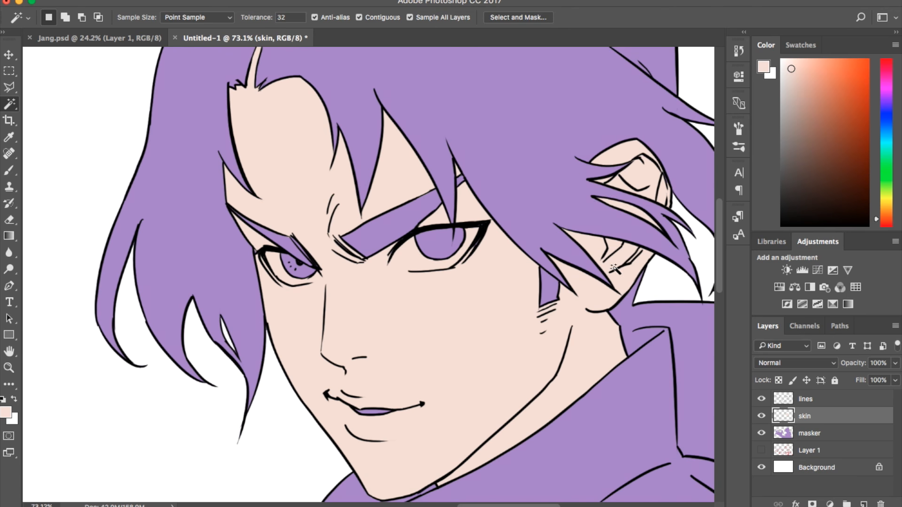
Switch to the Brush and set the foreground color to black (000000)
key("b")
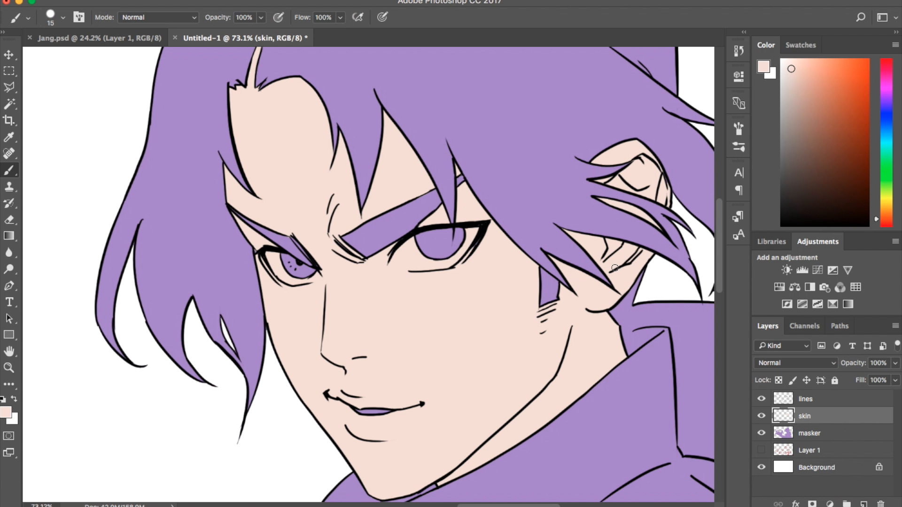
left_click(5, 413)
type("000000")
left_click(705, 197)
Add an empty layer directly beneath the lines layer and make the skin layer active again
left_click(824, 400)
scroll(696, 237, "up", 3)
scroll(611, 249, "down", 3)
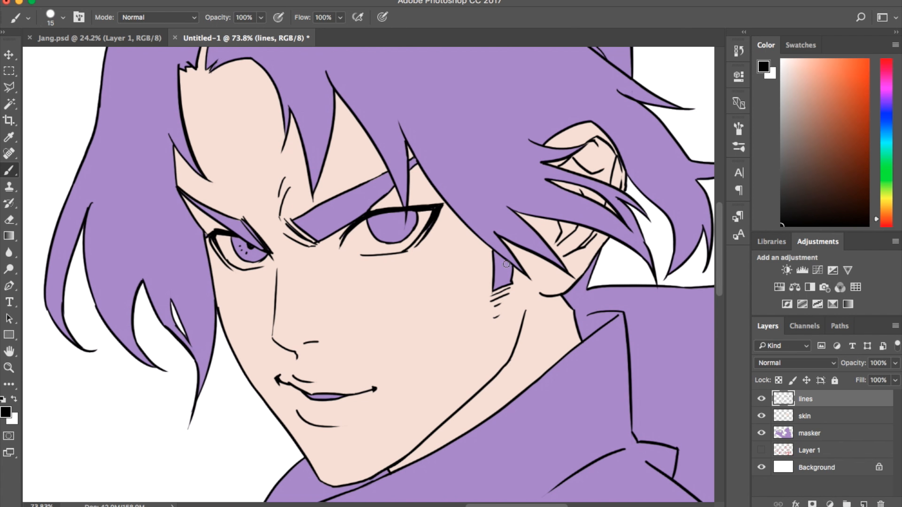
left_click(864, 504, "ctrl")
left_click(805, 433)
Sample the skin tone from the face with the Eyedropper and return to the Brush
key("i")
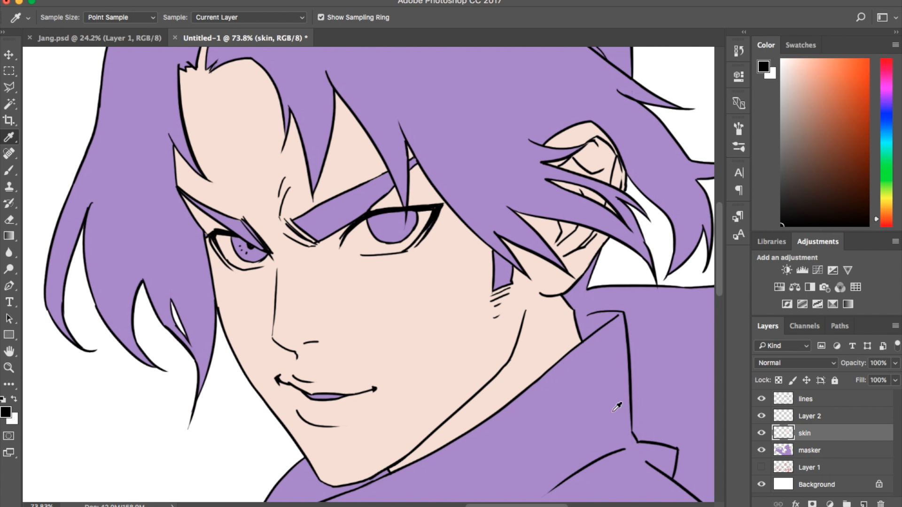
left_click(374, 389)
key("b")
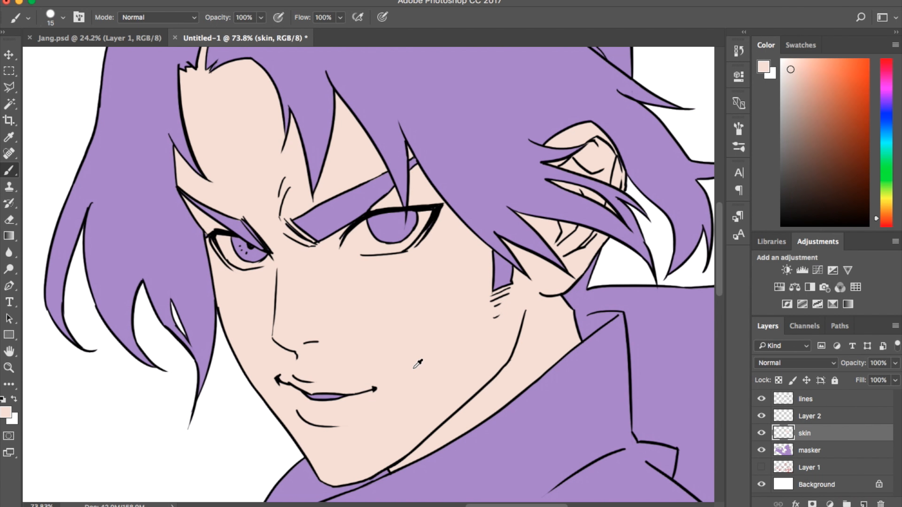
key("i")
key("b")
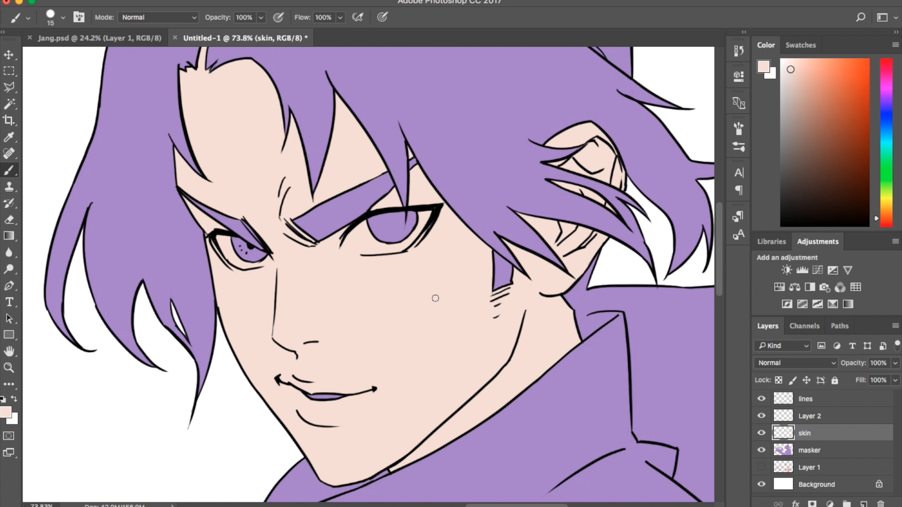
scroll(440, 315, "up", 2)
scroll(440, 315, "right", 1)
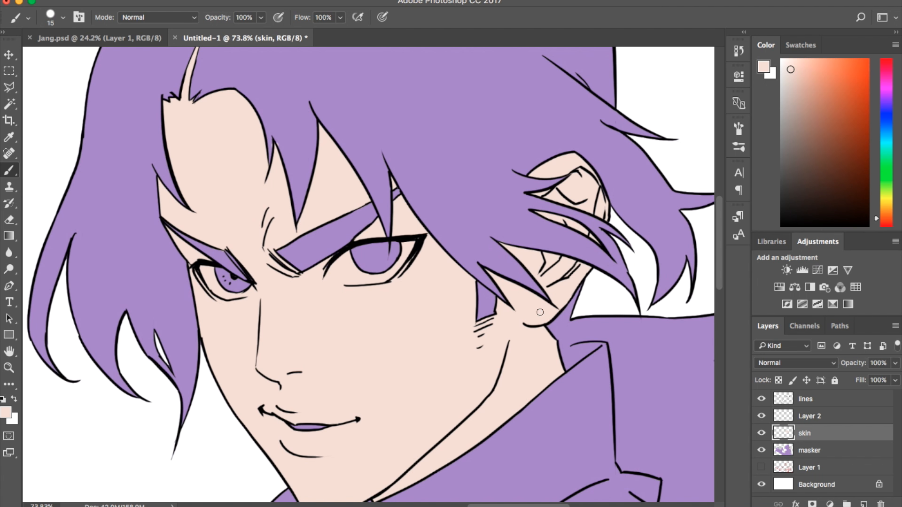
scroll(539, 313, "down", 12)
scroll(517, 329, "left", 5)
scroll(491, 347, "up", 5)
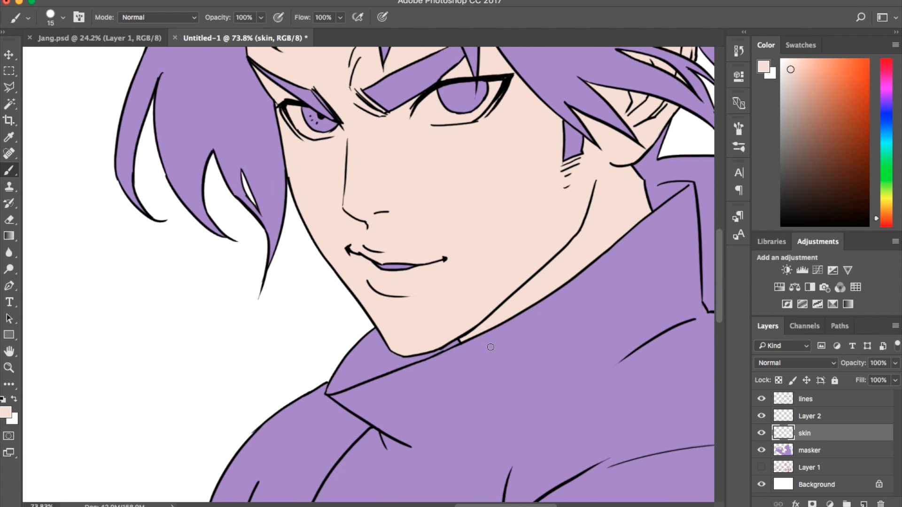
scroll(491, 348, "up", 2)
scroll(473, 319, "left", 2)
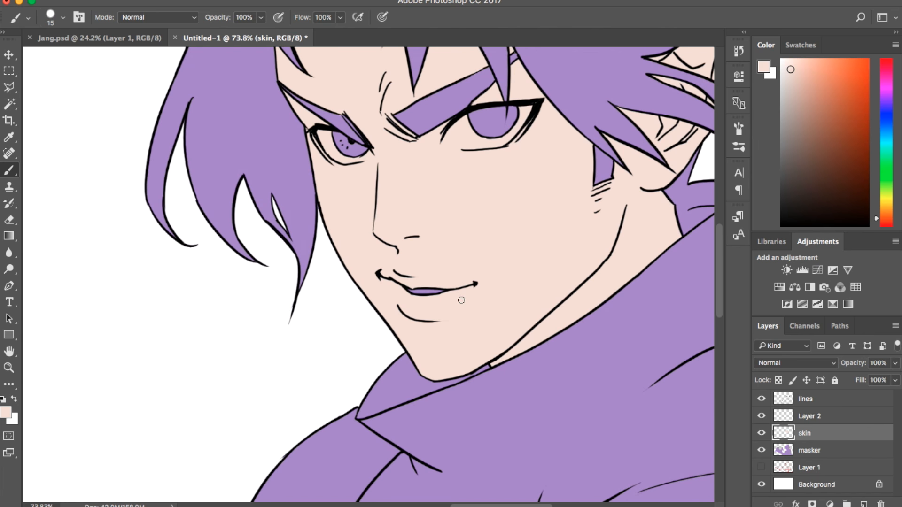
scroll(462, 301, "up", 6)
scroll(461, 300, "right", 3)
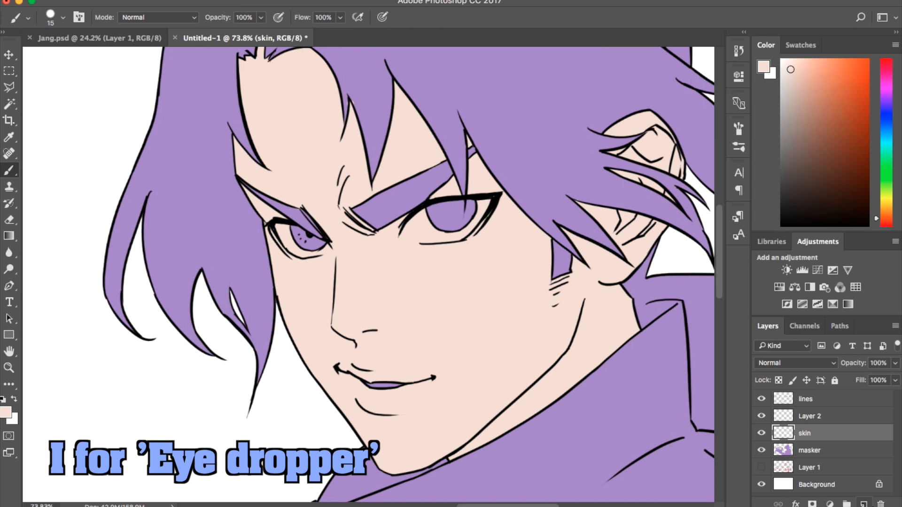
Create a layer above the skin layer and name it "whites"
left_click(863, 504)
double_click(809, 434)
type("whi")
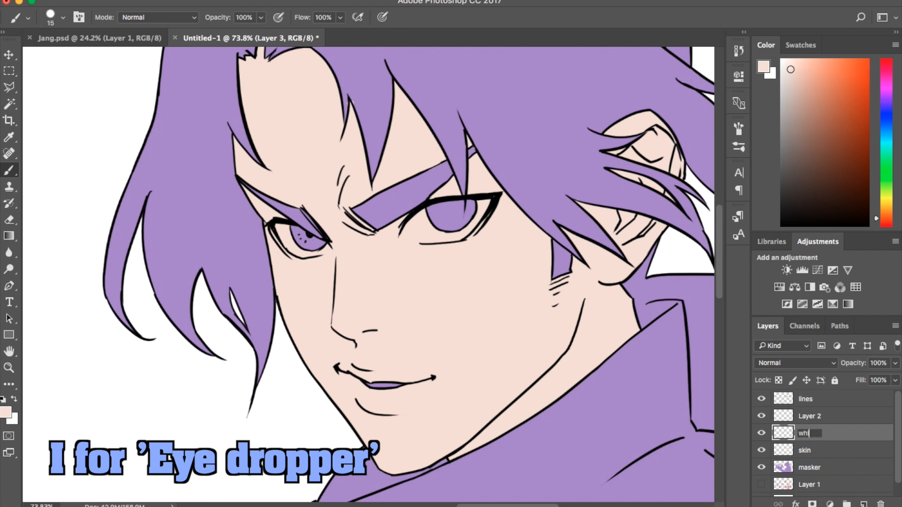
type("tes")
key("Return")
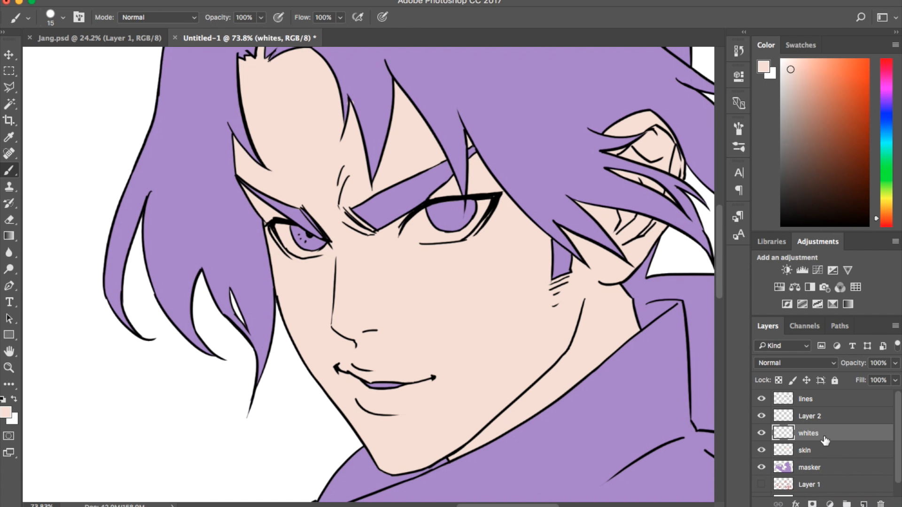
Set the foreground color to a very pale, blue-tinted white and return to the Brush
scroll(549, 326, "up", 4)
scroll(550, 326, "right", 2)
scroll(549, 326, "down", 1)
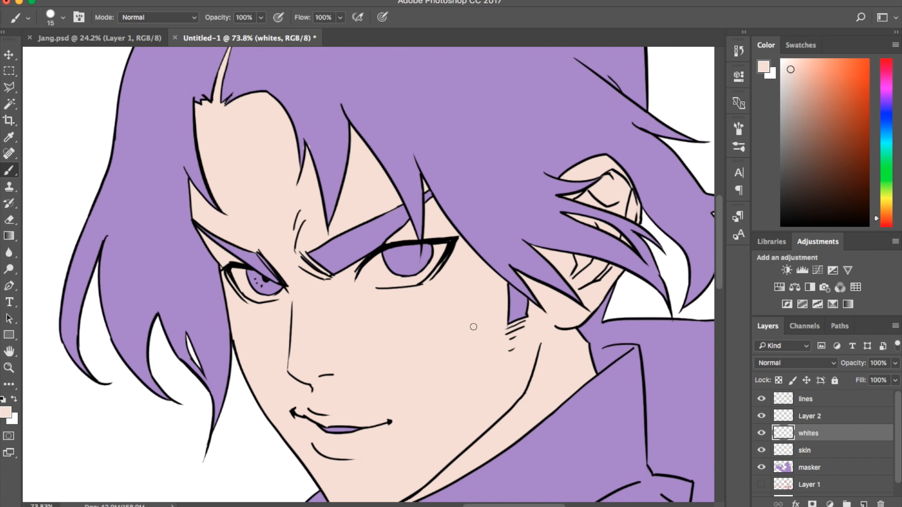
left_click(4, 415)
left_click(446, 205)
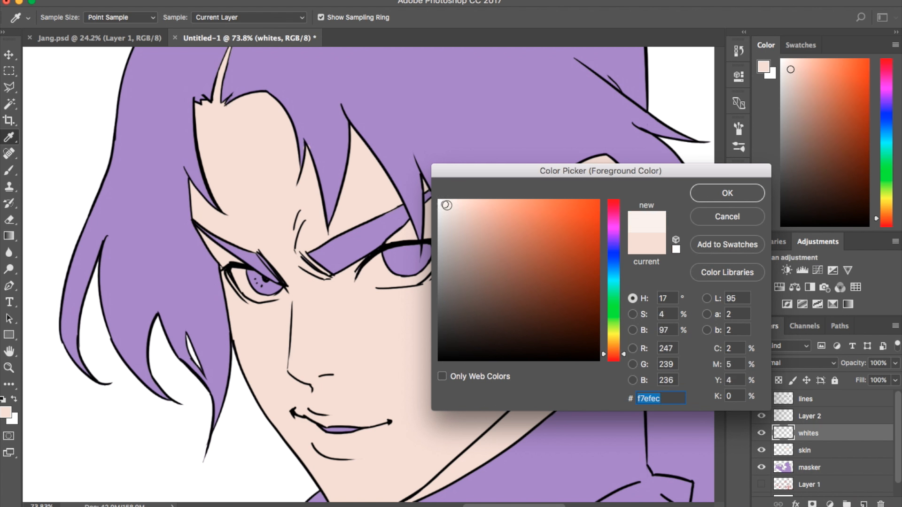
left_click(616, 274)
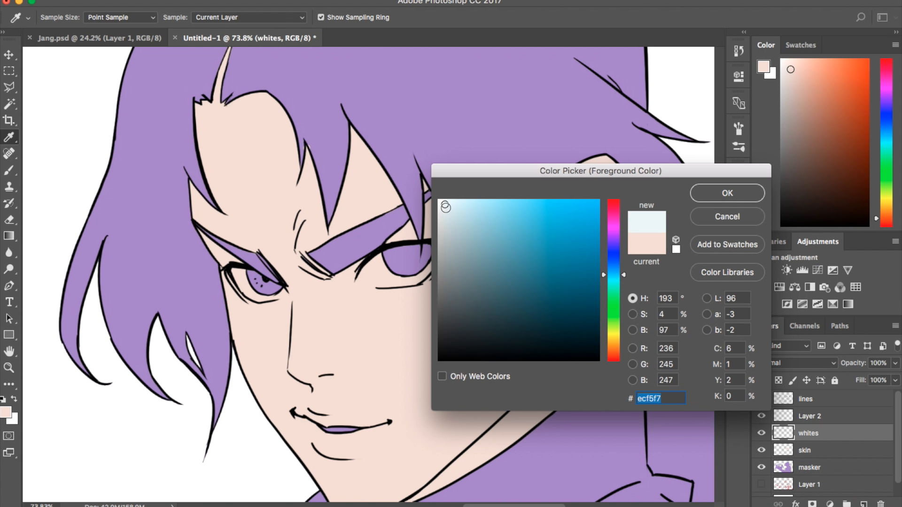
left_click_drag(445, 207, 441, 203)
left_click(717, 198)
key("b")
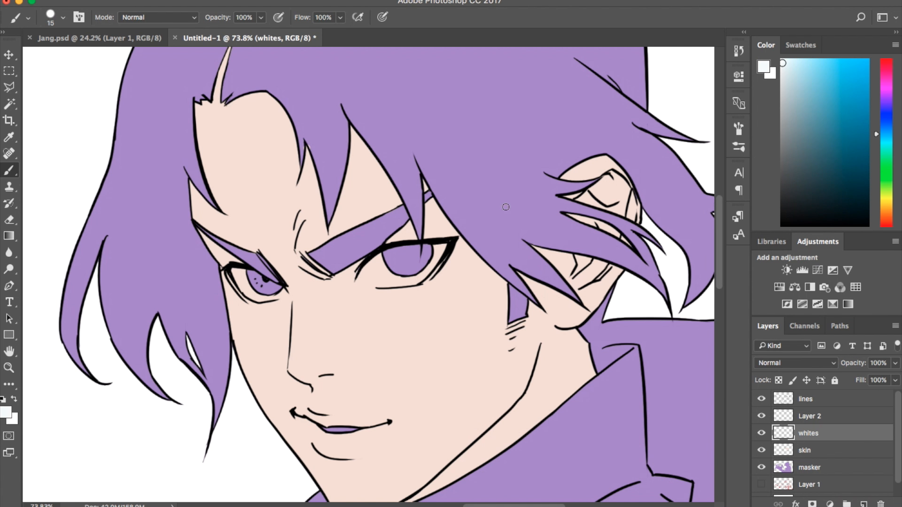
Hide the skin layer and keep the masker layer visible so white strokes on the eyes contrast with the purple
scroll(378, 268, "up", 3)
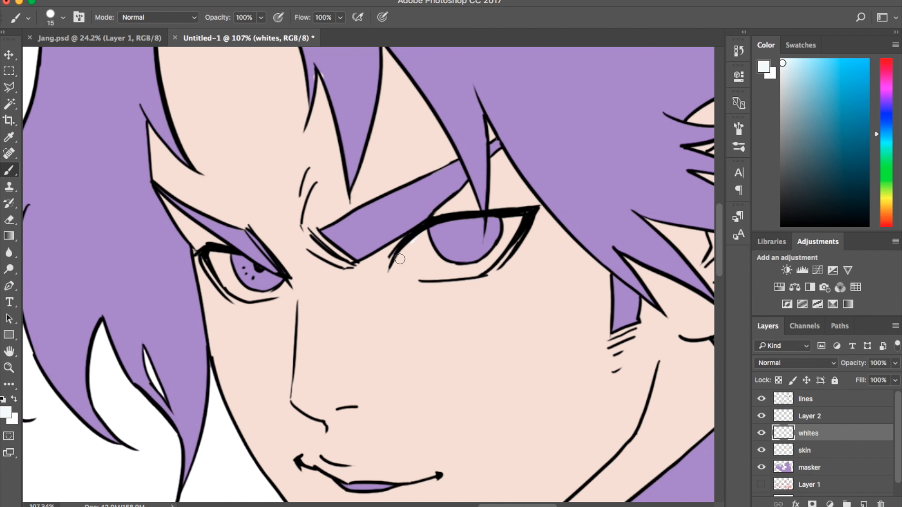
left_click_drag(414, 242, 386, 282)
key("super+z")
left_click(762, 467)
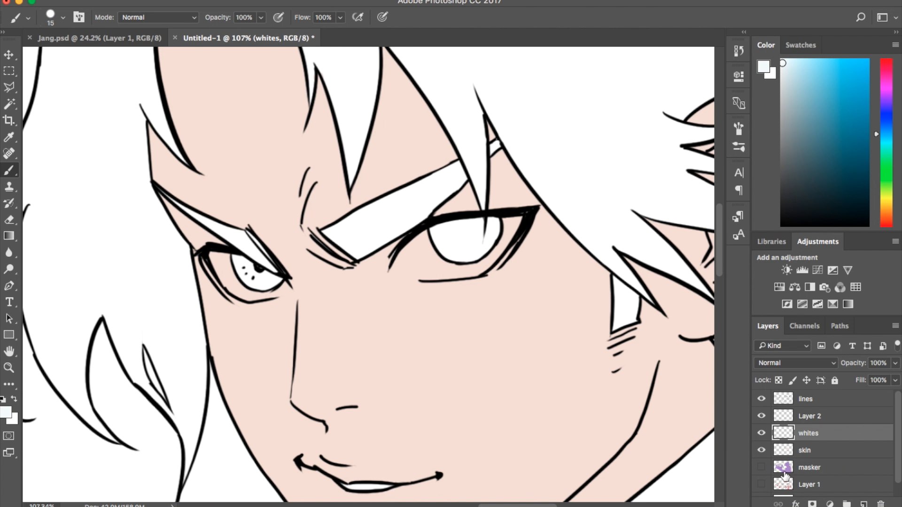
left_click(762, 468)
left_click(761, 450)
Brush a thin white line along the inner corner of the larger eye, undoing and redrawing strokes that miss the lash line
left_click_drag(405, 233, 386, 287)
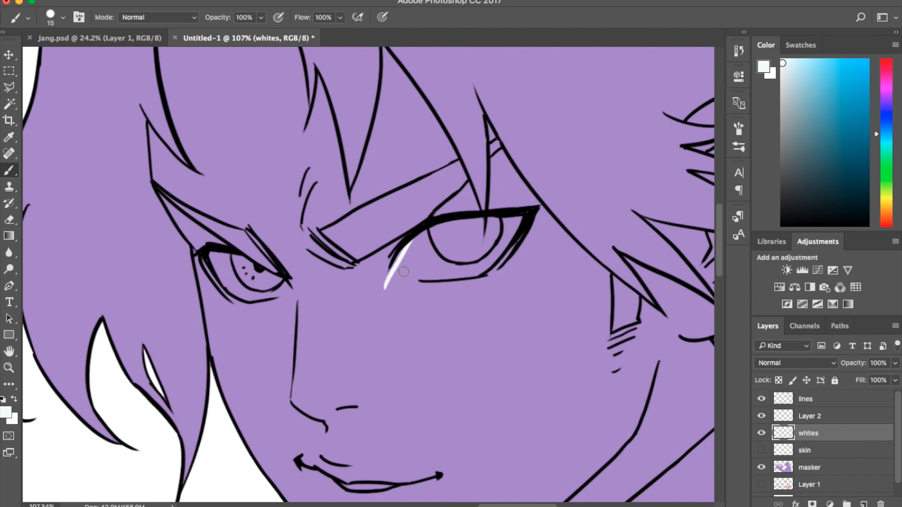
key("super+z")
left_click_drag(412, 240, 390, 289)
key("super+z")
left_click_drag(414, 238, 383, 289)
key("super+z")
mouse_move(425, 229)
left_mouse_down()
mouse_move(385, 285)
mouse_move(392, 275)
mouse_move(484, 272)
left_mouse_up()
key("super+z")
Close the open lower edge of the larger eye with a white stroke from the inner corner to the lower lid line
left_click_drag(391, 282, 487, 273)
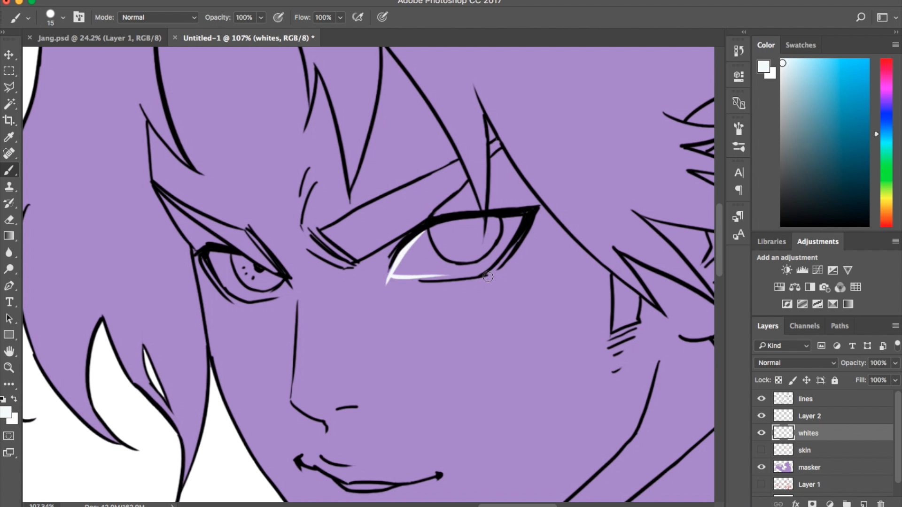
key("super+z")
left_click_drag(388, 282, 503, 271)
key("super+z")
left_click_drag(388, 282, 466, 273)
left_click_drag(395, 284, 382, 285)
Close the inner corner of the smaller eye with white and paint the teeth between the lips white
left_click_drag(292, 292, 288, 281)
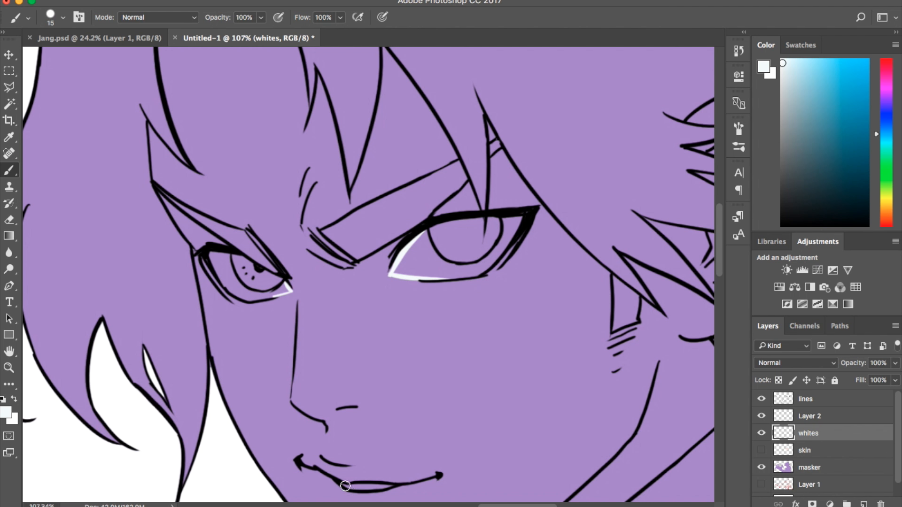
mouse_move(345, 486)
left_mouse_down()
mouse_move(397, 486)
mouse_move(386, 485)
left_mouse_up()
Select the white areas around both irises with the Magic Wand and expand the selection by 2 pixels
key("w")
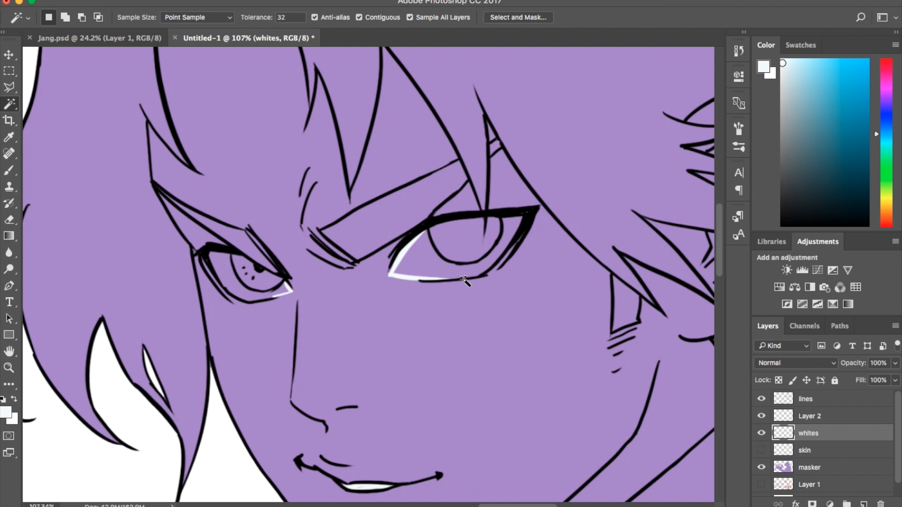
left_click(441, 273)
left_click(254, 295, "shift")
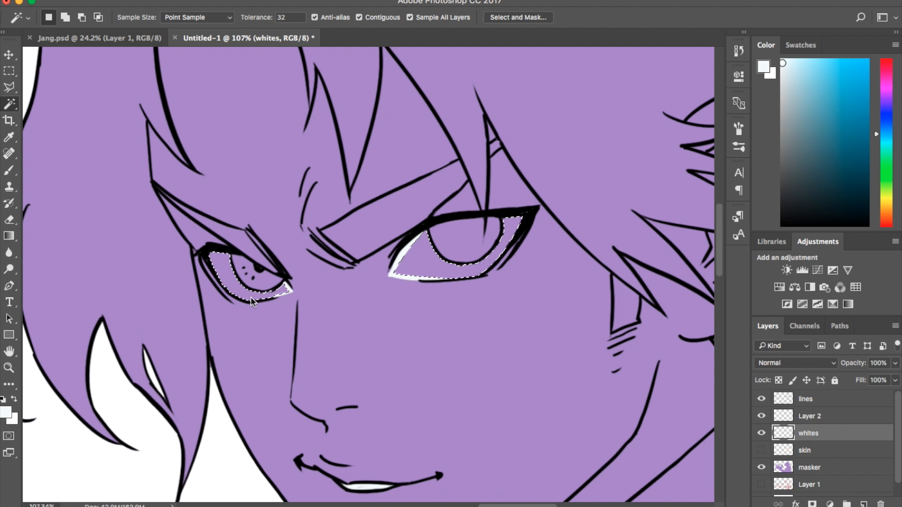
left_click(199, 0)
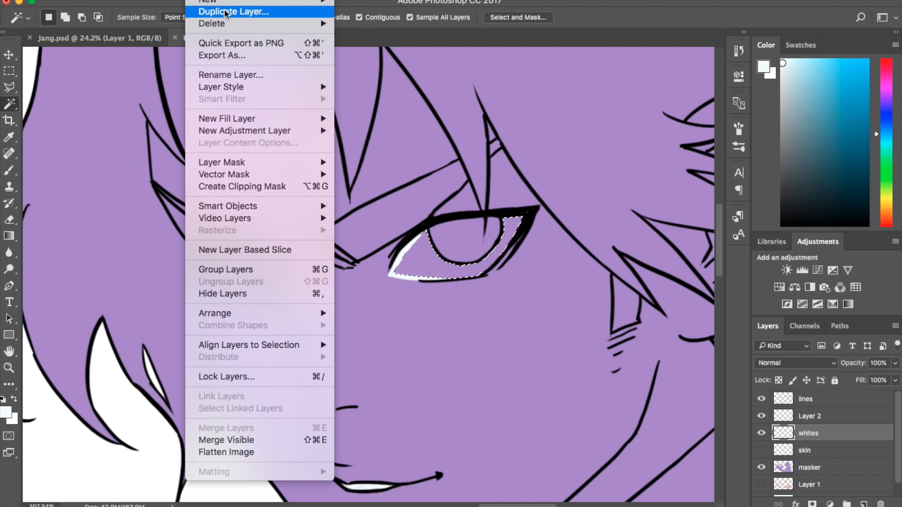
mouse_move(263, 1)
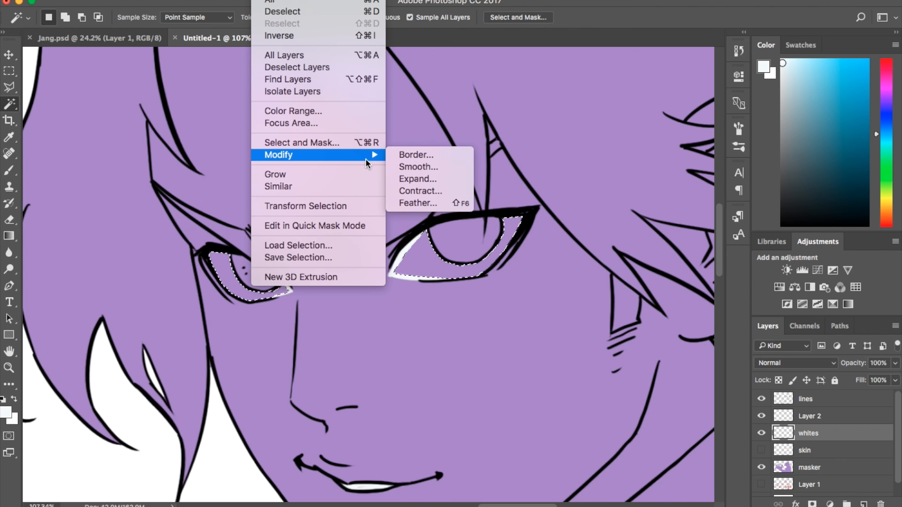
left_click(423, 179)
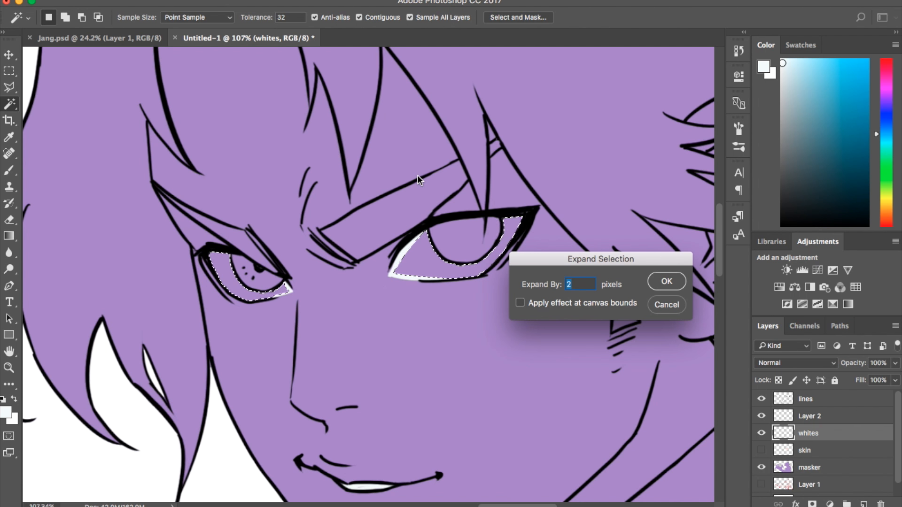
left_click(672, 282)
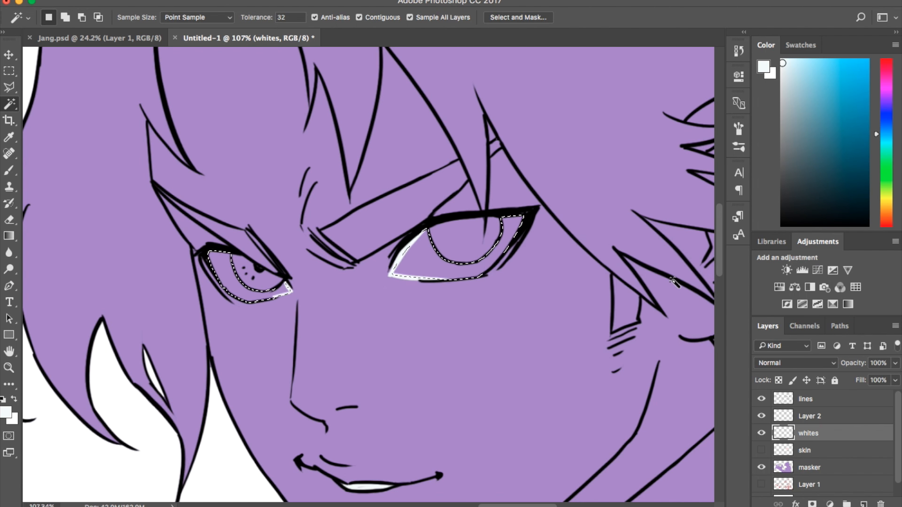
Fill the expanded selection of both eyes with the pale white on the whites layer and deselect
key("alt+BackSpace")
key("ctrl+d")
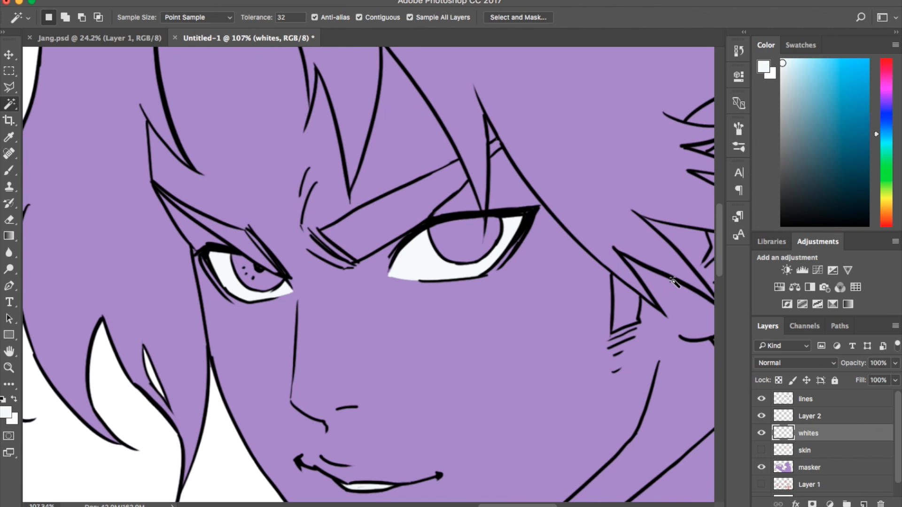
scroll(508, 312, "down", 5)
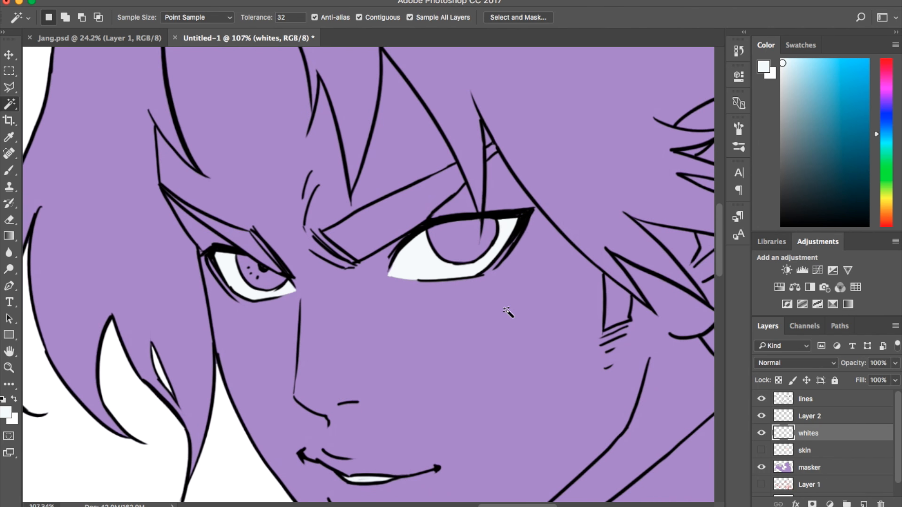
Fill the clothing panel along the shoulder with pale white on the whites layer, using a Magic Wand selection expanded by 2 pixels
scroll(508, 313, "down", 10)
scroll(509, 312, "left", 2)
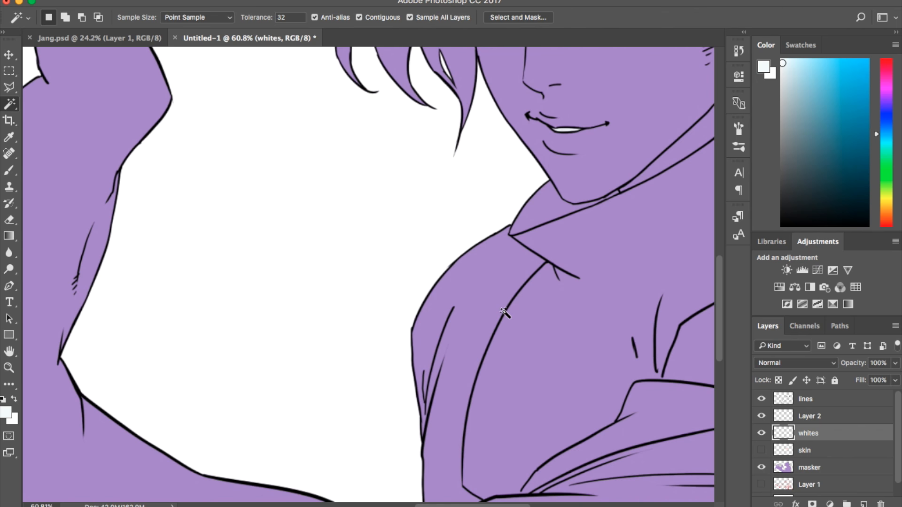
scroll(511, 312, "down", 5)
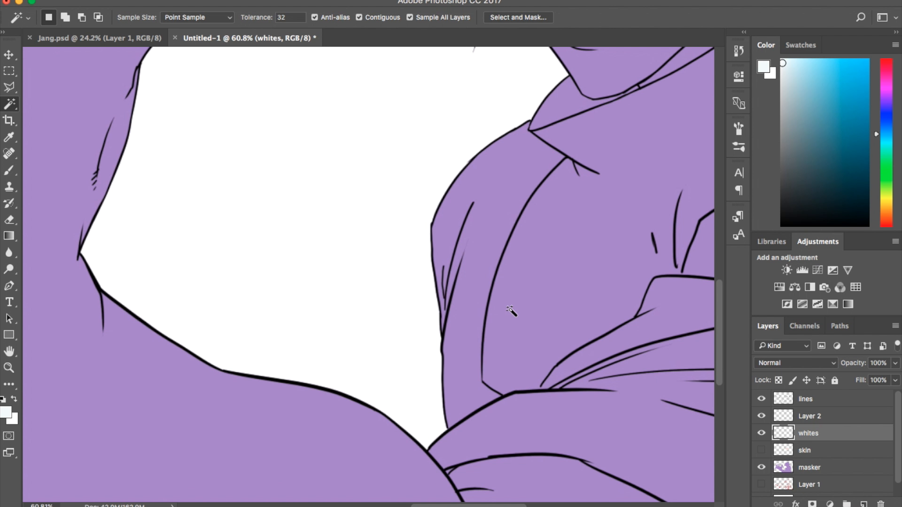
left_click(470, 303)
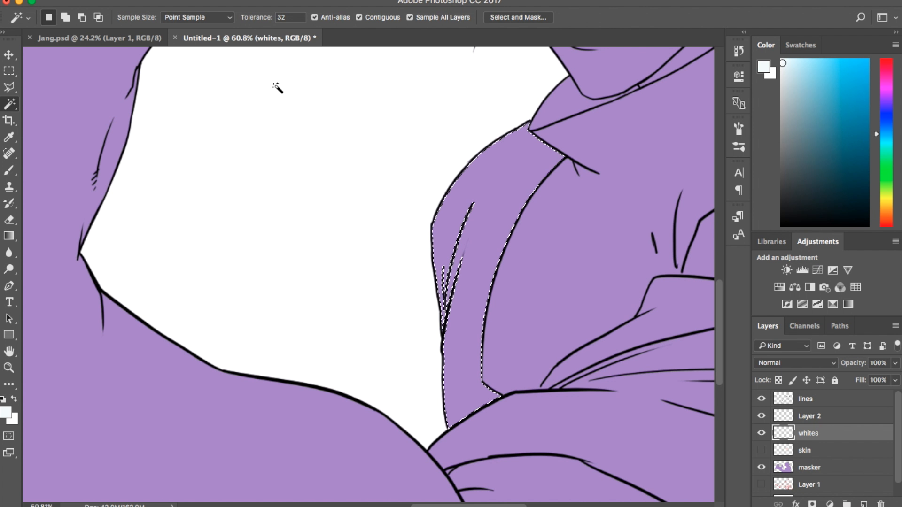
left_click(264, 0)
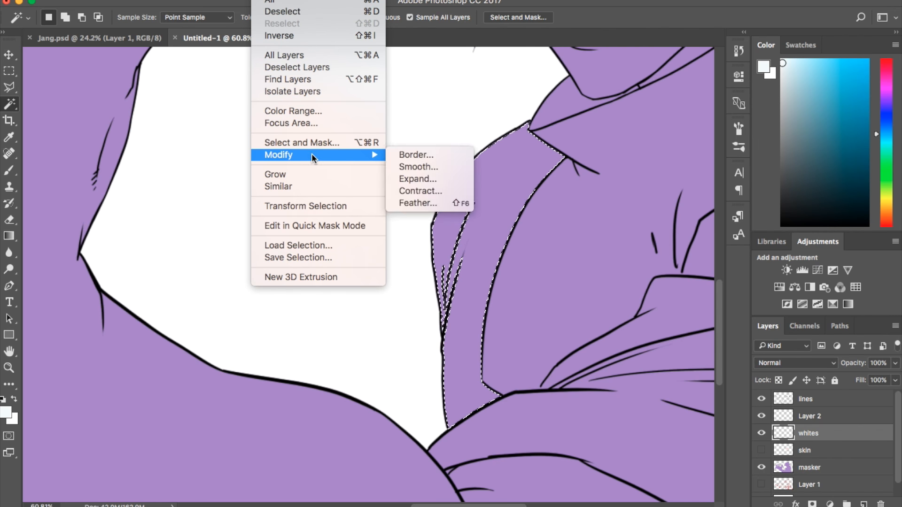
mouse_move(334, 158)
left_click(416, 178)
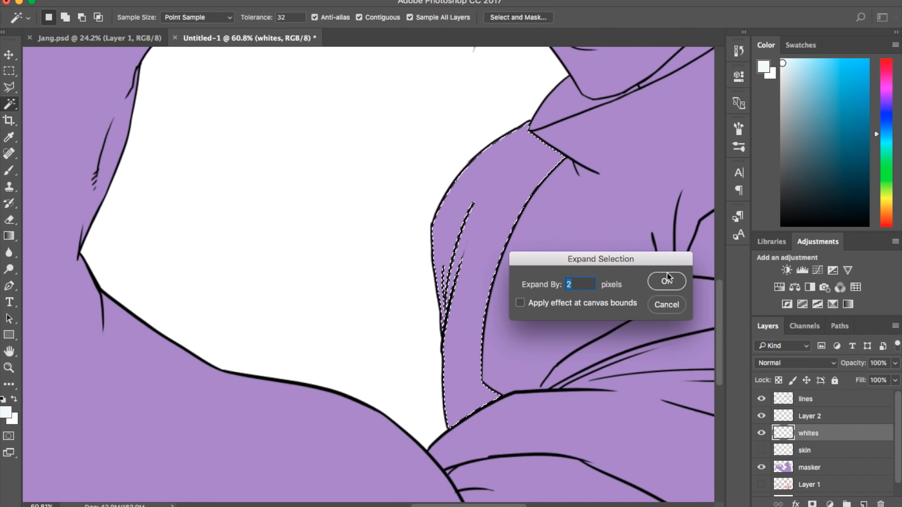
left_click(667, 281)
key("alt+BackSpace")
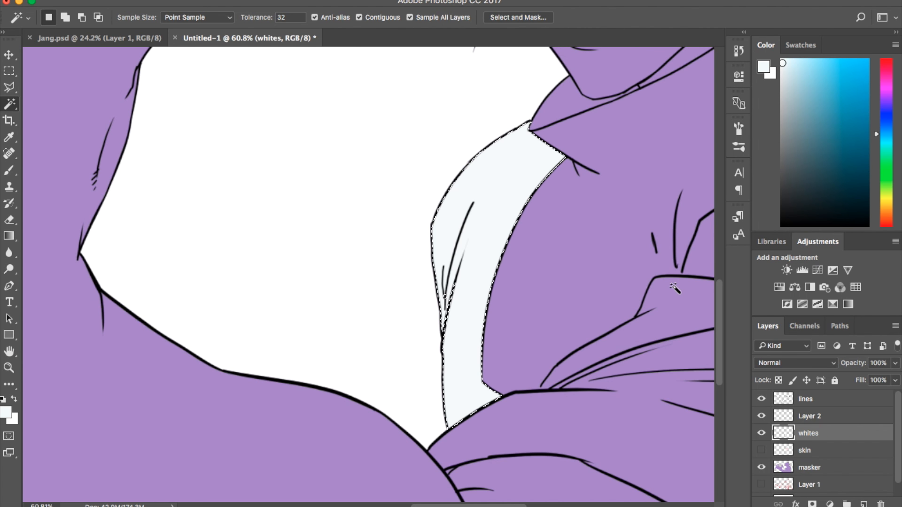
key("super+d")
Hide the whites layer and add a new layer named black above it
scroll(550, 257, "down", 2)
scroll(549, 257, "right", 5)
scroll(549, 257, "up", 5)
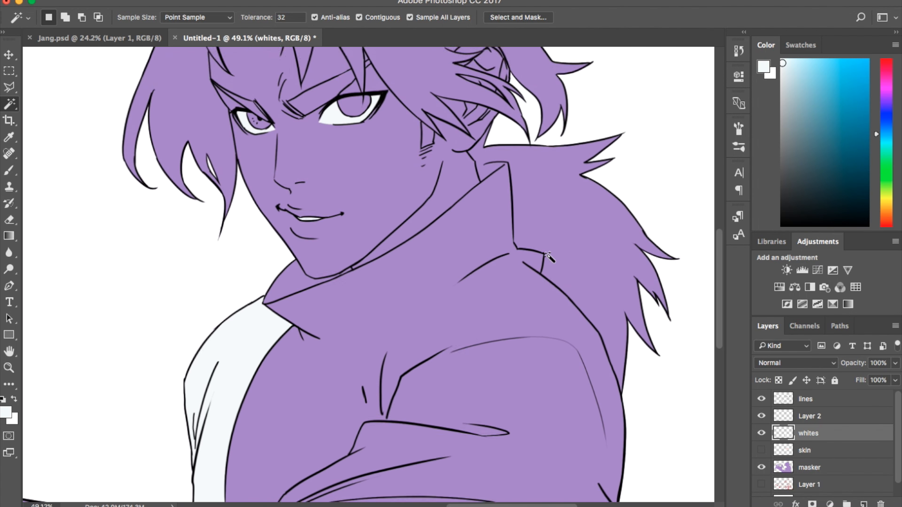
scroll(549, 257, "left", 3)
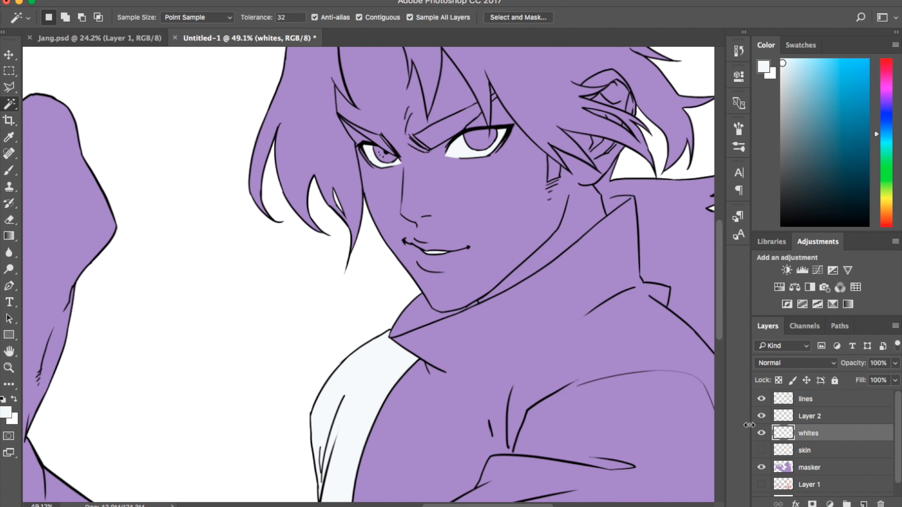
left_click(761, 434)
left_click(864, 502)
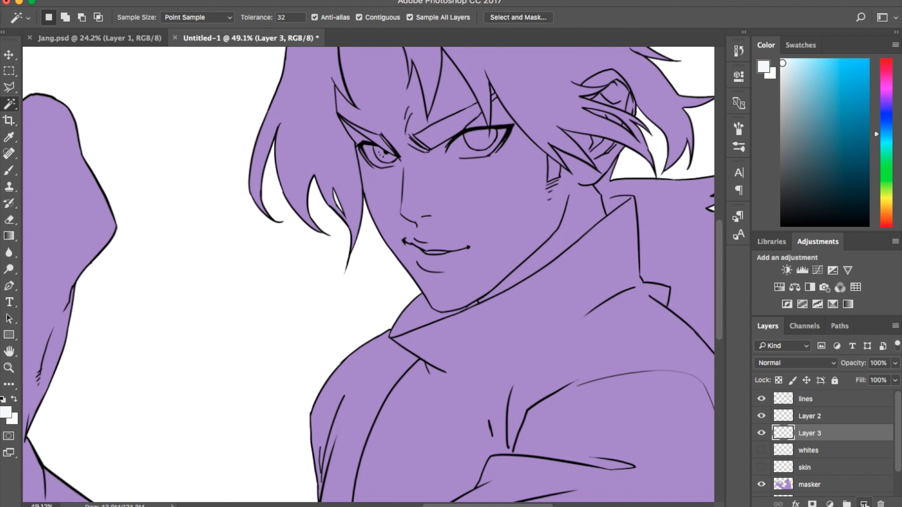
double_click(809, 434)
type("black")
key("Return")
Set the foreground color to the dark blue-gray #3d3f46
left_click(6, 415)
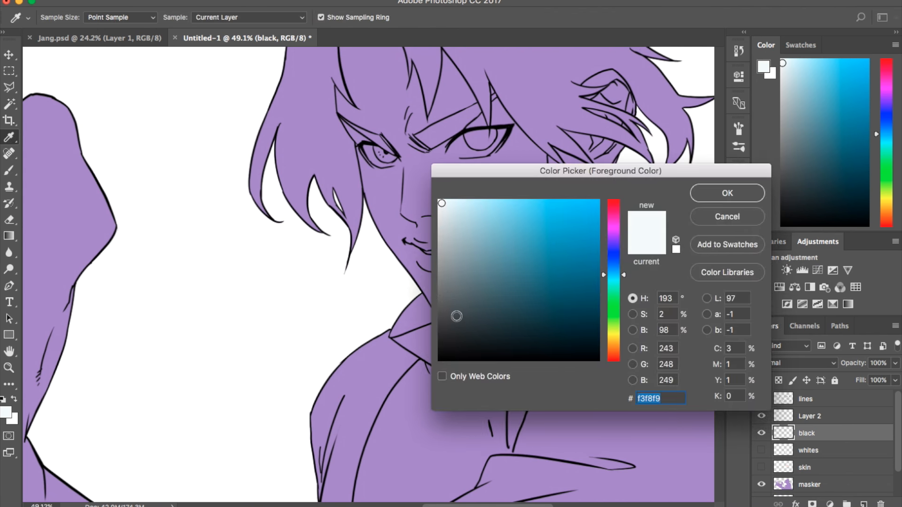
left_click(457, 320)
left_click(615, 261)
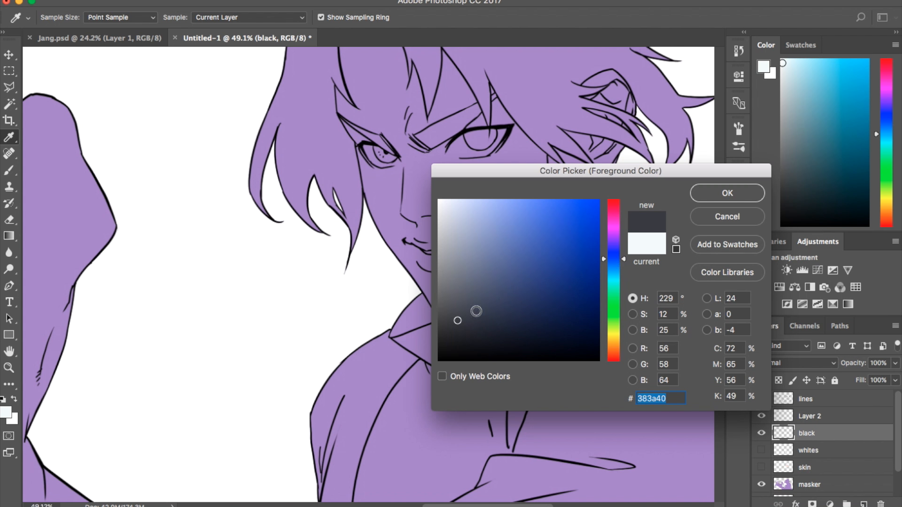
left_click(459, 317)
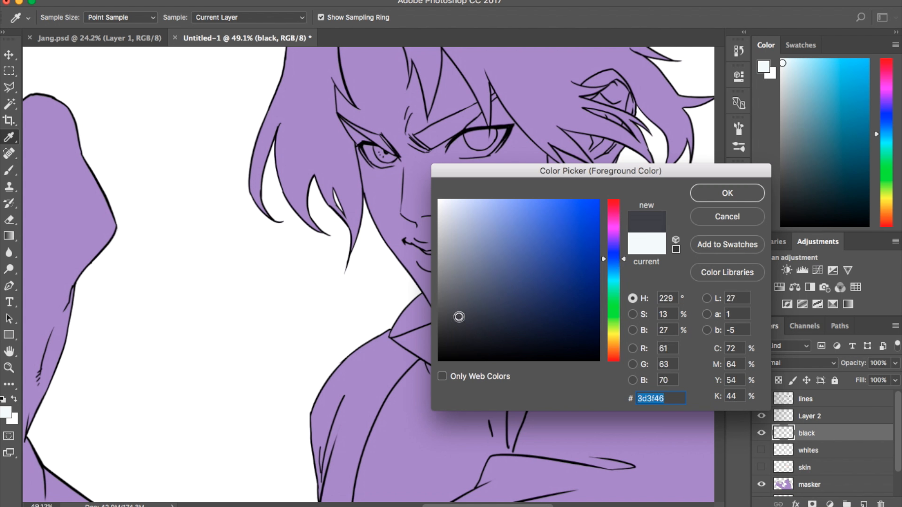
left_click(704, 199)
Try to select the hair, eyebrows, sideburn and ponytail together with the Magic Wand on the black layer
key("w")
scroll(525, 203, "up", 5)
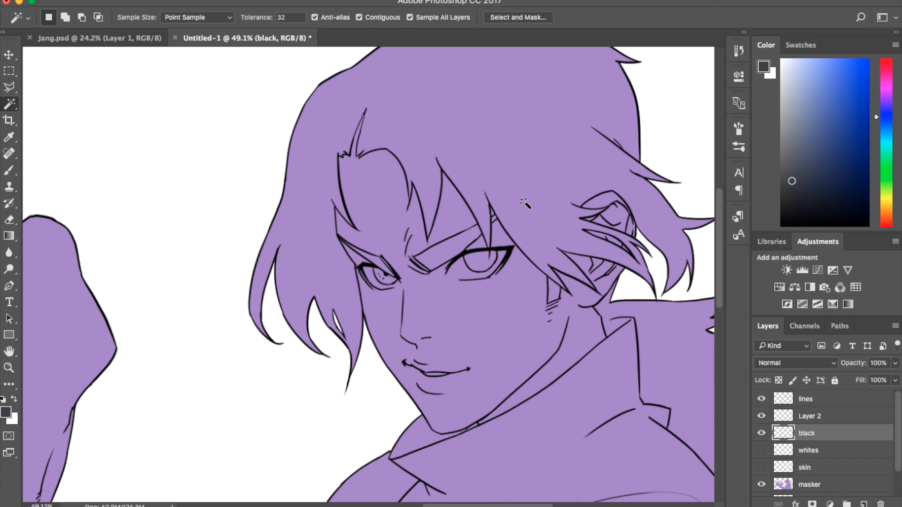
left_click(433, 198)
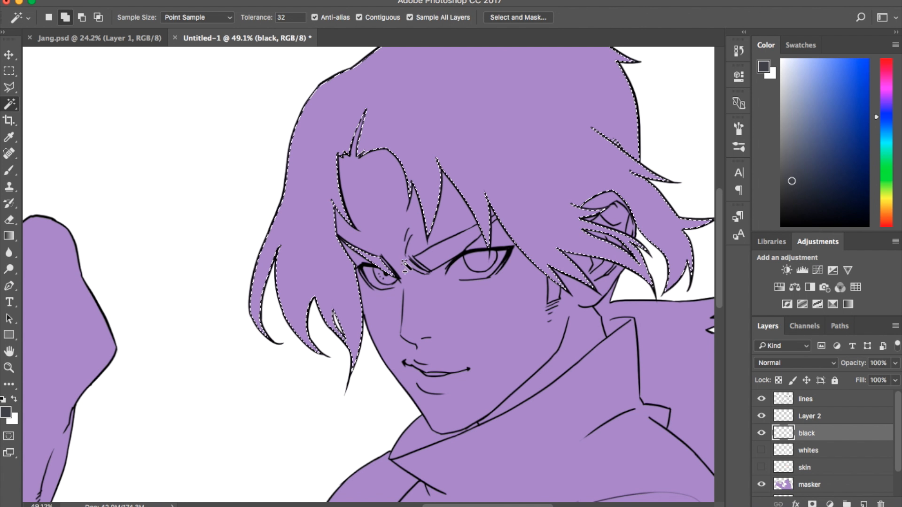
left_click(467, 233)
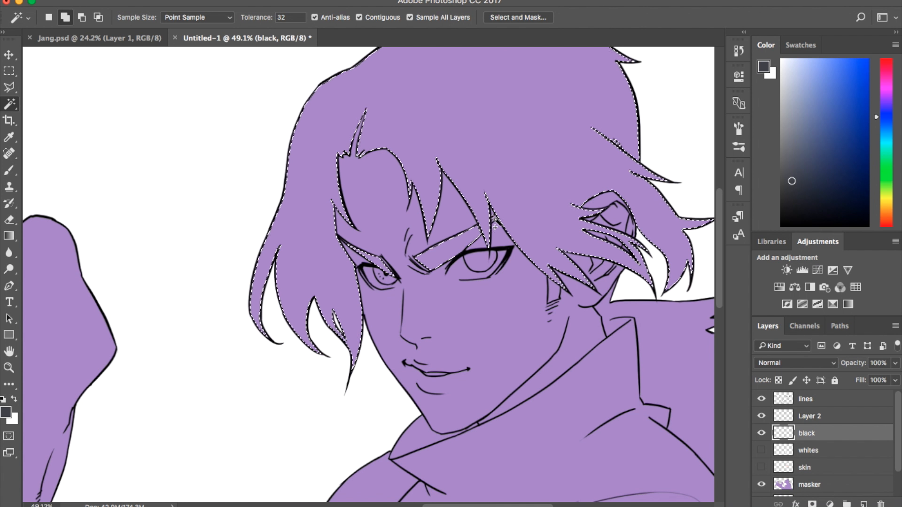
left_click(553, 289, "shift")
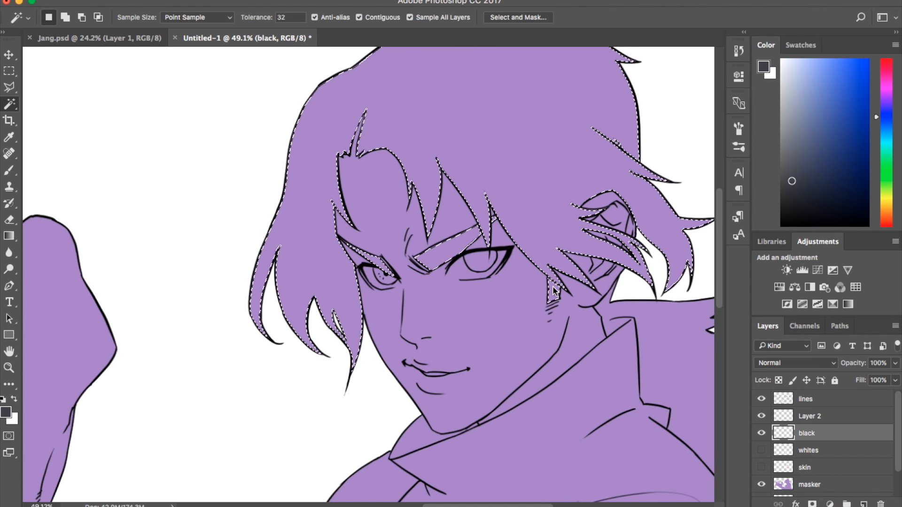
left_click(661, 315, "shift")
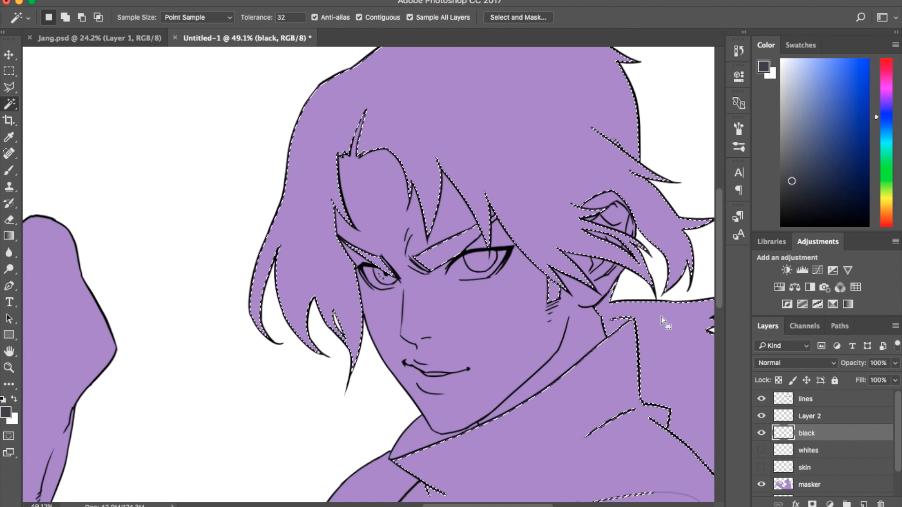
key("super+d")
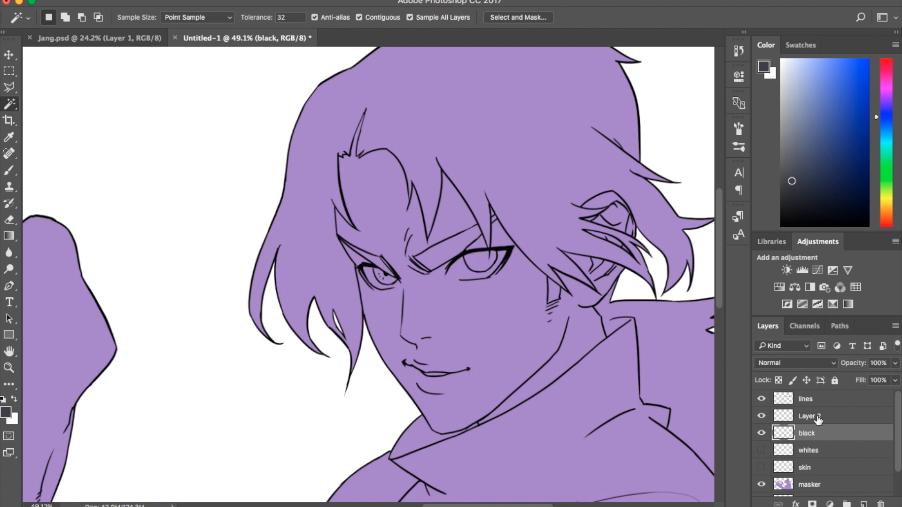
Close the gap in the line art between the neck and the collar's upper edge with black #000000 on the lines layer
left_click(812, 399)
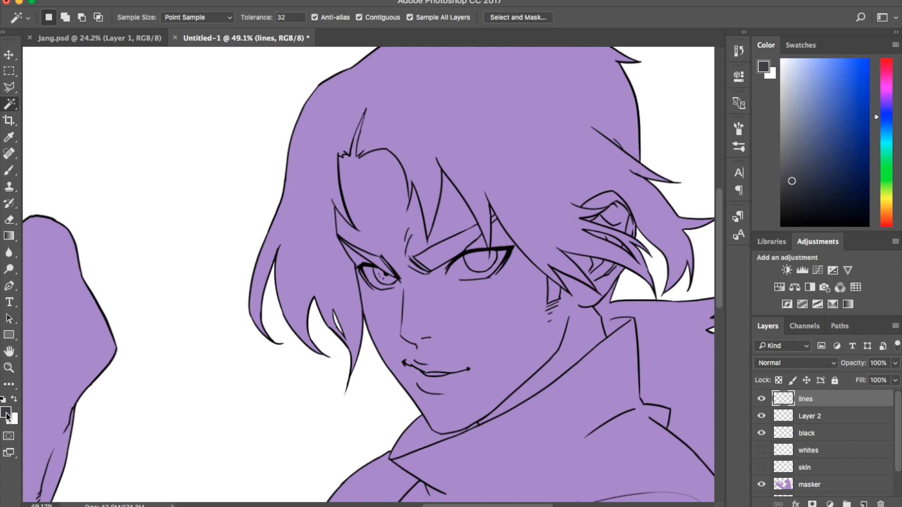
left_click(680, 343)
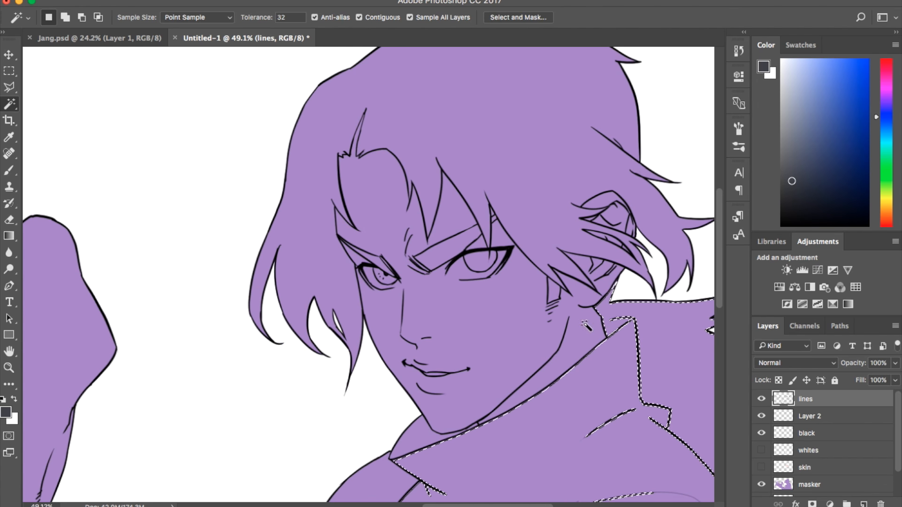
key("super+d")
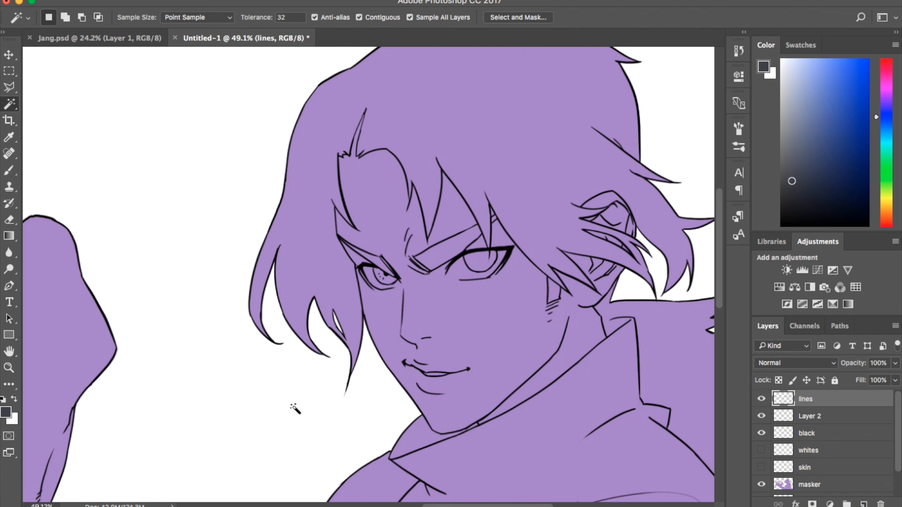
left_click(6, 414)
left_click(372, 427)
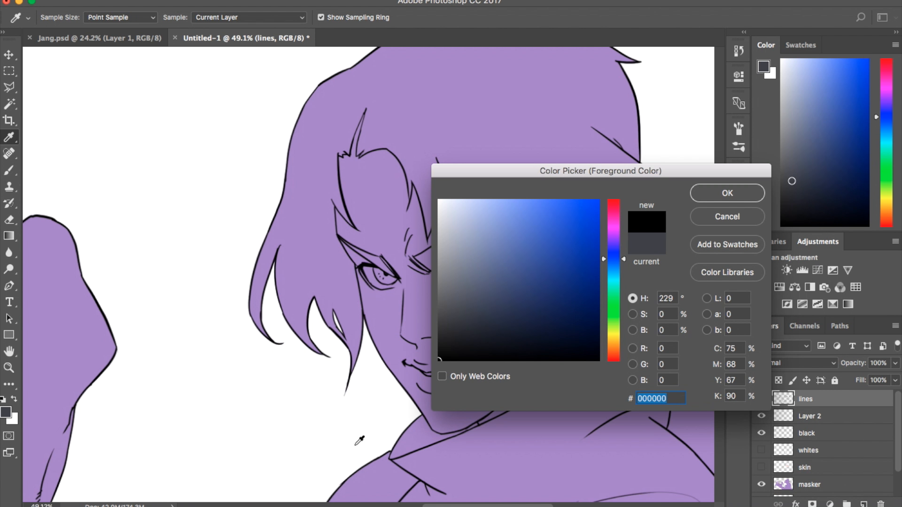
left_click(709, 196)
key("w")
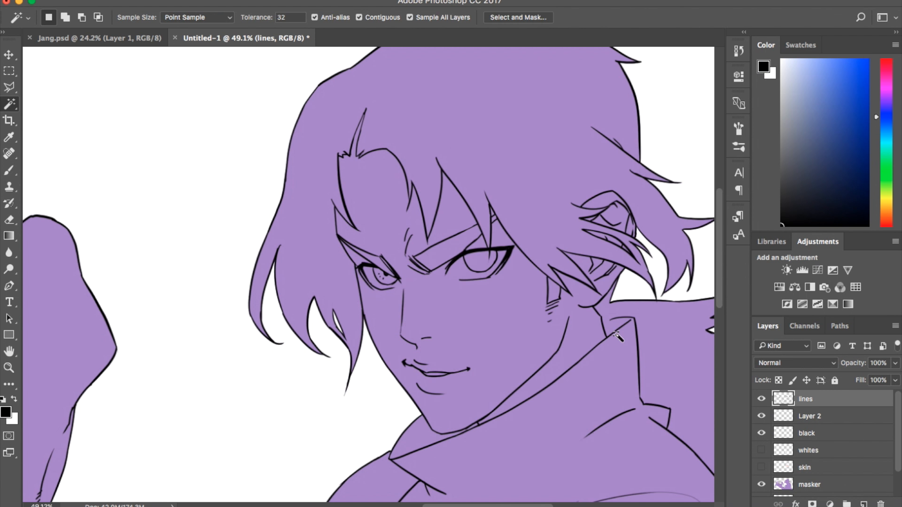
key("b")
scroll(617, 336, "up", 3)
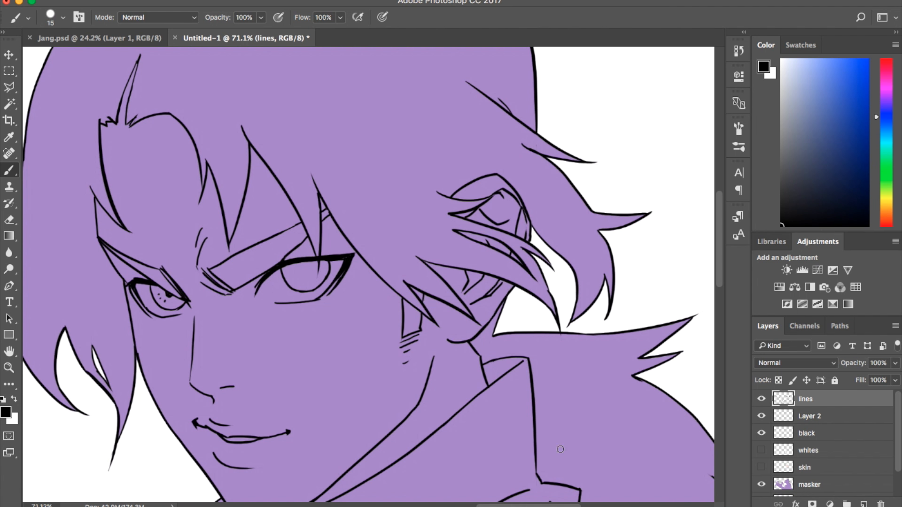
Make the black layer active again and set the foreground color to a dark blue-gray
left_click(818, 440)
left_click(797, 202)
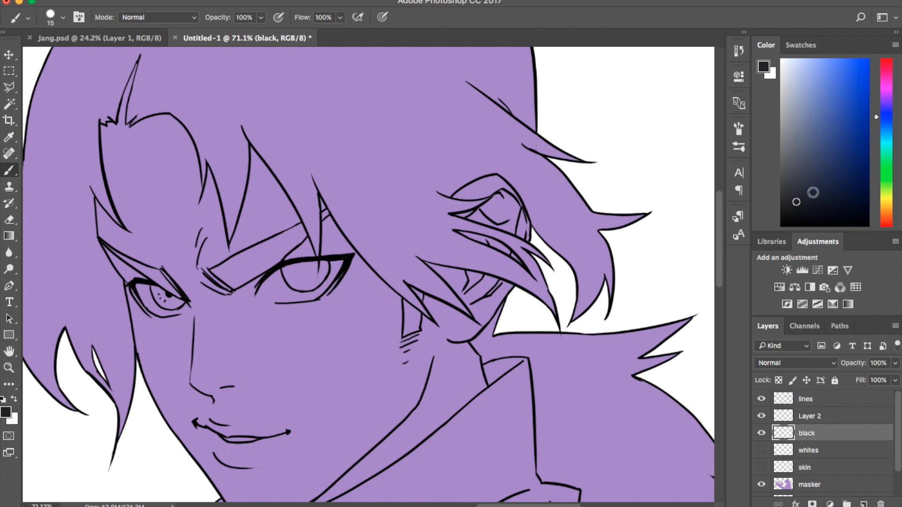
left_click(794, 198)
left_click(796, 202)
left_click(11, 416)
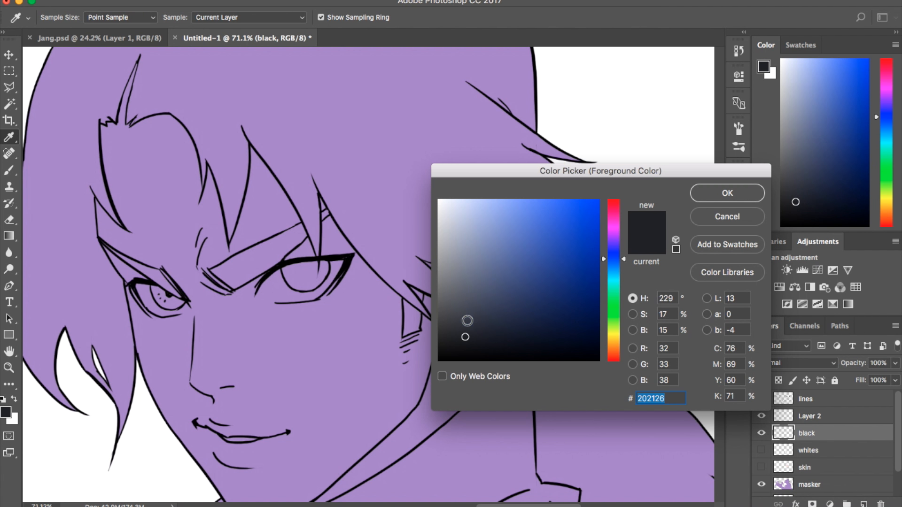
left_click(461, 320)
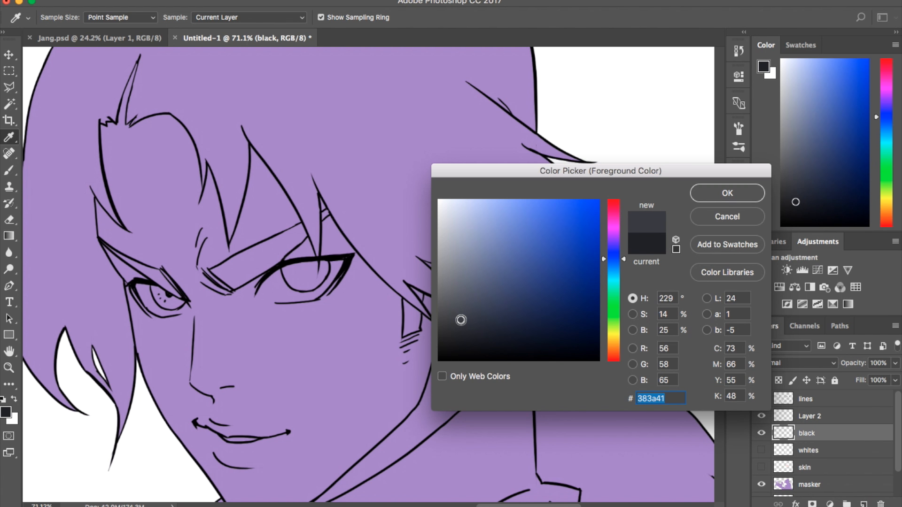
left_click(461, 316)
left_click(712, 201)
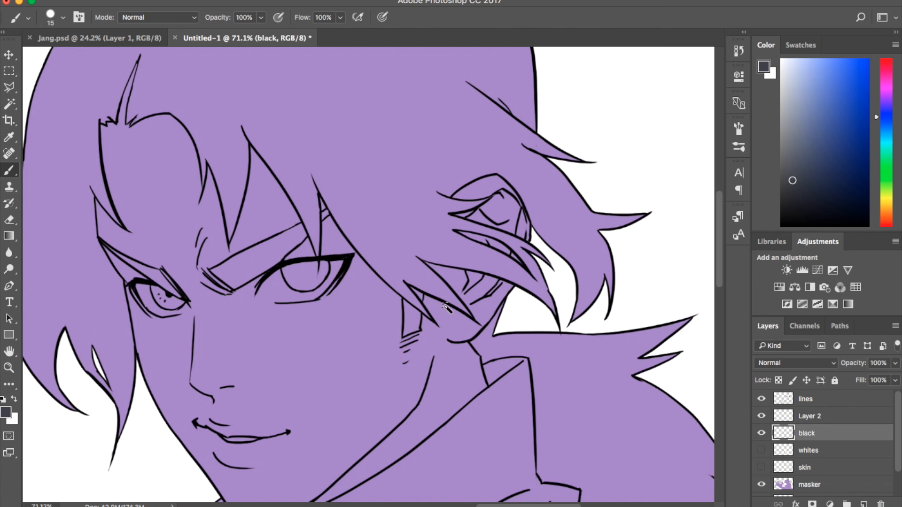
Select the hair, eyebrows, sideburn and ponytail together with the Magic Wand
key("w")
left_click(431, 274)
scroll(430, 274, "down", 3)
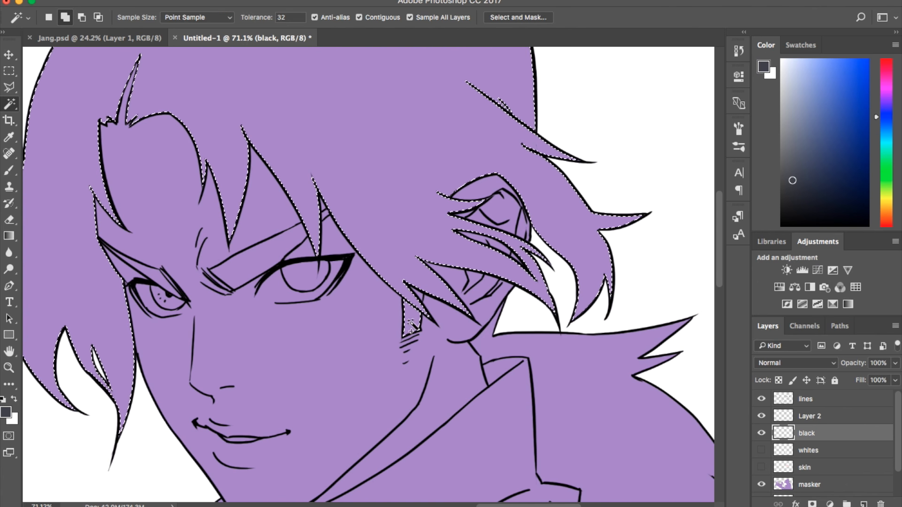
scroll(299, 294, "down", 3)
scroll(298, 294, "left", 2)
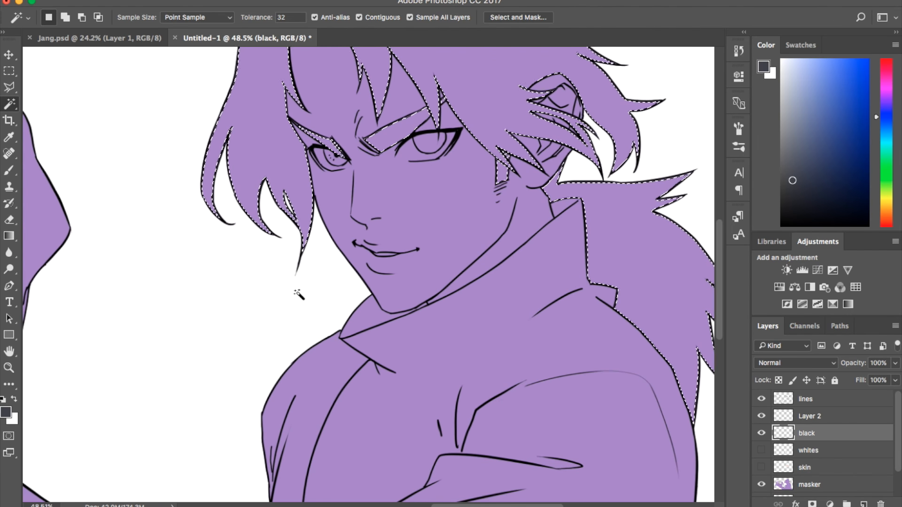
scroll(299, 295, "up", 2)
scroll(300, 294, "right", 2)
scroll(299, 294, "up", 3)
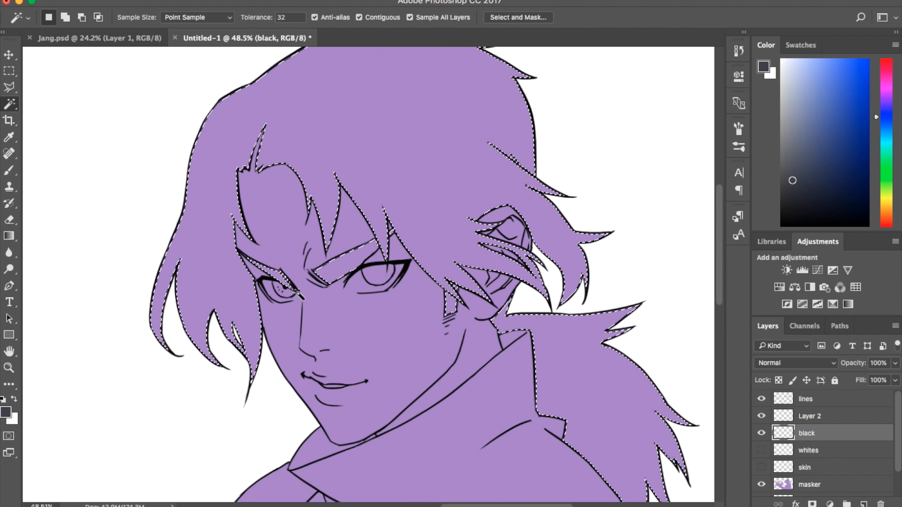
Expand the hair and eyebrow selection and fill it with the dark blue-gray on the black layer
left_click(268, 0)
mouse_move(359, 155)
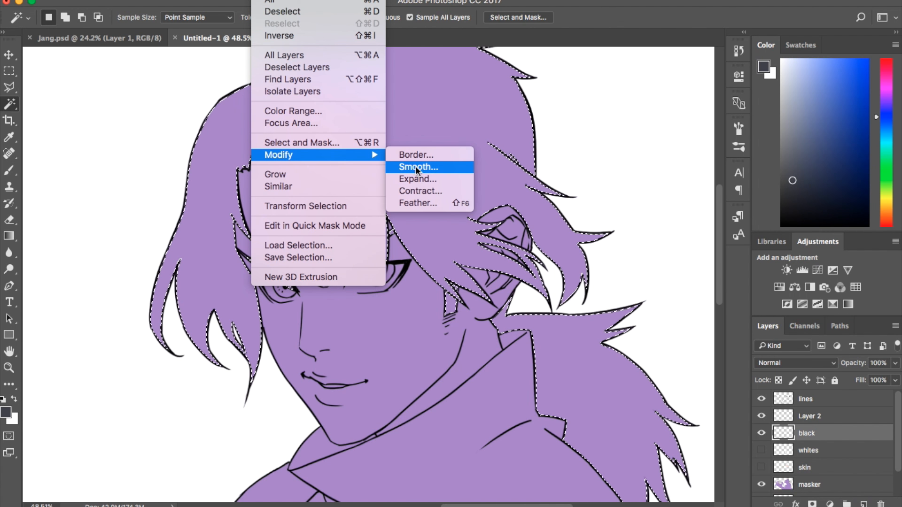
left_click(420, 175)
left_click(650, 283)
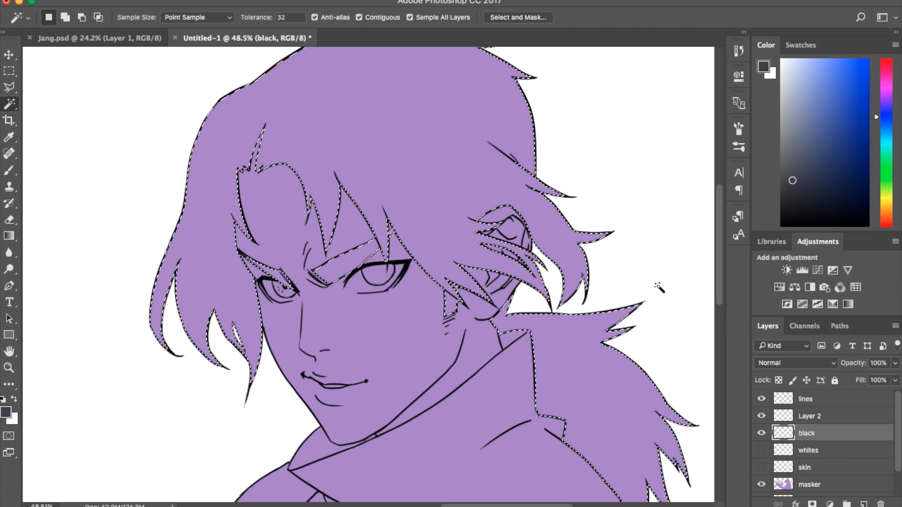
key("alt+BackSpace")
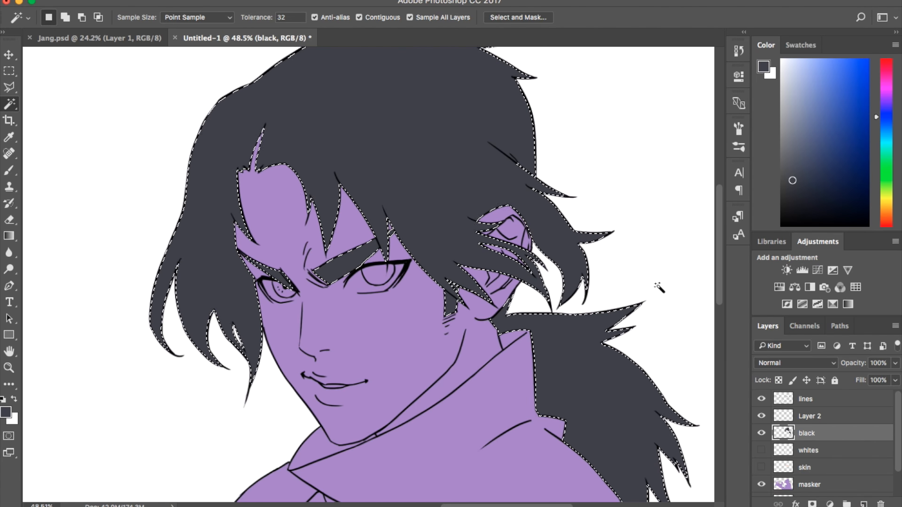
scroll(659, 287, "down", 10)
scroll(659, 288, "down", 3)
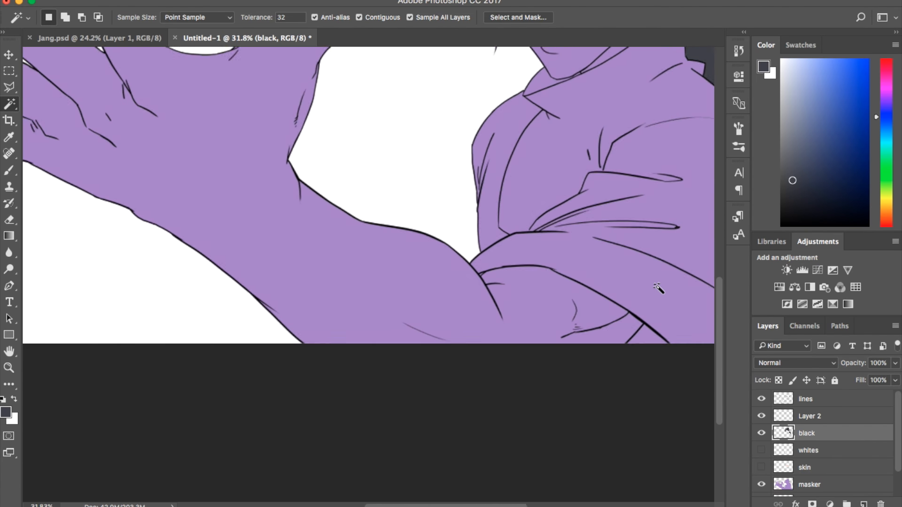
Select the outstretched hand and forearm with the Magic Wand
left_click(539, 297)
scroll(537, 296, "up", 1)
scroll(539, 297, "up", 3)
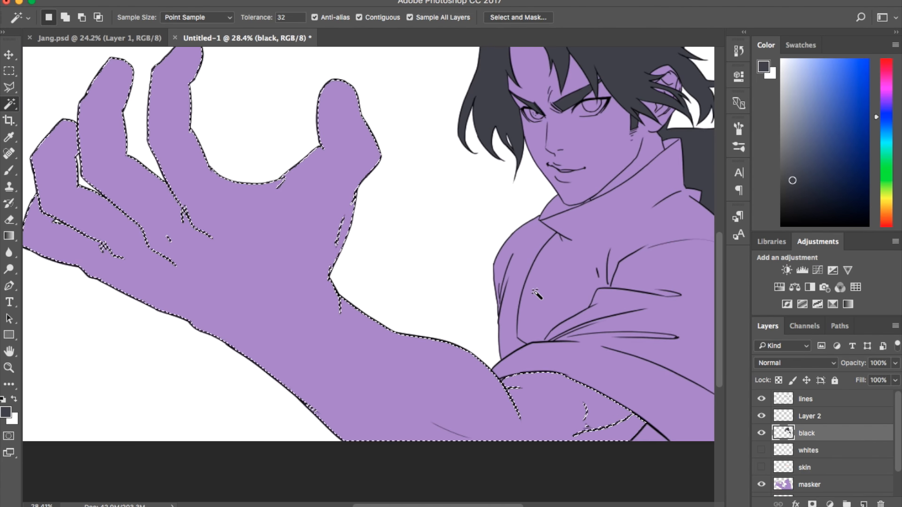
scroll(533, 296, "left", 1)
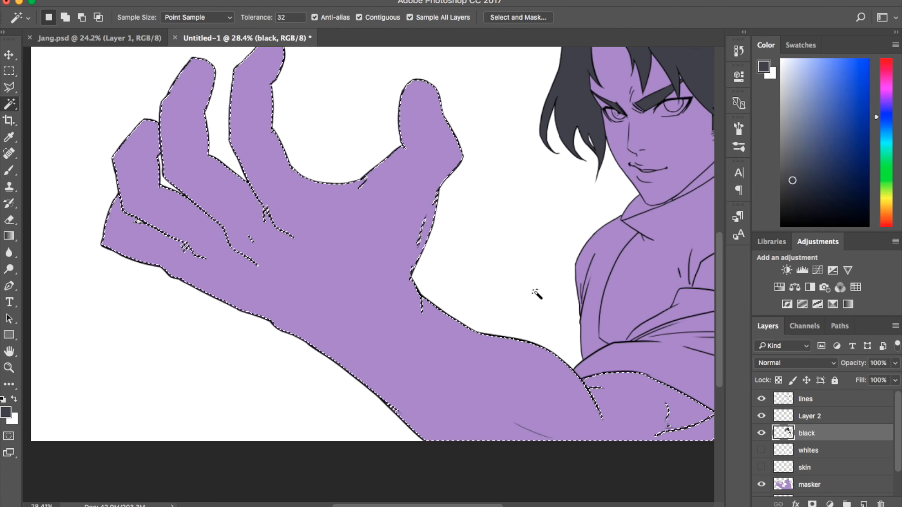
Expand the hand and forearm selection, fill it with dark blue-gray #373942 on the black layer, and deselect
left_click(267, 1)
mouse_move(371, 155)
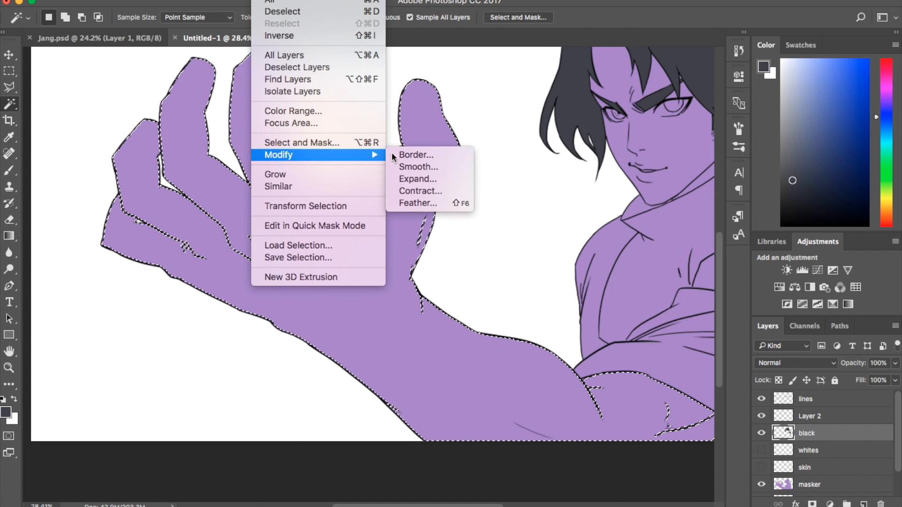
left_click(407, 179)
left_click(660, 281)
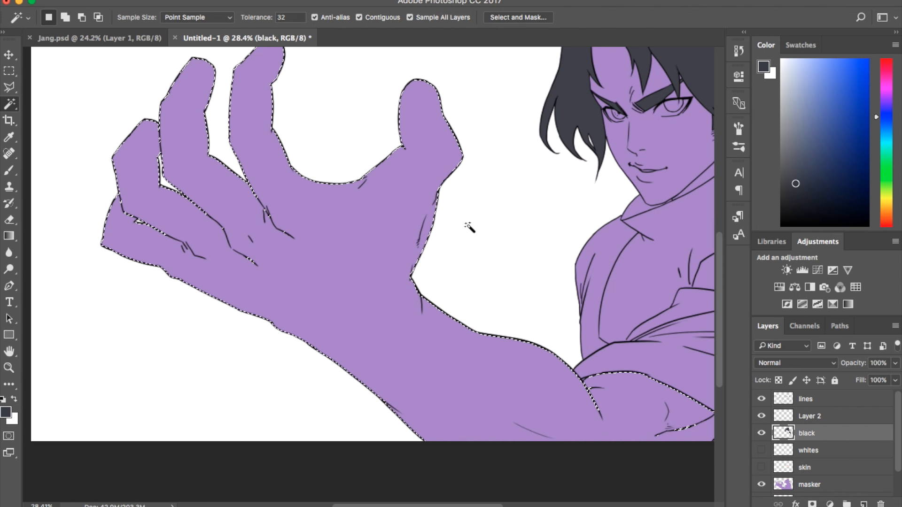
key("alt+BackSpace")
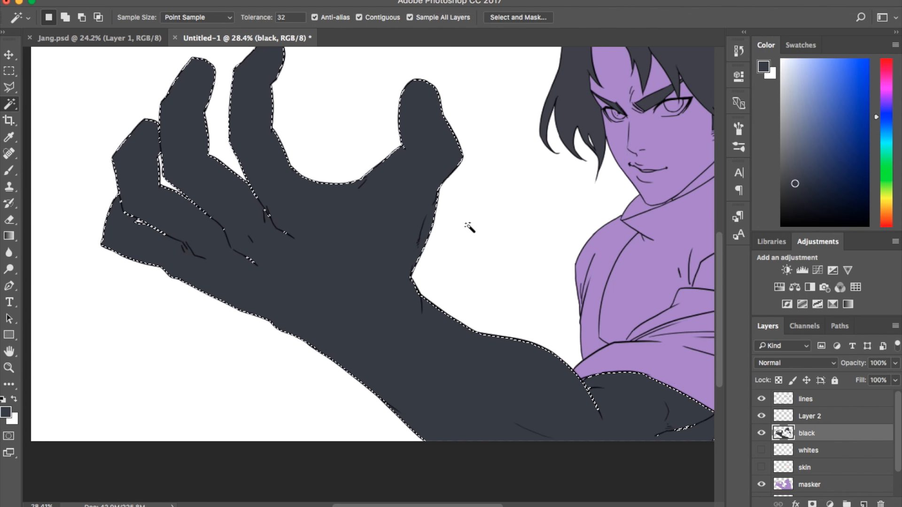
key("ctrl+d")
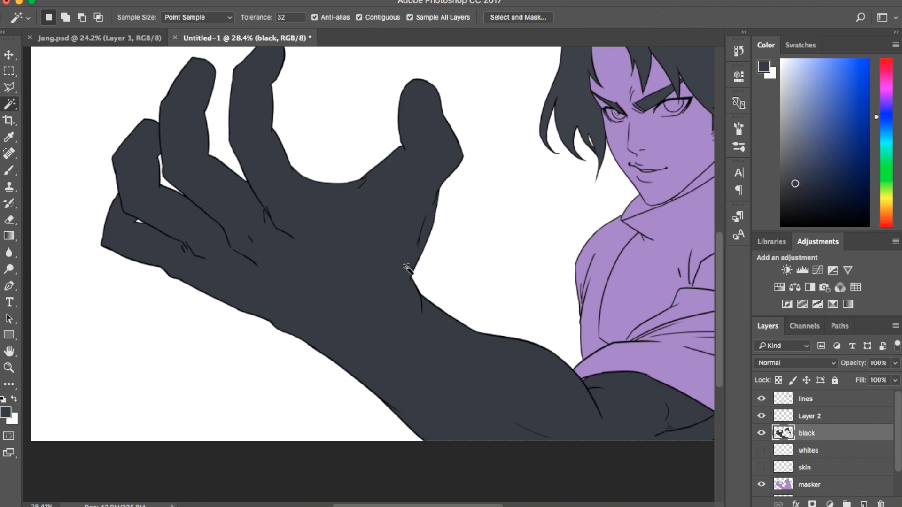
Hide the black layer and add a new layer named purp directly above the skin layer
scroll(407, 268, "right", 5)
left_click(761, 433)
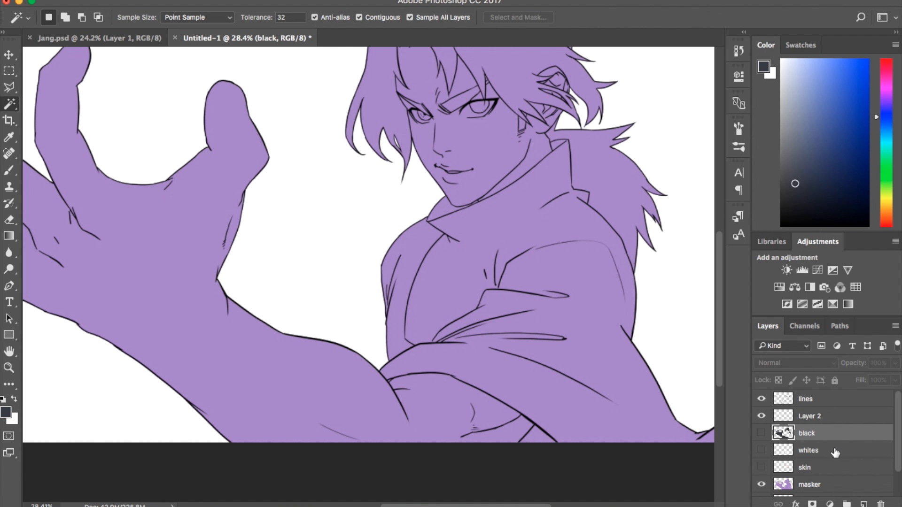
left_click(832, 450)
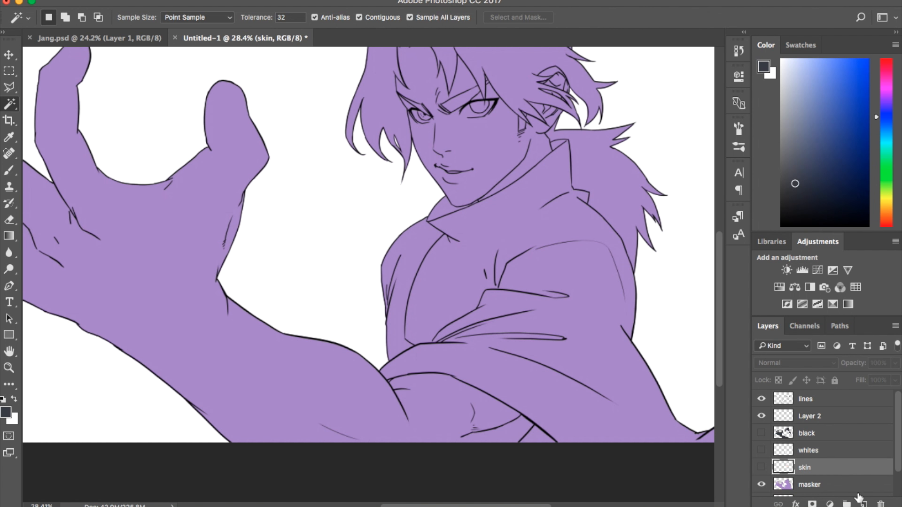
left_click(864, 503)
double_click(814, 467)
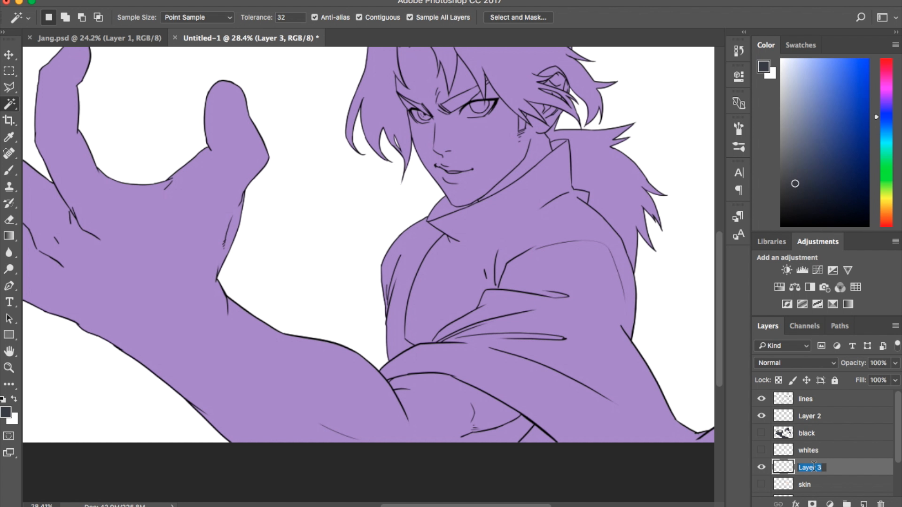
type("purp")
key("Return")
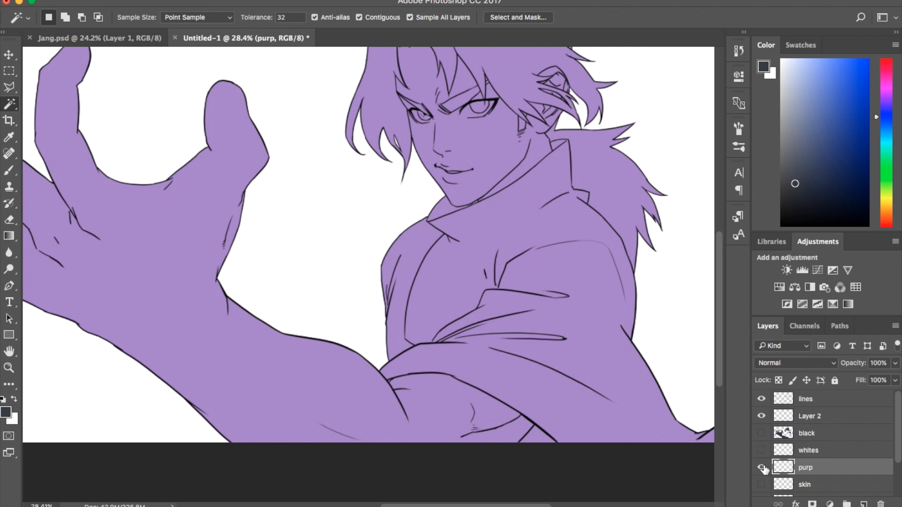
Set the foreground color to hydrangea blue #7791e6
left_click(9, 413)
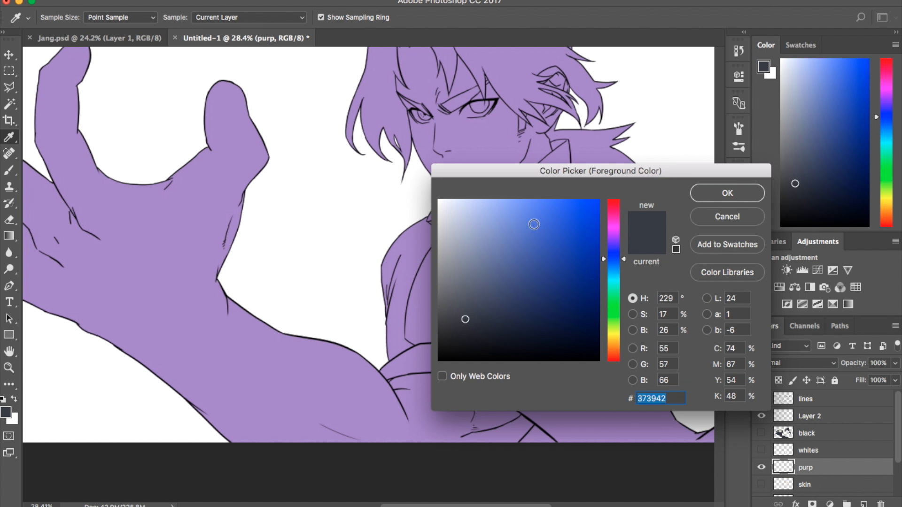
mouse_move(534, 224)
left_mouse_down()
mouse_move(502, 222)
mouse_move(523, 216)
mouse_move(512, 217)
left_mouse_up()
left_click(616, 262)
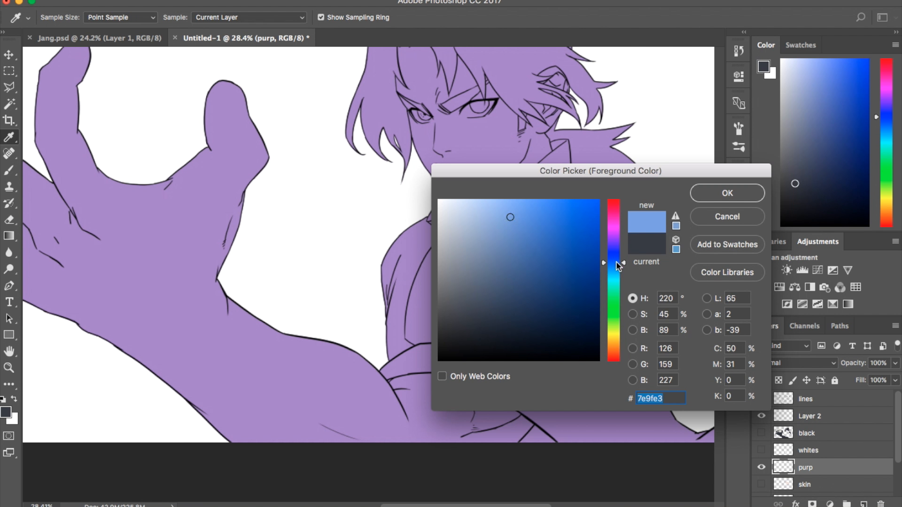
left_click_drag(617, 263, 615, 262)
left_click_drag(508, 214, 514, 214)
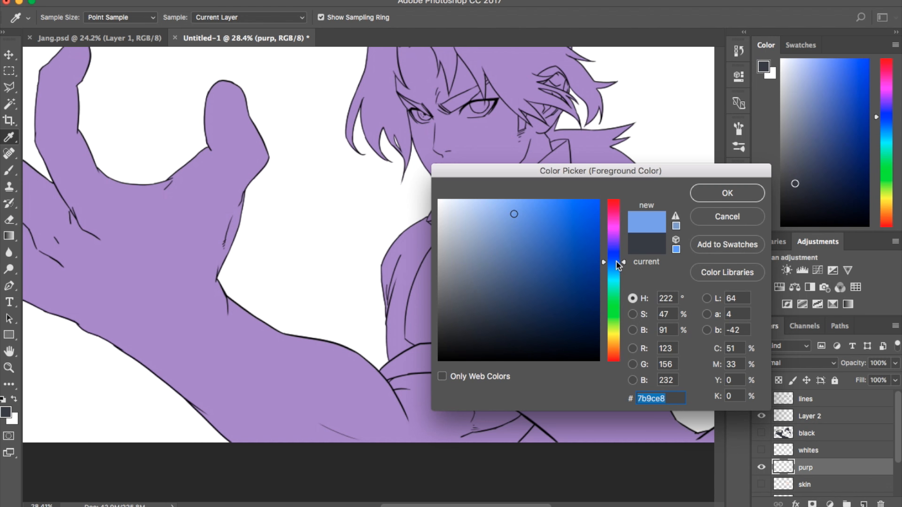
left_click_drag(617, 264, 619, 263)
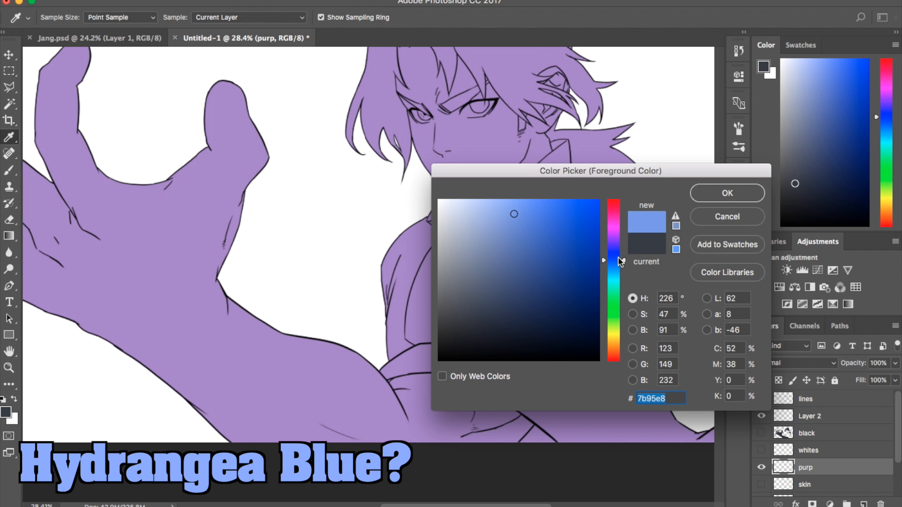
left_click_drag(516, 214, 517, 216)
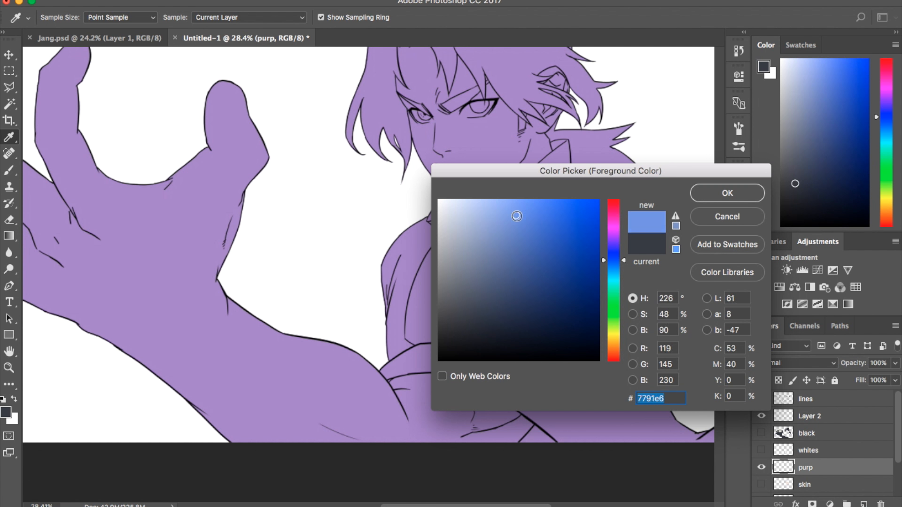
left_click(742, 199)
Select the jacket with its collar and both irises together with the Magic Wand
key("w")
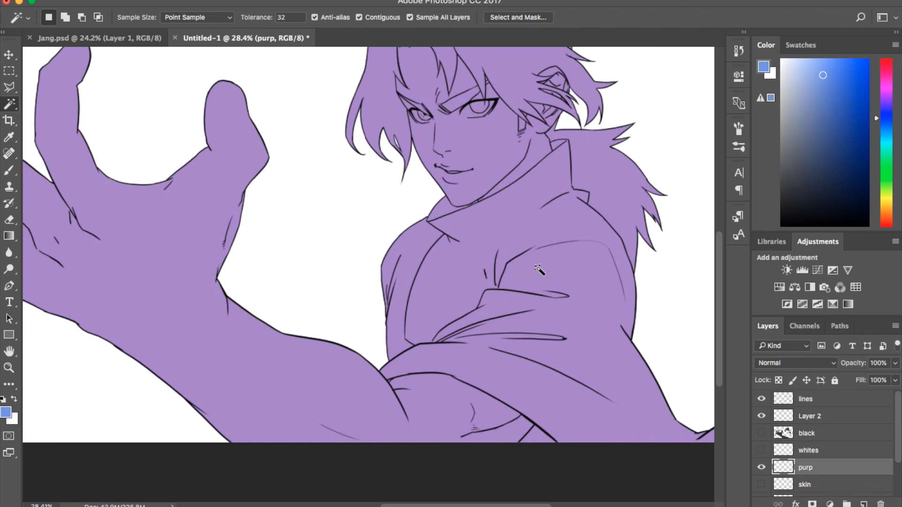
left_click(499, 229)
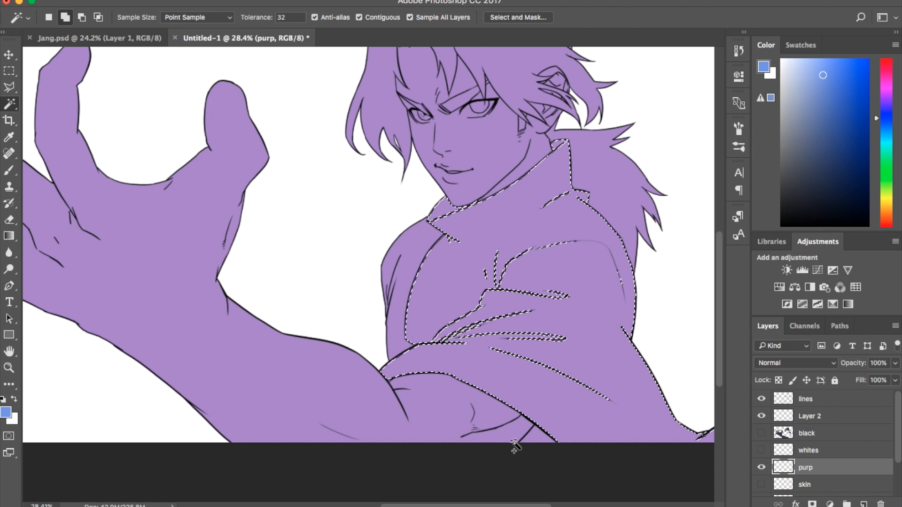
scroll(536, 441, "right", 5)
scroll(538, 441, "left", 4)
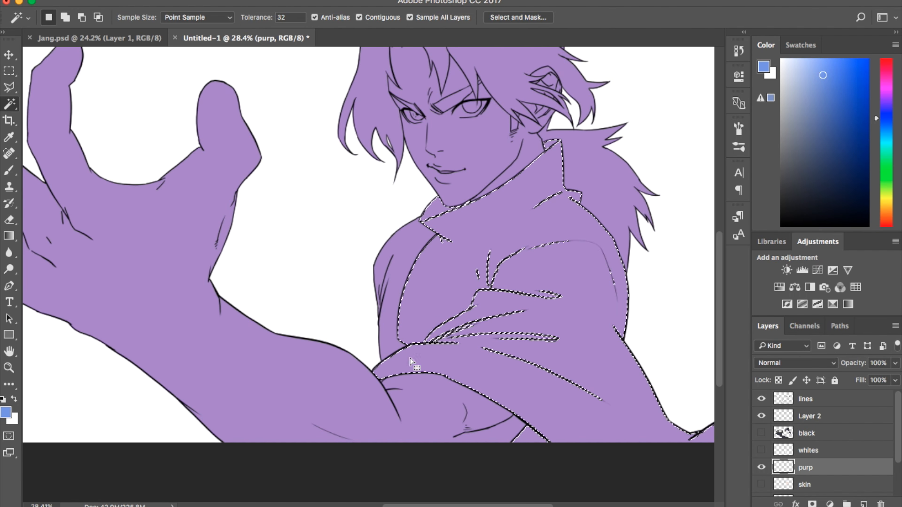
scroll(402, 379, "up", 8)
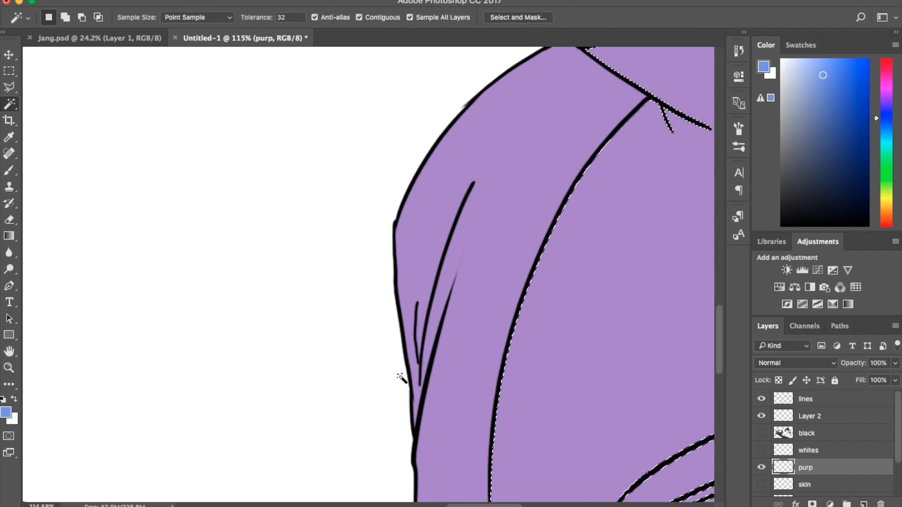
scroll(402, 379, "up", 6)
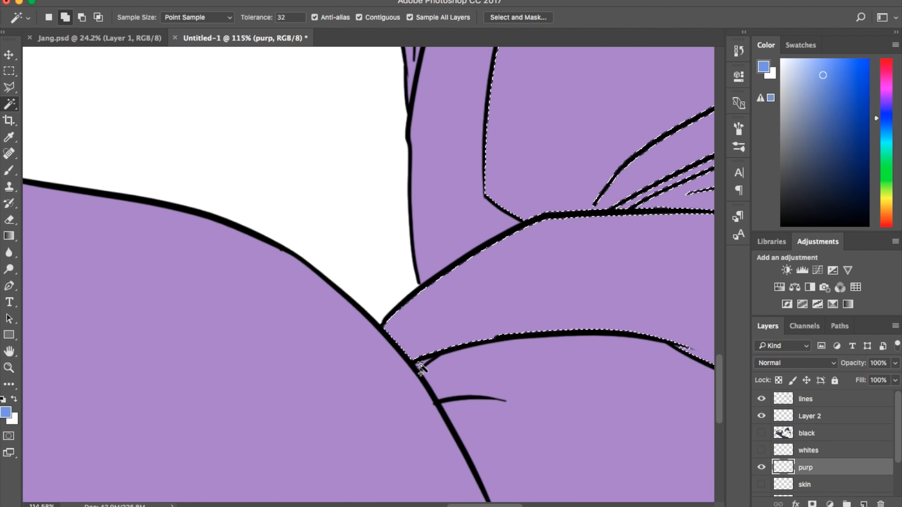
scroll(421, 369, "up", 10)
scroll(422, 369, "down", 8)
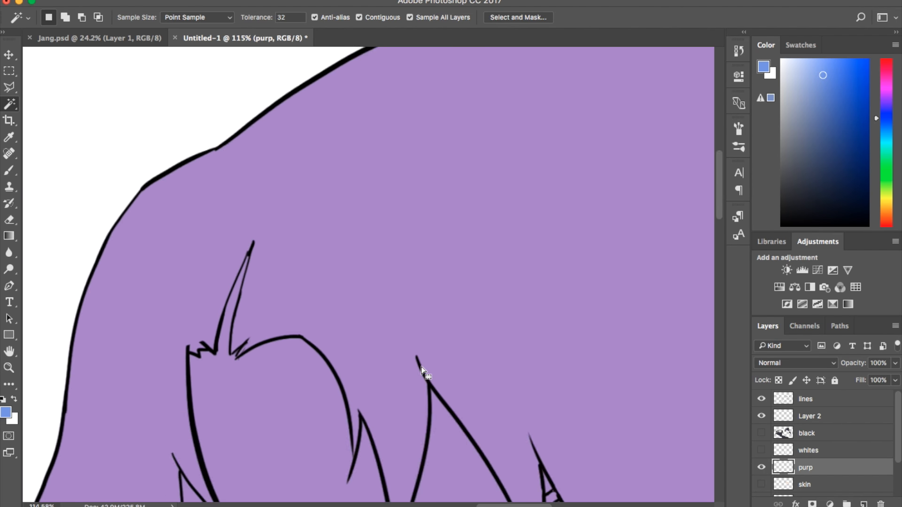
scroll(421, 369, "down", 1)
scroll(421, 369, "left", 1)
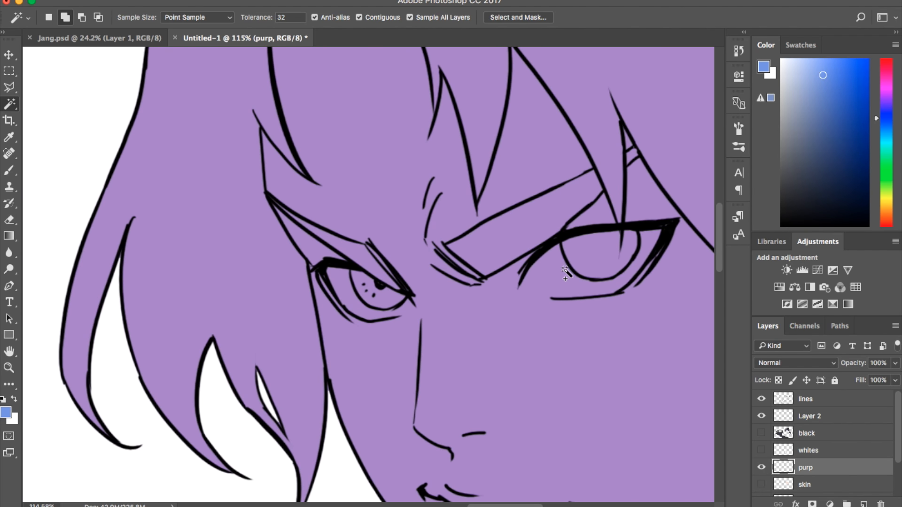
left_click(376, 296, "shift")
Expand the jacket and iris selection, fill it with the blue on the purp layer, and deselect
left_click(270, 0)
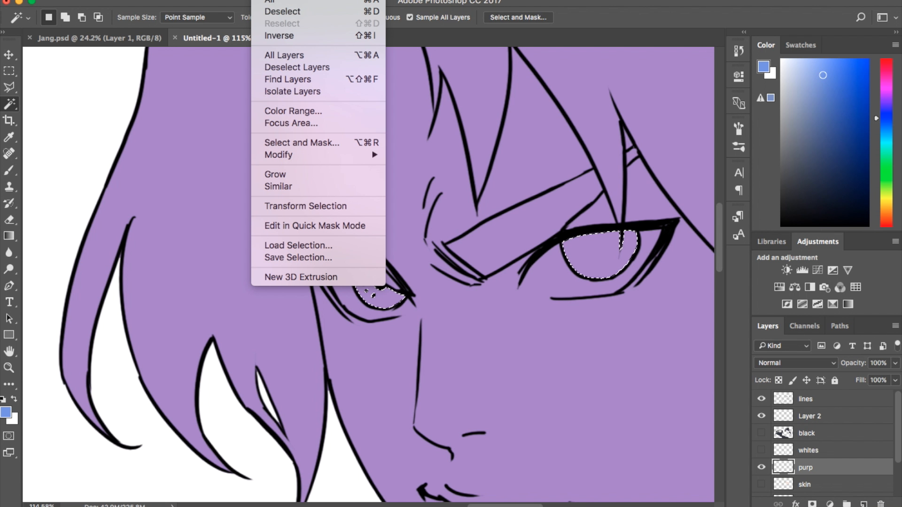
mouse_move(312, 157)
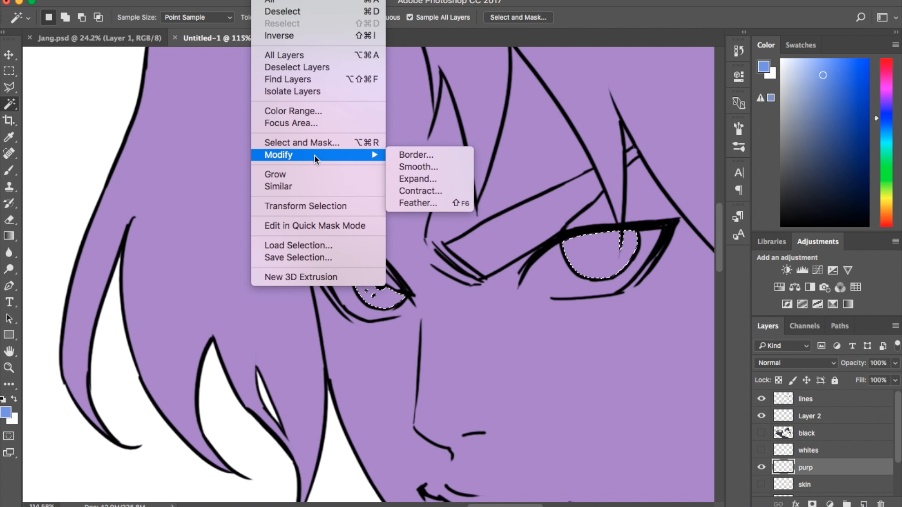
left_click(424, 180)
left_click(664, 279)
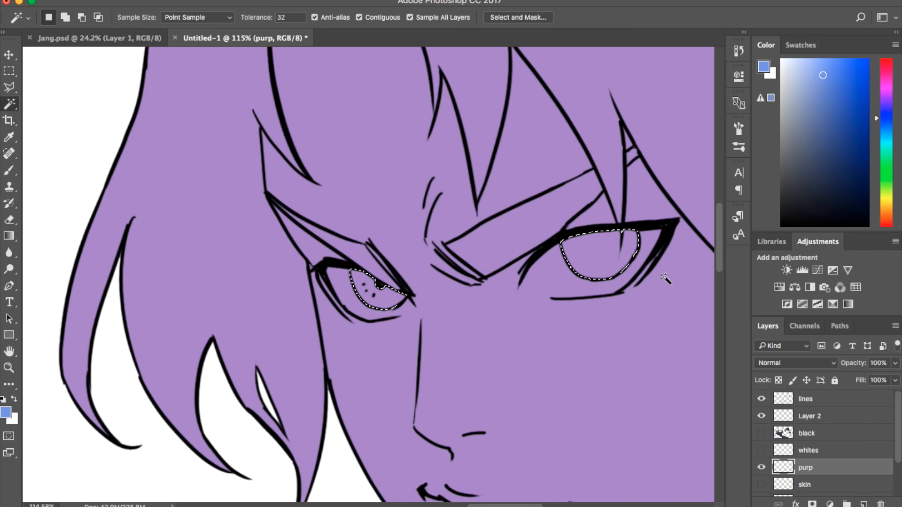
key("alt+BackSpace")
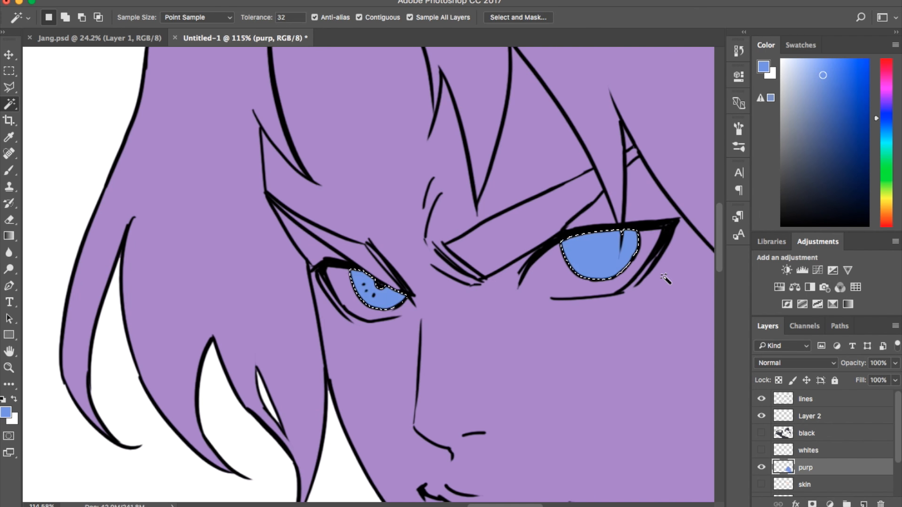
scroll(664, 279, "down", 5)
scroll(664, 279, "right", 7)
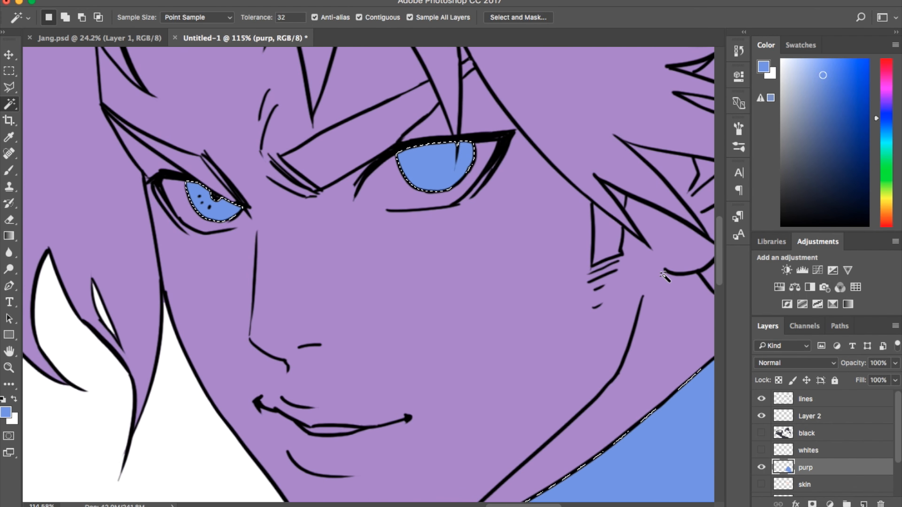
key("ctrl+d")
Make the black, whites and skin layers visible again
scroll(665, 279, "down", 6)
scroll(664, 279, "down", 5)
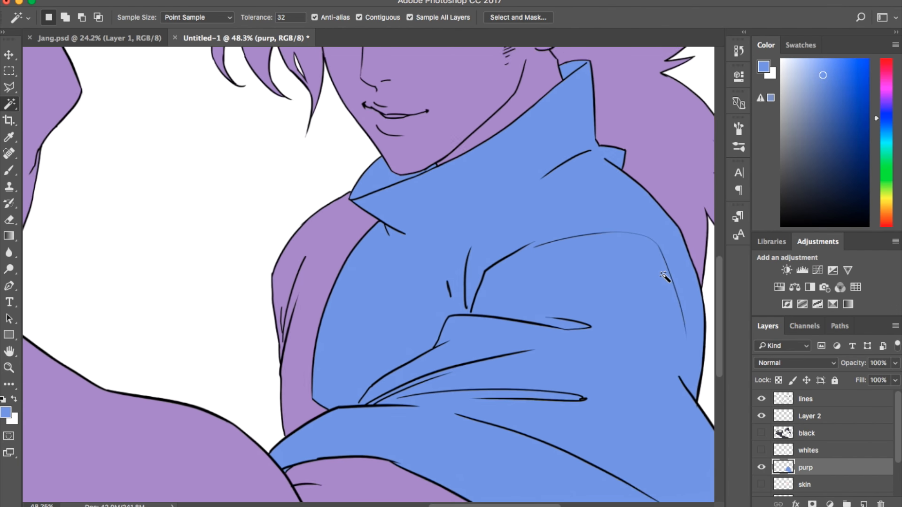
scroll(665, 279, "down", 3)
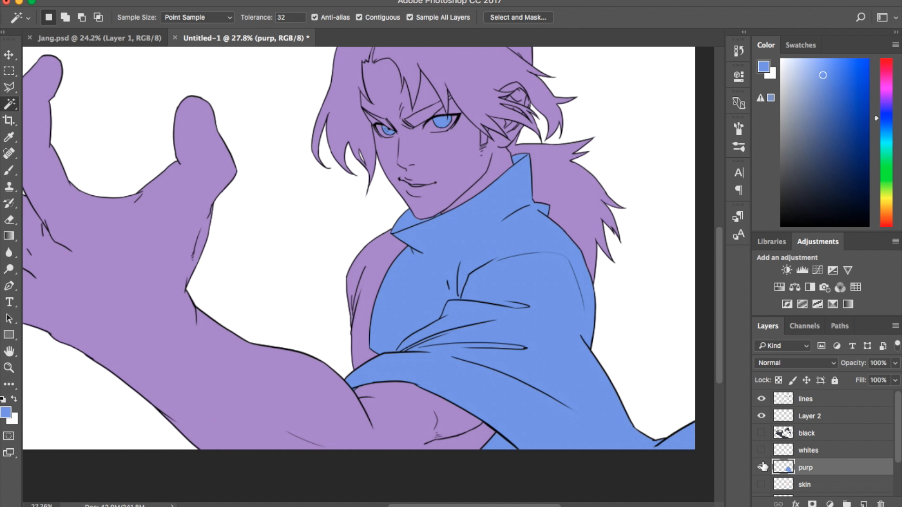
left_click(761, 434)
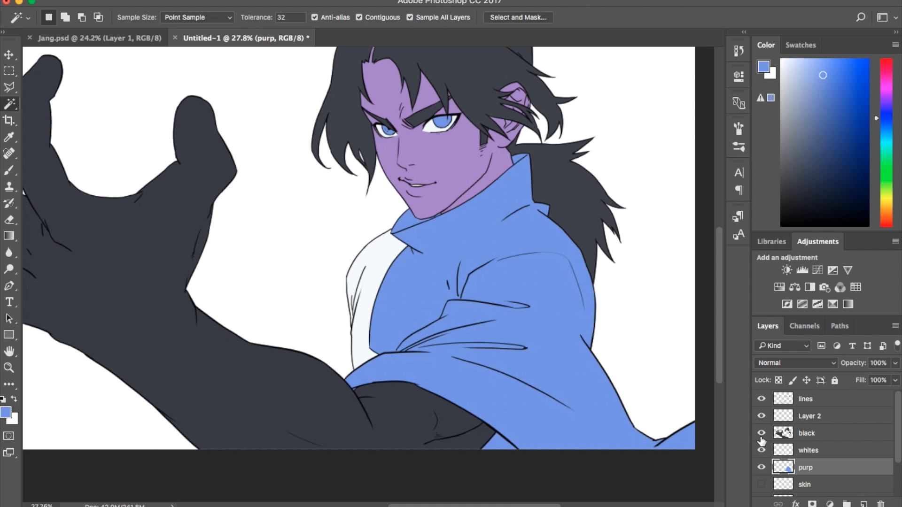
left_click(761, 484)
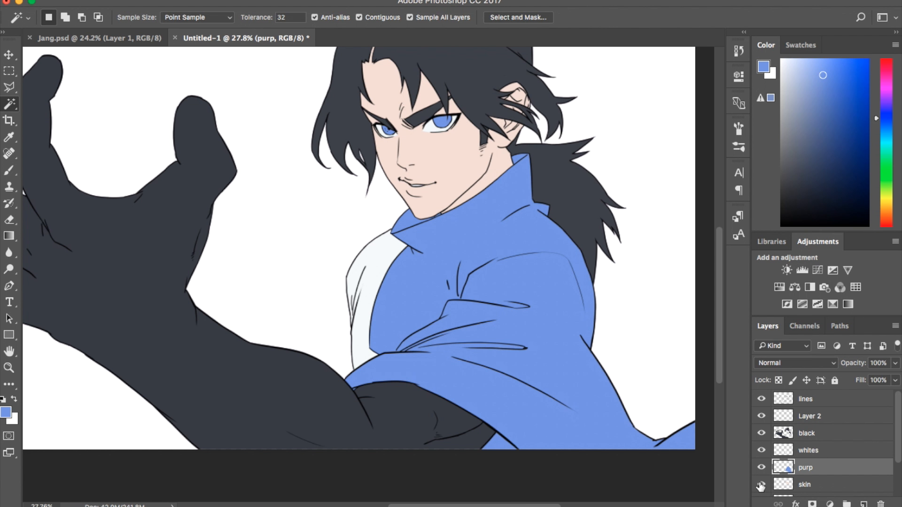
Move the skin layer above the black layer in the layer order
scroll(611, 413, "down", 2)
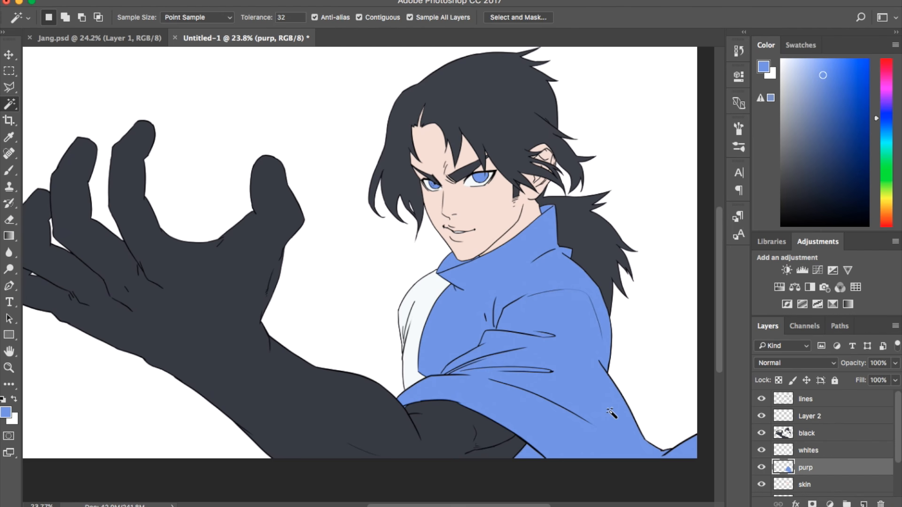
scroll(611, 412, "left", 3)
scroll(611, 413, "right", 3)
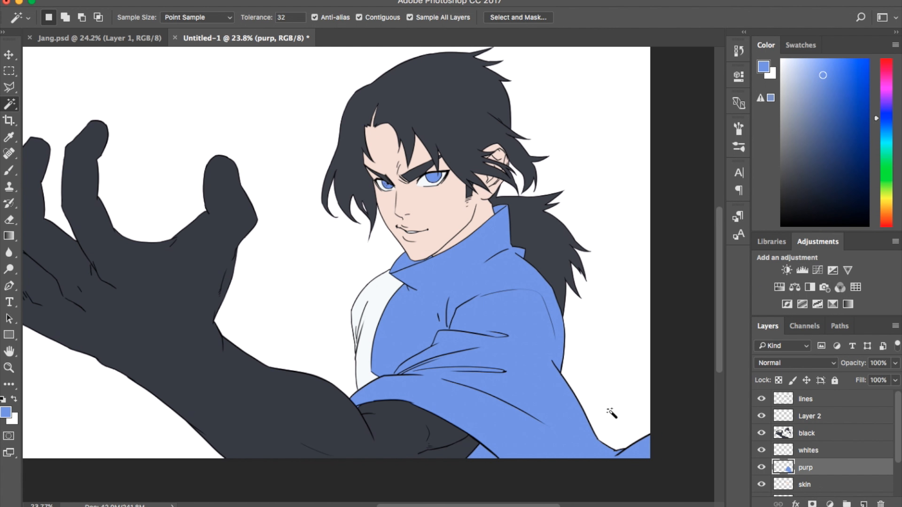
scroll(611, 413, "left", 2)
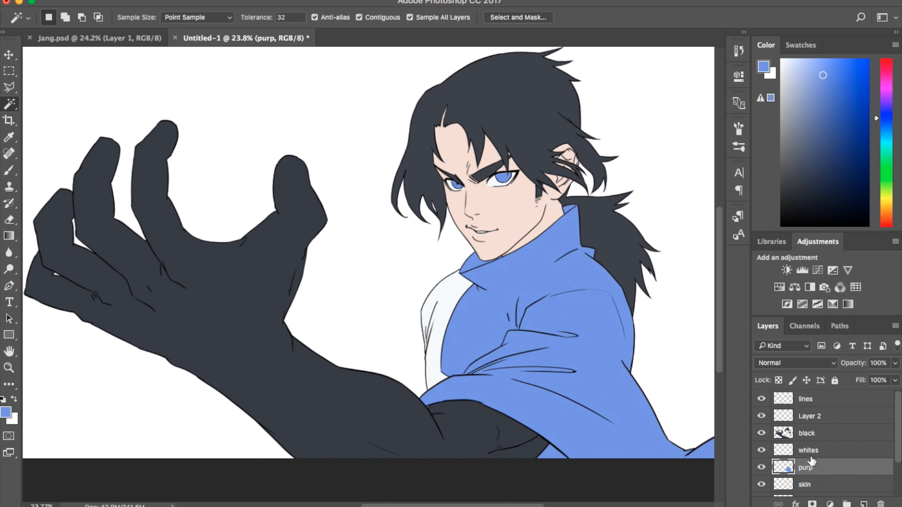
left_click_drag(815, 482, 818, 431)
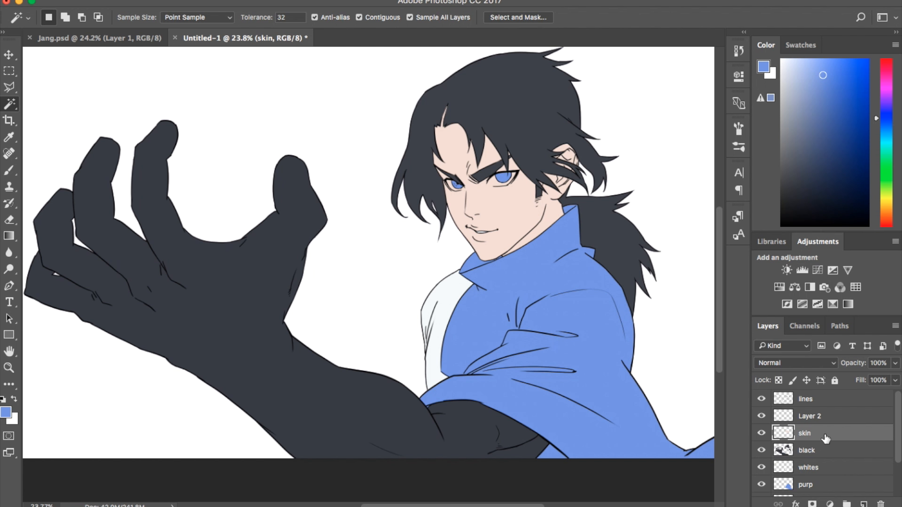
Move the skin layer below the purp layer, directly above the masker layer
left_click_drag(826, 437, 828, 483)
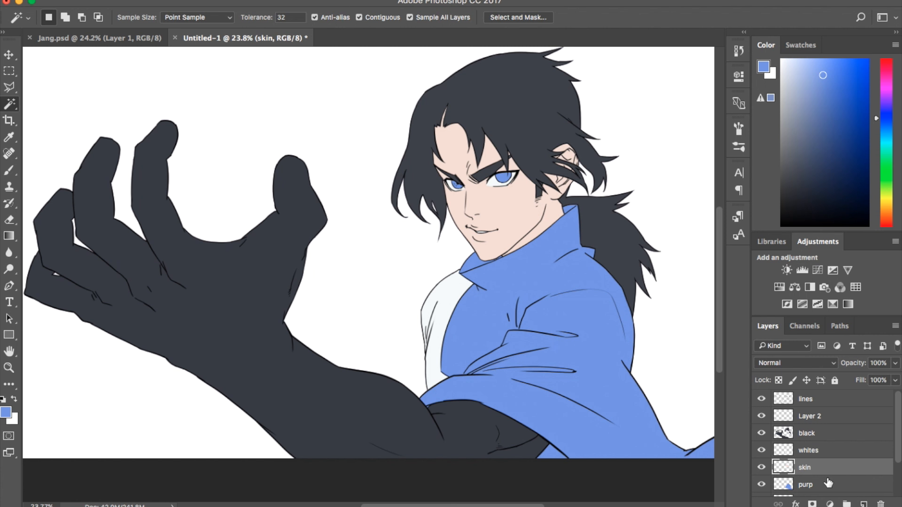
scroll(828, 484, "down", 1)
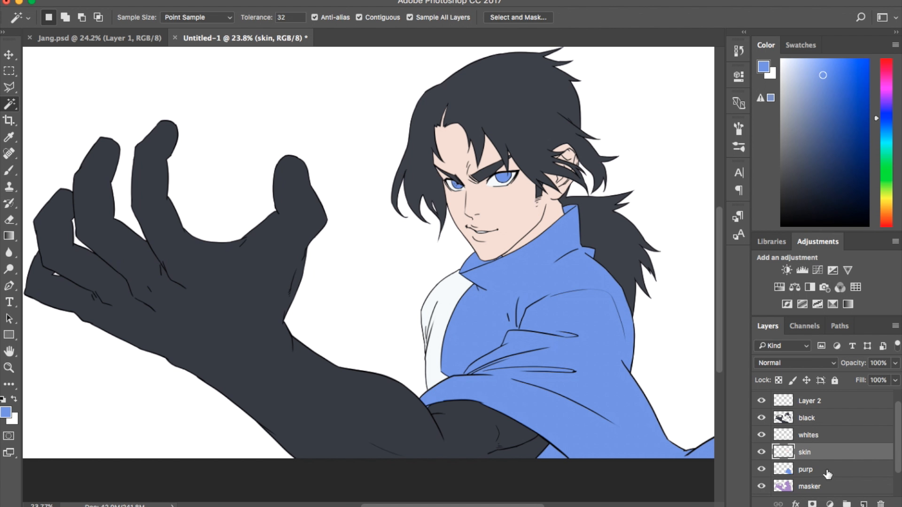
left_click_drag(822, 463, 823, 478)
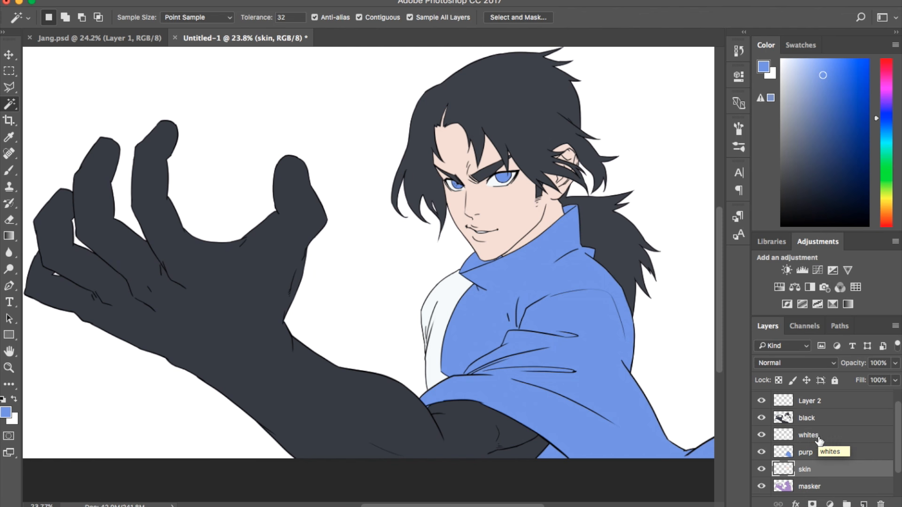
Group the black, whites, purp and skin layers into a folder and name it flats
scroll(820, 439, "up", 1)
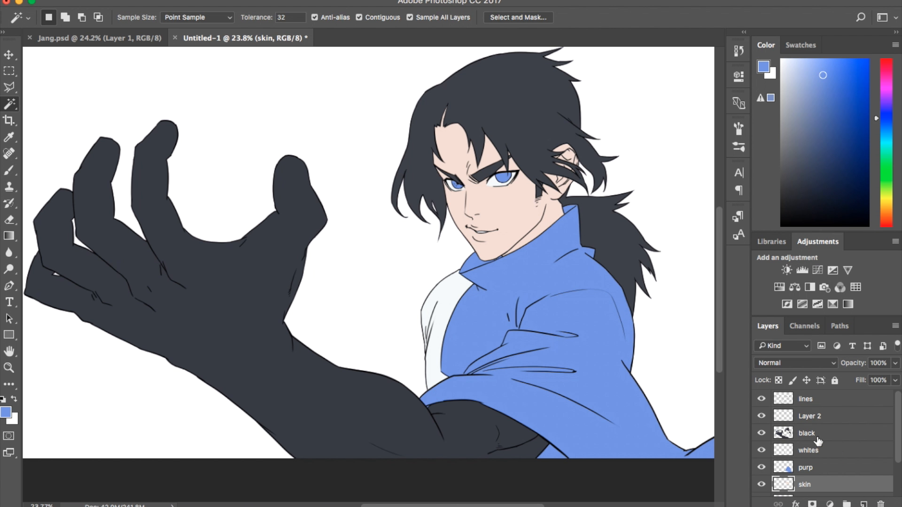
left_click(820, 440)
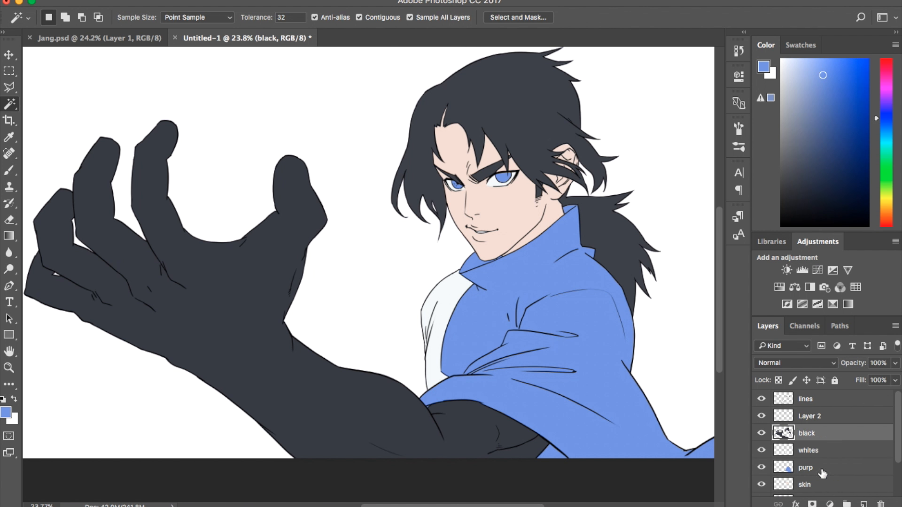
left_click(825, 485, "shift")
scroll(840, 482, "down", 2)
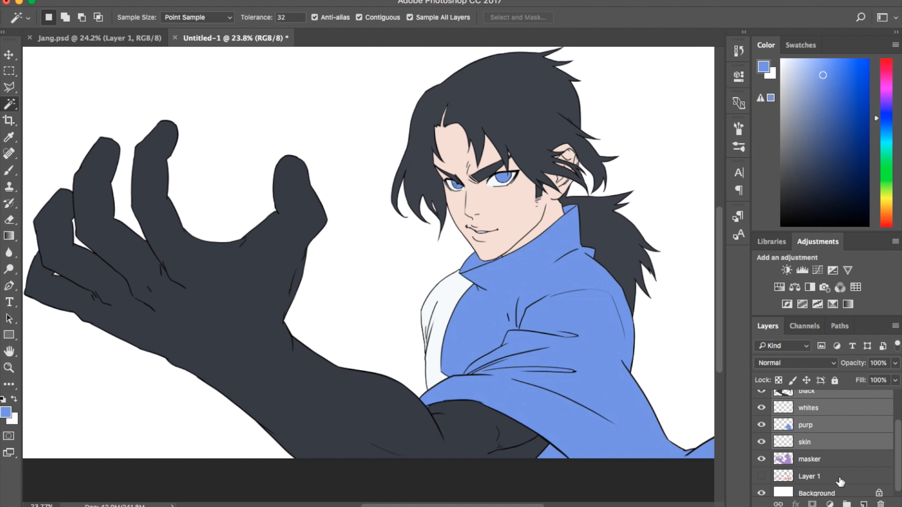
scroll(842, 486, "up", 2)
scroll(845, 494, "down", 1)
left_click(846, 502)
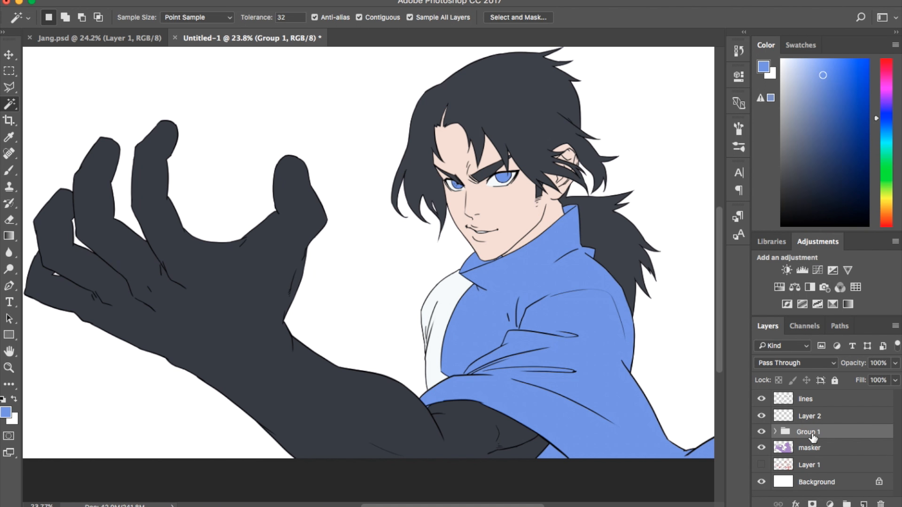
double_click(810, 432)
type("flats")
key("Return")
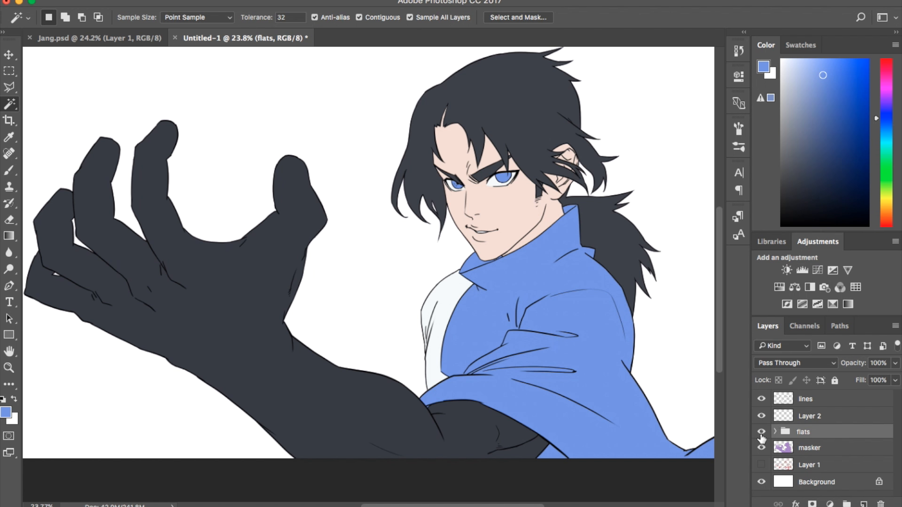
Check the layers inside the flats folder and ungroup it
left_click(775, 431)
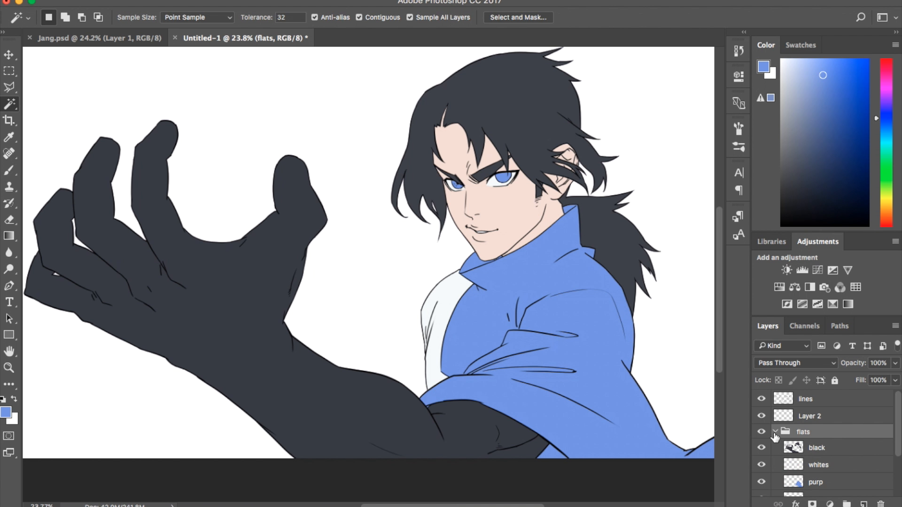
scroll(793, 463, "down", 2)
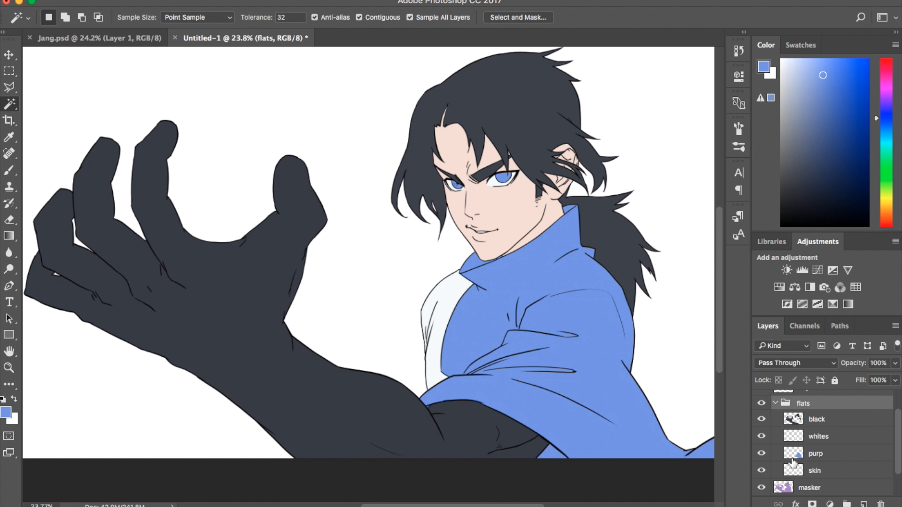
left_click(775, 403)
key("super+shift+g")
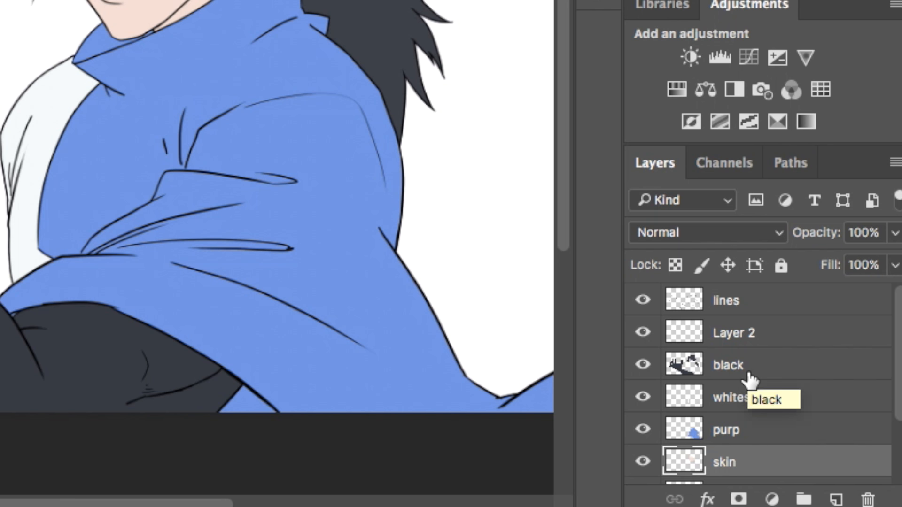
Select the layers from black through skin and put them into a new group
left_click(816, 437)
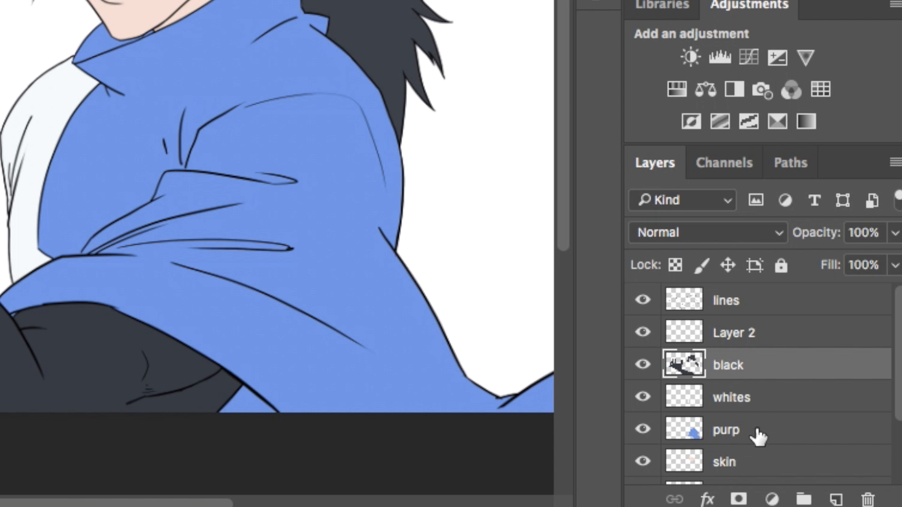
left_click(766, 463, "shift")
scroll(792, 461, "down", 3)
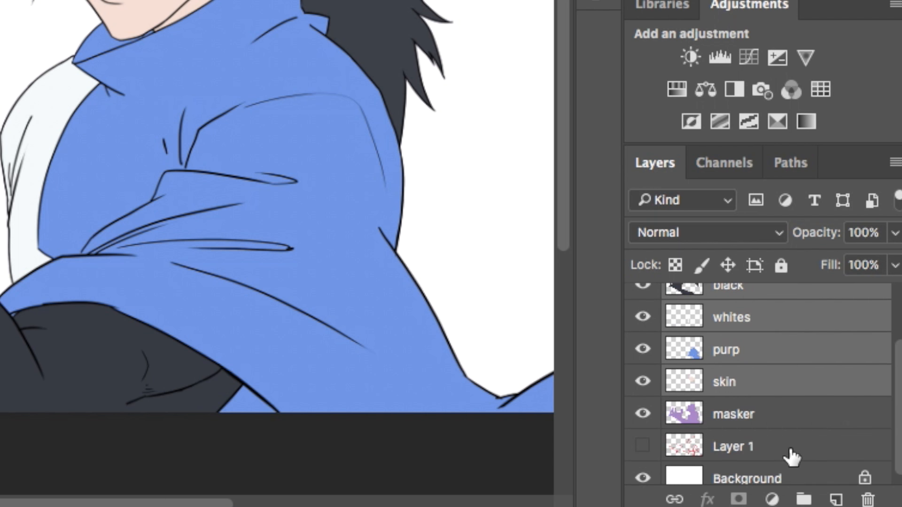
scroll(789, 457, "up", 2)
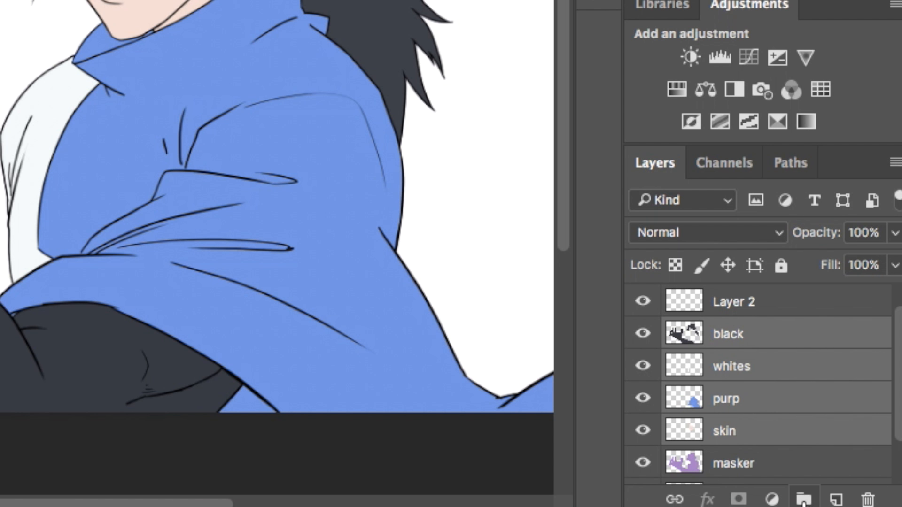
left_click(803, 501)
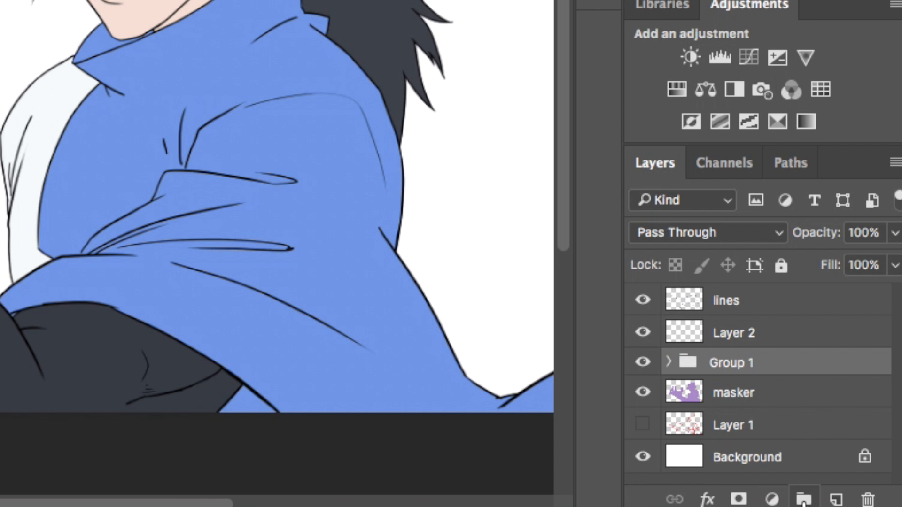
Rename the new group flats, check the layers inside it, and collapse it
double_click(738, 365)
type("flats")
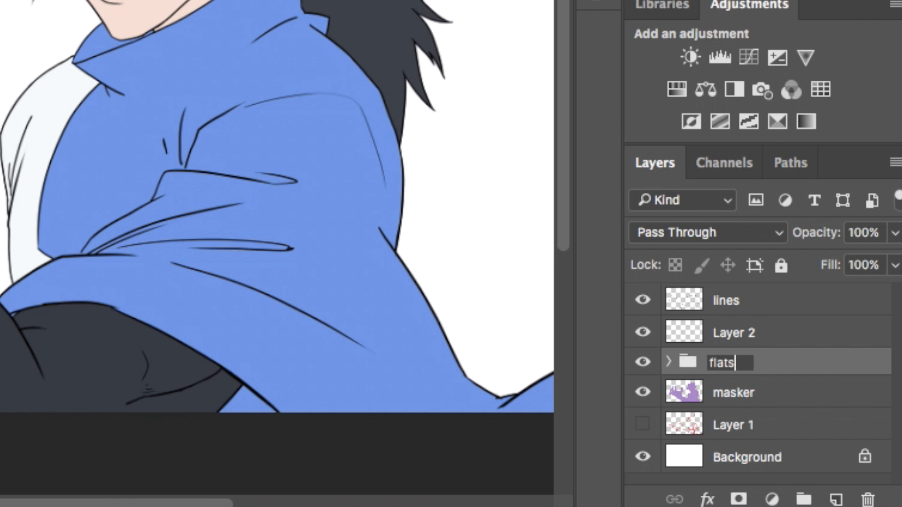
key("Return")
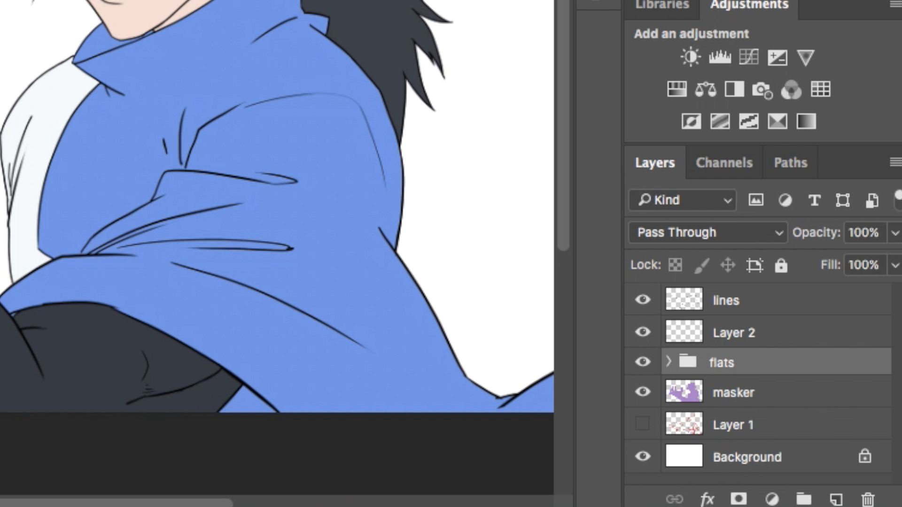
left_click(669, 362)
scroll(702, 421, "down", 2)
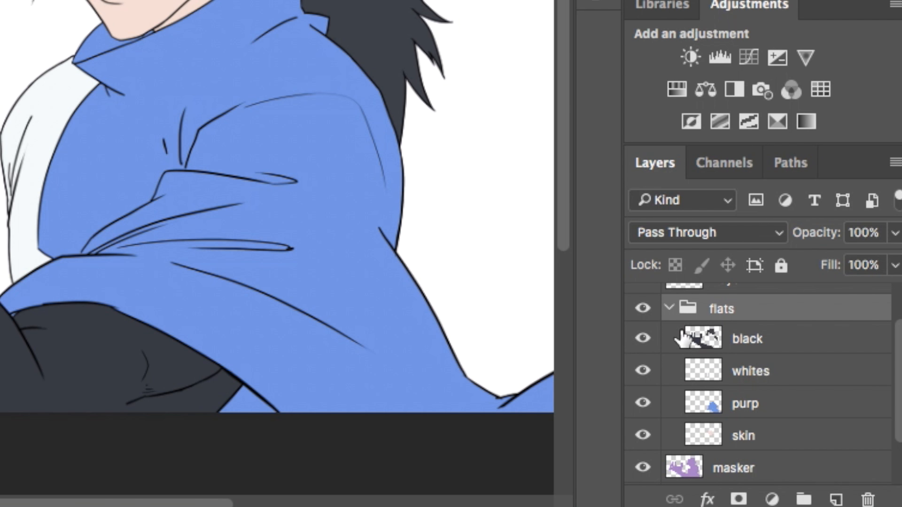
left_click(669, 309)
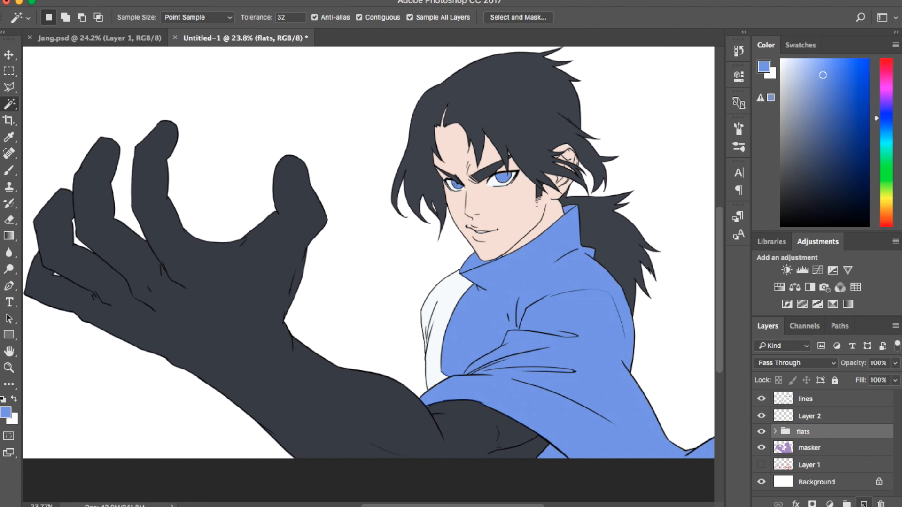
Add a new layer above the flats group and name it tone
key("ctrl+shift+alt+n")
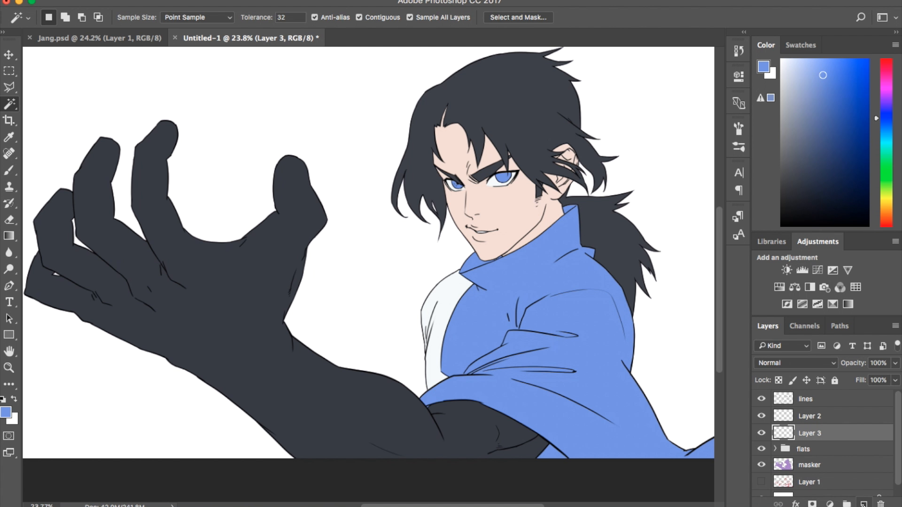
double_click(814, 433)
type("shadow")
left_click_drag(822, 434, 799, 434)
type("tone")
key("Return")
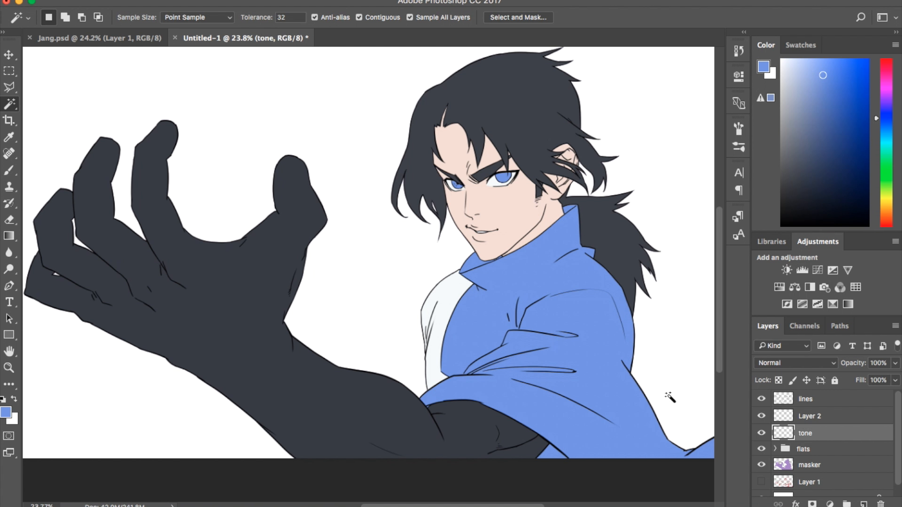
scroll(669, 397, "down", 2)
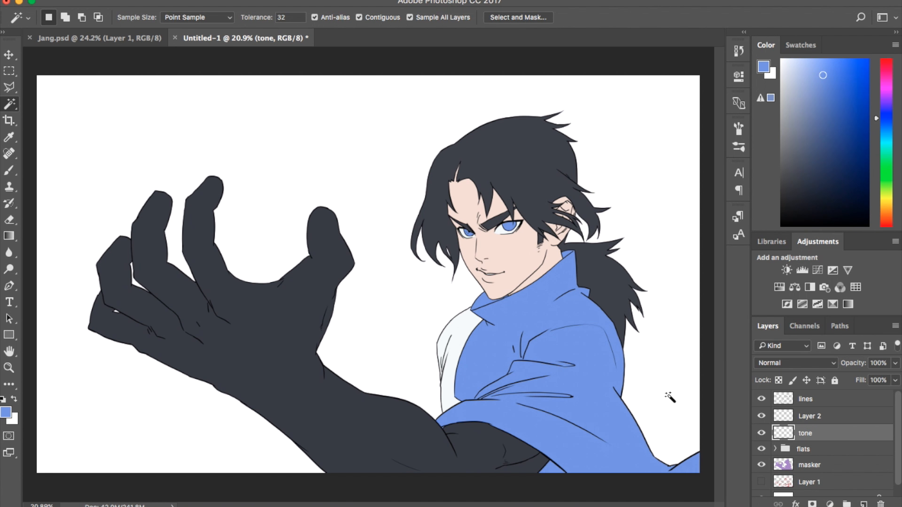
left_click(804, 466)
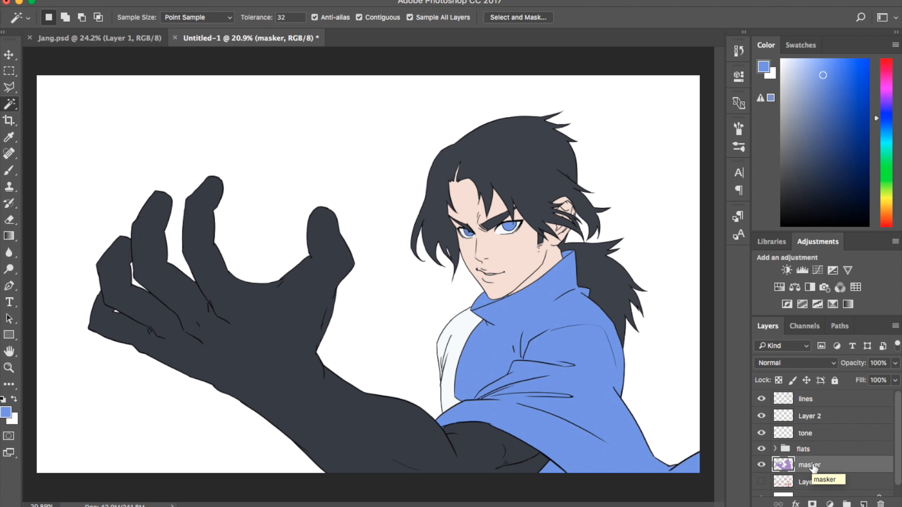
left_click_drag(815, 467, 810, 451)
left_click(410, 18)
left_click(670, 398)
key("alt+]")
key("alt+]")
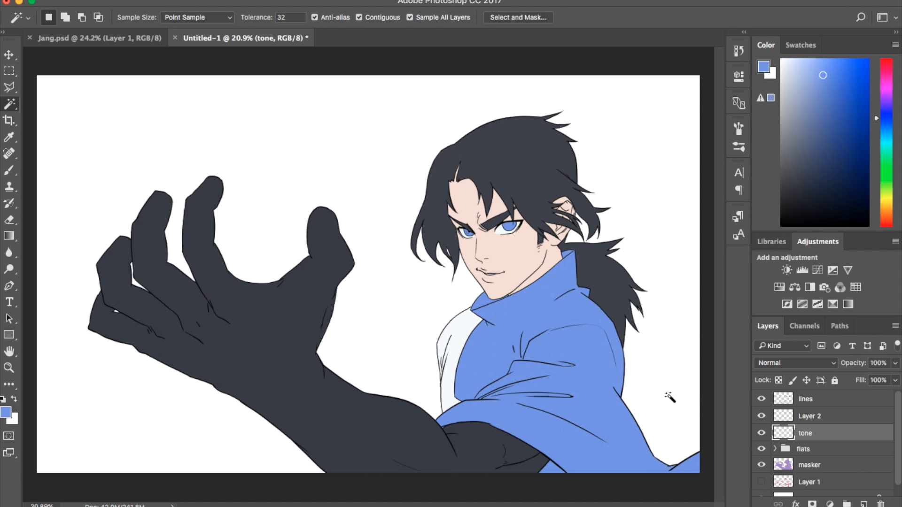
Select the whole character silhouette from the masker layer with the Magic Wand, turning Sample All Layers off for the selection and back on
left_click(804, 467)
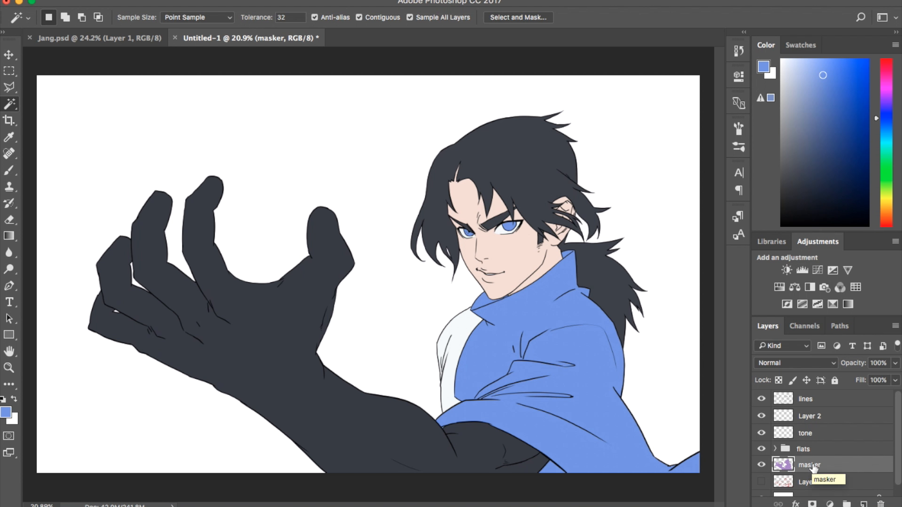
mouse_move(814, 467)
left_mouse_down()
mouse_move(810, 446)
mouse_move(811, 464)
left_mouse_up()
left_click(511, 252)
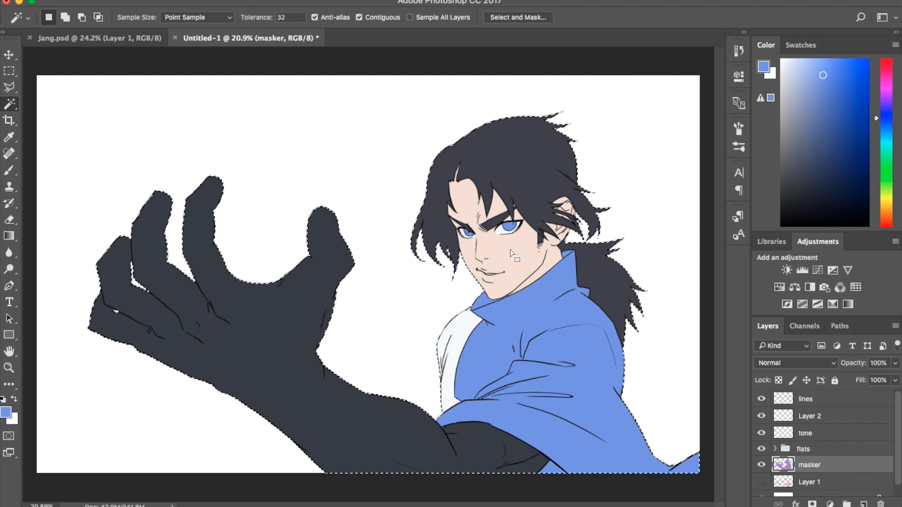
left_click(410, 17)
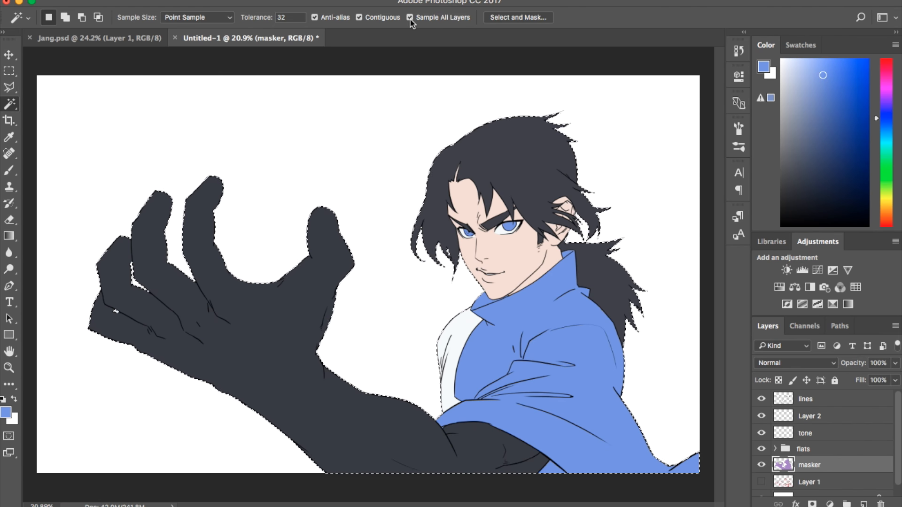
Make the tone layer active and set the foreground color to the dark blue 003168
left_click(828, 439)
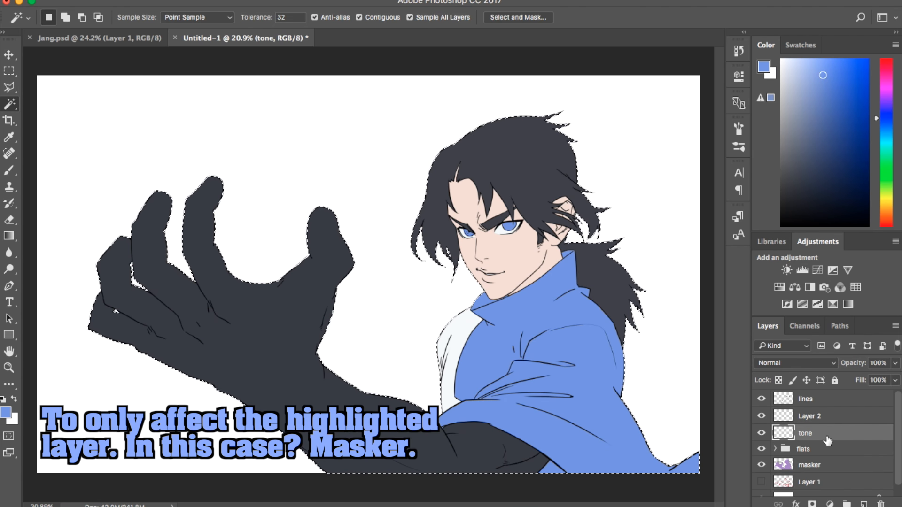
left_click(6, 412)
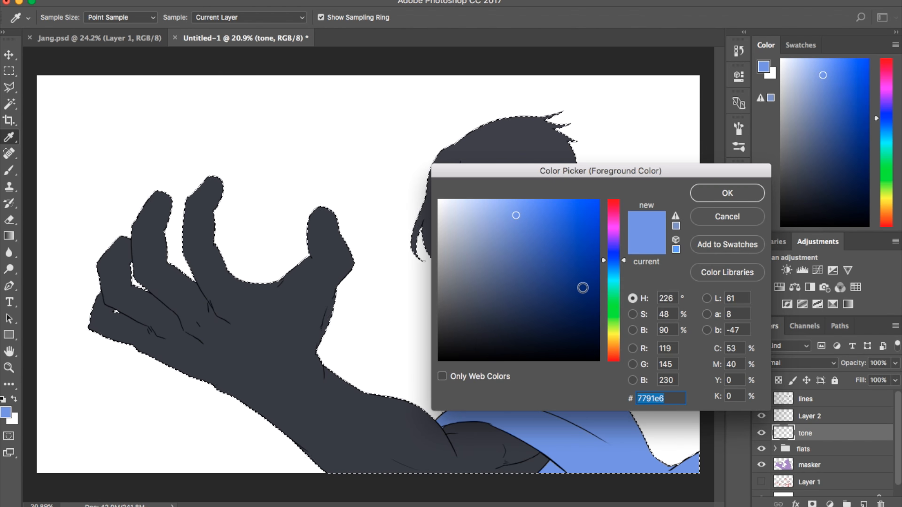
left_click(584, 286)
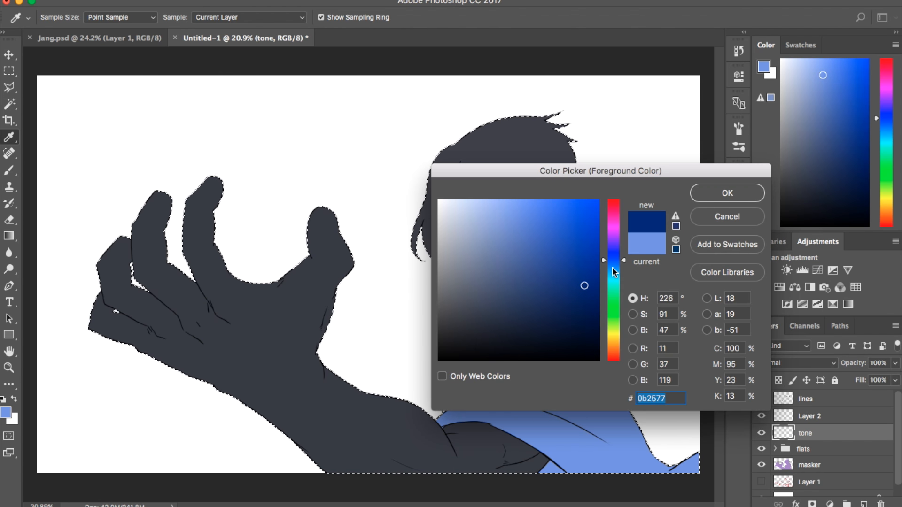
left_click(613, 268)
mouse_move(614, 270)
left_mouse_down()
mouse_move(584, 287)
mouse_move(604, 295)
left_mouse_up()
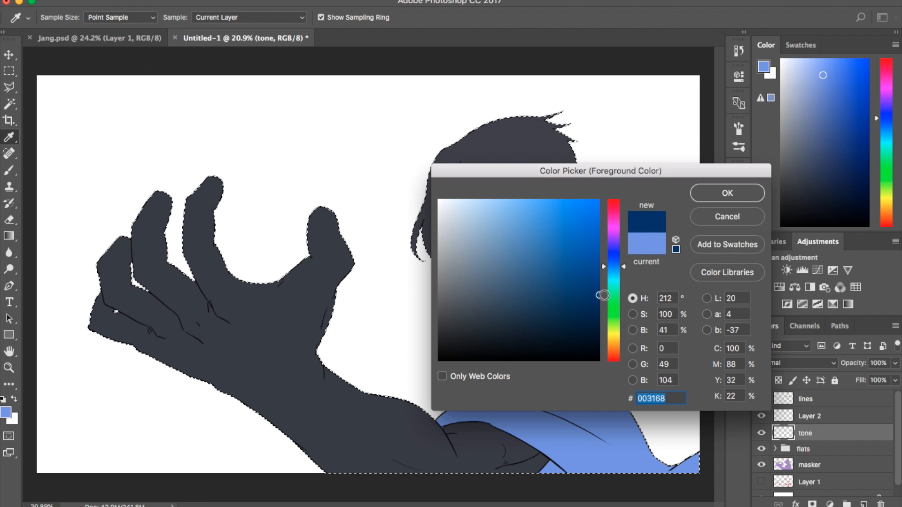
left_click(710, 202)
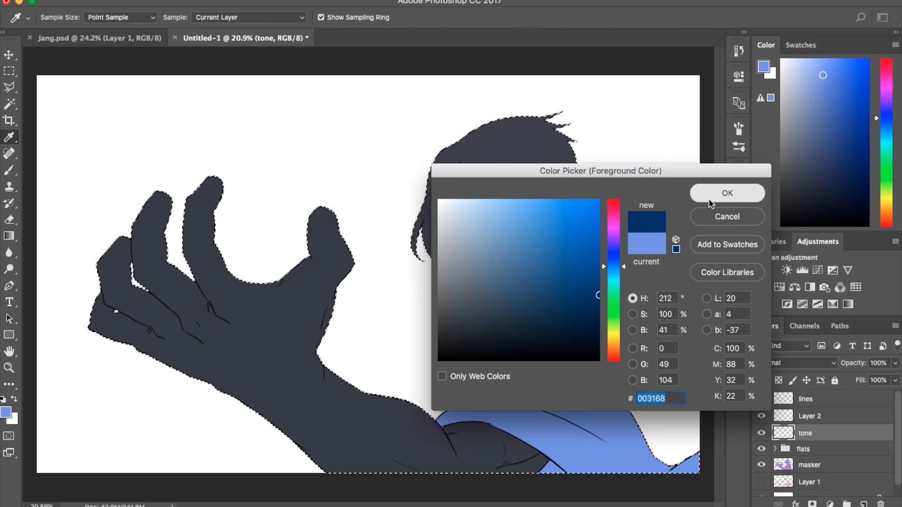
key("w")
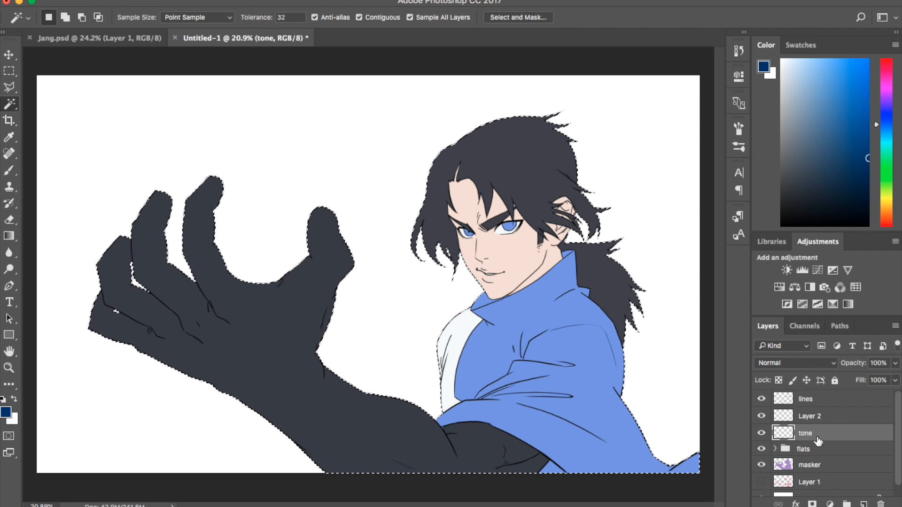
Fill the silhouette selection on the tone layer with the dark blue and set the layer's blend mode to Linear Burn
key("super+z")
key("alt+BackSpace")
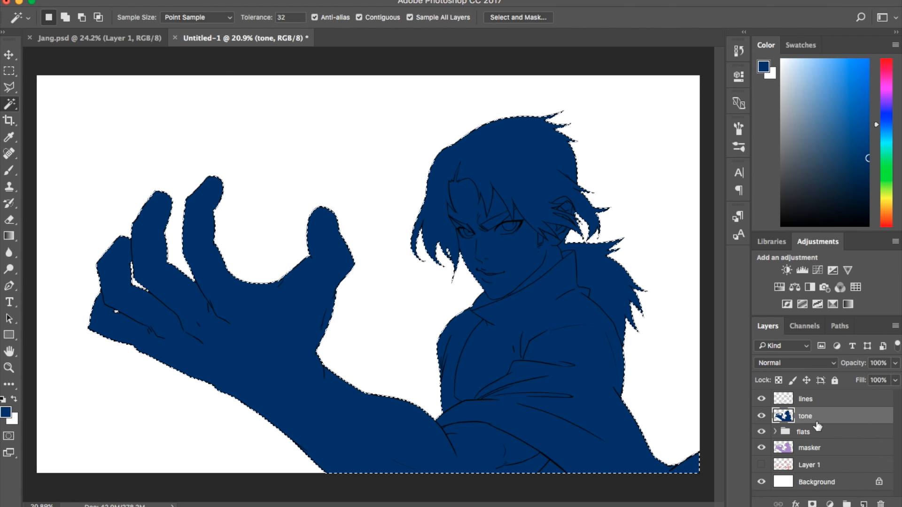
left_click(799, 363)
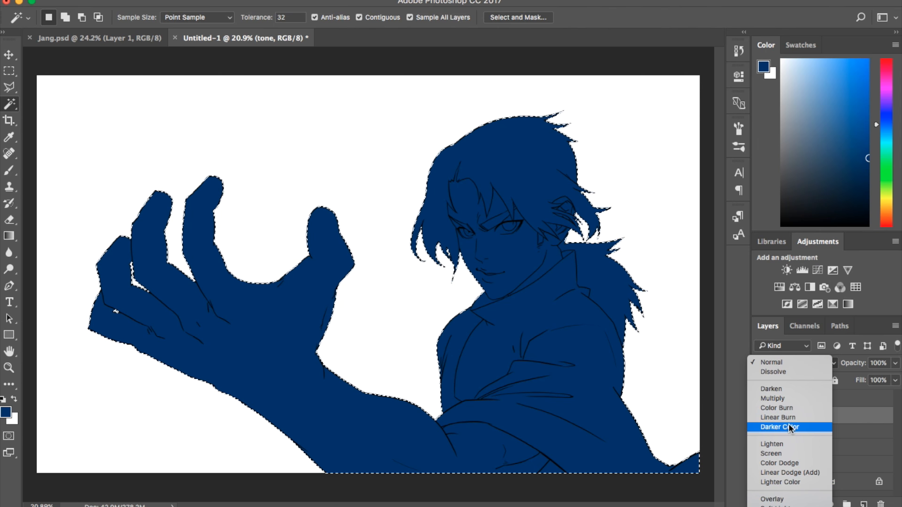
left_click(789, 418)
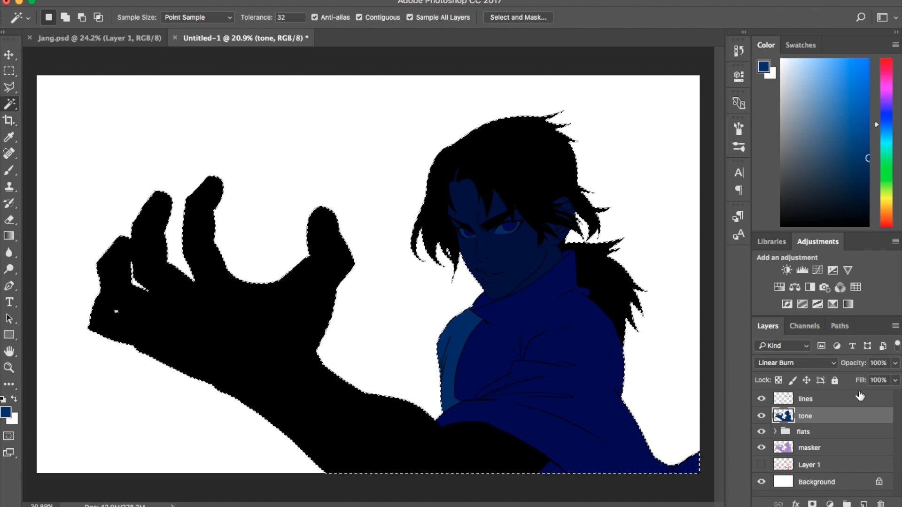
Set the tone layer's opacity to 10%
left_click(878, 363)
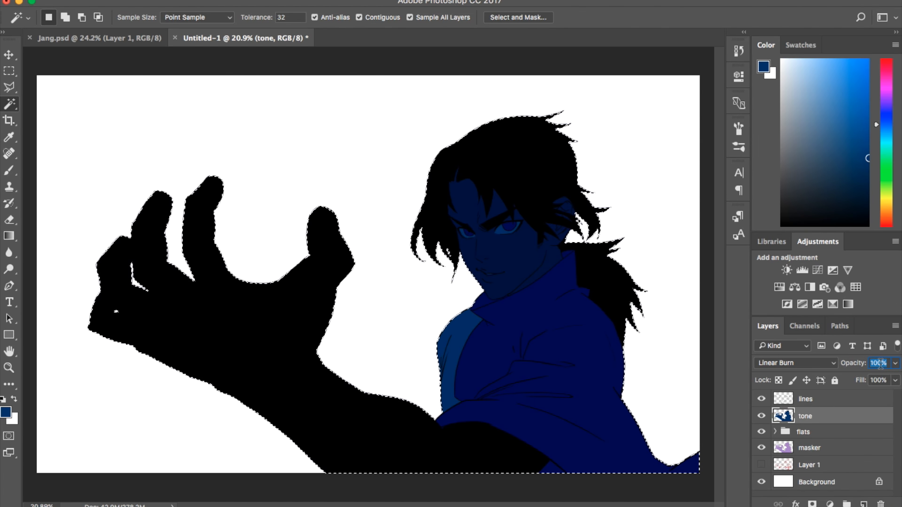
type("20")
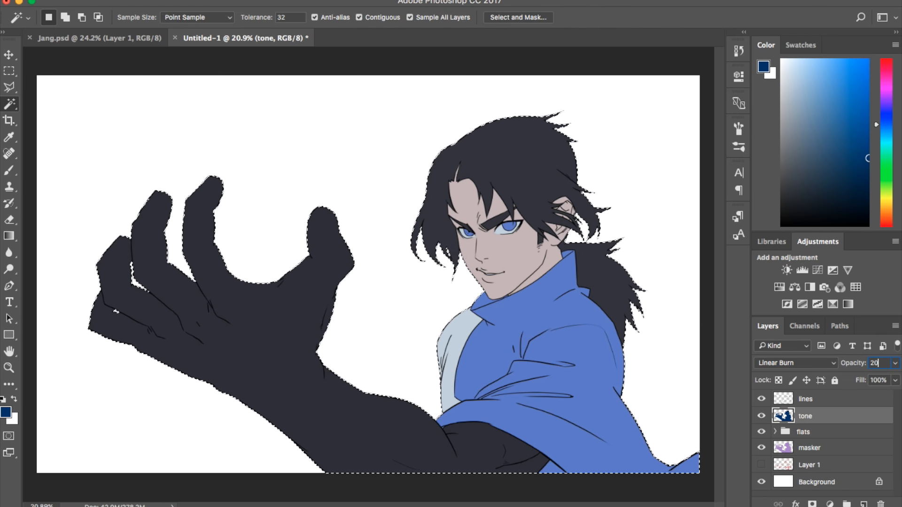
key("BackSpace")
key("BackSpace")
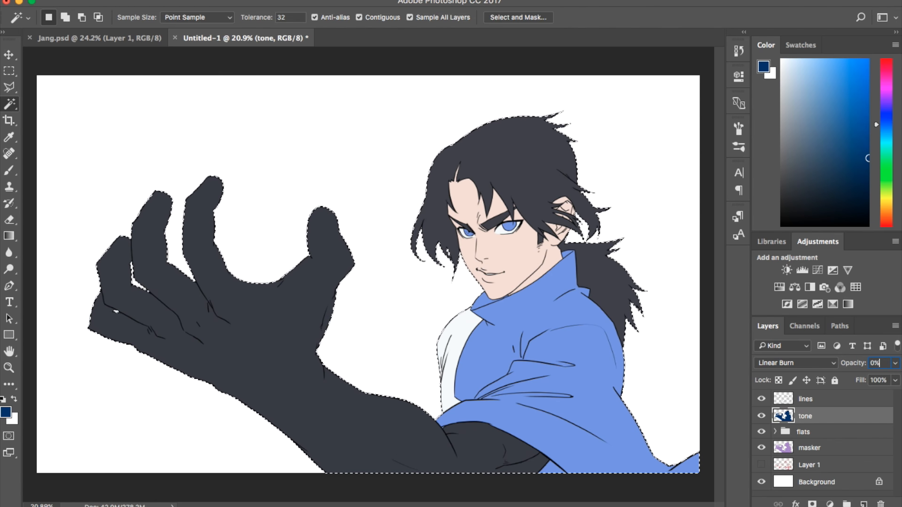
type("1")
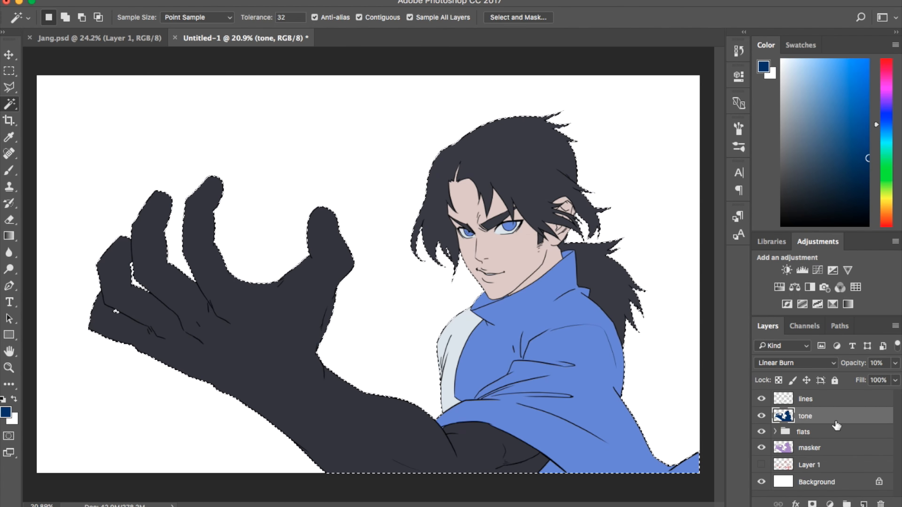
Duplicate the tone layer and rename the copy "shadow"
right_click(837, 424)
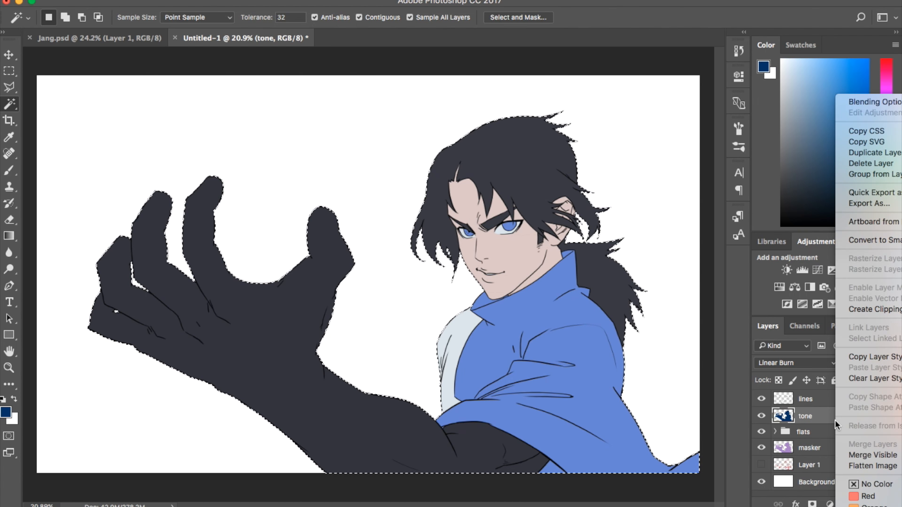
left_click(867, 152)
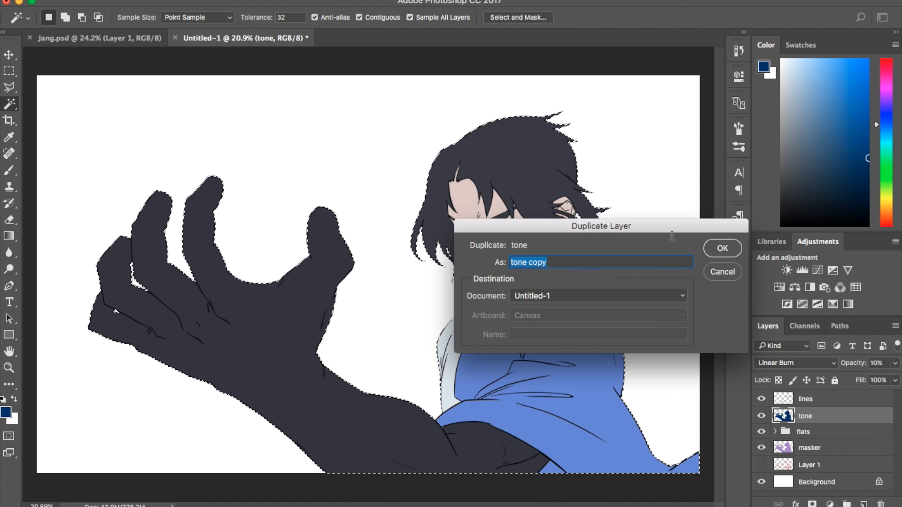
left_click(713, 255)
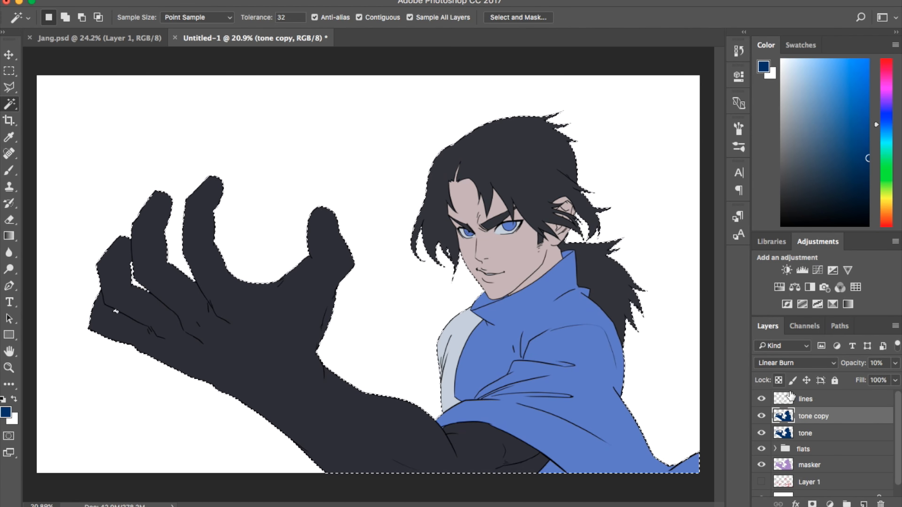
double_click(816, 426)
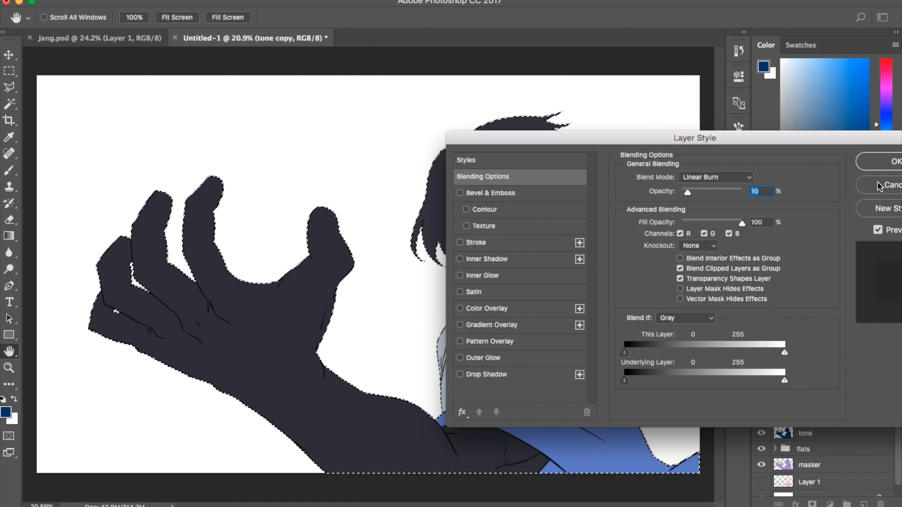
left_click(881, 184)
double_click(811, 416)
type("sh")
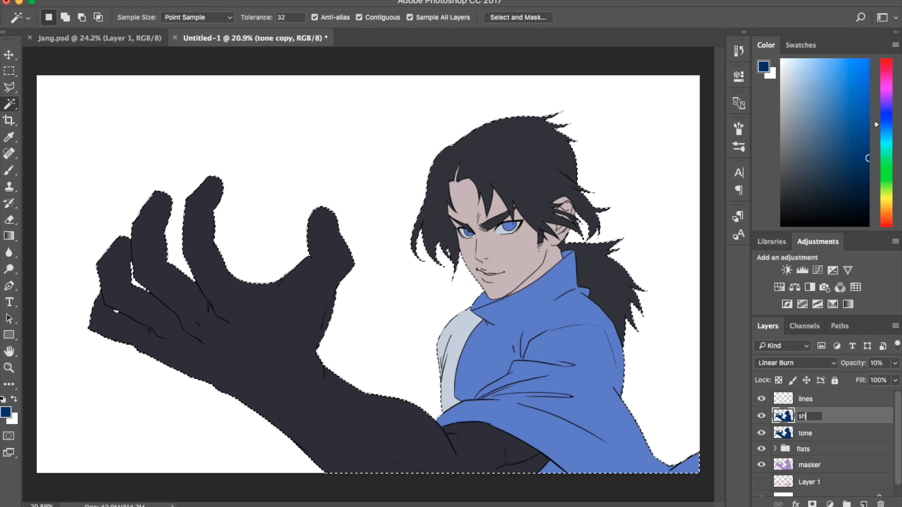
type("adow")
key("Return")
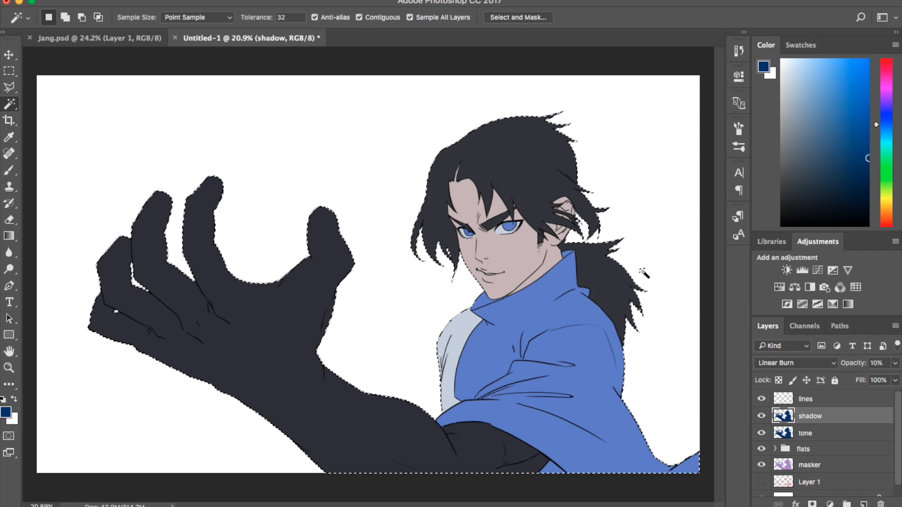
Clear the selected figure area on the shadow layer and set that layer's opacity to 35%
key("Delete")
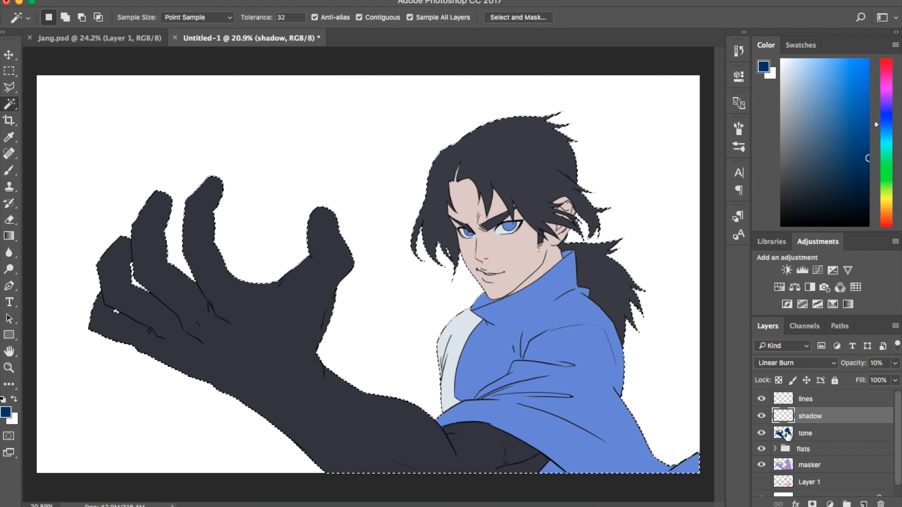
left_click(898, 367)
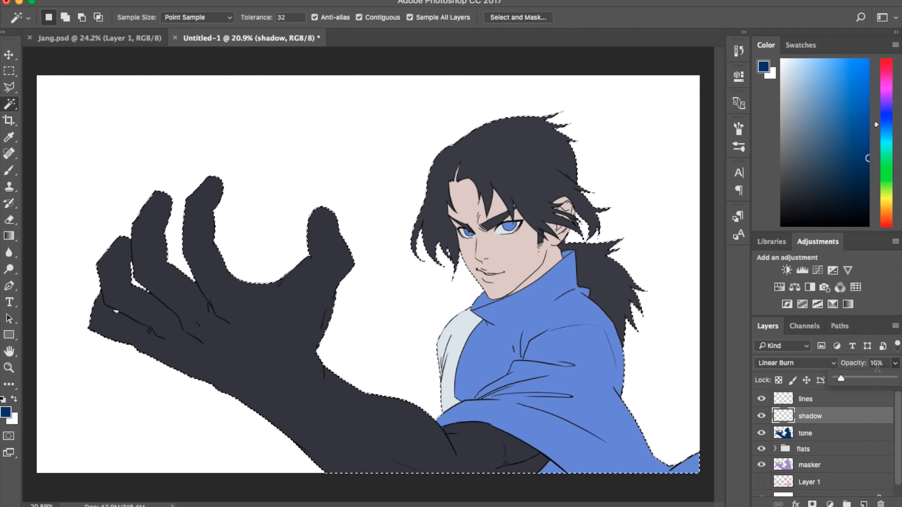
left_click(869, 366)
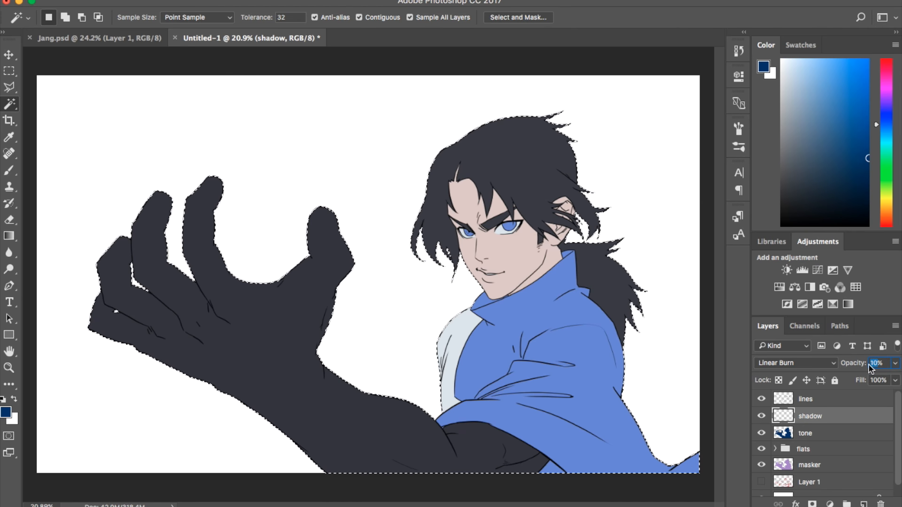
type("35")
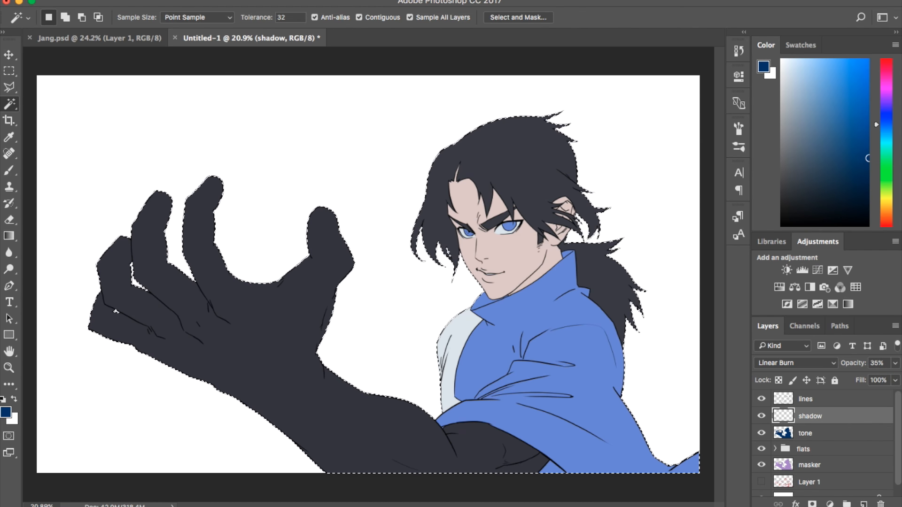
left_click(792, 380)
Paint the shadow on the neck below the jawline on the shadow layer with a size 45 brush
key("b")
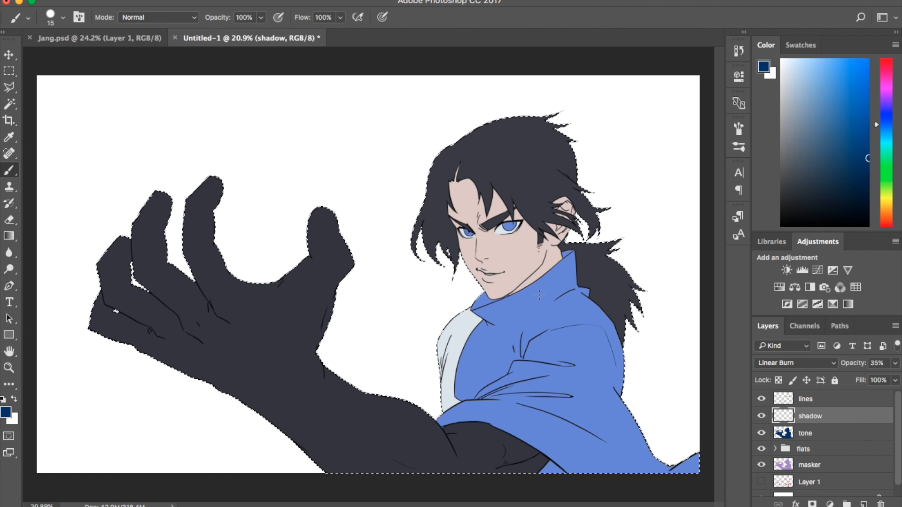
key("bracketright")
key("bracketright")
key("bracketright")
key("bracketright")
key("bracketright")
key("bracketright")
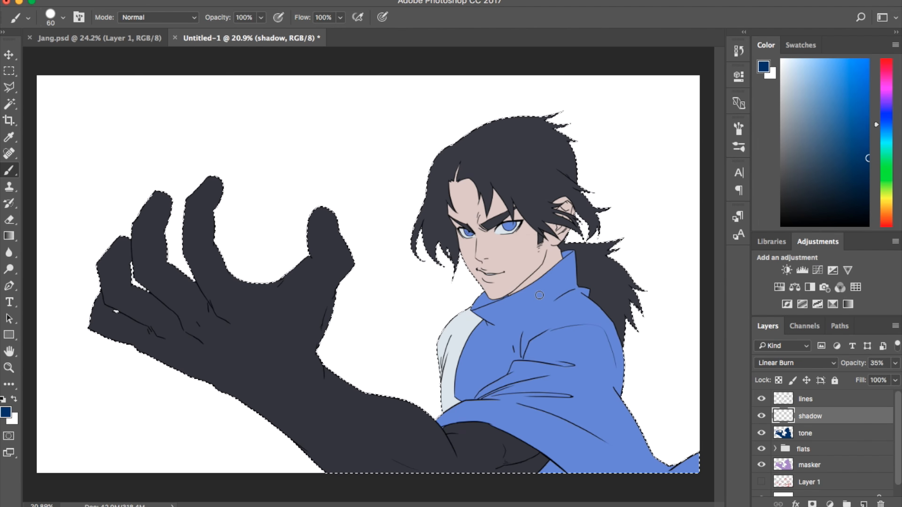
key("bracketleft")
key("bracketleft")
key("bracketleft")
key("bracketleft")
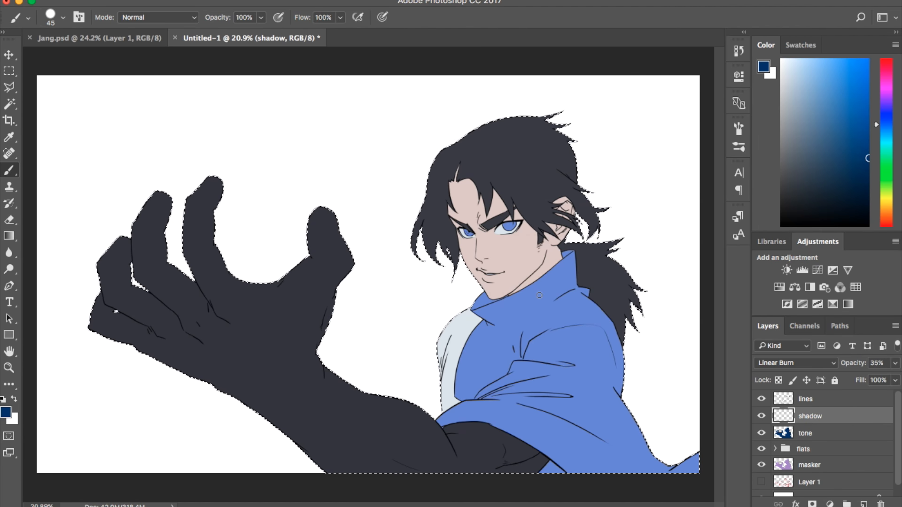
scroll(540, 295, "up", 3)
scroll(539, 294, "up", 4)
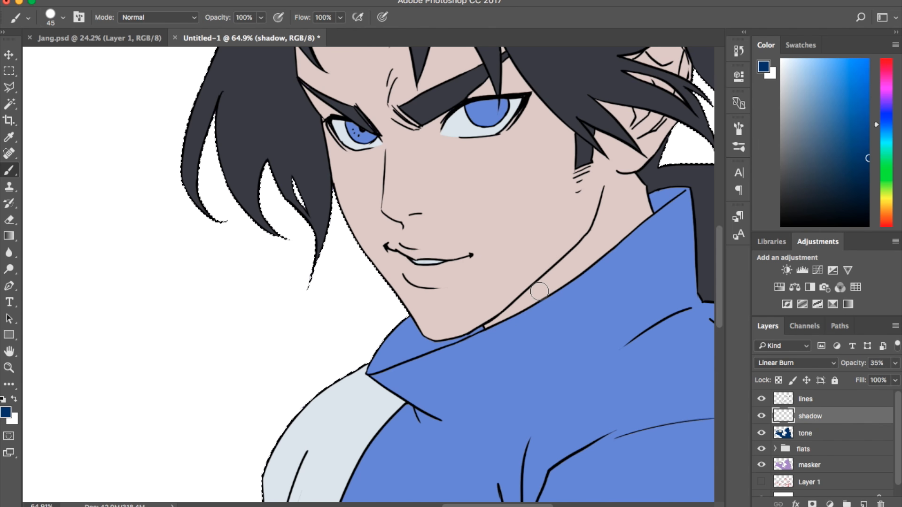
mouse_move(487, 326)
left_mouse_down()
mouse_move(590, 234)
mouse_move(536, 298)
mouse_move(565, 277)
mouse_move(554, 290)
mouse_move(505, 301)
mouse_move(555, 288)
mouse_move(509, 317)
mouse_move(547, 291)
mouse_move(512, 315)
mouse_move(587, 232)
left_mouse_up()
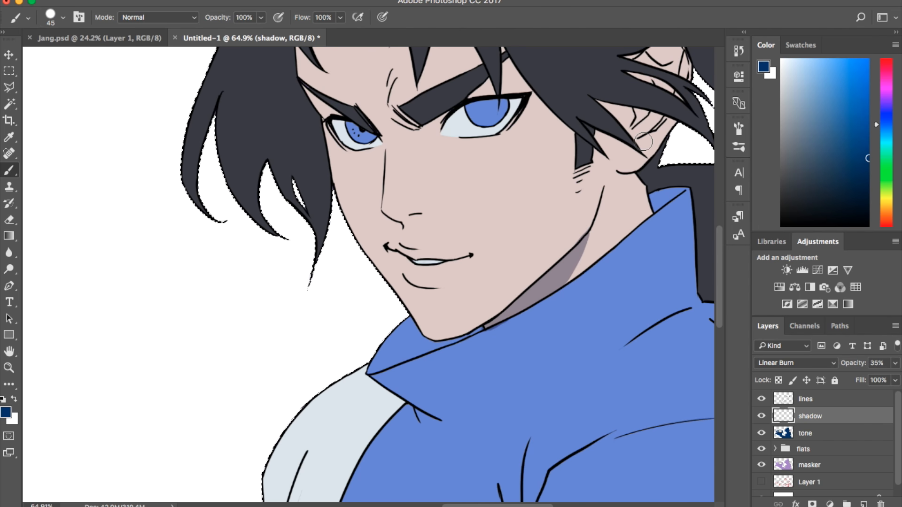
Paint the chin's cast shadow inside the front of the blue collar
scroll(718, 249, "up", 4)
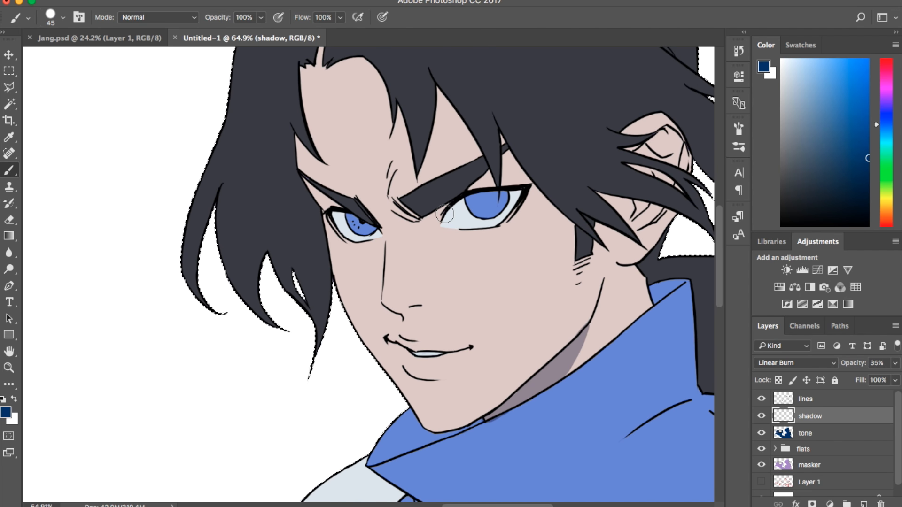
mouse_move(482, 418)
left_mouse_down()
mouse_move(418, 443)
mouse_move(435, 433)
mouse_move(423, 431)
mouse_move(382, 458)
mouse_move(414, 437)
left_mouse_up()
left_click_drag(377, 463, 418, 428)
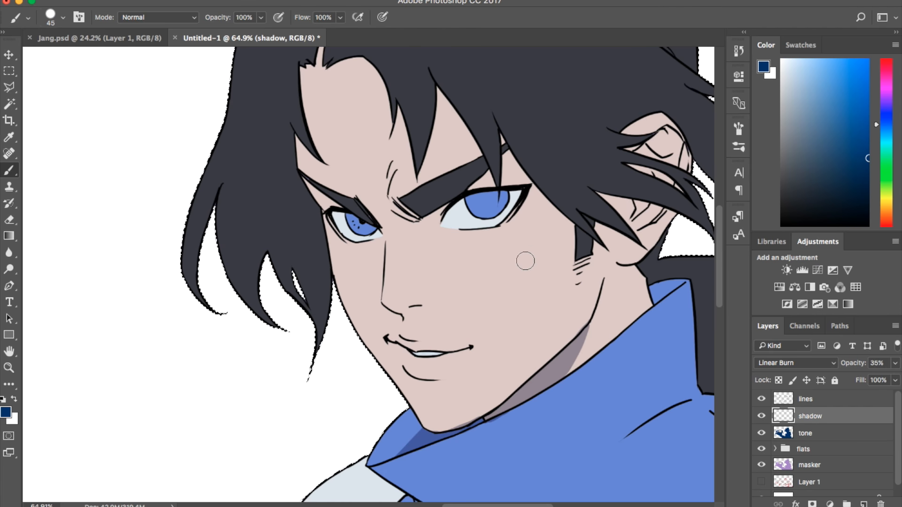
Reduce the brush to size 10 and draw the shadow edges around both eyes and beneath the eyebrows
key("bracketleft")
key("bracketleft")
key("bracketleft")
key("bracketleft")
key("bracketleft")
left_click_drag(416, 220, 436, 219)
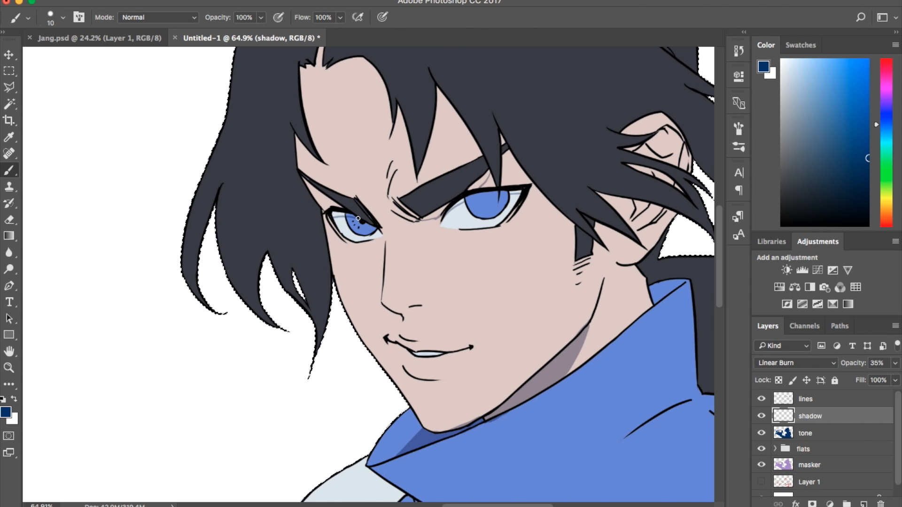
left_click_drag(358, 219, 368, 228)
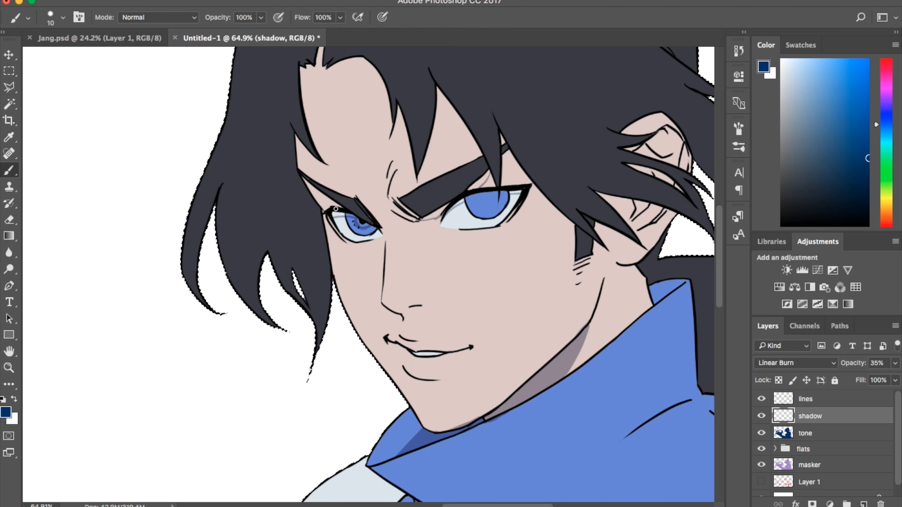
left_click_drag(332, 208, 309, 185)
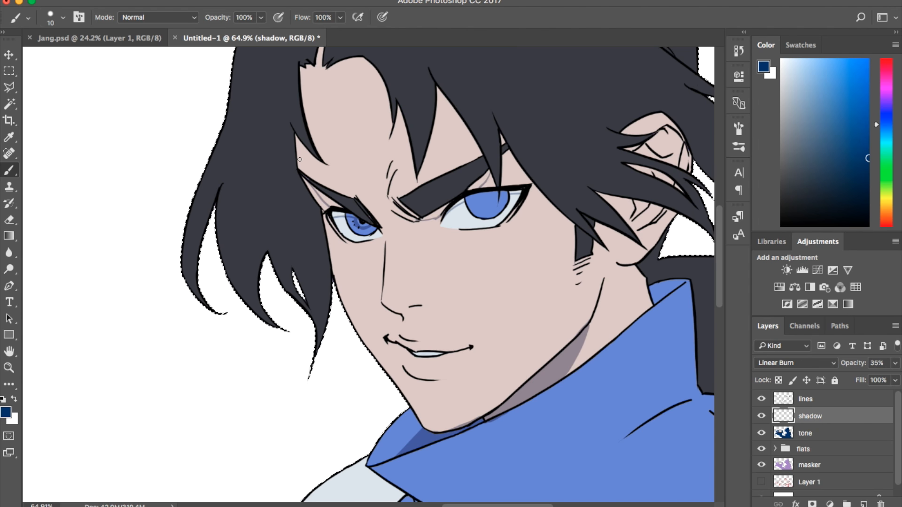
Draw shadow outlines on the front hair locks and along the hairline and bangs across the forehead
mouse_move(288, 130)
left_mouse_down()
mouse_move(245, 230)
mouse_move(268, 242)
mouse_move(249, 241)
mouse_move(276, 201)
left_mouse_up()
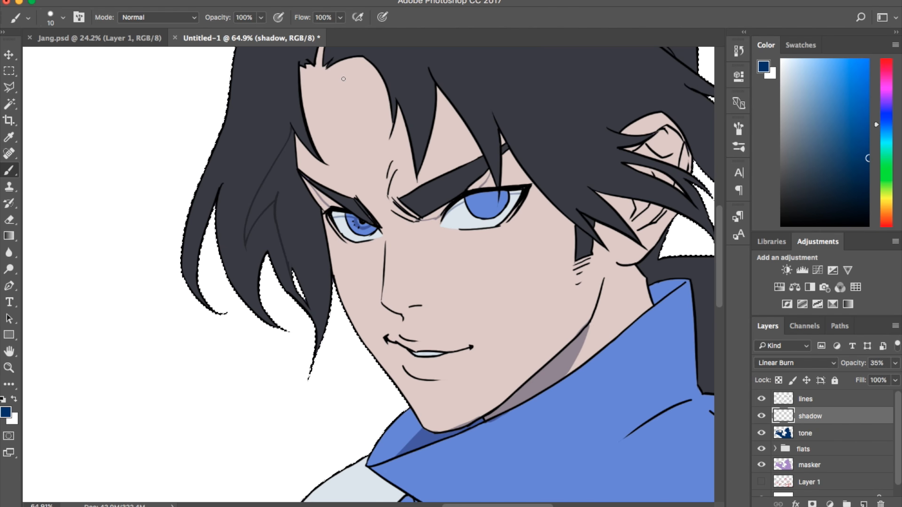
left_click_drag(426, 70, 428, 148)
left_click_drag(440, 106, 474, 165)
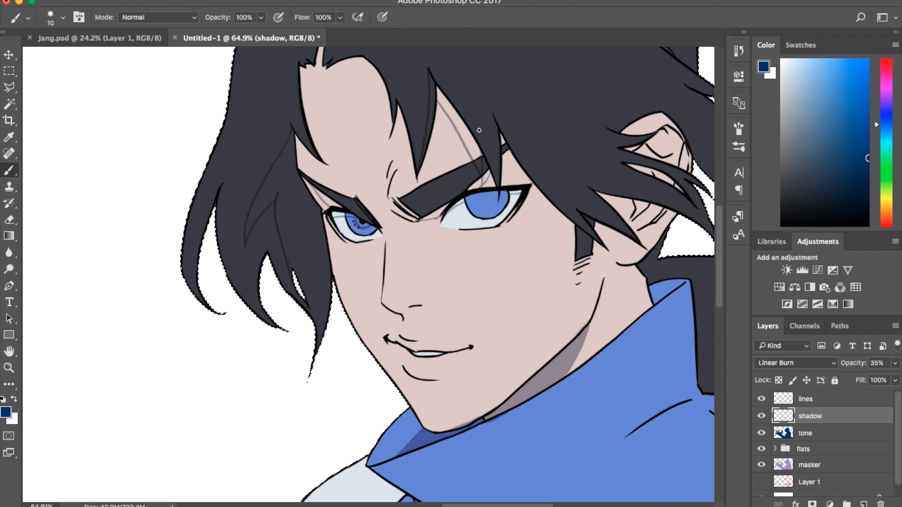
mouse_move(342, 60)
left_mouse_down()
mouse_move(373, 80)
mouse_move(381, 141)
left_mouse_up()
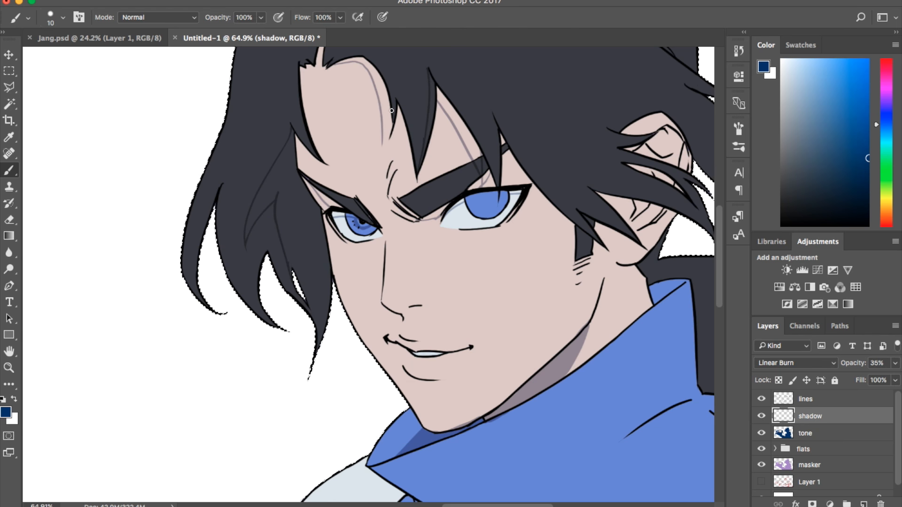
mouse_move(390, 100)
left_mouse_down()
mouse_move(380, 137)
mouse_move(390, 137)
mouse_move(378, 151)
mouse_move(397, 123)
mouse_move(405, 192)
left_mouse_up()
left_click_drag(413, 155, 406, 190)
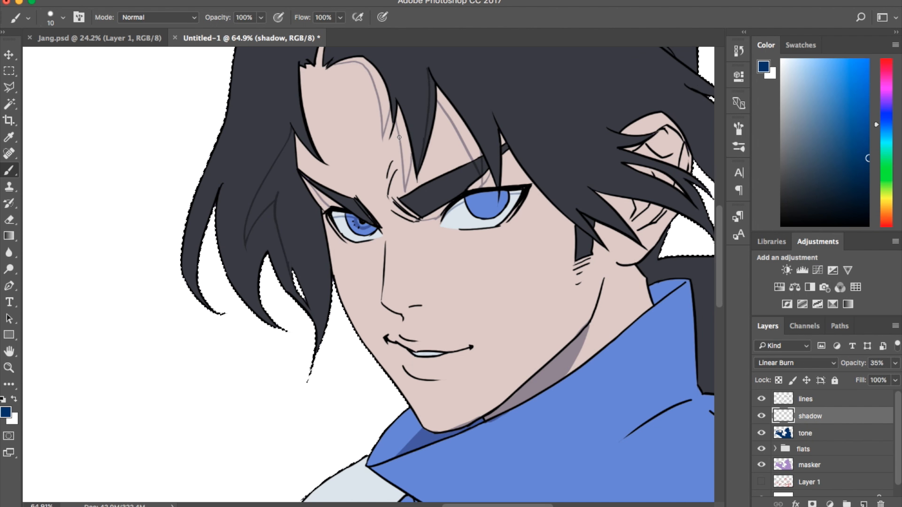
Outline the hair's cast shadow along the temple and cheek, and the shadow shapes inside the ear
left_click_drag(504, 158, 597, 272)
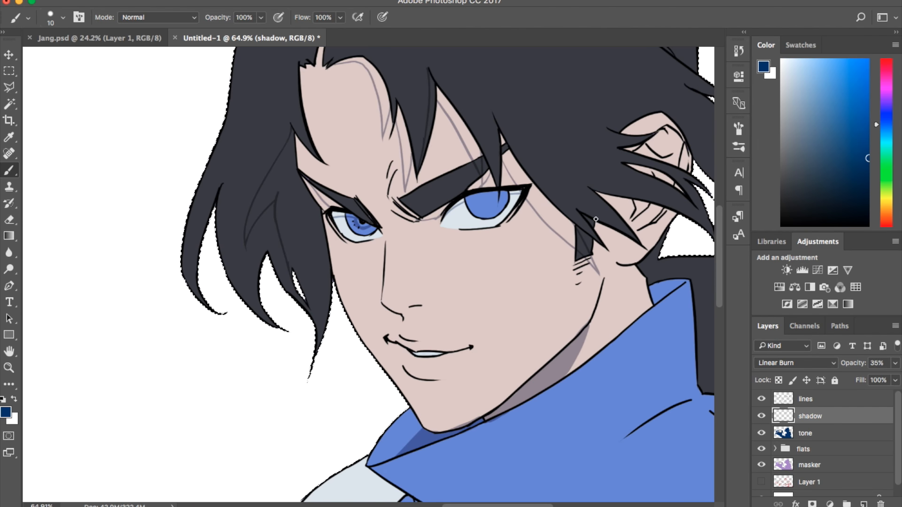
left_click_drag(596, 219, 639, 267)
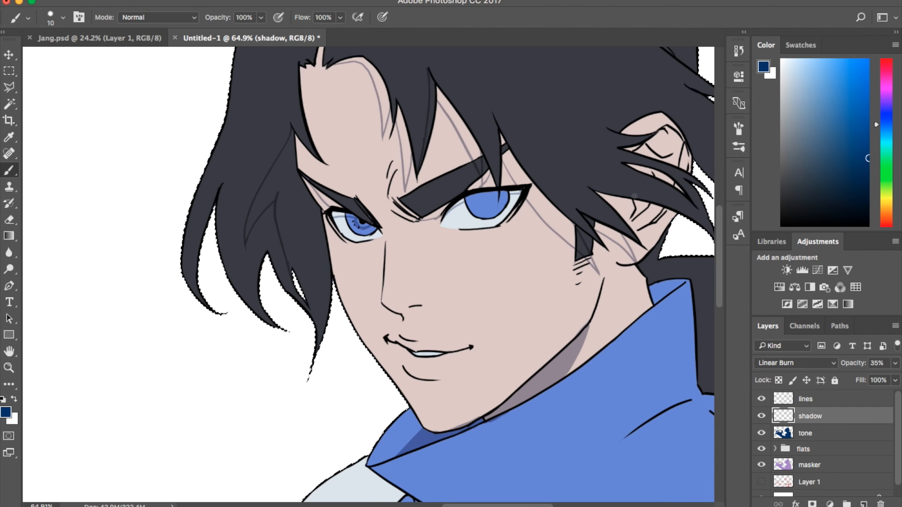
scroll(633, 254, "left", 2)
scroll(410, 200, "right", 10)
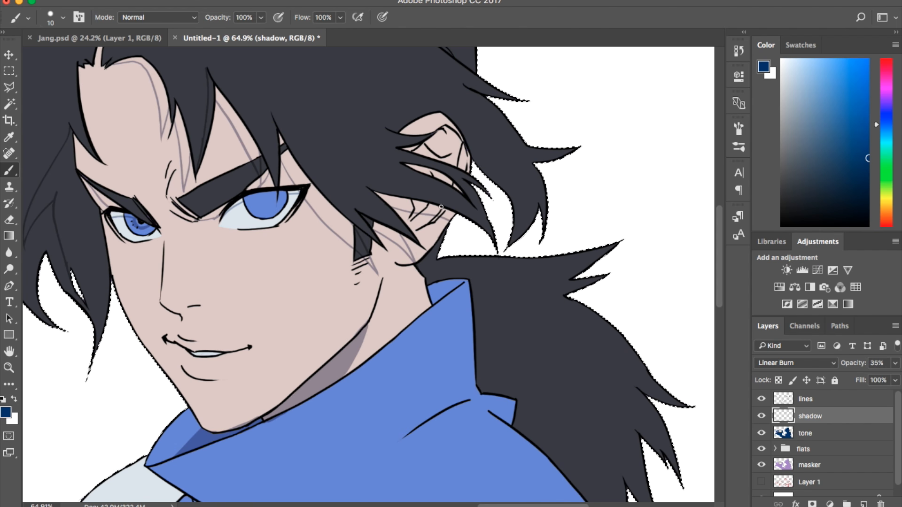
mouse_move(452, 152)
left_mouse_down()
mouse_move(423, 146)
mouse_move(457, 162)
left_mouse_up()
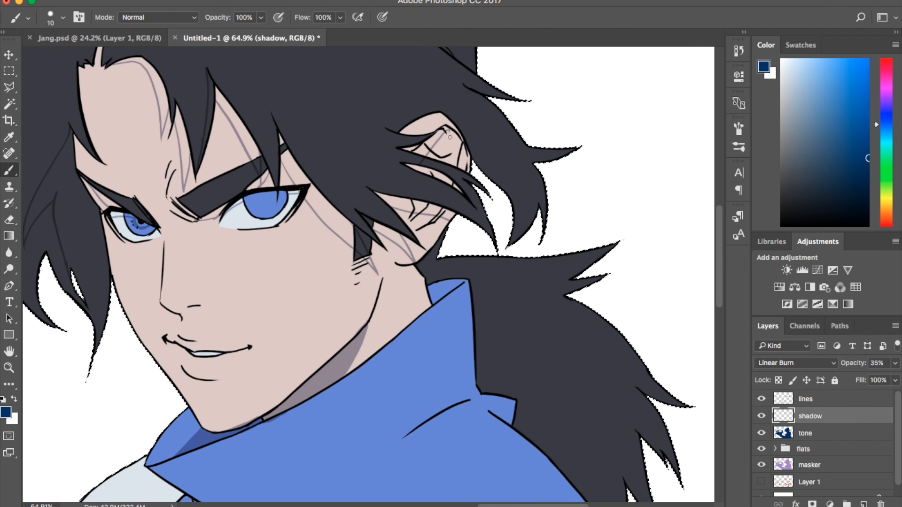
left_click_drag(427, 158, 445, 151)
Draw shadow outlines on the hair lock behind the ear, the side hair, and the ponytail with its spiky tips
left_click_drag(459, 123, 523, 225)
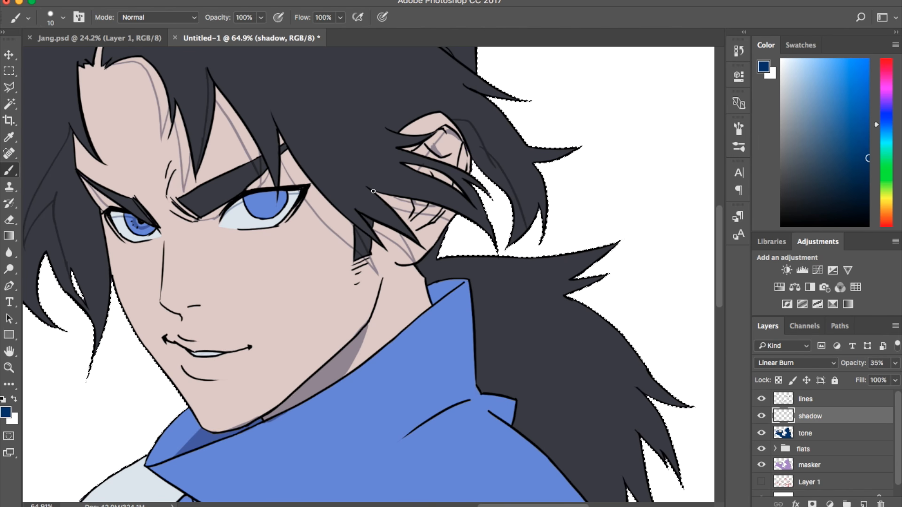
mouse_move(343, 160)
left_mouse_down()
mouse_move(399, 204)
mouse_move(367, 177)
left_mouse_up()
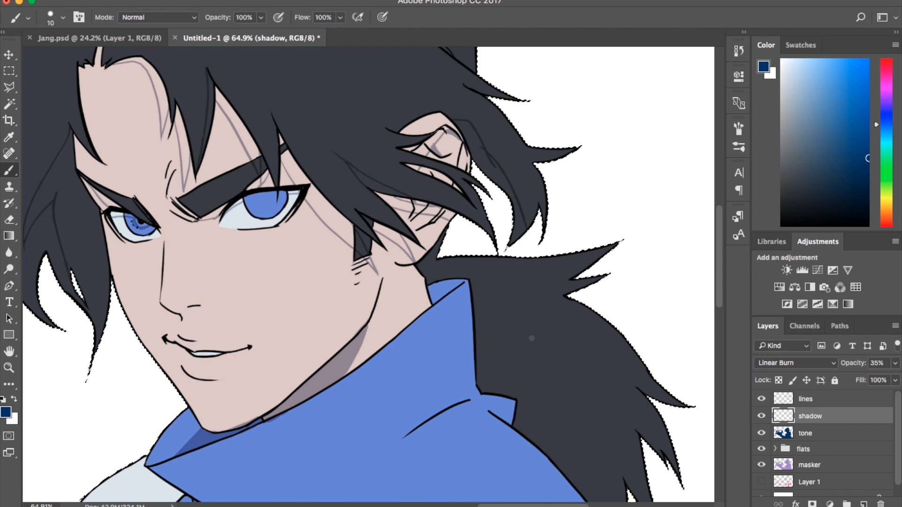
left_click_drag(486, 259, 497, 394)
scroll(540, 355, "right", 8)
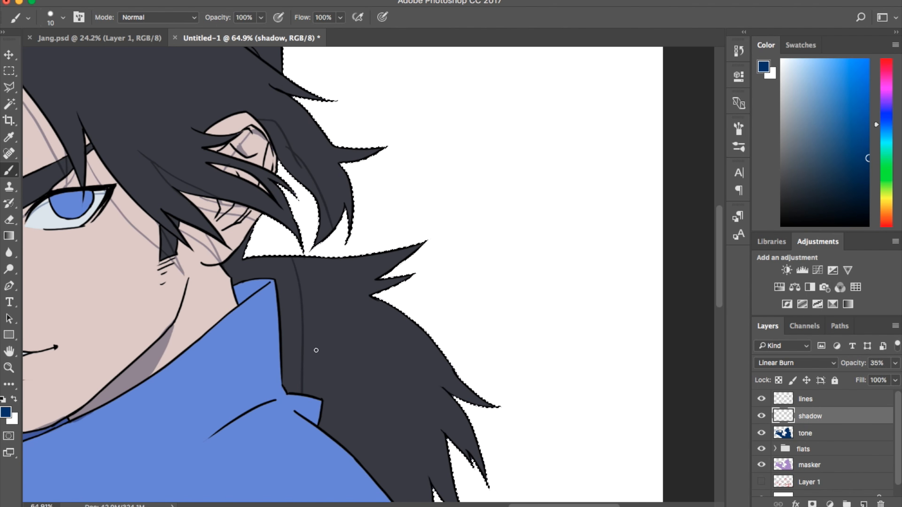
left_click_drag(300, 344, 366, 394)
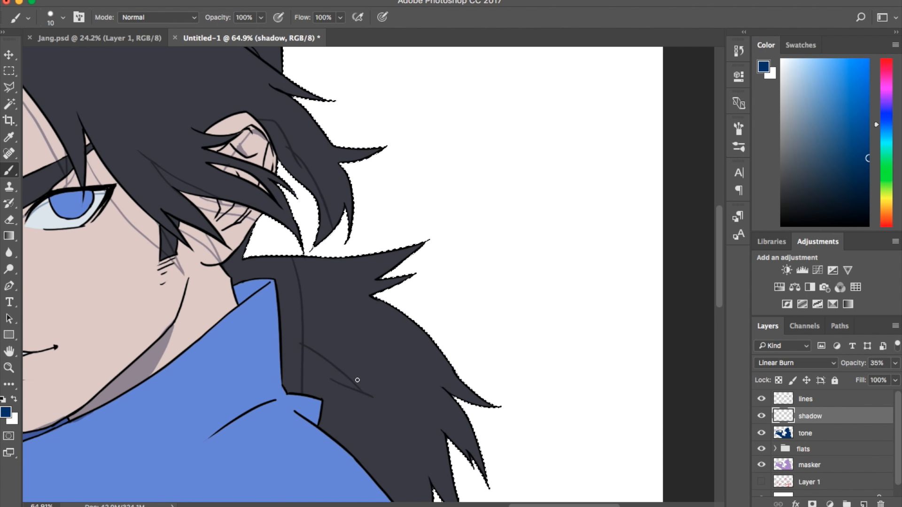
scroll(421, 279, "down", 5)
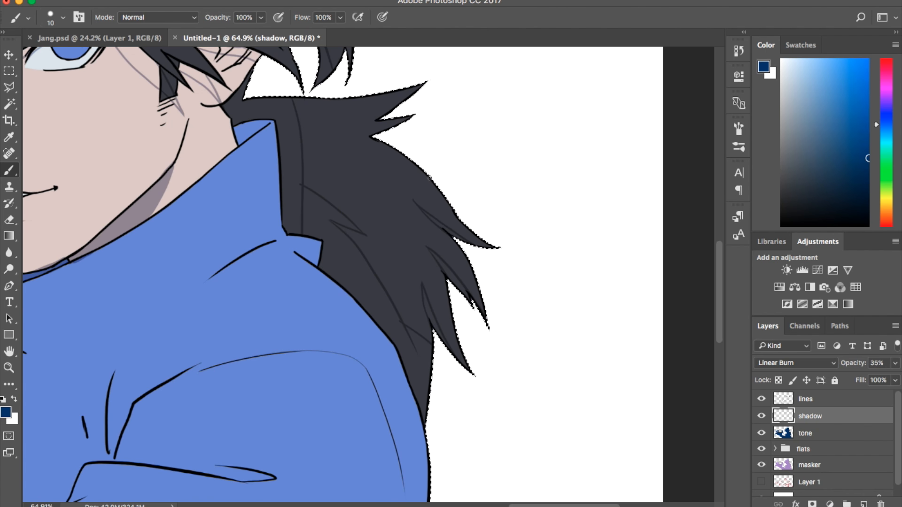
left_click_drag(364, 113, 425, 84)
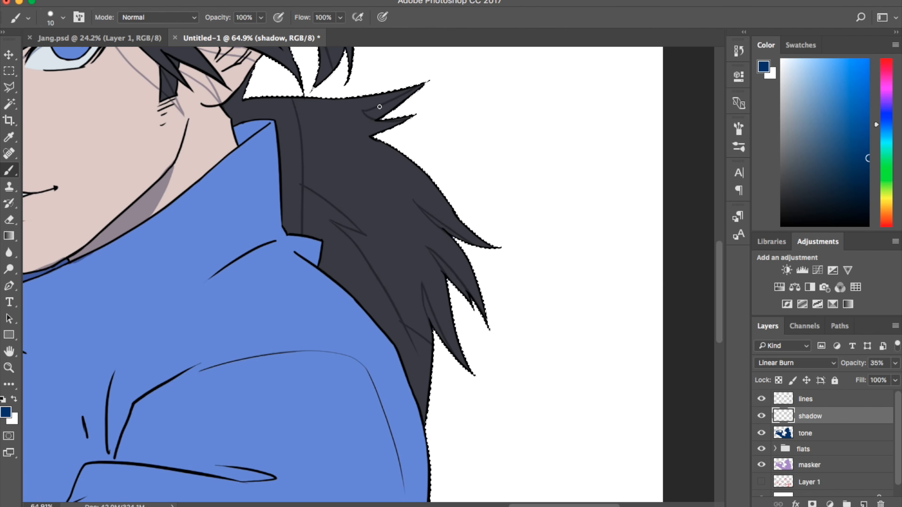
Draw shadow shapes along the fabric folds of the white garment and the blue jacket's chest and sleeve
scroll(257, 274, "down", 5)
scroll(257, 274, "left", 6)
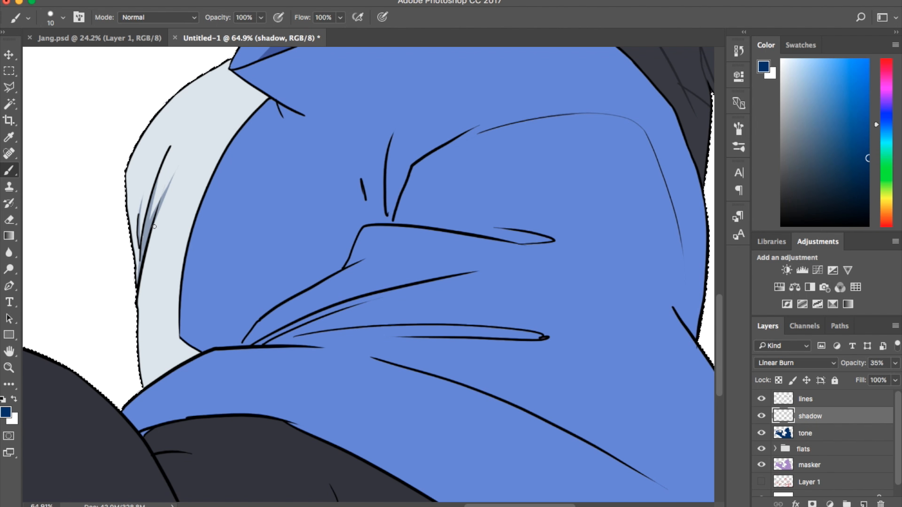
left_click_drag(413, 179, 575, 229)
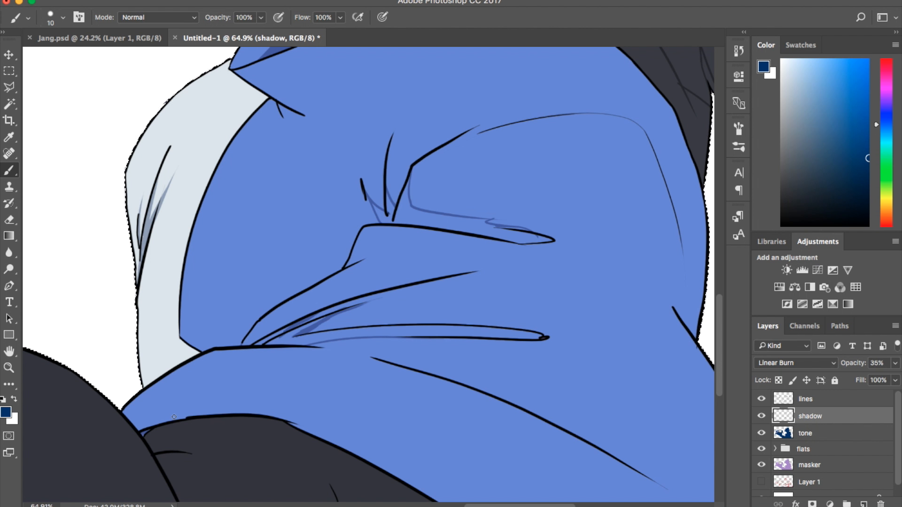
Hide the flats group and draw shadow outlines on the arm just inside the jacket sleeve's lower edge
left_click(762, 449)
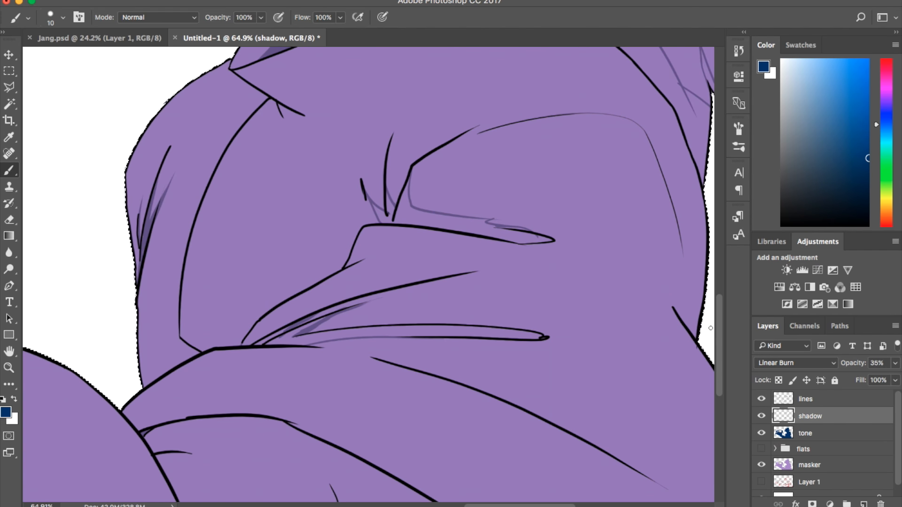
scroll(514, 282, "down", 3)
scroll(514, 282, "up", 5)
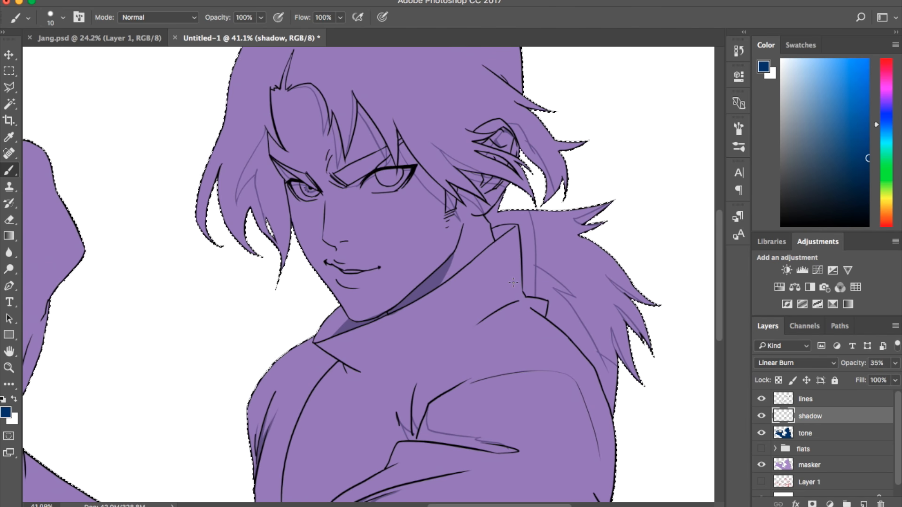
scroll(513, 282, "down", 7)
scroll(514, 282, "right", 3)
scroll(513, 282, "down", 2)
scroll(514, 282, "left", 4)
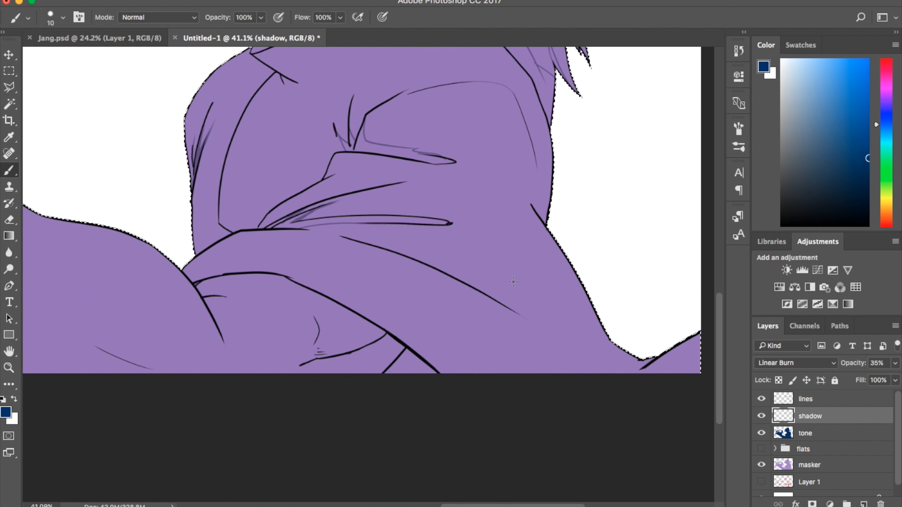
left_click_drag(286, 278, 392, 373)
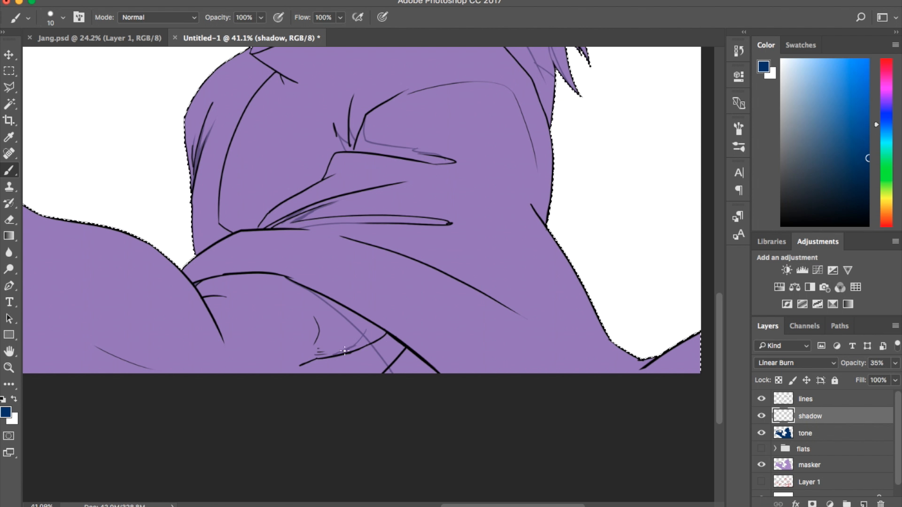
left_click_drag(390, 341, 345, 373)
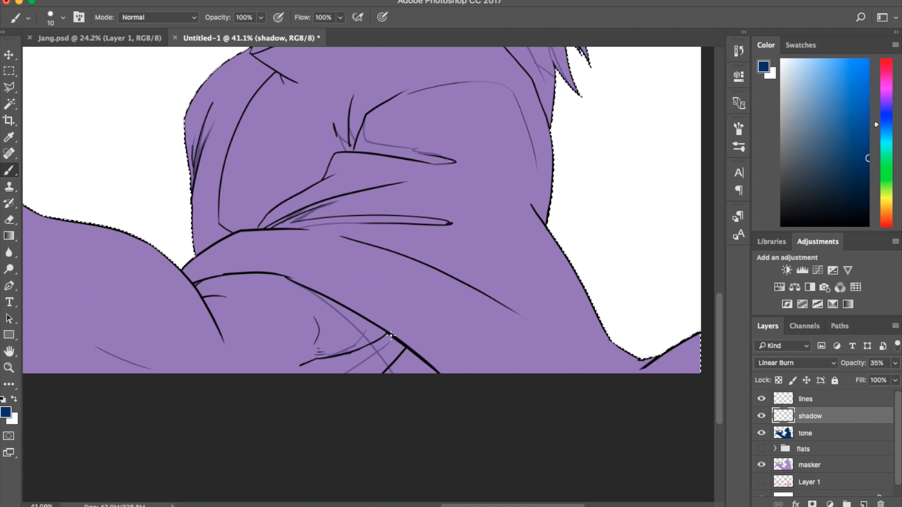
Outline closed shadow shapes on the outstretched hand's thumb and on the lower segments of the fingers
scroll(561, 375, "left", 10)
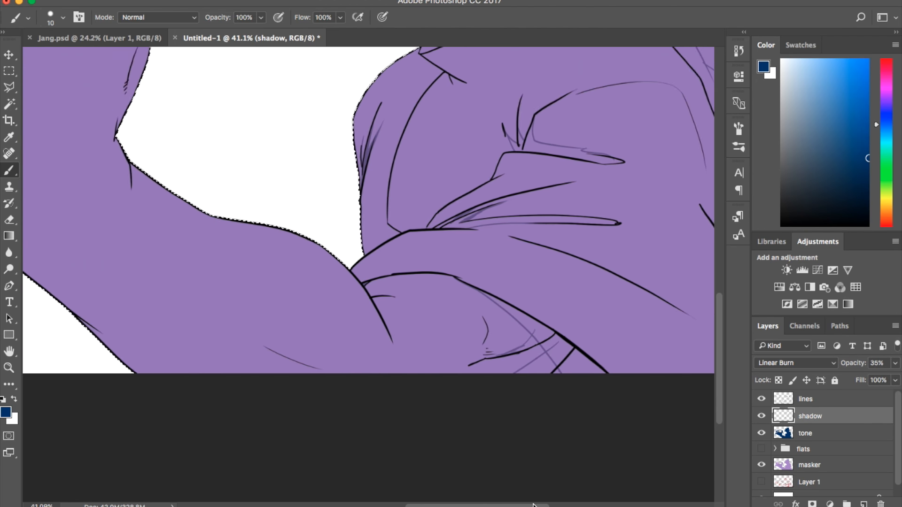
scroll(505, 497, "left", 3)
scroll(372, 483, "up", 10)
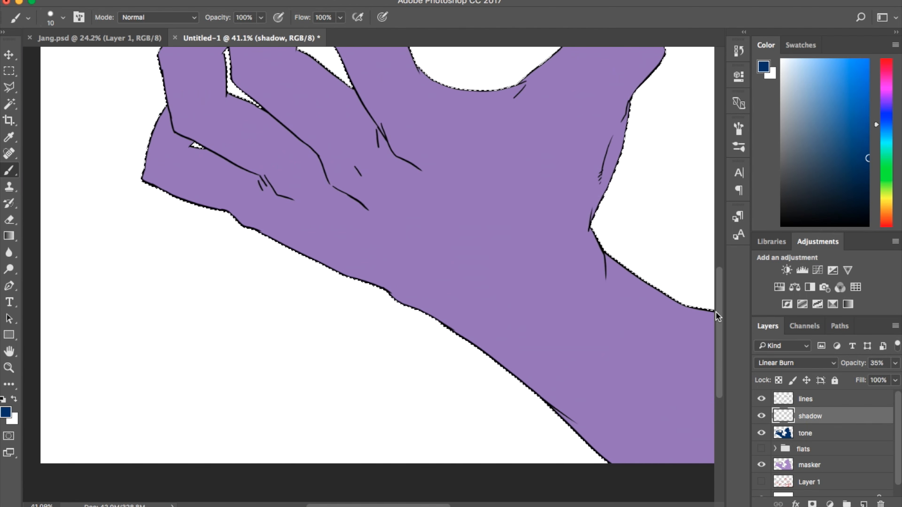
left_click_drag(717, 312, 717, 272)
scroll(395, 293, "up", 5)
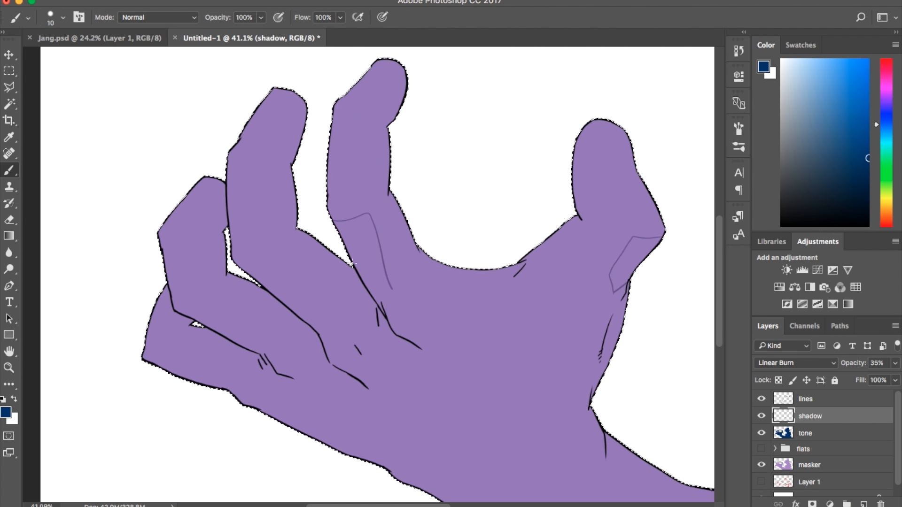
left_click_drag(350, 257, 396, 293)
left_click_drag(245, 270, 330, 316)
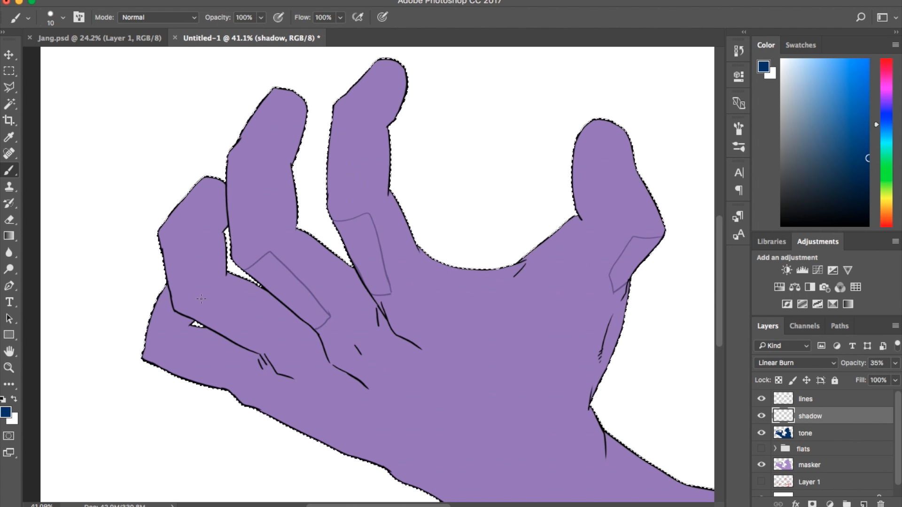
left_click_drag(184, 314, 208, 302)
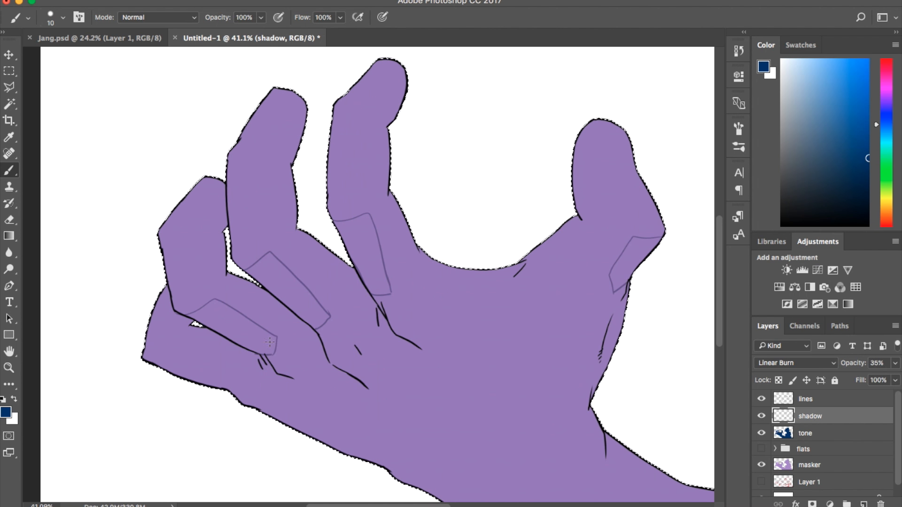
Outline shadow shapes below the knuckles, along the hand's outer edge and tendon, and on the wrist and forearm
left_click_drag(333, 362, 374, 394)
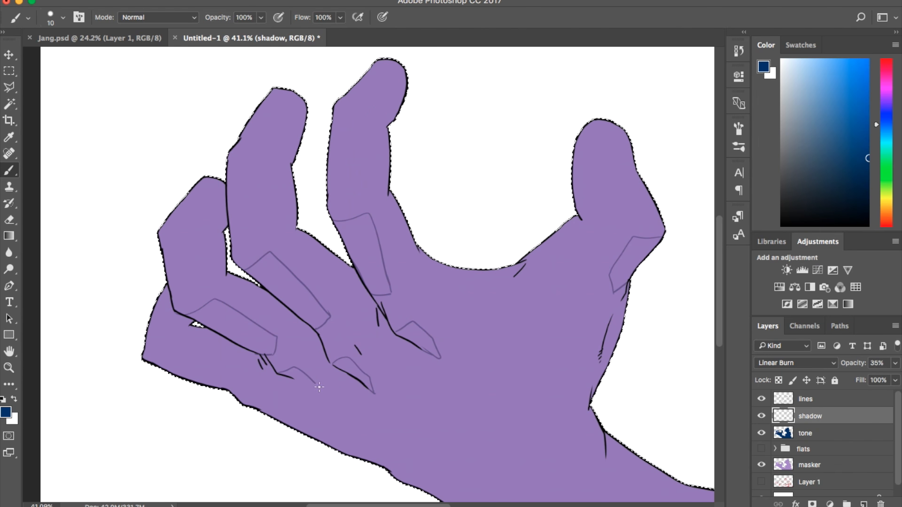
left_click_drag(319, 387, 423, 438)
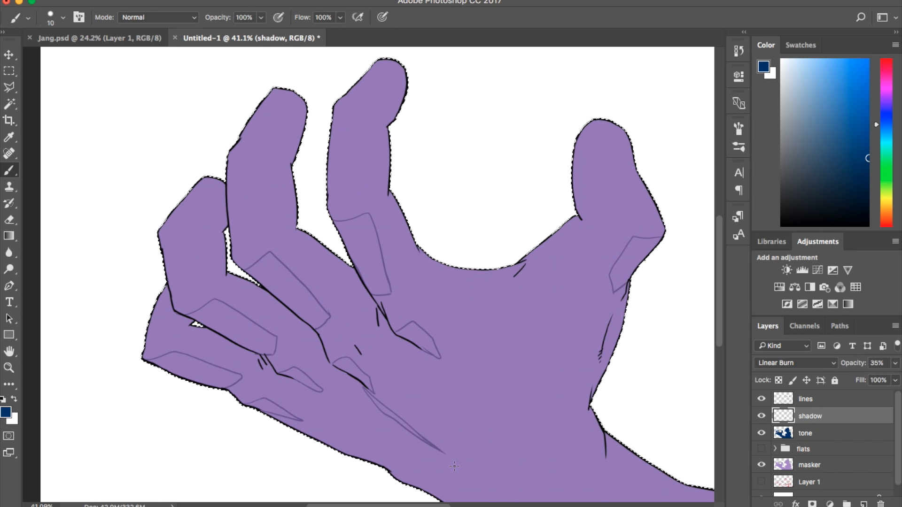
left_click_drag(719, 275, 720, 334)
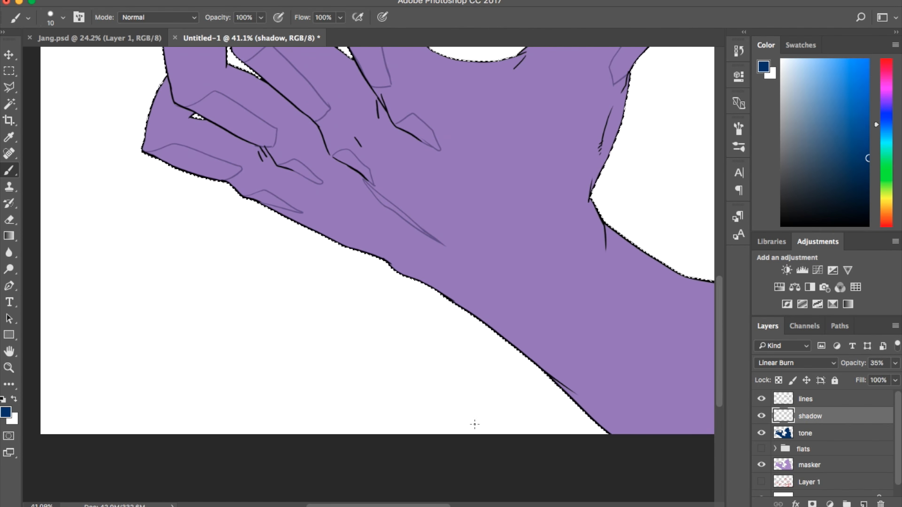
scroll(475, 424, "right", 5)
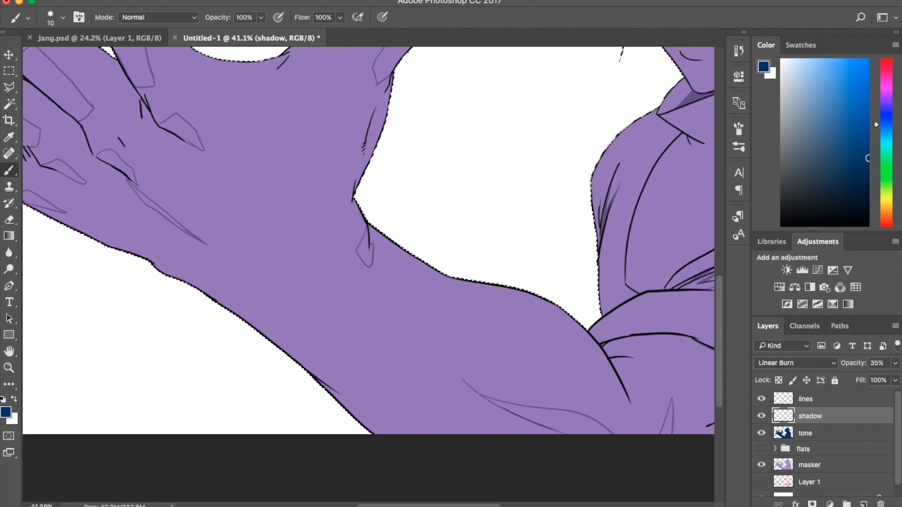
Outline a shadow shape beside the short creases on the jacket's chest, undoing a stray stroke at the sleeve edge
scroll(538, 494, "right", 7)
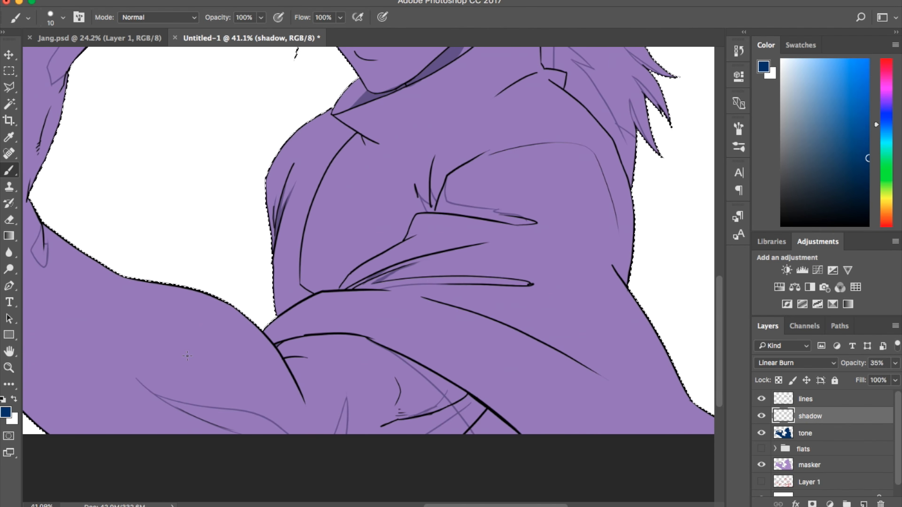
mouse_move(287, 344)
left_mouse_down()
mouse_move(320, 356)
mouse_move(284, 355)
mouse_move(314, 354)
mouse_move(284, 353)
left_mouse_up()
key("super+z")
left_click_drag(719, 284, 724, 235)
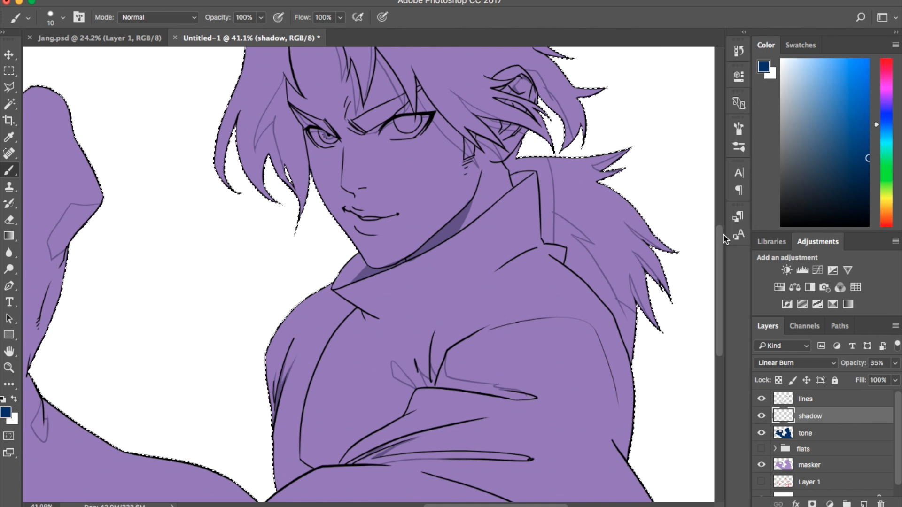
Try selecting the arm and an outlined shadow shape on the hand with the Magic Wand at tolerance 32
scroll(650, 256, "down", 8)
key("w")
scroll(162, 190, "down", 3)
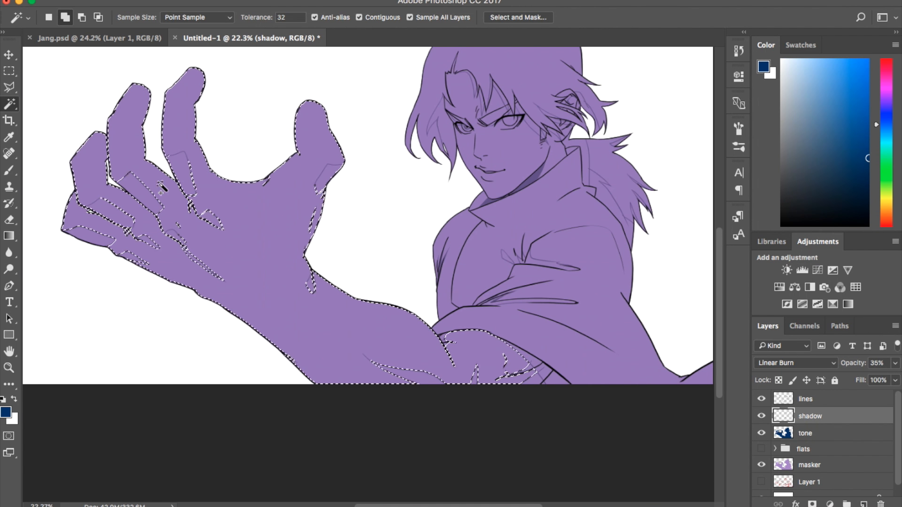
left_click(145, 197)
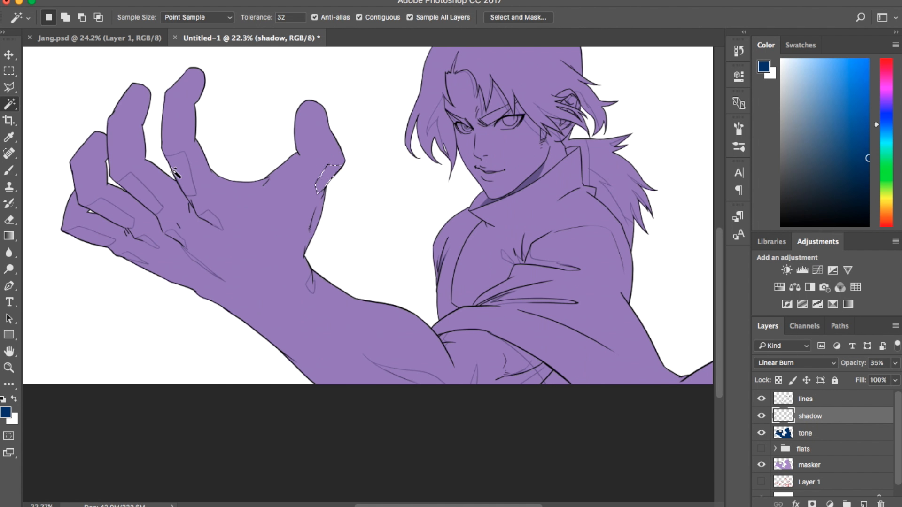
Try selecting the hand's unshaded area around the shadow outlines with the Magic Wand, then clear the selection
scroll(176, 174, "up", 3)
scroll(176, 173, "left", 5)
scroll(176, 174, "up", 2)
key("b")
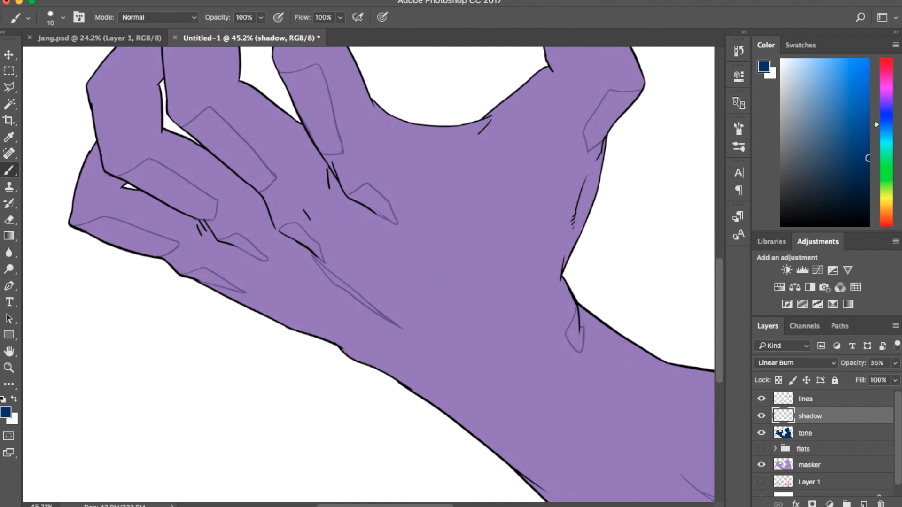
key("w")
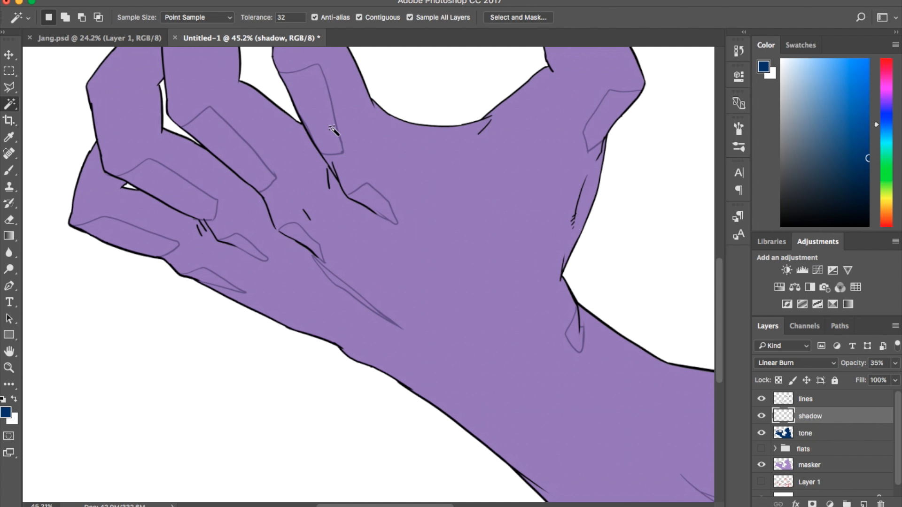
left_click(427, 202, "shift")
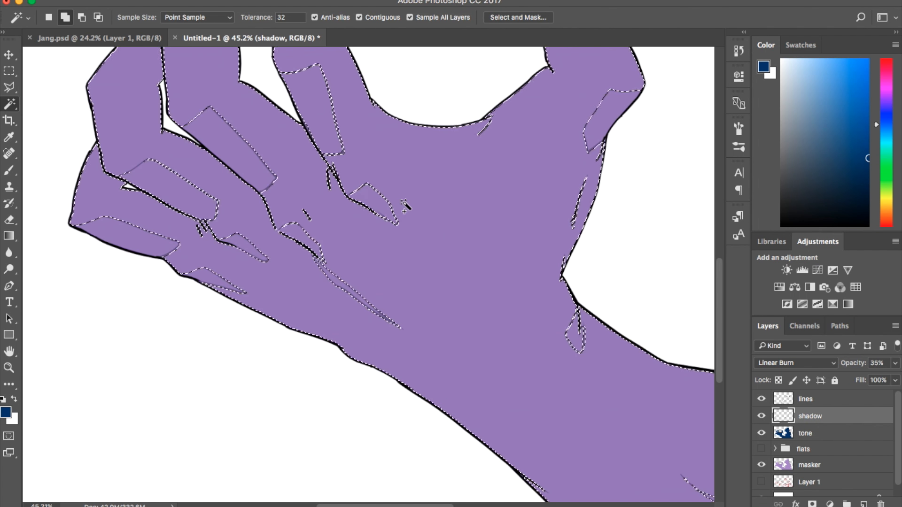
key("ctrl+h")
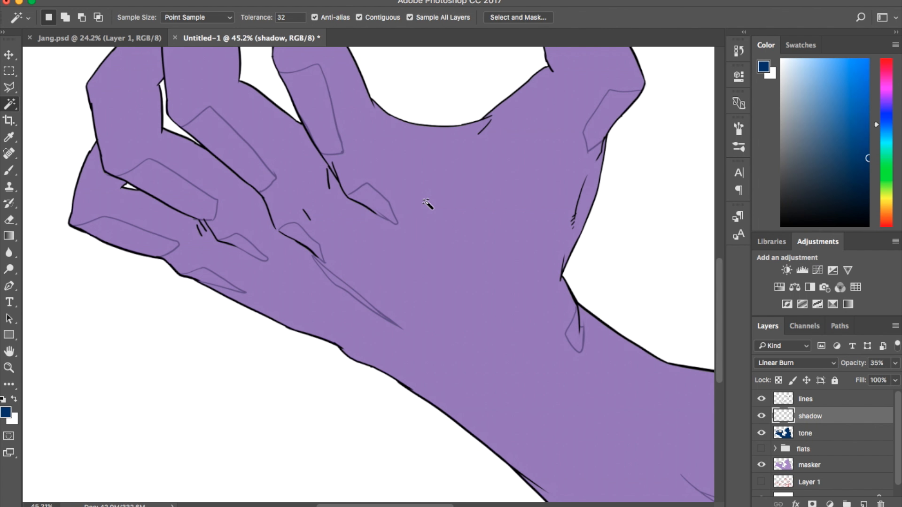
Try adding the finger, knuckle and thumb shadow shapes to one Magic Wand selection, then clear it
key("b")
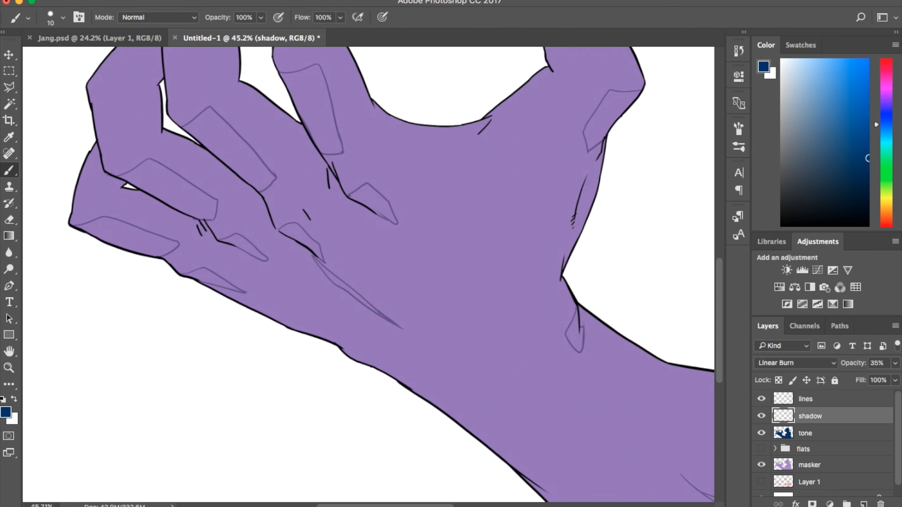
key("w")
left_click(376, 206)
left_click(328, 93, "shift")
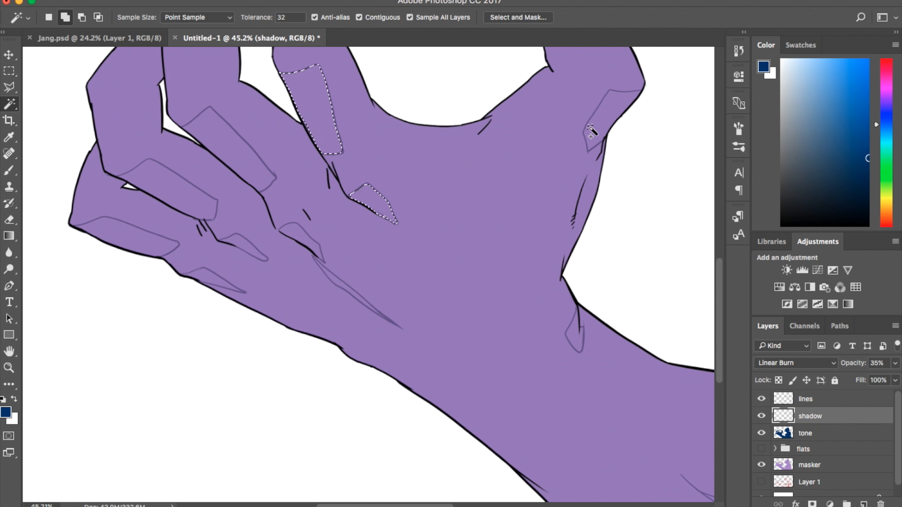
left_click(591, 133, "shift")
left_click(291, 216, "shift")
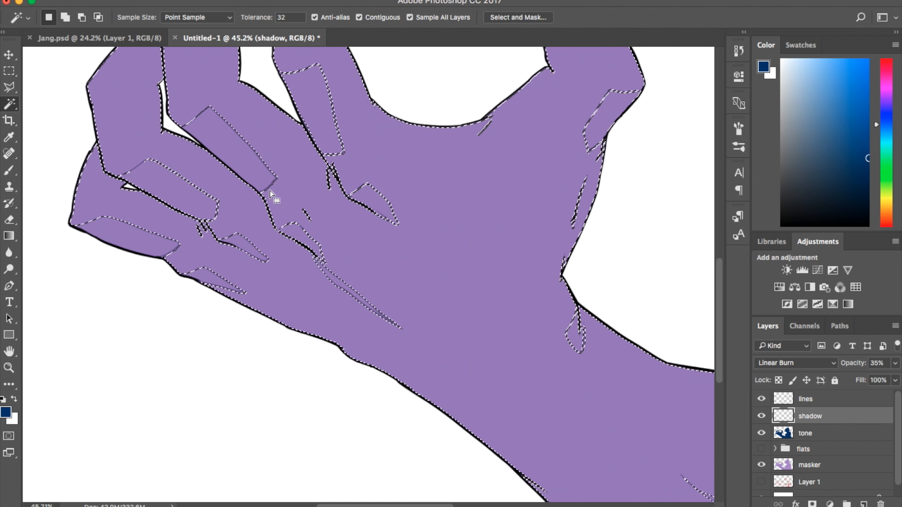
key("ctrl+h")
key("b")
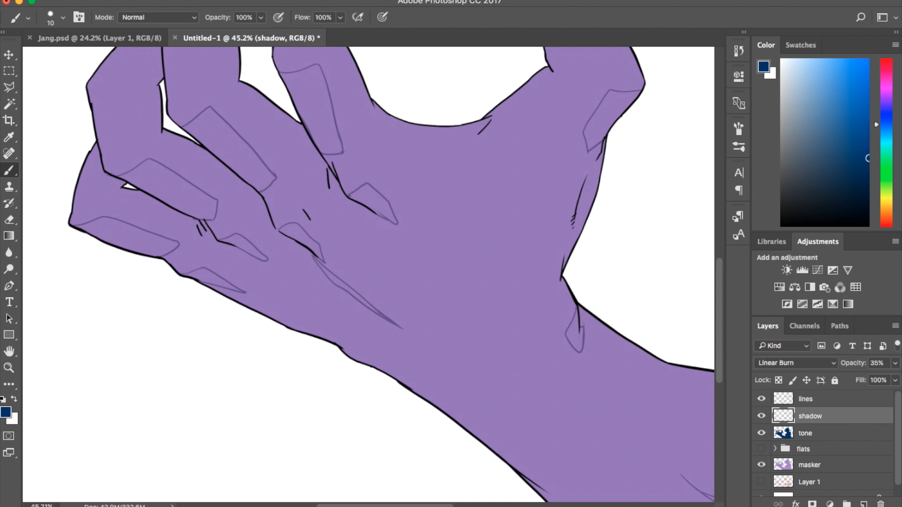
key("w")
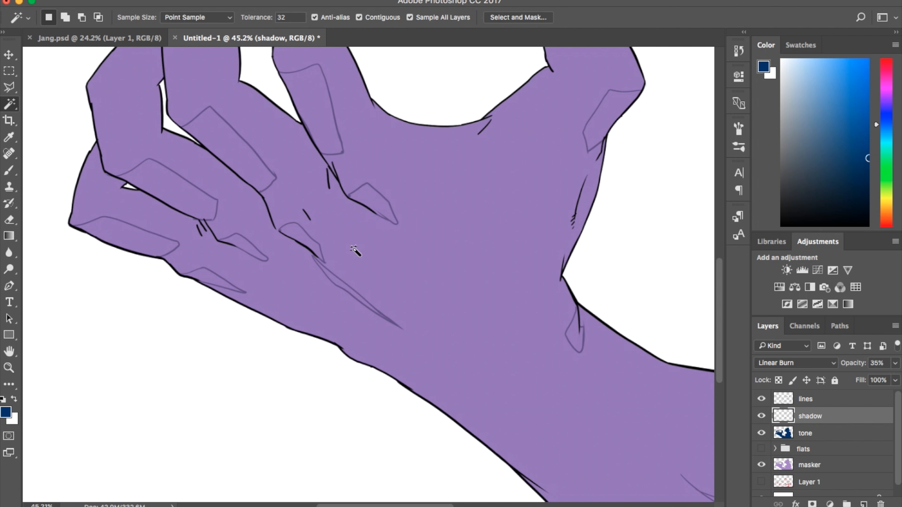
Try selecting the knuckle, two finger, thumb and wrist shadow shapes together with the Magic Wand, then clear the selection
left_click(299, 235)
left_click(232, 141, "shift")
left_click(323, 137, "shift")
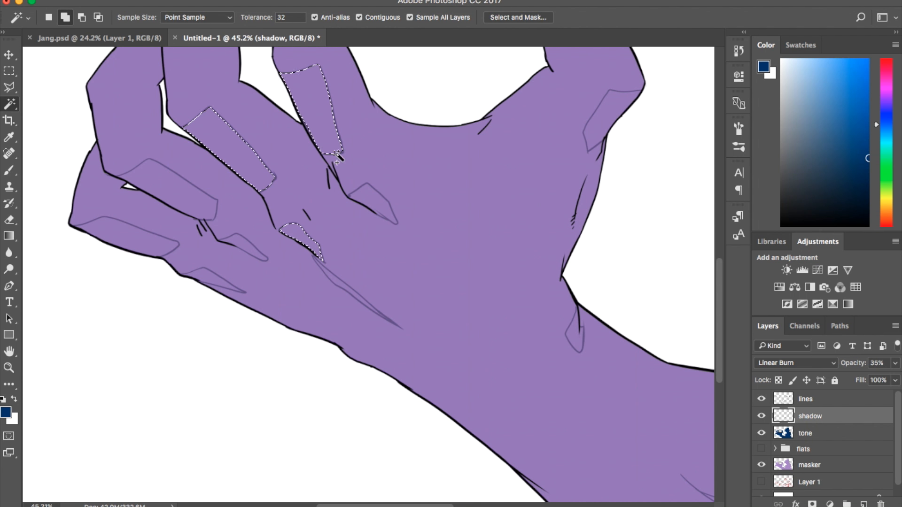
left_click(373, 202, "shift")
left_click(603, 114, "shift")
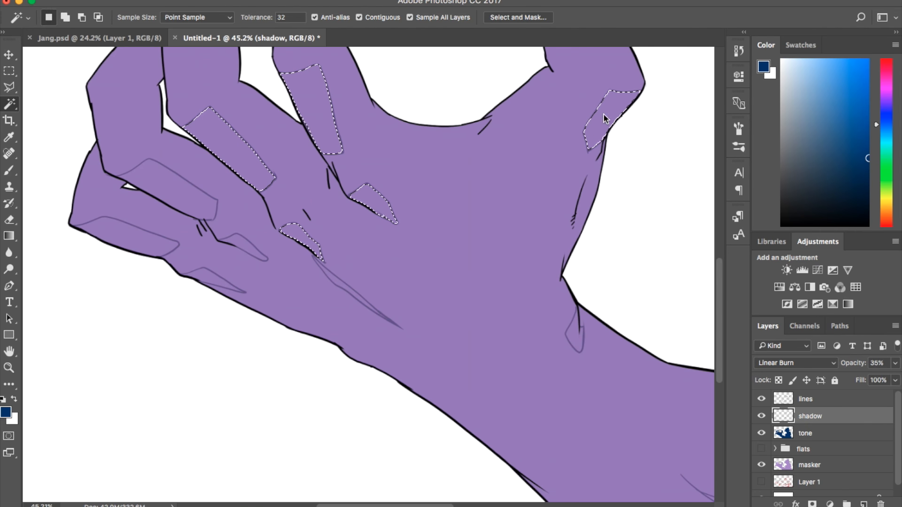
left_click(579, 342, "shift")
key("ctrl+h")
key("b")
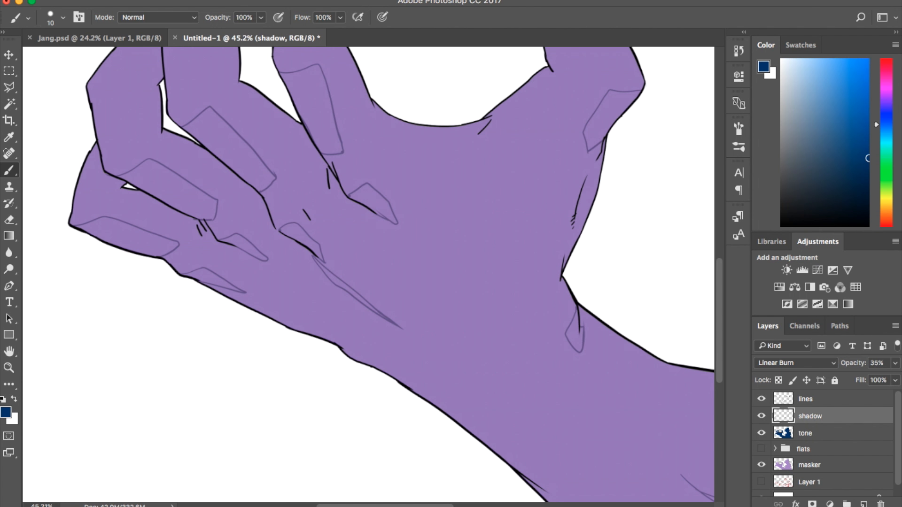
Try building one Magic Wand selection from the wrist and thumb shadow shapes across to the finger shapes, then clear it
key("w")
left_click(576, 332)
left_click(605, 120, "shift")
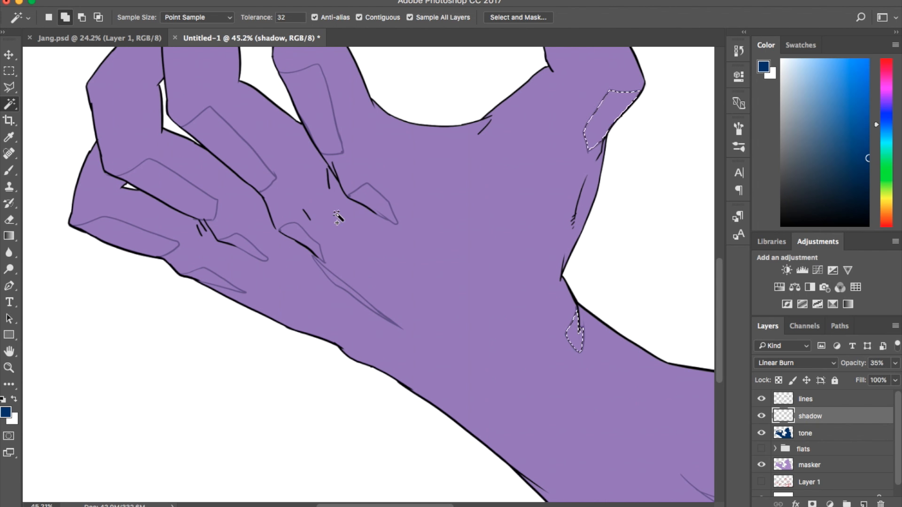
left_click(375, 200, "shift")
left_click(323, 136, "shift")
left_click(245, 153, "shift")
left_click(180, 185, "shift")
key("ctrl+h")
key("b")
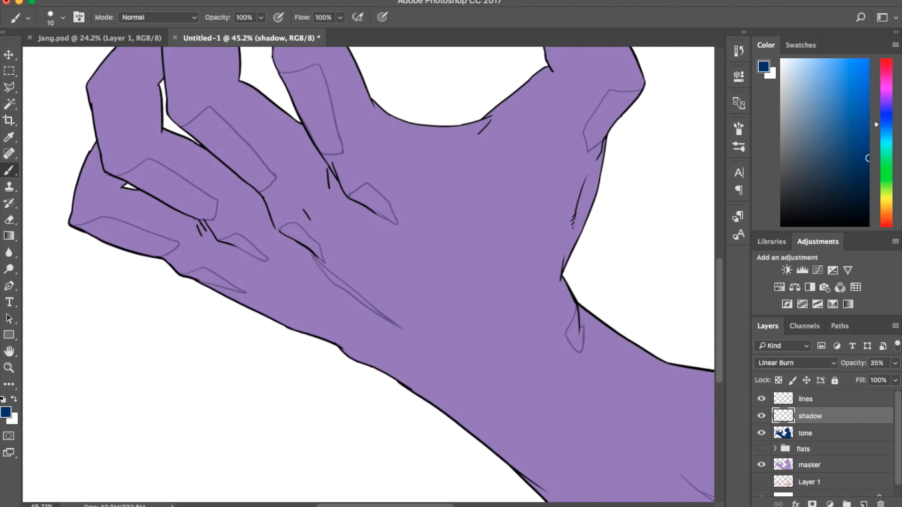
Select the outlined shadow shapes on the little and ring fingers, the knuckles and the back of the hand with the Magic Wand
key("w")
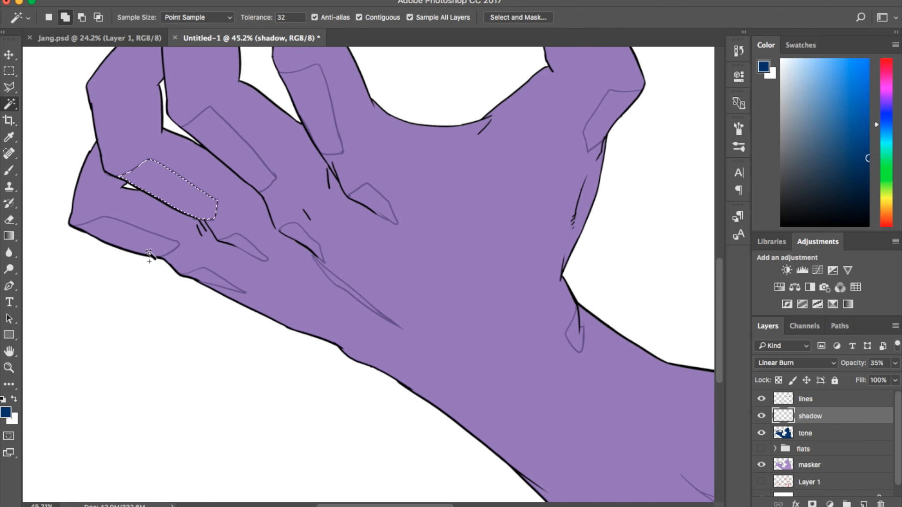
left_click(127, 237, "shift")
left_click(219, 277, "shift")
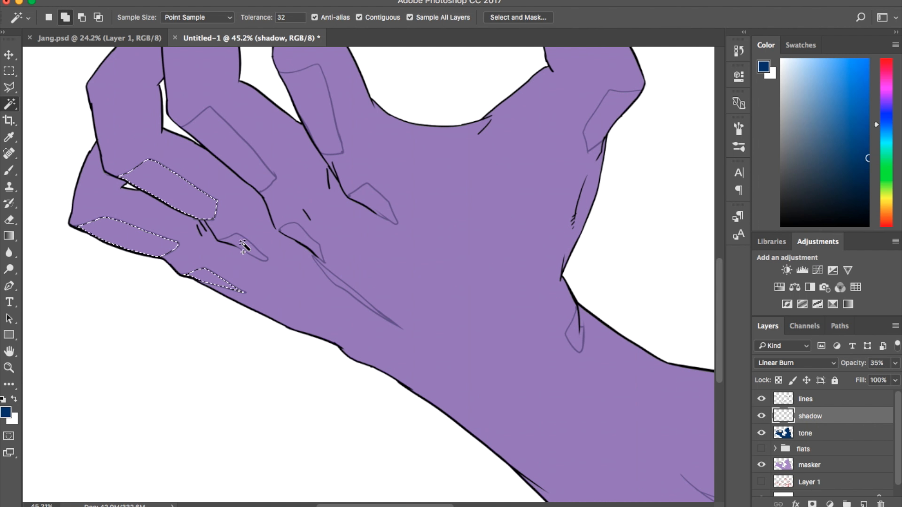
left_click(246, 247, "shift")
left_click(300, 239, "shift")
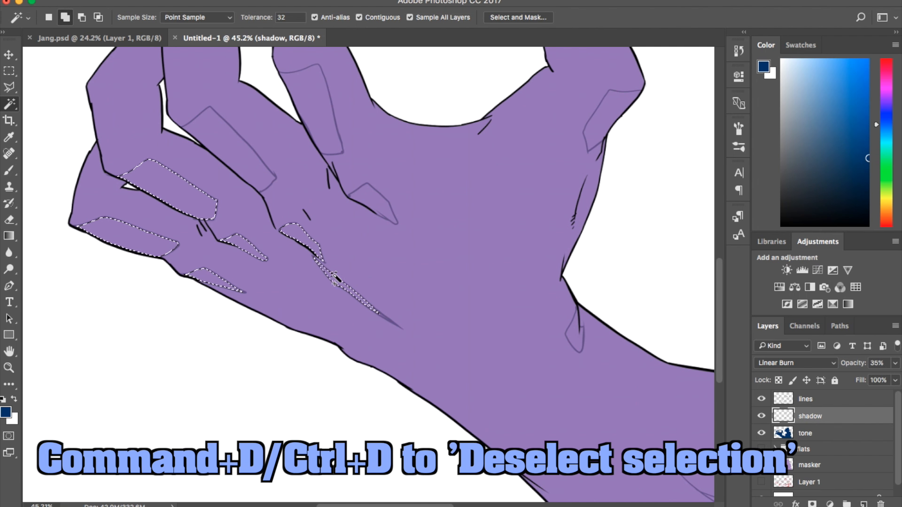
left_click(332, 282, "shift")
Add the middle and index finger shadows, the index knuckle, the thumb and the wrist shape to the selection
left_click(256, 175, "shift")
left_click(333, 153, "shift")
left_click(369, 200, "shift")
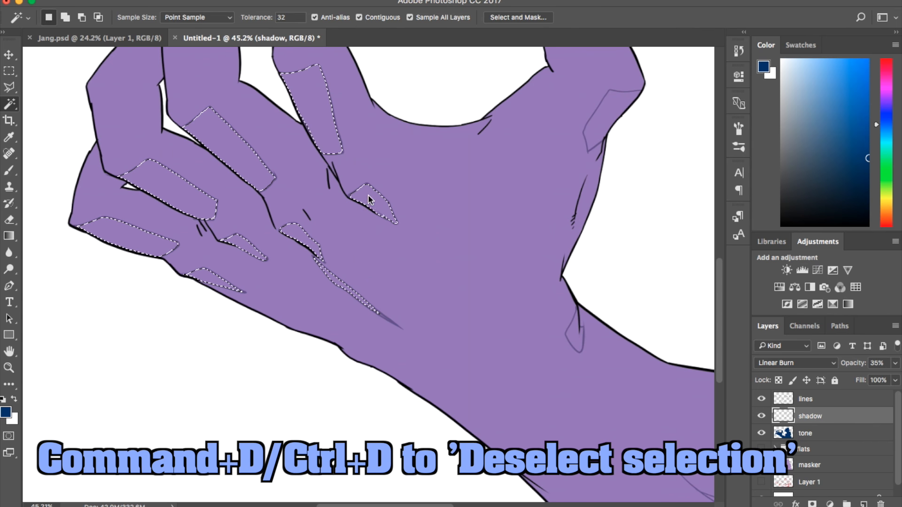
left_click(609, 117, "shift")
left_click(575, 331, "shift")
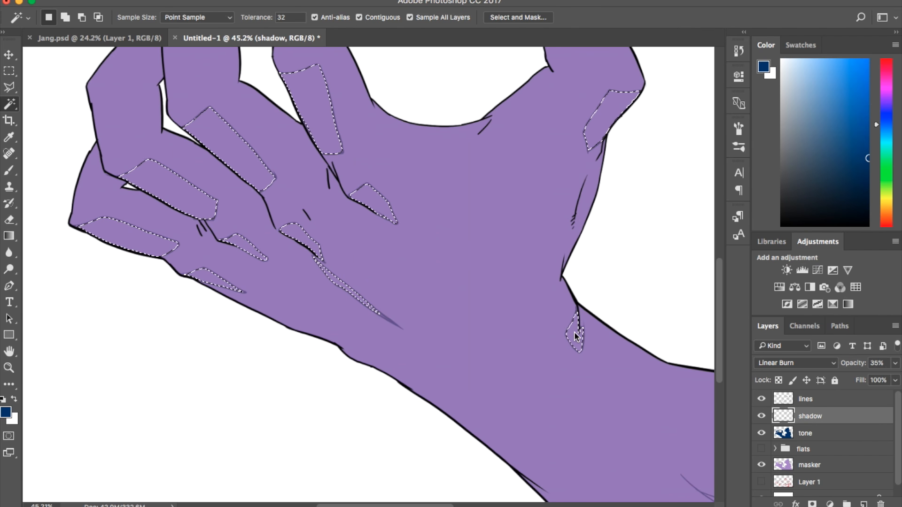
Add the outlined forearm shadow and the crease shadows around the sleeve opening at the canvas's lower edge to the selection
scroll(574, 334, "down", 5)
scroll(574, 333, "right", 10)
left_click(360, 367, "shift")
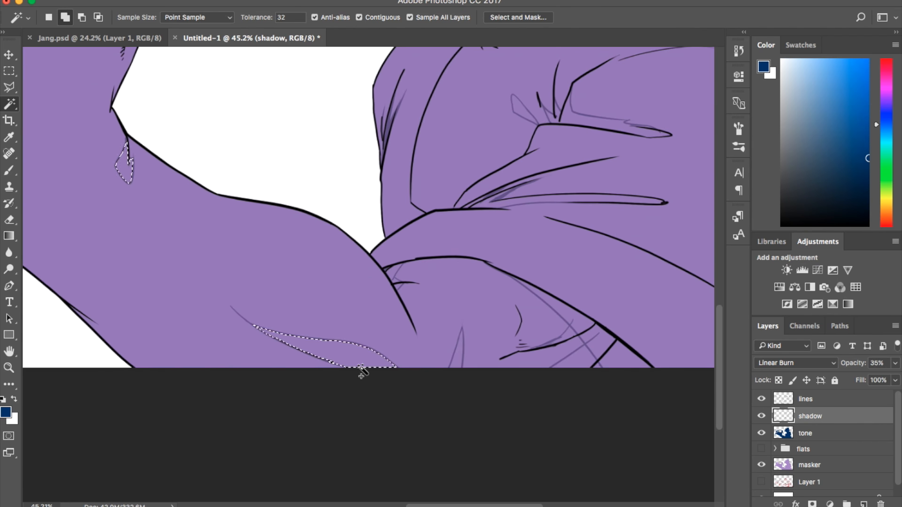
left_click(454, 361, "shift")
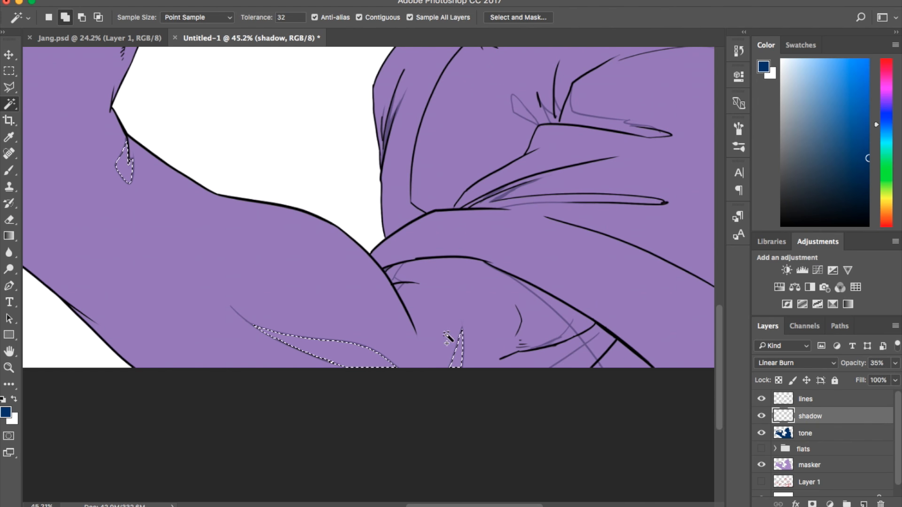
left_click(397, 285, "shift")
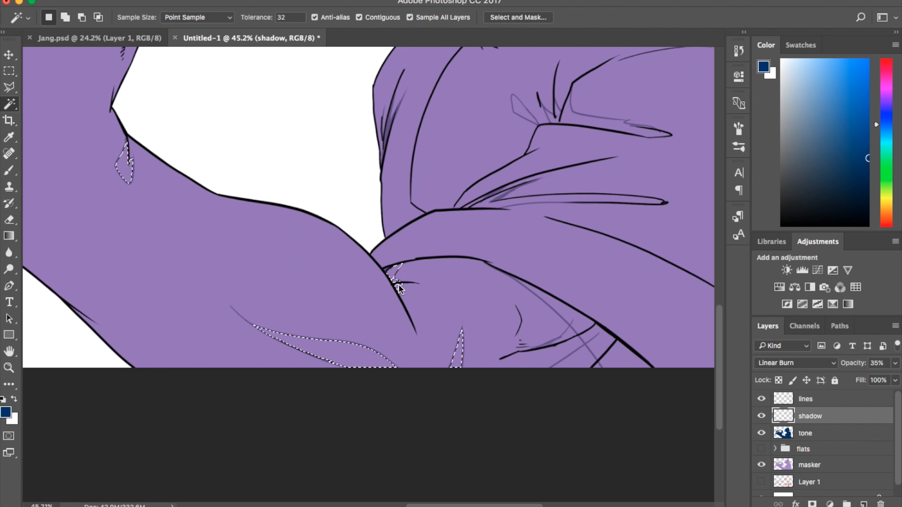
left_click(577, 330, "shift")
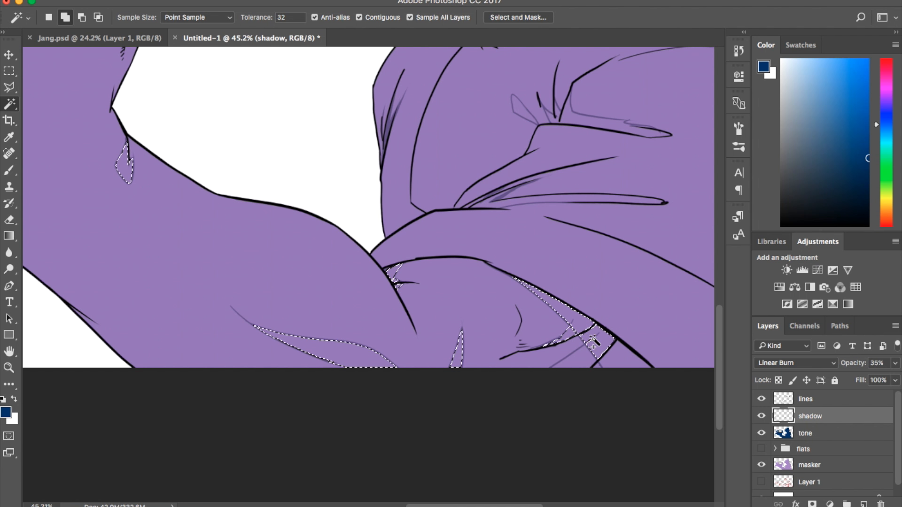
left_click(599, 365, "shift")
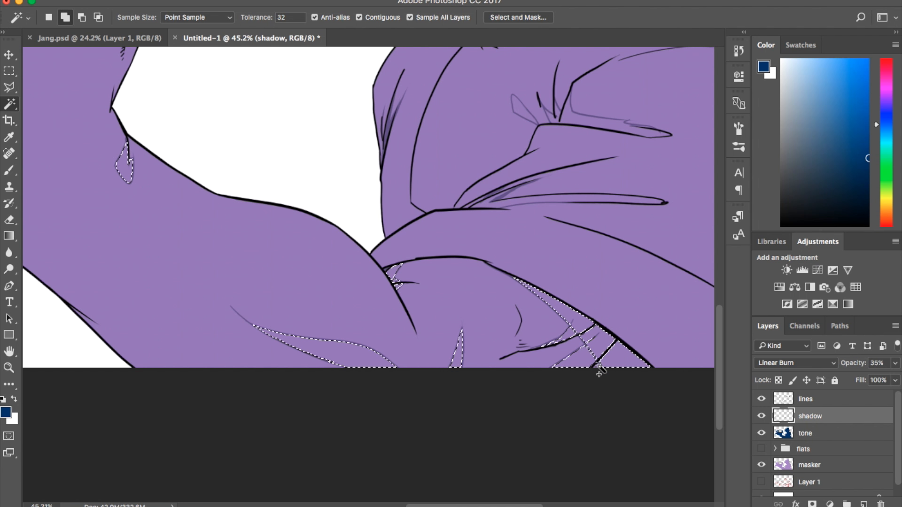
Add the long sleeve fold and the crease shadow shapes on the jacket's chest to the selection
scroll(620, 378, "up", 5)
scroll(620, 379, "right", 5)
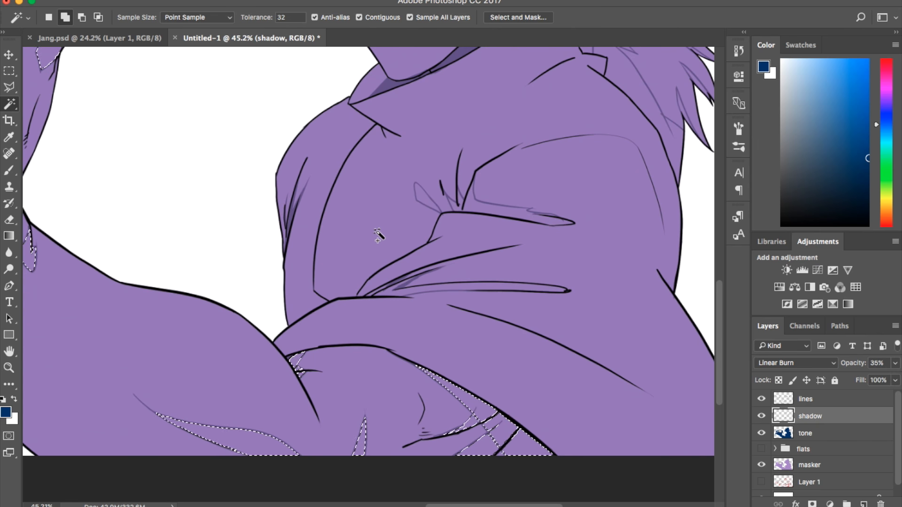
left_click(404, 292, "shift")
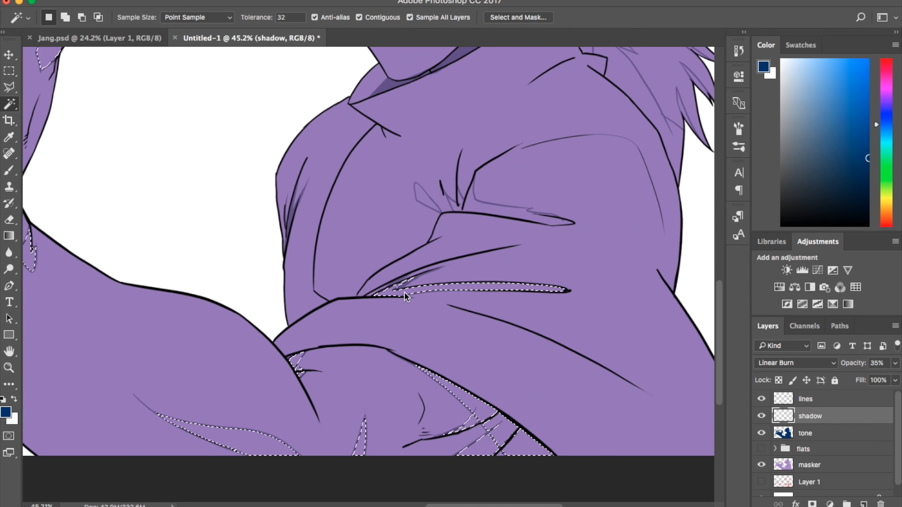
left_click(486, 207, "shift")
Add the ponytail shadow shapes behind the collar and shoulder to the selection, removing the wrongly included unshaded hair area
scroll(427, 202, "up", 5)
scroll(427, 203, "right", 3)
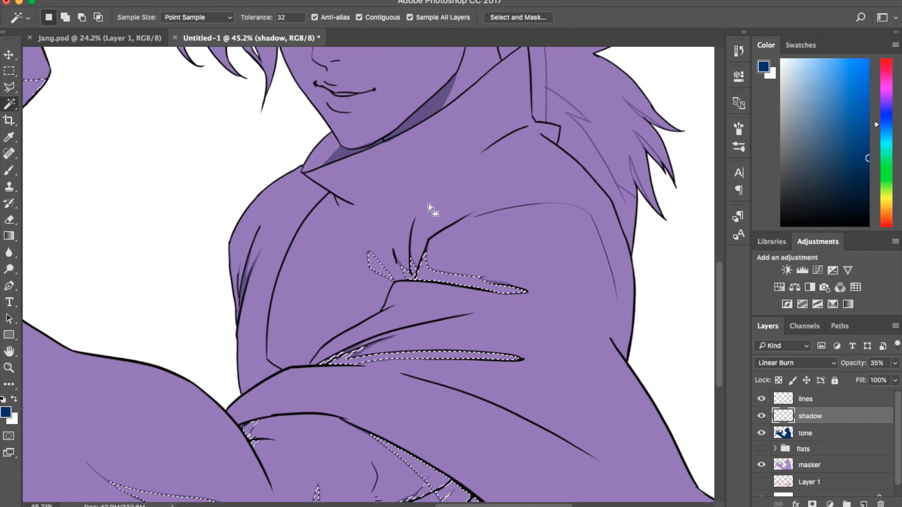
left_click(579, 227, "shift")
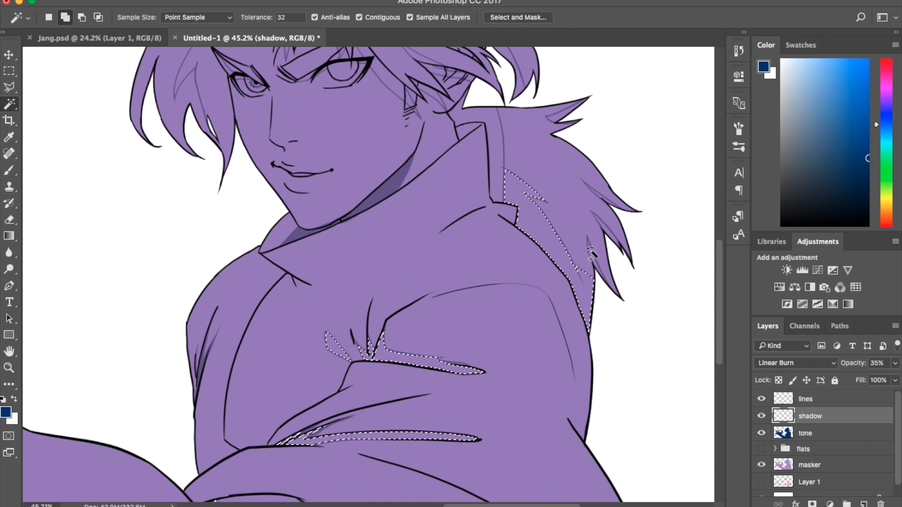
left_click(601, 213, "shift")
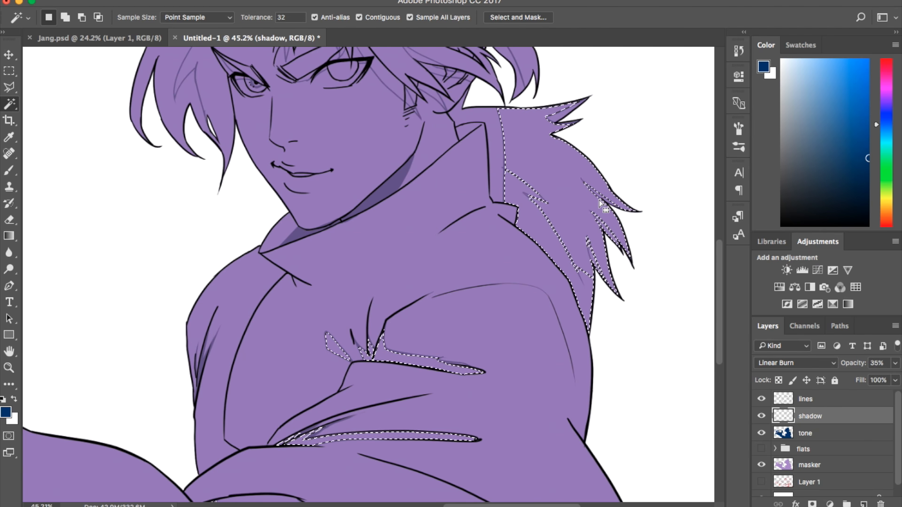
left_click(506, 169, "alt")
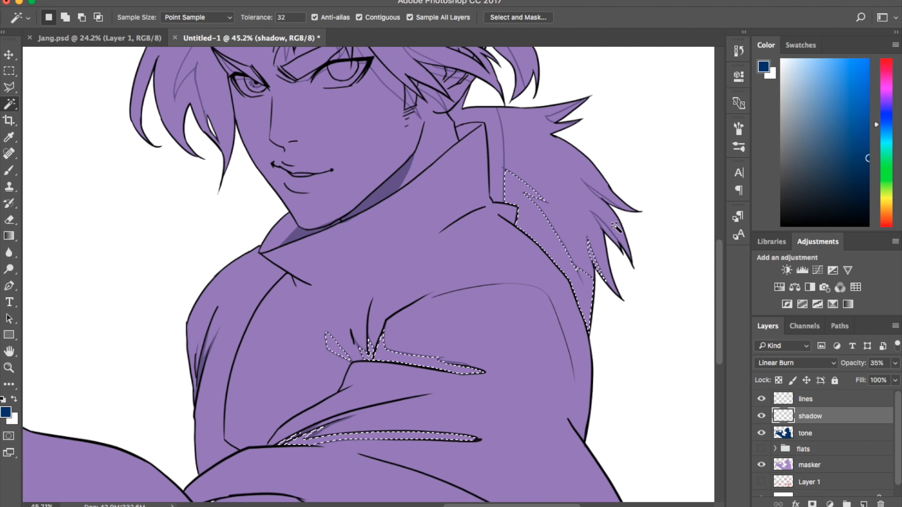
left_click(496, 163, "shift")
Add the shadow shapes along the side of the face and above the eye beneath the eyebrow to the selection
scroll(495, 162, "up", 4)
scroll(495, 162, "left", 3)
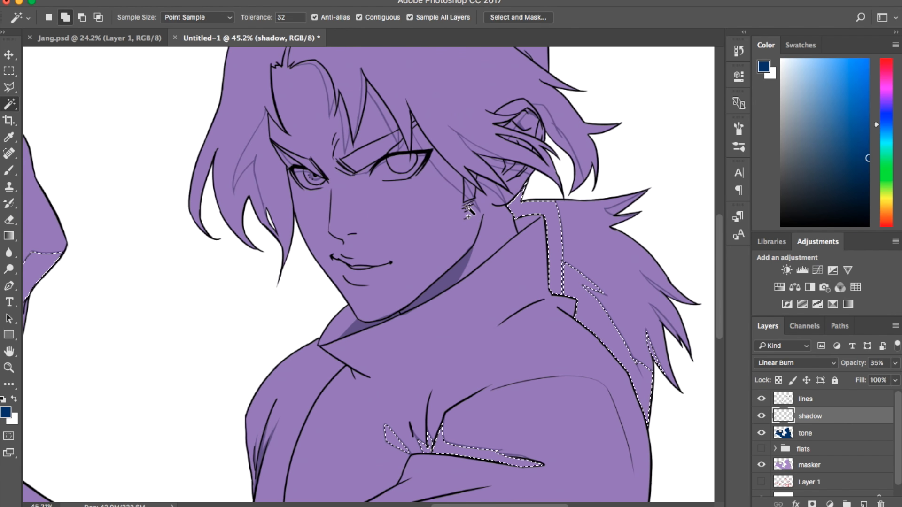
left_click(452, 185, "shift")
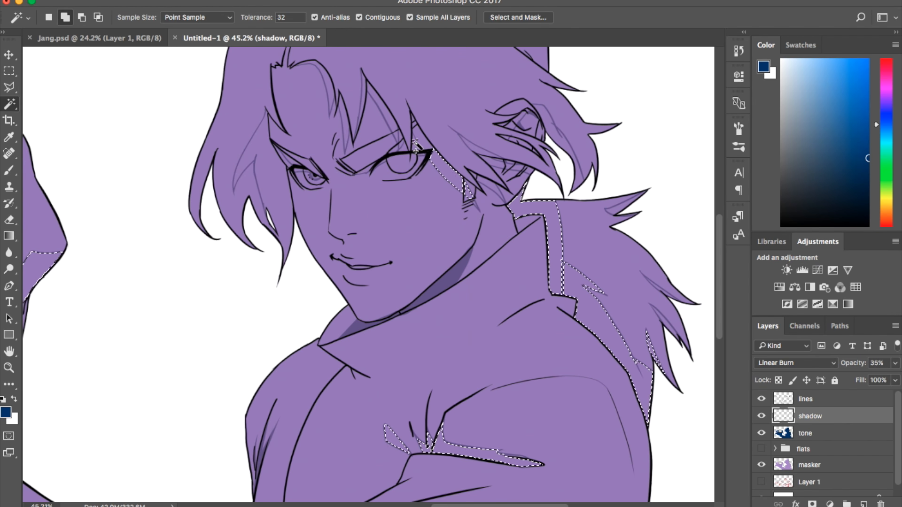
scroll(422, 142, "up", 4)
scroll(422, 142, "up", 3)
scroll(422, 141, "left", 1)
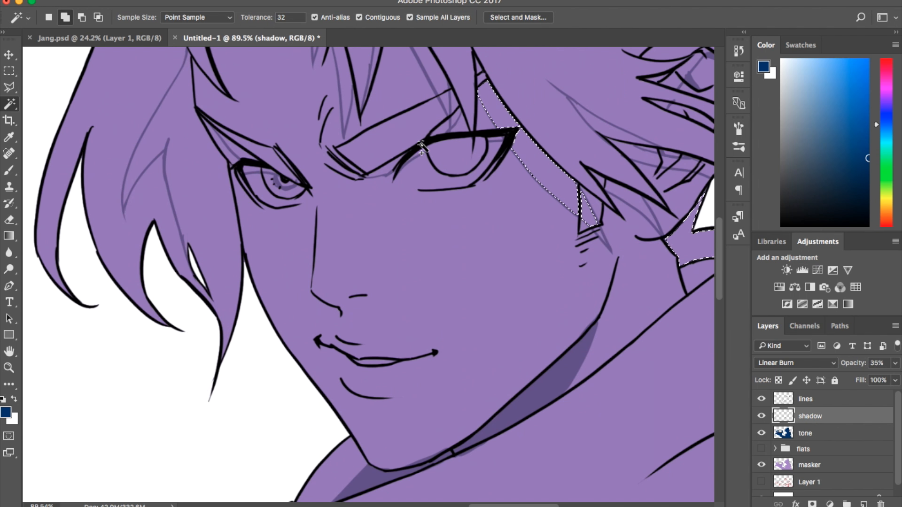
left_click(415, 153, "shift")
left_click(390, 170, "shift")
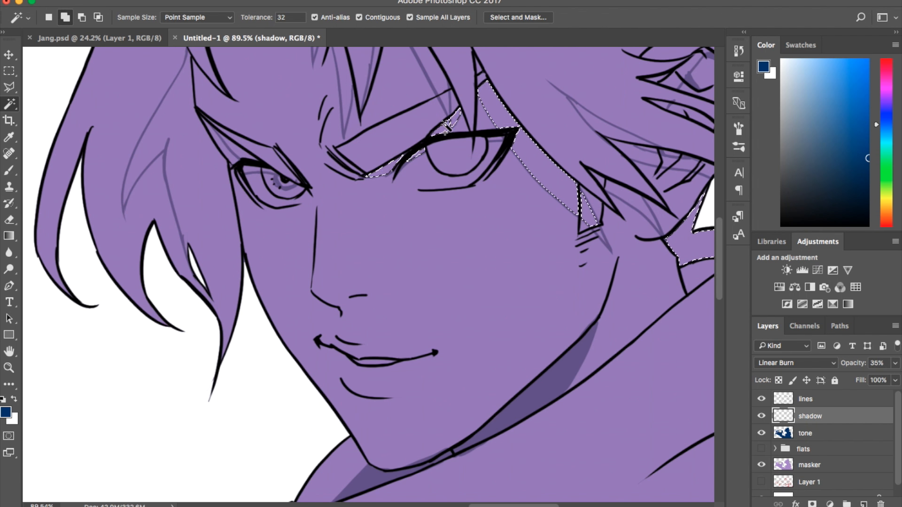
Add the forehead shadows cast by the bangs to the selection, undoing the pick on the unclosed front hair lock
left_click(446, 98, "shift")
left_click(434, 71, "shift")
left_click(346, 80, "shift")
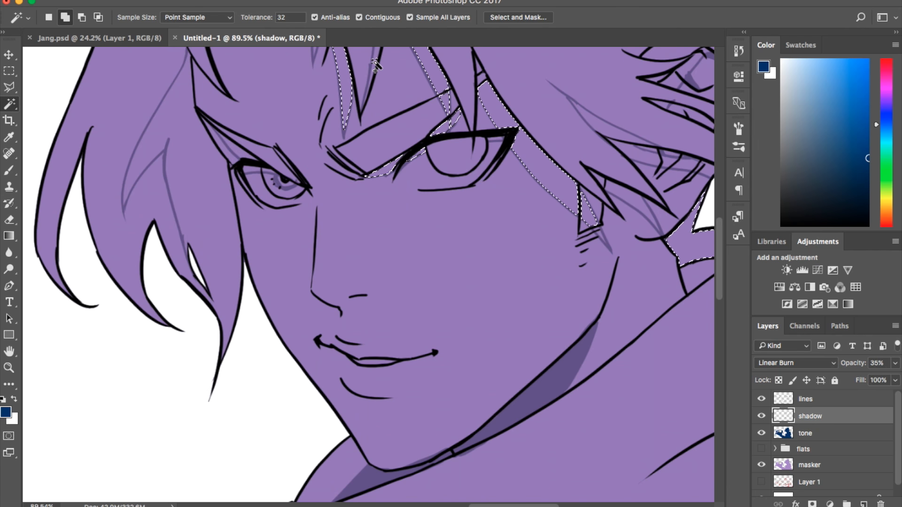
left_click(188, 162, "shift")
key("super+z")
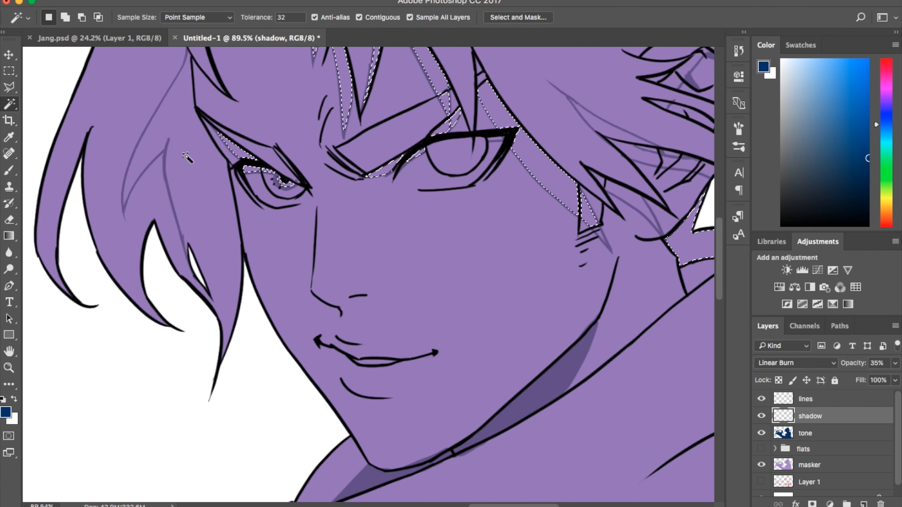
Add the ear, side hair and ponytail tip shadows to the selection, then fill all selected shapes with the dark blue shadow colour
scroll(188, 161, "up", 5)
scroll(258, 230, "down", 4)
scroll(258, 230, "right", 1)
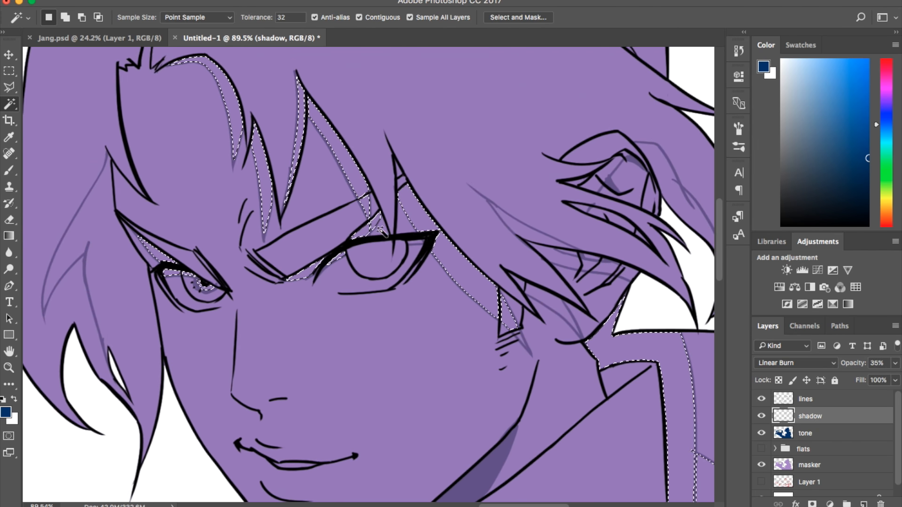
scroll(498, 282, "right", 10)
scroll(508, 280, "down", 1)
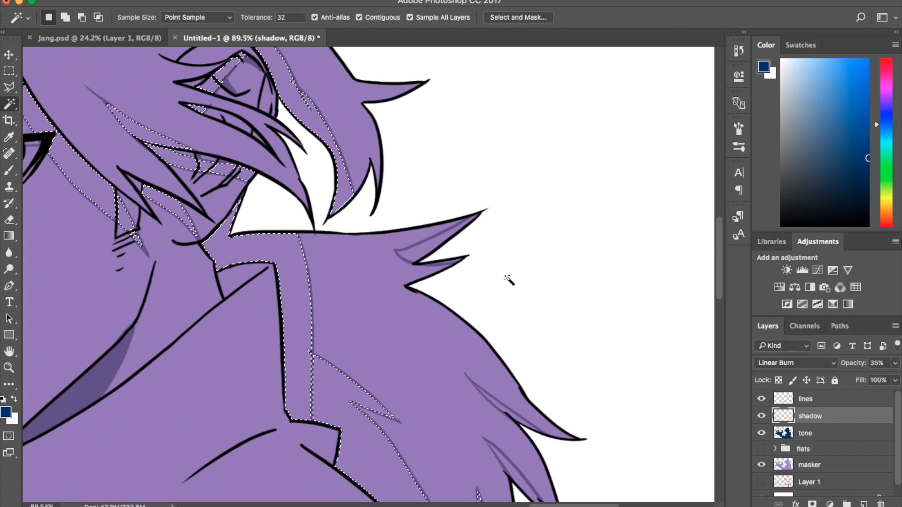
left_click(428, 252, "shift")
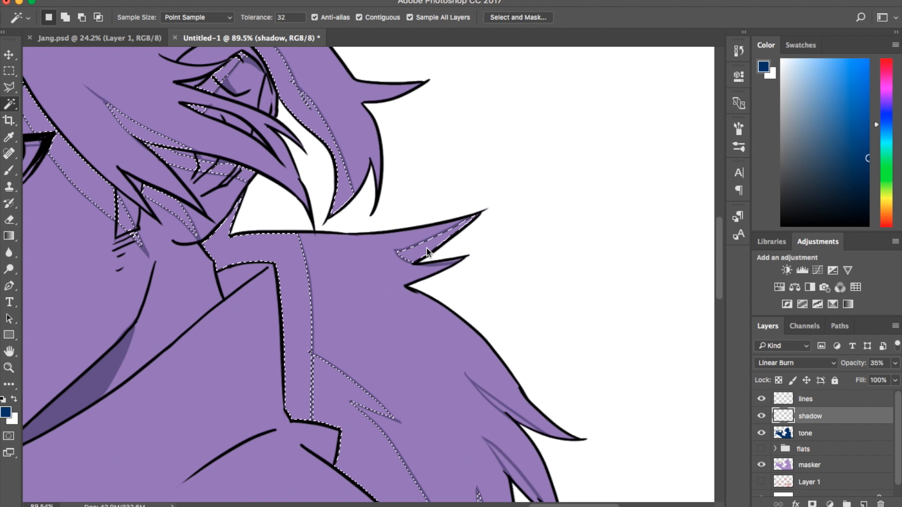
left_click(500, 411, "shift")
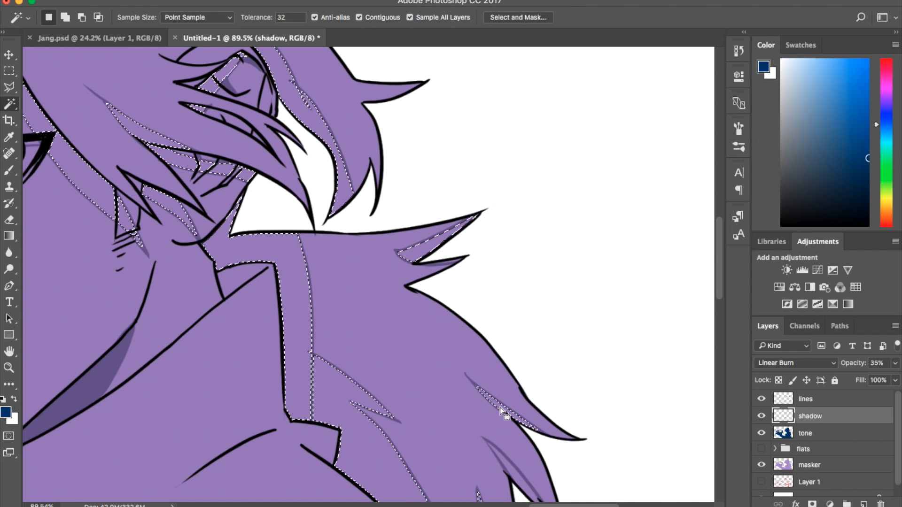
scroll(499, 408, "down", 4)
scroll(500, 408, "down", 2)
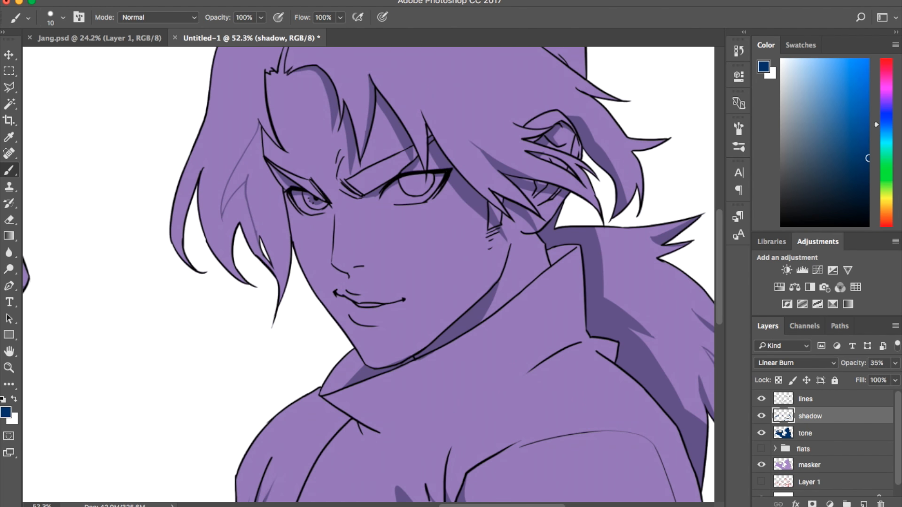
Close the shadow outline at the tip of the front hair lock beside the face and select the enclosed area
scroll(233, 262, "up", 3)
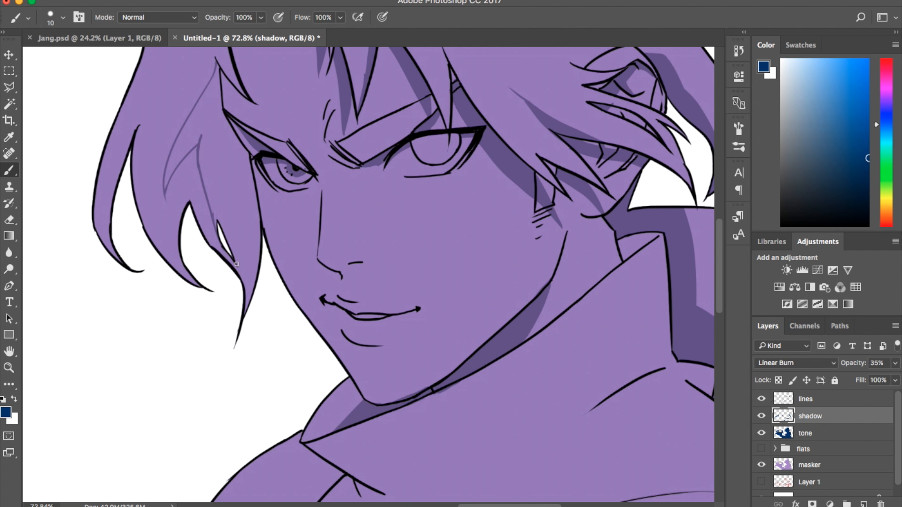
left_click_drag(237, 264, 248, 301)
key("w")
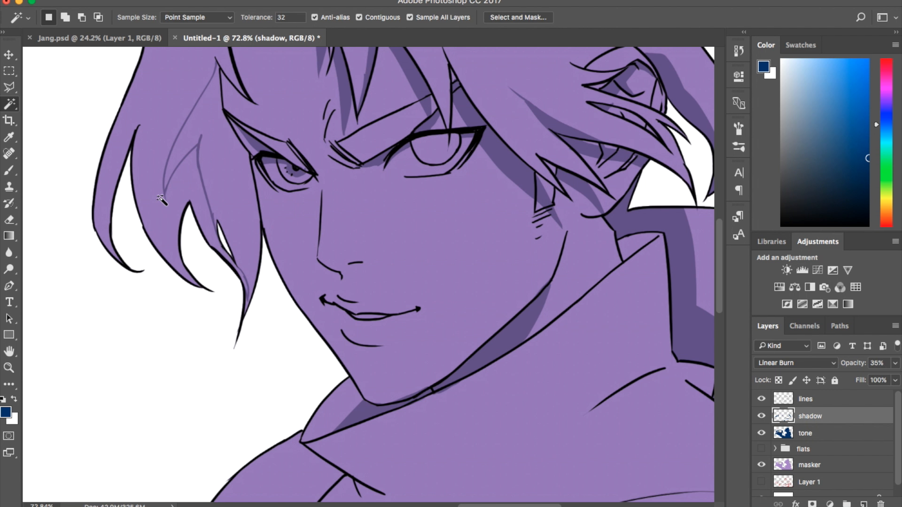
left_click(220, 166)
Expand the hair lock selection, fill it with the dark blue shadow colour and deselect
left_click(276, 0)
mouse_move(326, 154)
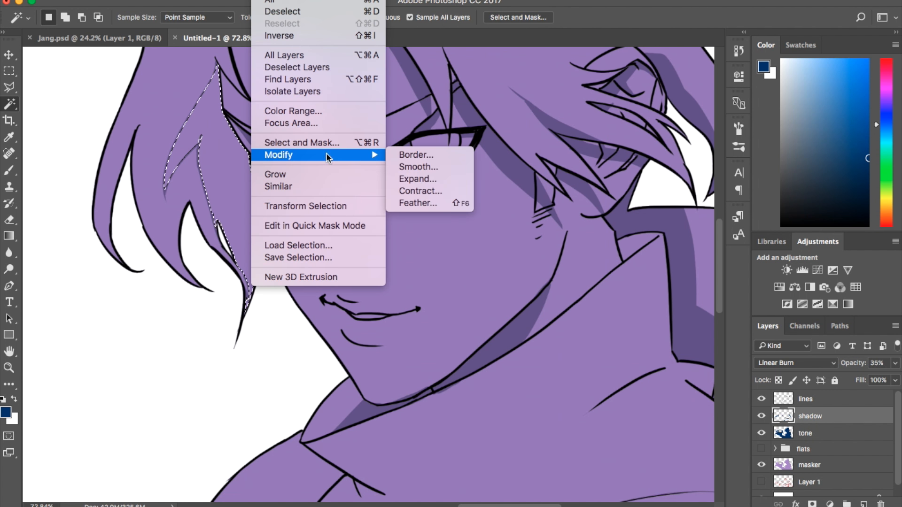
left_click(414, 176)
left_click(667, 281)
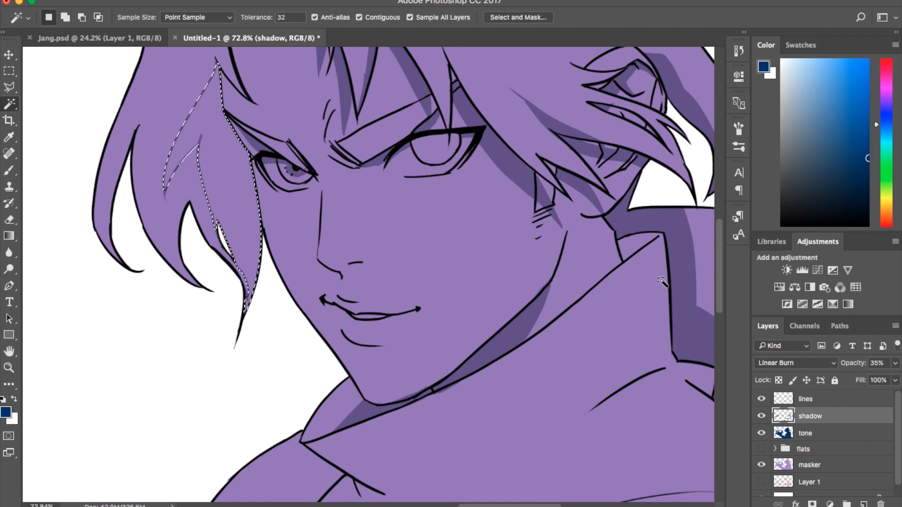
key("alt+BackSpace")
key("super+d")
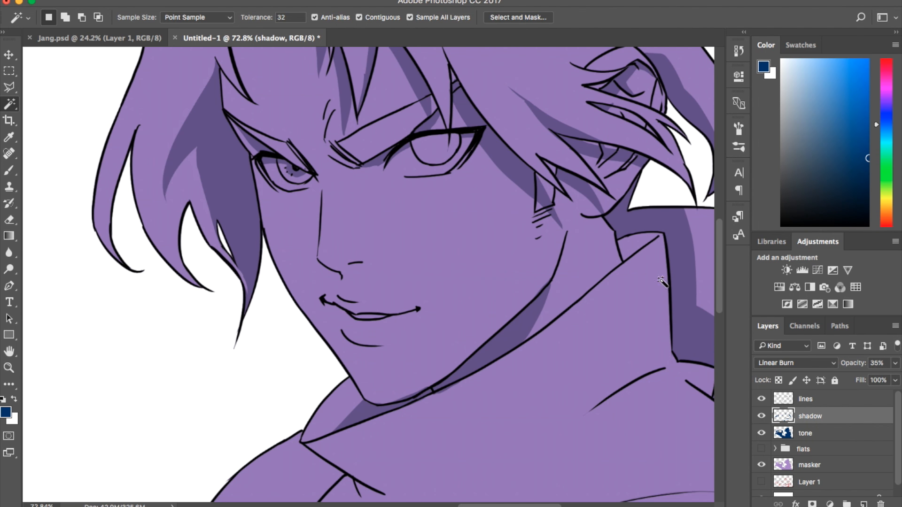
Paint small shadow touch-ups with the brush inside the narrower eye and between the lips
key("b")
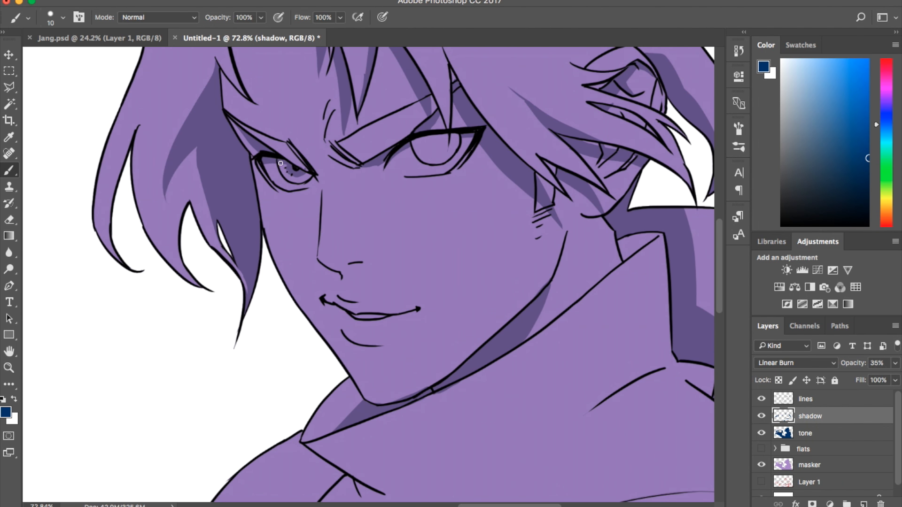
key("super+equal")
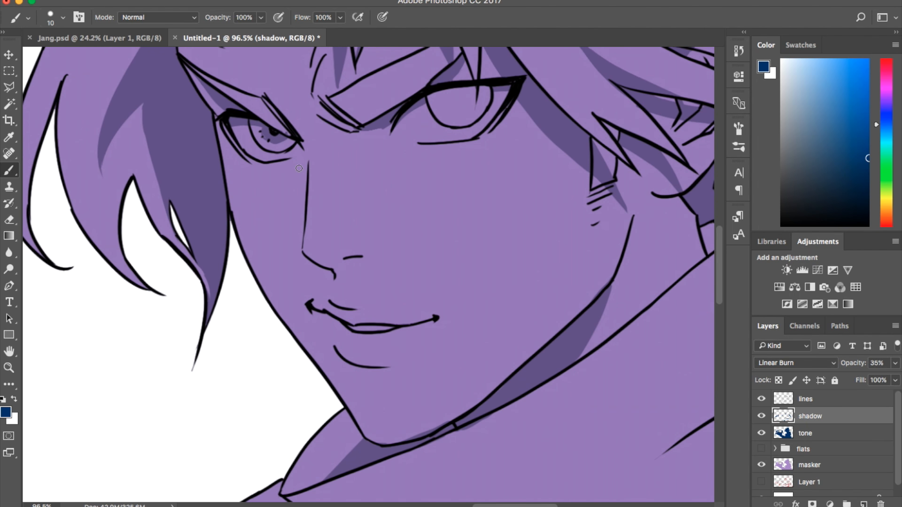
mouse_move(290, 125)
left_mouse_down()
mouse_move(288, 144)
mouse_move(254, 139)
mouse_move(275, 155)
mouse_move(258, 135)
mouse_move(273, 149)
mouse_move(262, 138)
mouse_move(289, 144)
mouse_move(267, 135)
mouse_move(286, 121)
left_mouse_up()
left_click_drag(349, 326, 372, 326)
Fill out the shadows on the ponytail's outer spiky strands with brush strokes
left_click_drag(492, 505, 532, 505)
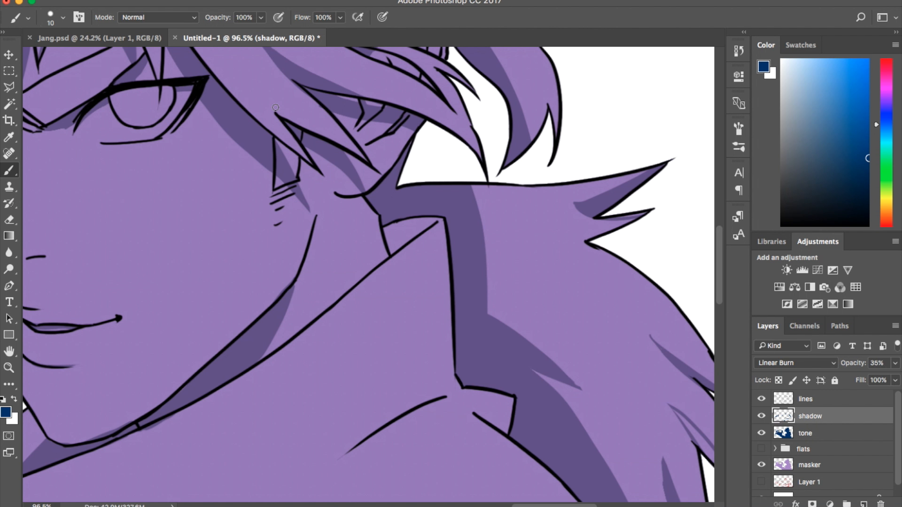
left_click_drag(591, 381, 602, 416)
scroll(519, 501, "right", 5)
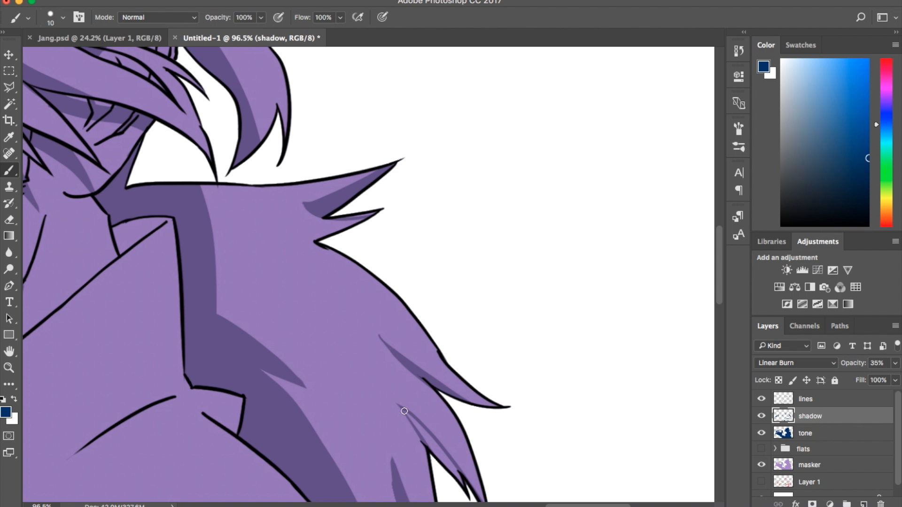
left_click_drag(404, 411, 452, 470)
left_click_drag(416, 423, 453, 470)
left_click_drag(382, 339, 415, 351)
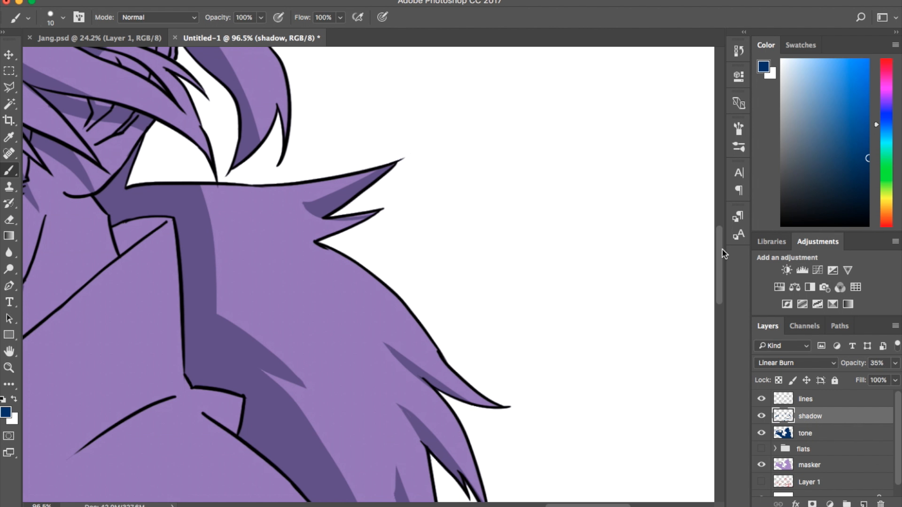
Extend the lowest ponytail strand's shadow upward into a tapered point, undoing the stroke that runs too far
left_click_drag(721, 254, 719, 308)
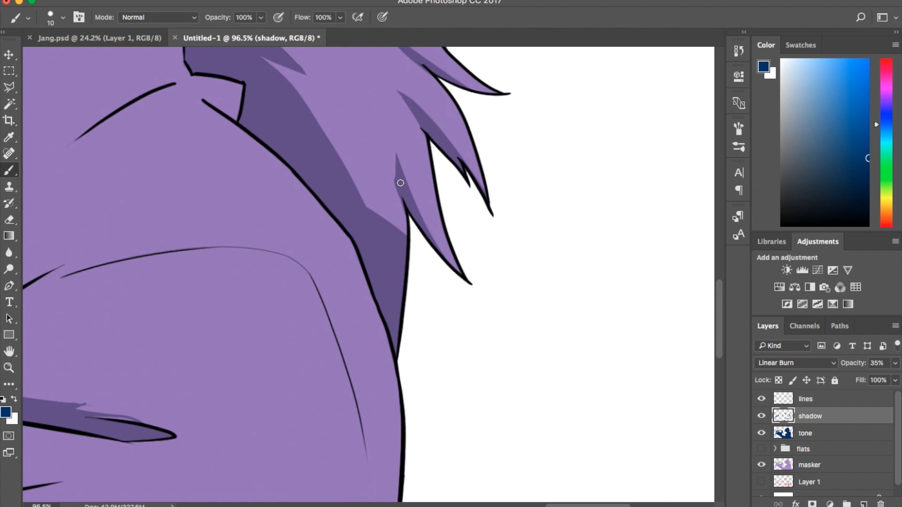
left_click_drag(400, 183, 380, 124)
left_click_drag(400, 188, 377, 122)
left_click_drag(400, 186, 376, 107)
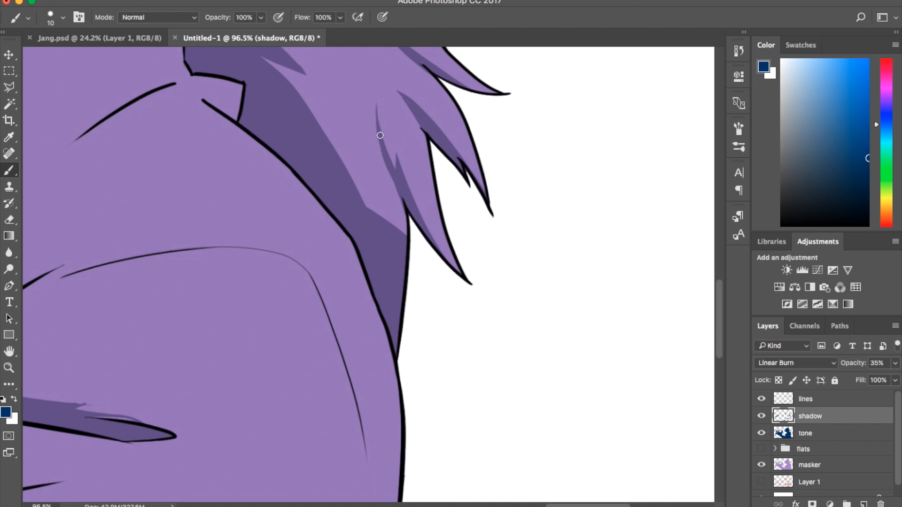
key("ctrl+z")
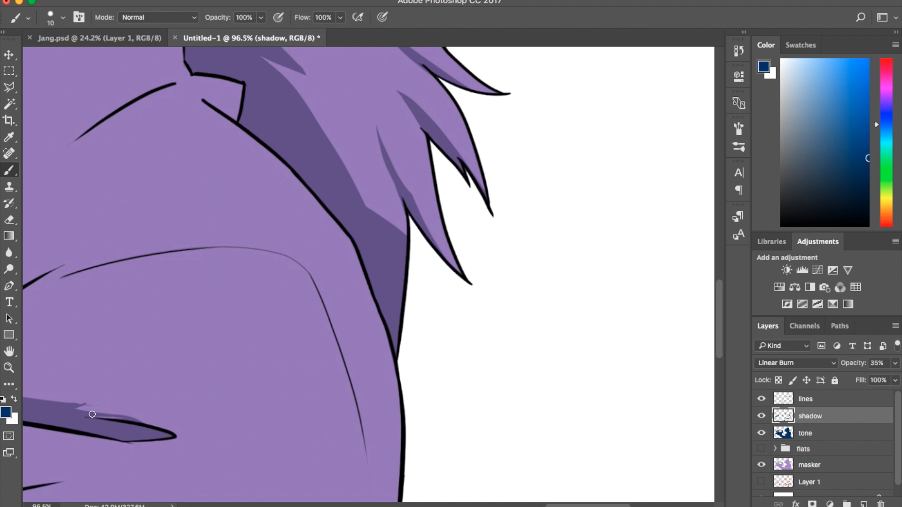
Clean up the rough upper edge of the shadow on the sleeve fold
key("e")
left_click_drag(68, 399, 81, 402)
scroll(296, 307, "down", 5)
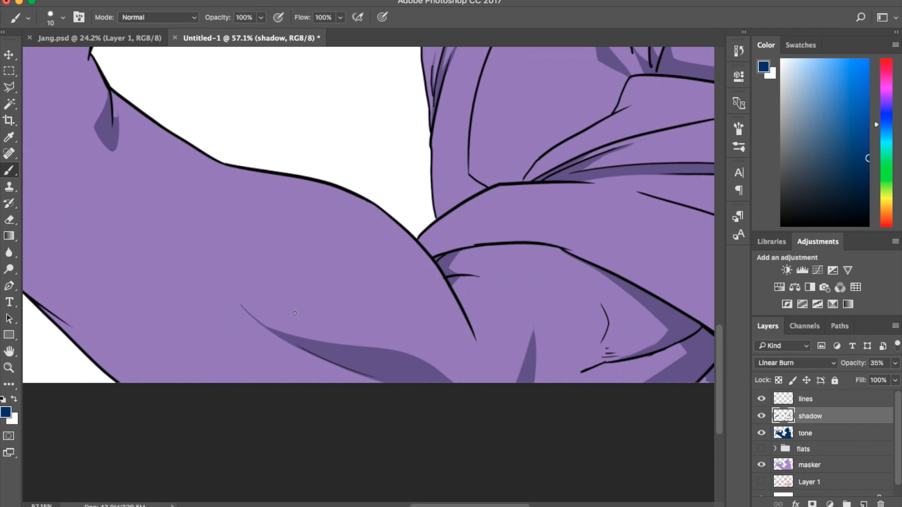
scroll(294, 313, "down", 3)
scroll(295, 314, "up", 6)
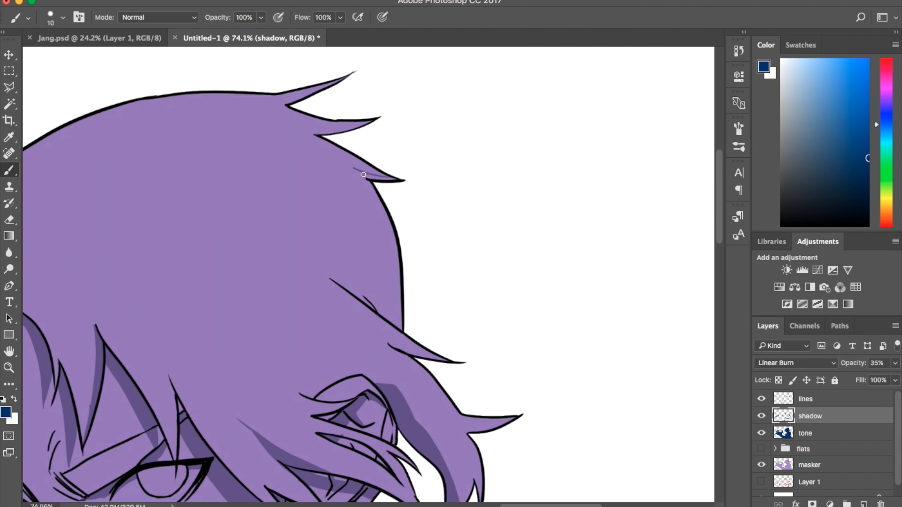
Make the flats group visible to show the shadows over the character's colours
key("w")
scroll(361, 176, "down", 4)
left_click(761, 449)
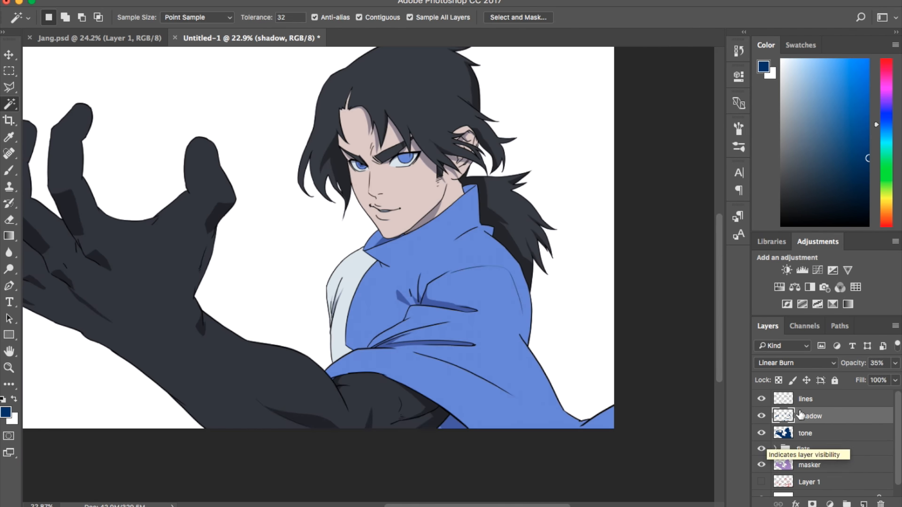
Try the shadow layer at 100% and 80% opacity and settle on 50%
left_click(895, 363)
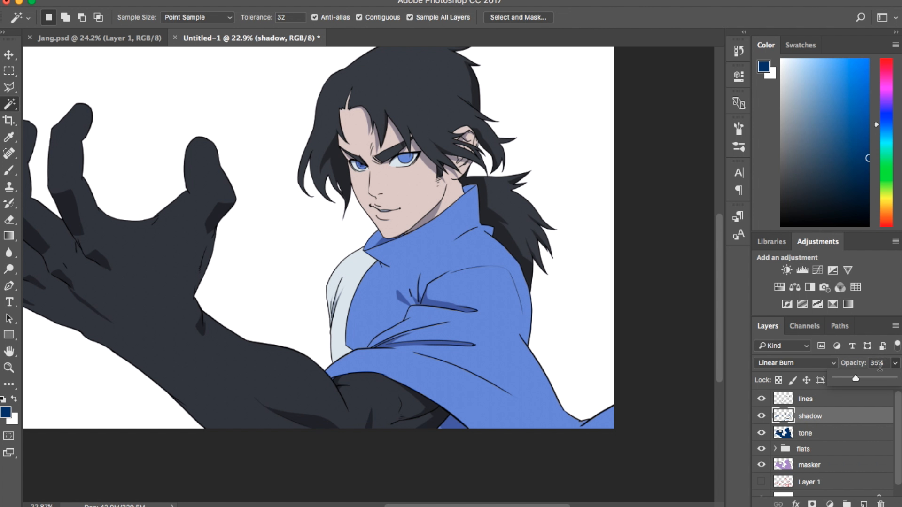
left_click(878, 365)
type("50")
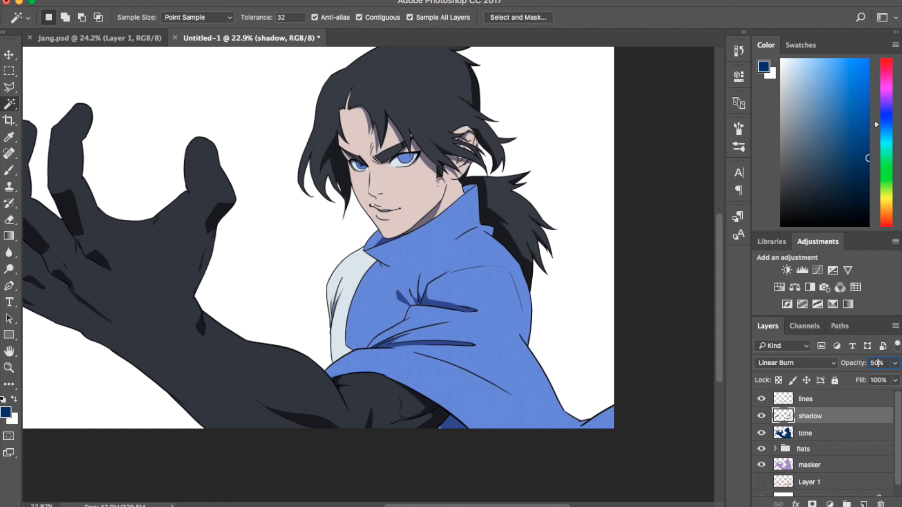
key("BackSpace")
key("BackSpace")
type("10")
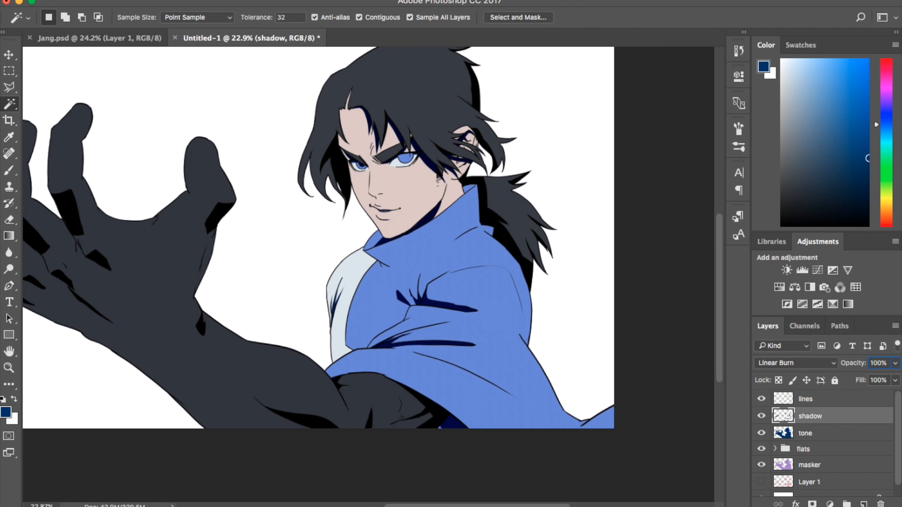
key("BackSpace")
key("BackSpace")
type("8")
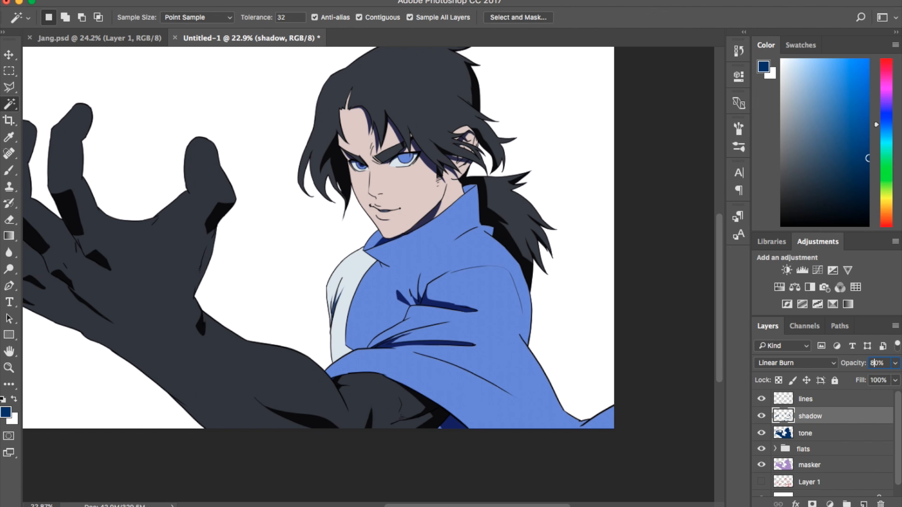
key("BackSpace")
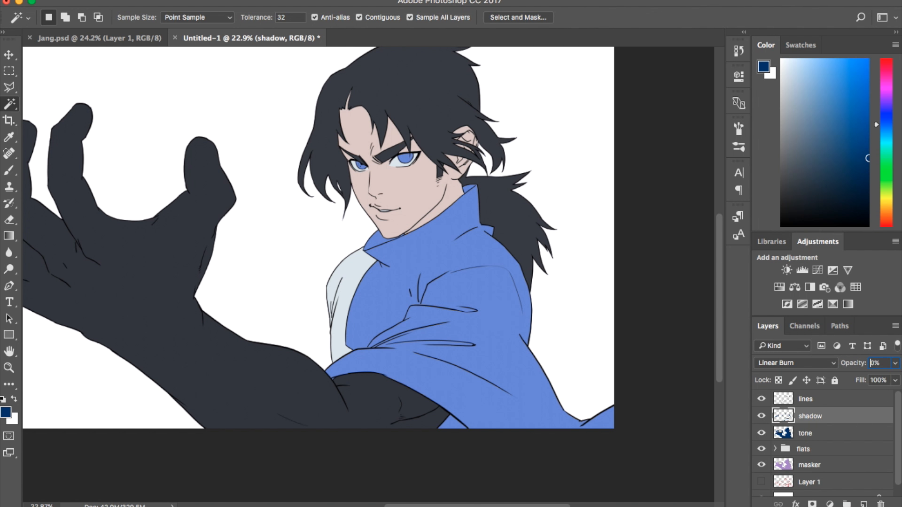
type("5")
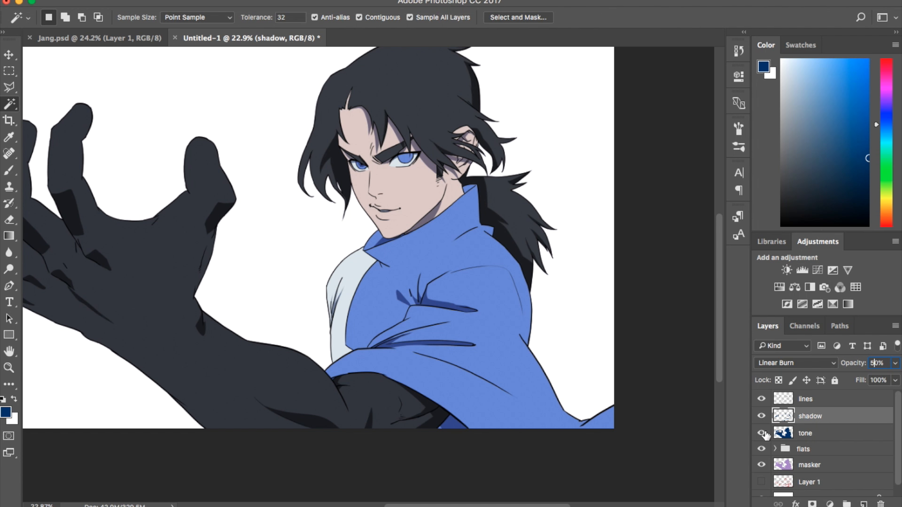
Toggle the tone layer off and on for comparison, then try it at 100% opacity
left_click(763, 434)
left_click(763, 433)
left_click(810, 440)
left_click(877, 361)
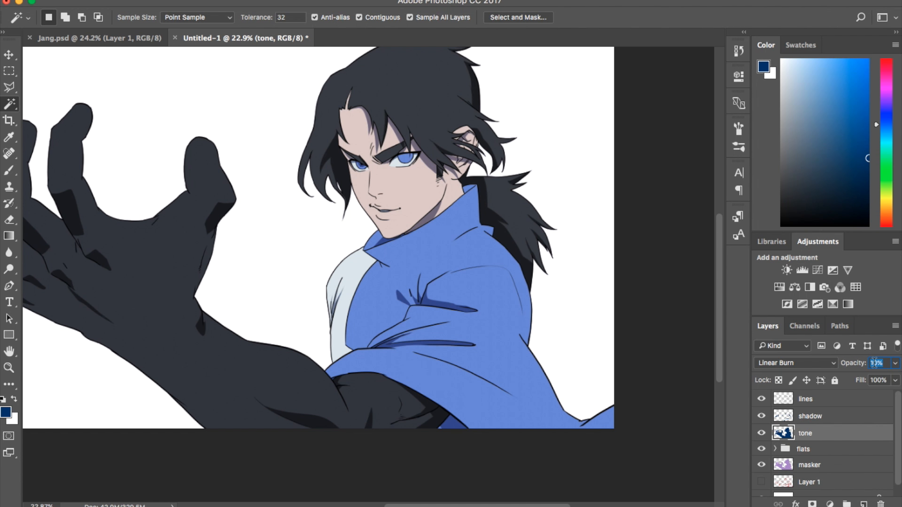
left_click(873, 363)
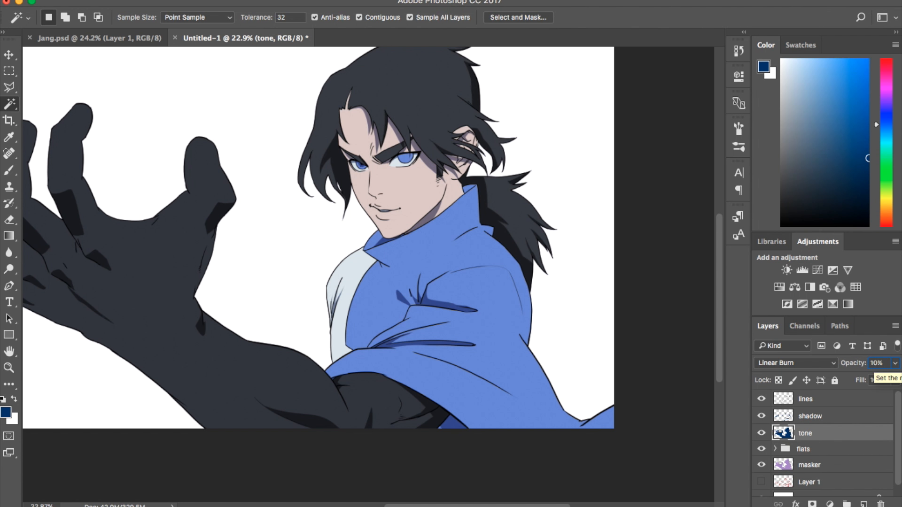
type("0")
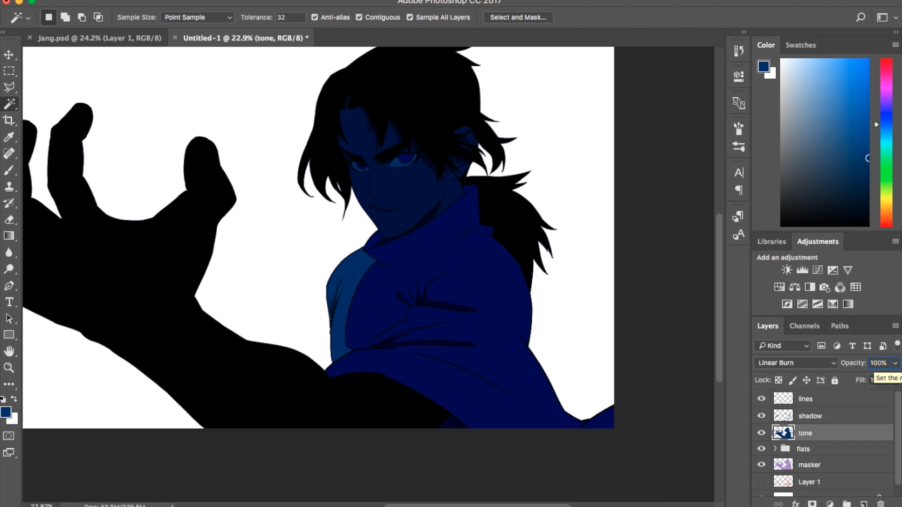
Try progressively weaker opacities on the tone layer, going from 90% down to 30% in steps of 10
key("BackSpace")
key("BackSpace")
type("9")
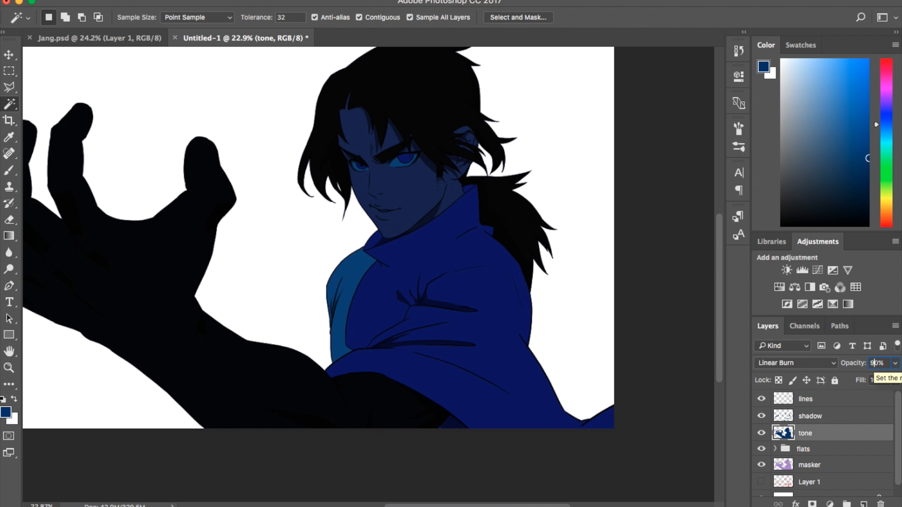
key("BackSpace")
type("8")
key("BackSpace")
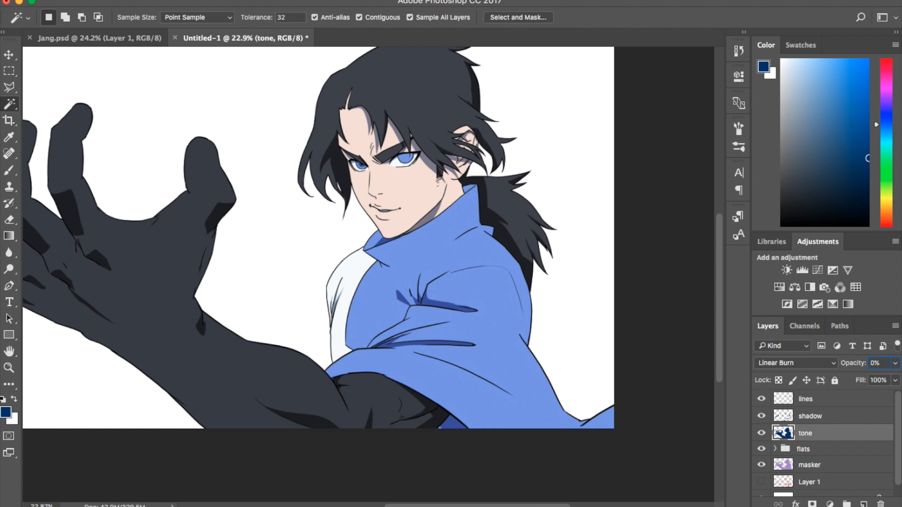
type("7")
key("BackSpace")
type("6")
key("BackSpace")
type("5")
key("BackSpace")
type("4")
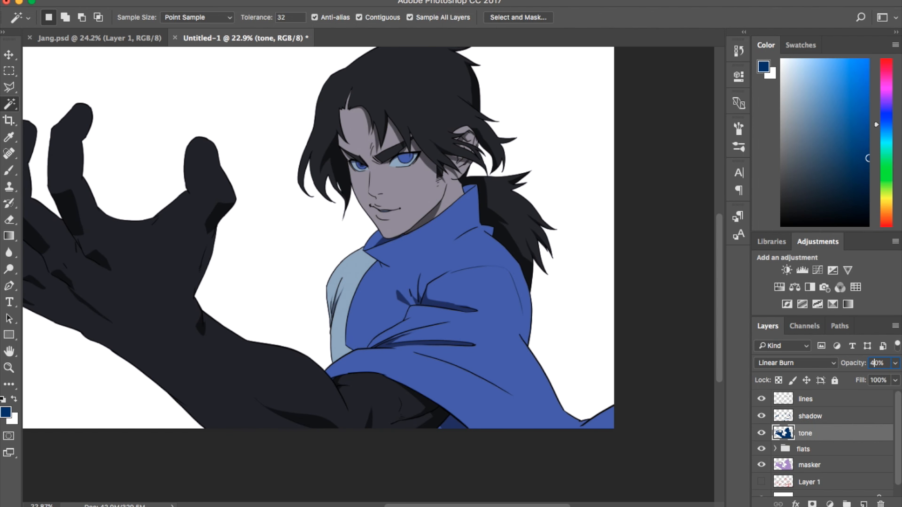
key("BackSpace")
type("3")
key("BackSpace")
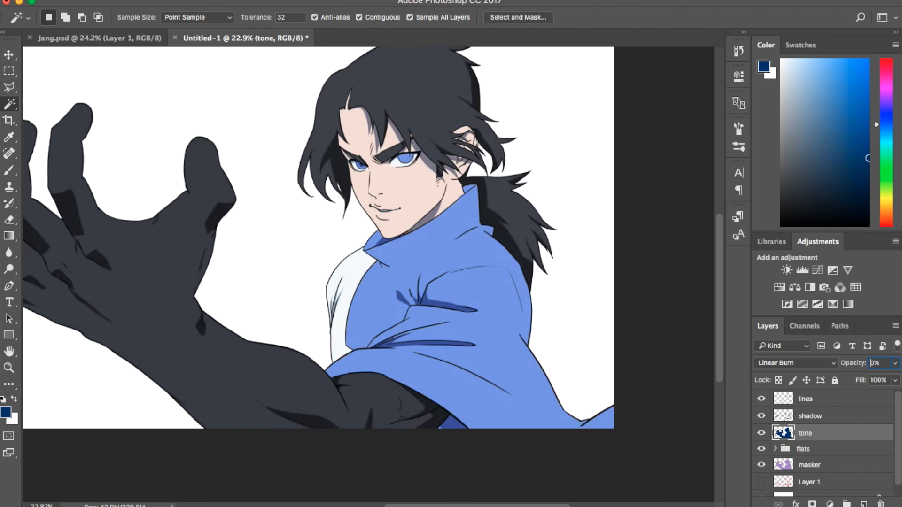
Compare the tone layer at 20% opacity, then set its opacity to 10%
type("2")
key("BackSpace")
type("2")
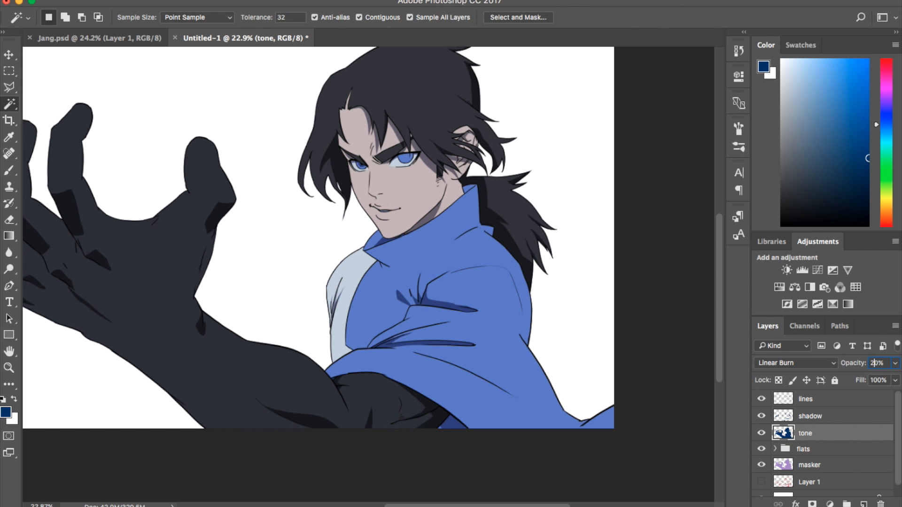
key("BackSpace")
type("1")
key("Return")
scroll(649, 318, "down", 2)
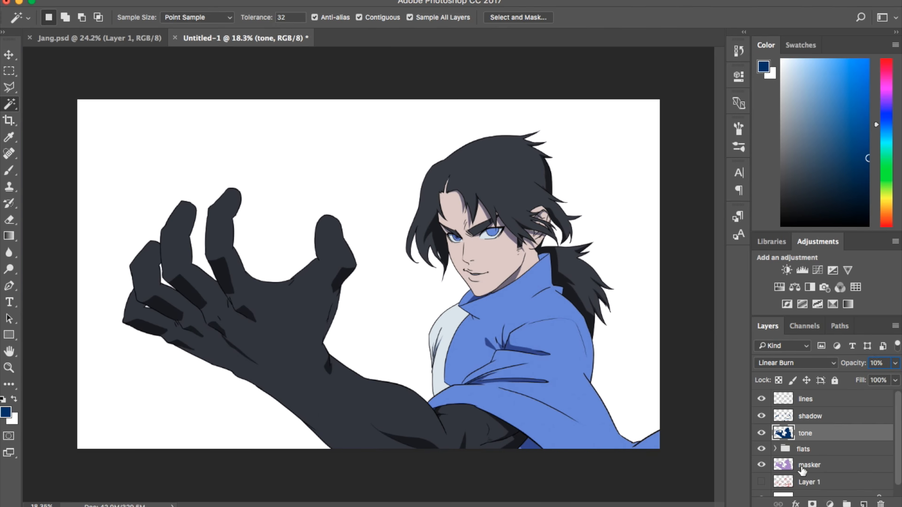
Check the opacity of the shadow and tone layers, then add a new layer directly above the shadow layer
left_click(837, 417)
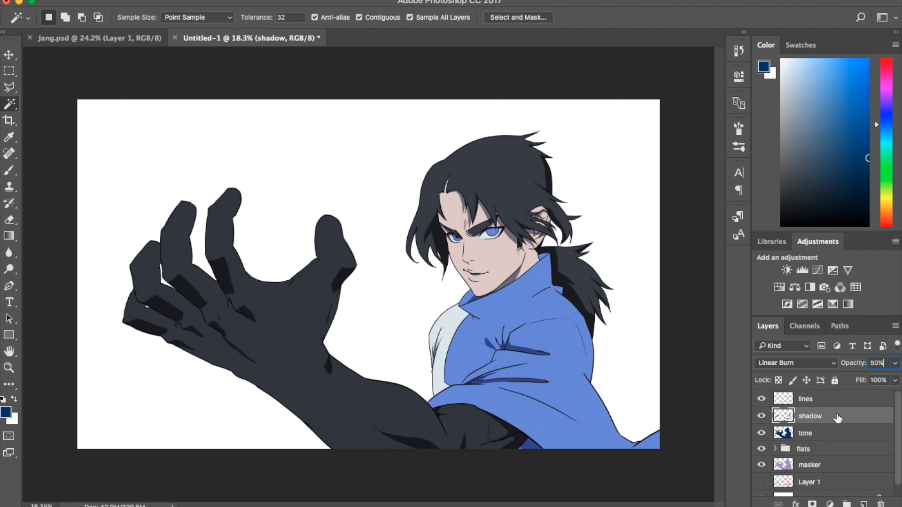
left_click(837, 435)
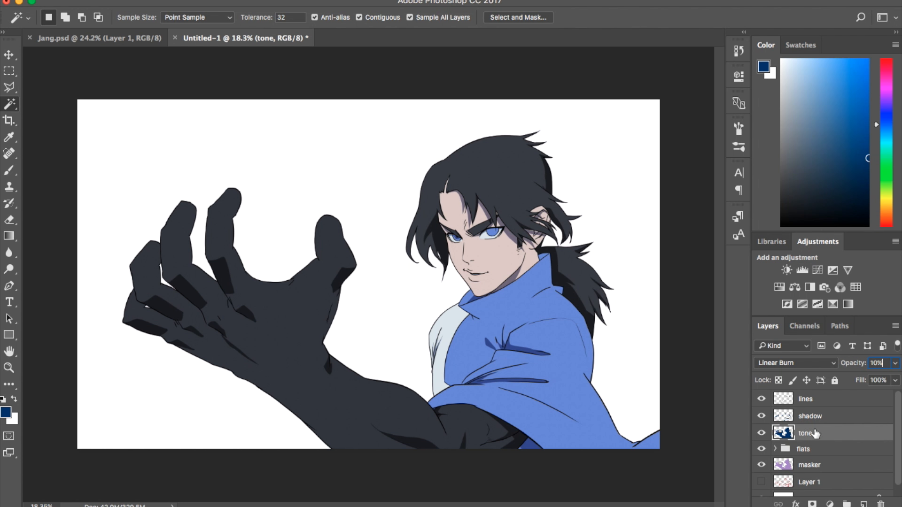
left_click(824, 417)
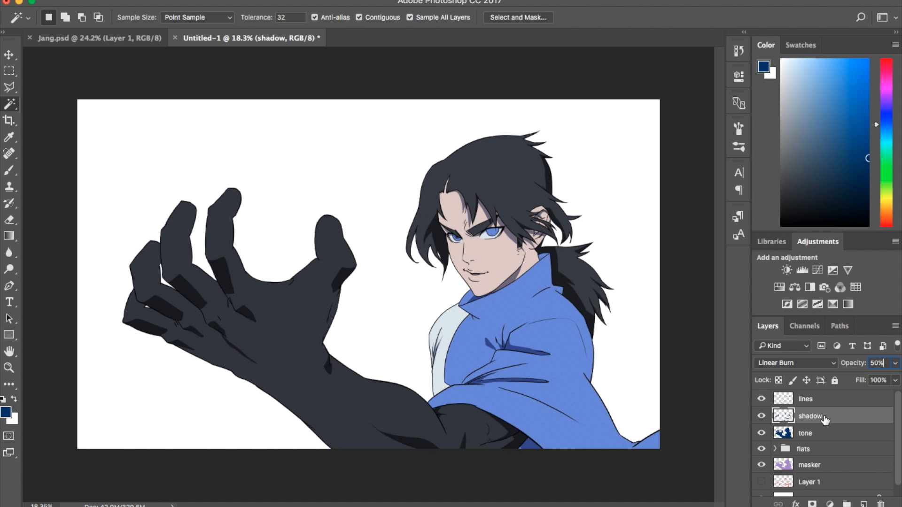
left_click(867, 503)
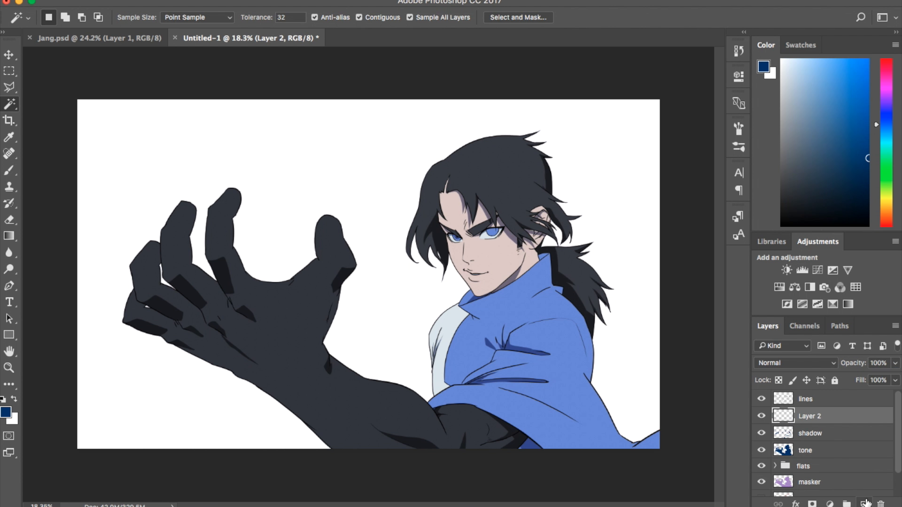
Rename the new layer above the shadow layer "eye light"
double_click(807, 417)
type("eye light")
key("Return")
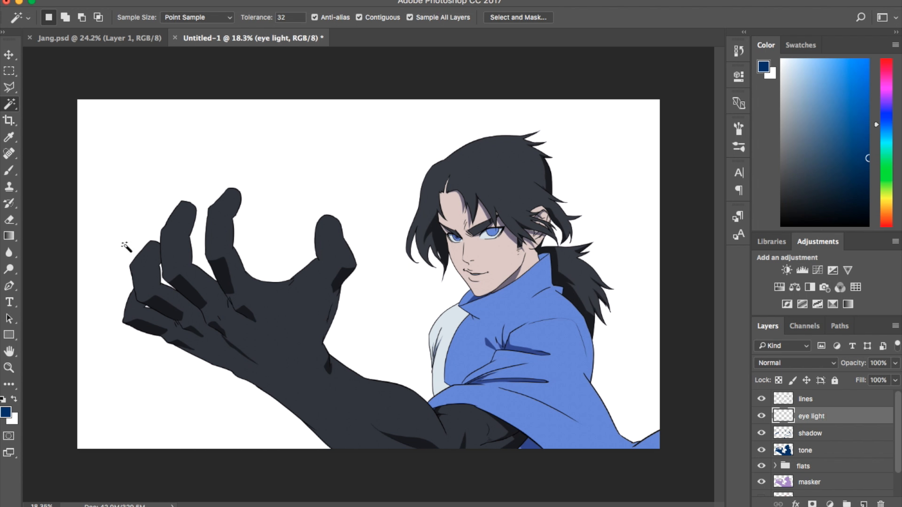
Choose the tapered soft round brush at 10 px and set the foreground colour to white (ffffff)
key("b")
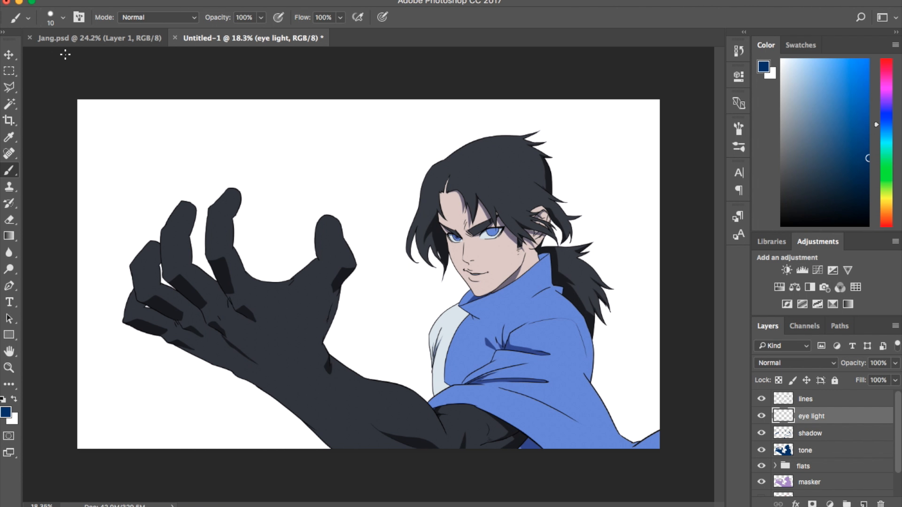
left_click(63, 17)
left_click(82, 179)
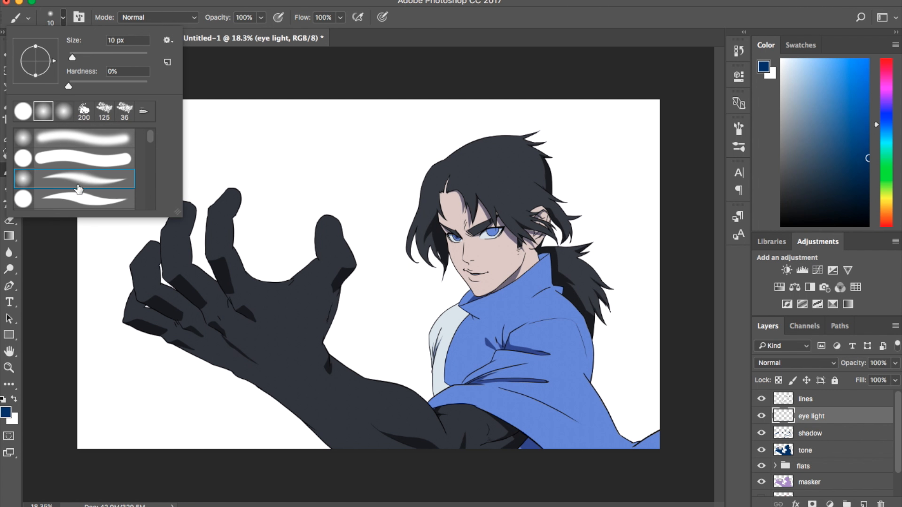
left_click(62, 239)
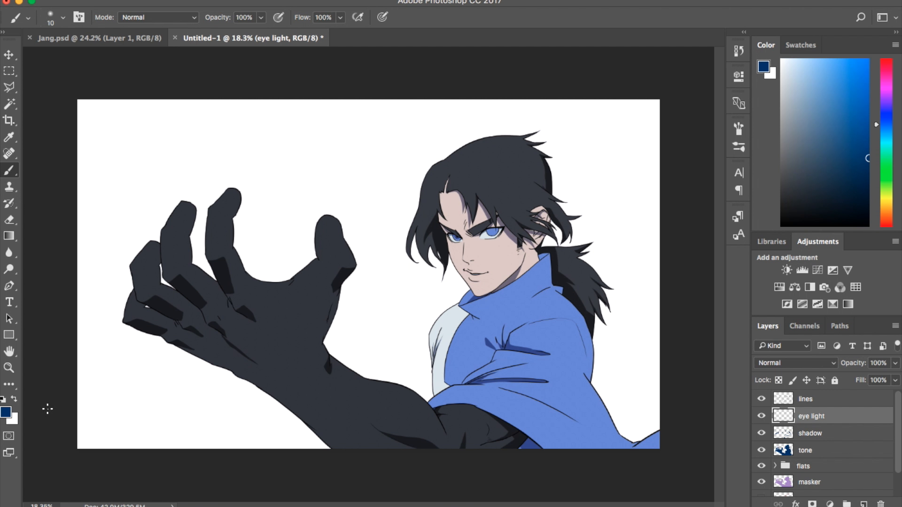
left_click(8, 414)
left_click_drag(449, 276, 417, 96)
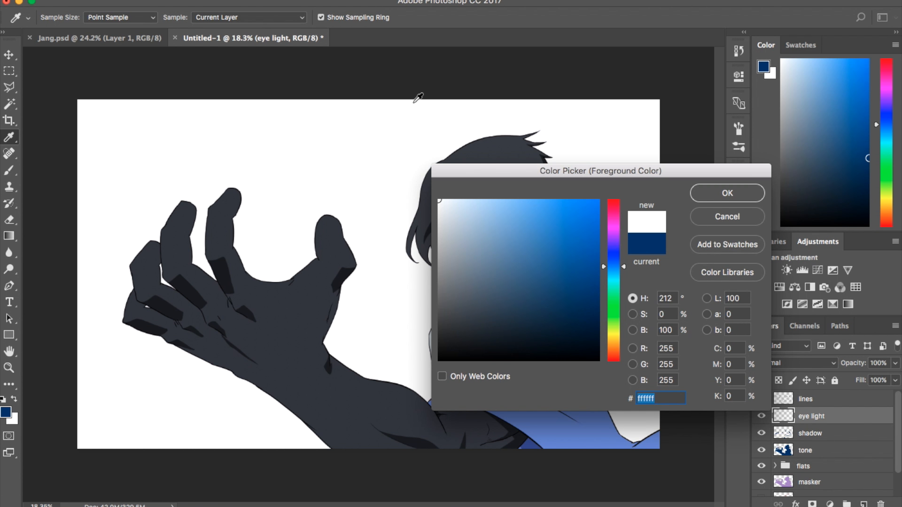
left_click(735, 200)
key("b")
Paint a white highlight on the smaller eye's iris with a 20 px brush, moving the eye light layer above the lines layer
scroll(501, 239, "up", 5)
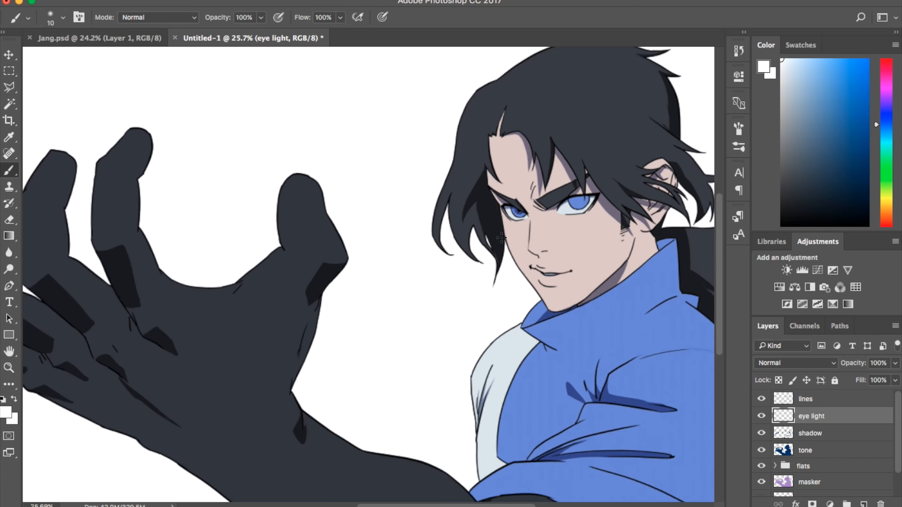
scroll(382, 199, "right", 5)
scroll(316, 211, "up", 5)
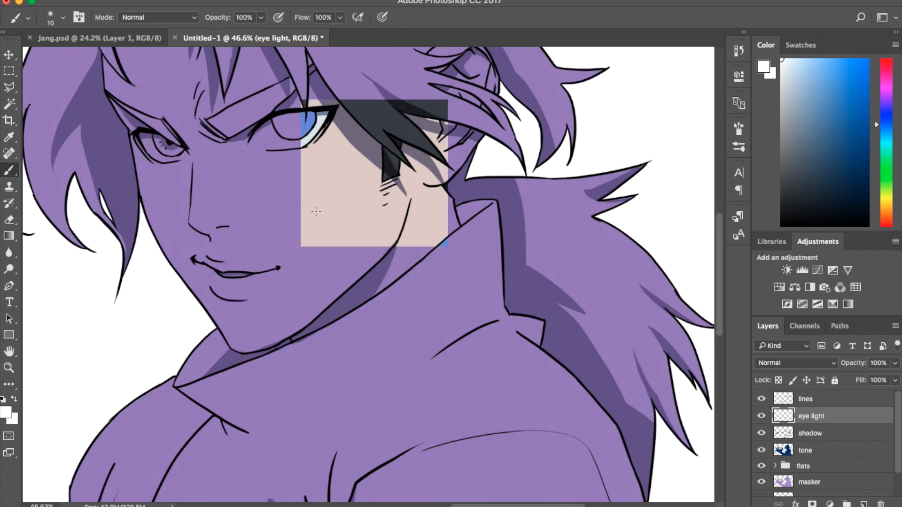
key("bracketright")
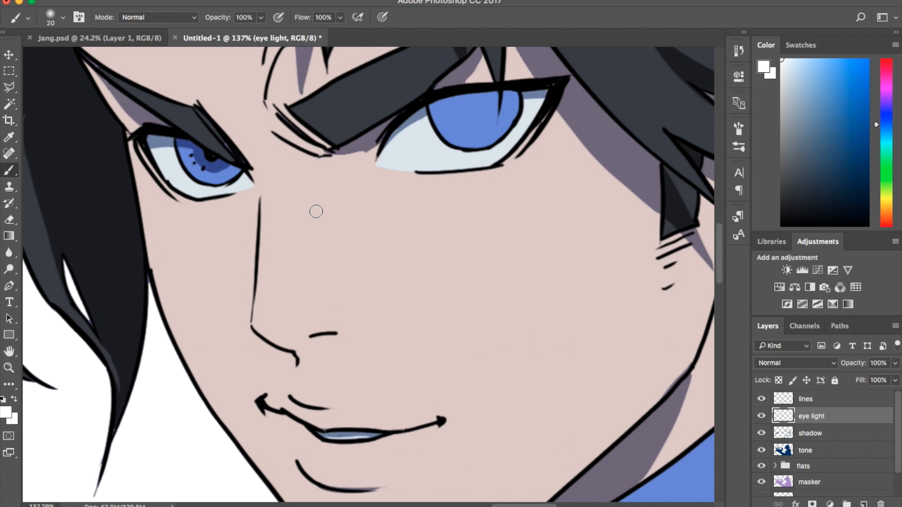
left_click_drag(195, 174, 182, 171)
left_click_drag(836, 419, 848, 394)
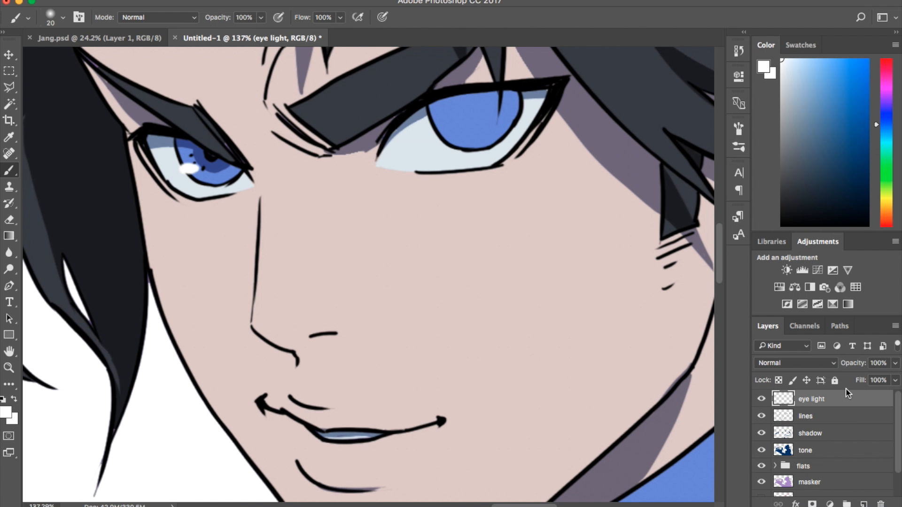
left_click_drag(198, 162, 183, 168)
scroll(262, 166, "down", 6)
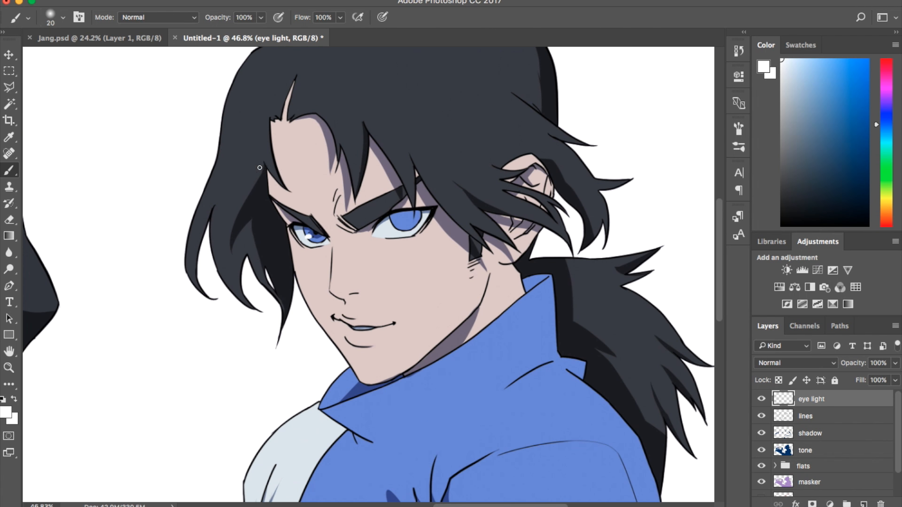
Add a layer above the eye light layer and name it "Arodihs lights"
scroll(260, 168, "up", 4)
left_click(864, 504)
double_click(810, 399)
type("A")
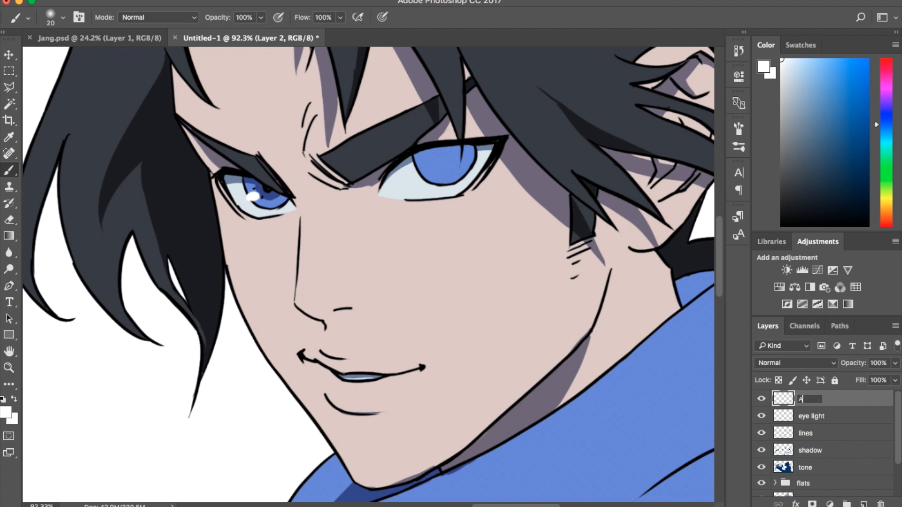
type("rodihs lights")
key("Return")
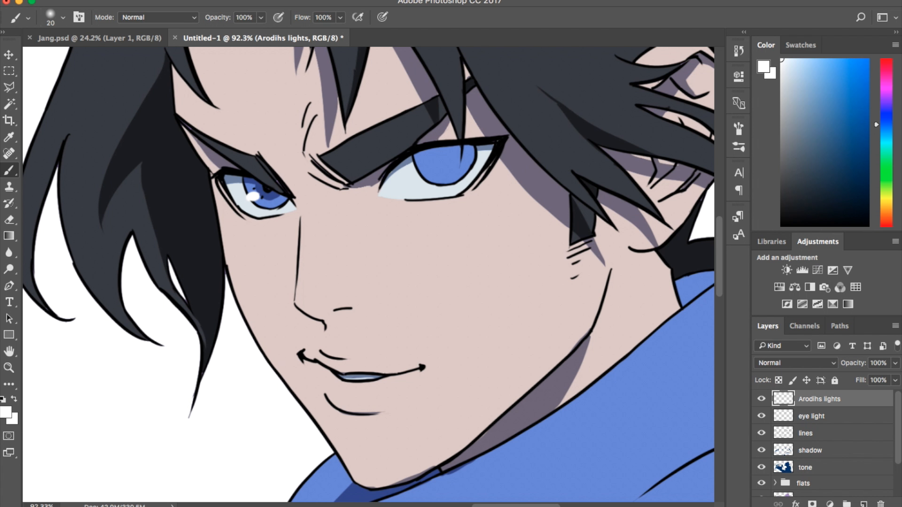
Keep white as the foreground colour and switch to the tapered hard round brush at 20 px
left_click(5, 409)
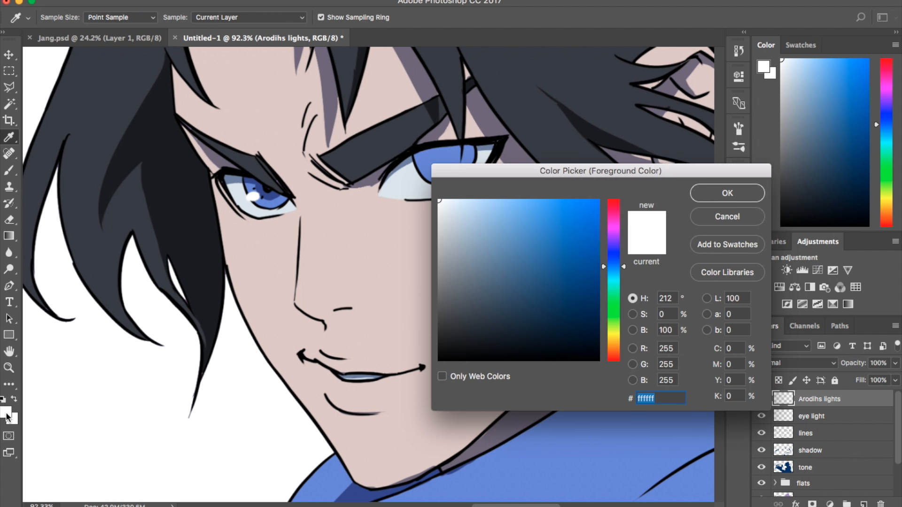
left_click(728, 199)
key("b")
left_click(63, 19)
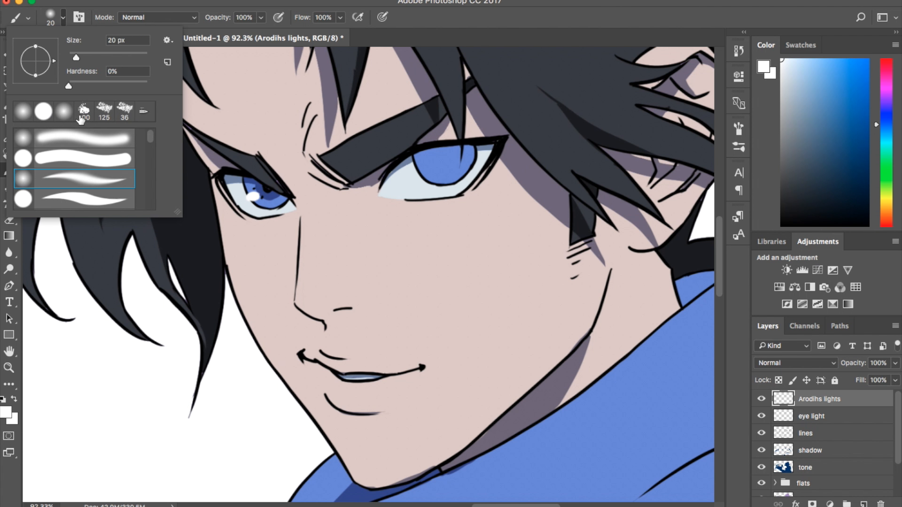
left_click(89, 201)
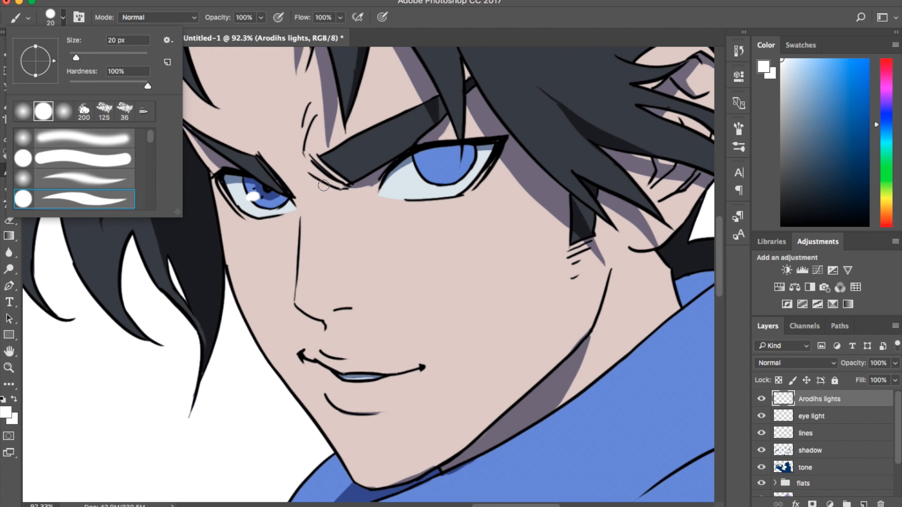
Paint a white dot in the centre of the larger eye's iris and a ring around it with a 15 px brush
left_click(444, 157)
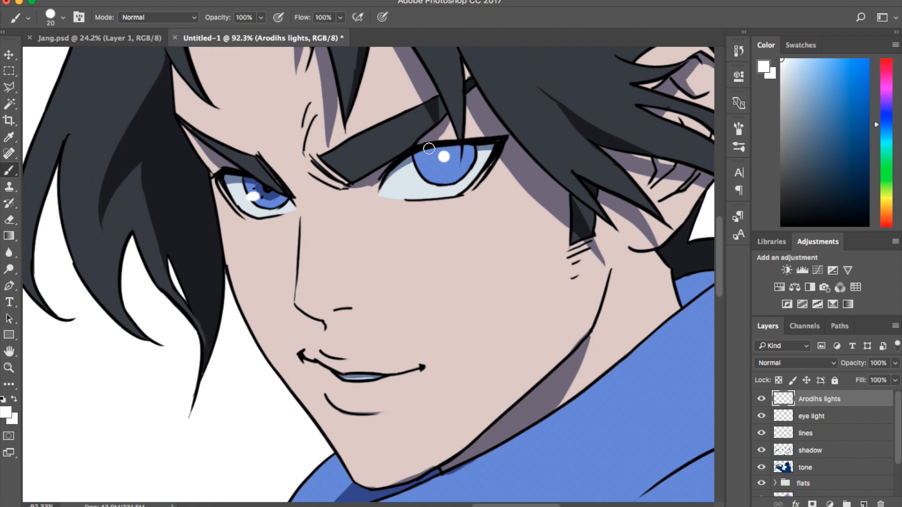
key("bracketleft")
key("bracketleft")
key("bracketleft")
key("bracketright")
left_click_drag(431, 161, 440, 175)
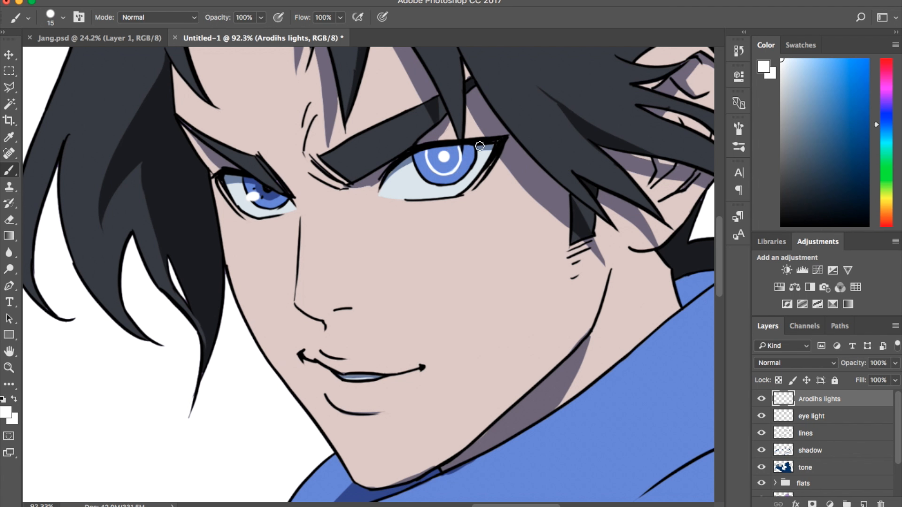
Enlarge the brush to 45 px and paint white light spots with short tails on the four base knuckles of the outstretched hand
scroll(480, 146, "down", 4)
scroll(480, 146, "down", 6)
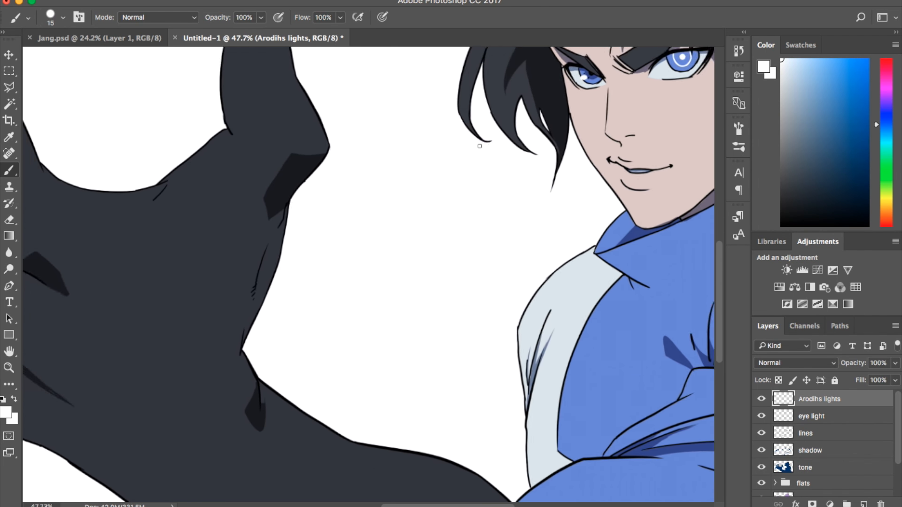
scroll(479, 146, "left", 10)
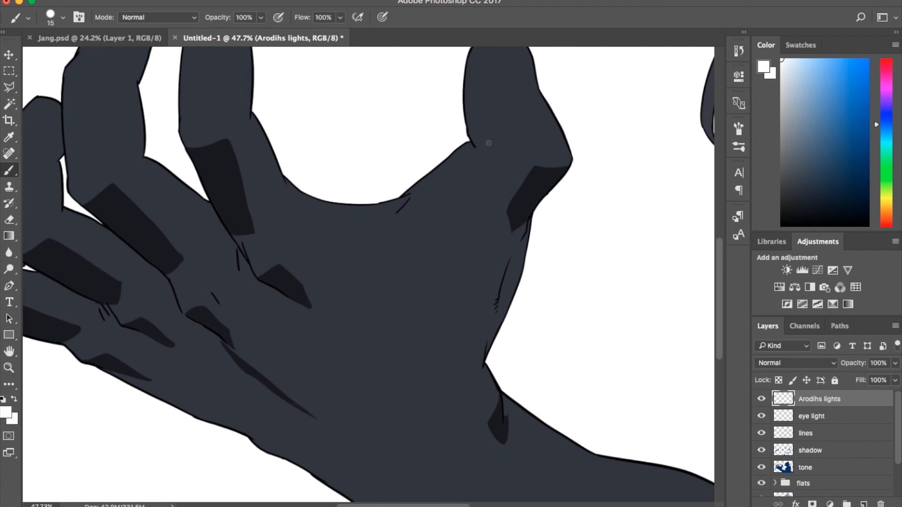
scroll(489, 142, "left", 2)
key("bracketright")
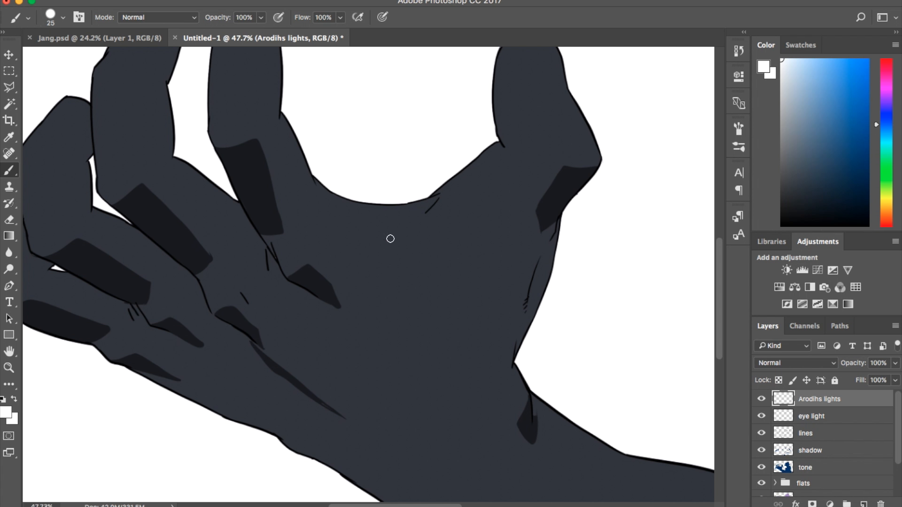
key("bracketright")
key("bracketright")
key("bracketright")
key("bracketright")
mouse_move(294, 260)
left_mouse_down()
mouse_move(309, 274)
mouse_move(285, 263)
mouse_move(297, 273)
mouse_move(304, 263)
mouse_move(297, 268)
mouse_move(312, 281)
mouse_move(300, 275)
mouse_move(315, 282)
mouse_move(298, 268)
left_mouse_up()
mouse_move(219, 311)
left_mouse_down()
mouse_move(237, 321)
mouse_move(216, 313)
mouse_move(240, 305)
left_mouse_up()
mouse_move(162, 328)
left_mouse_down()
mouse_move(185, 318)
mouse_move(173, 332)
mouse_move(200, 344)
left_mouse_up()
left_click_drag(111, 350, 136, 361)
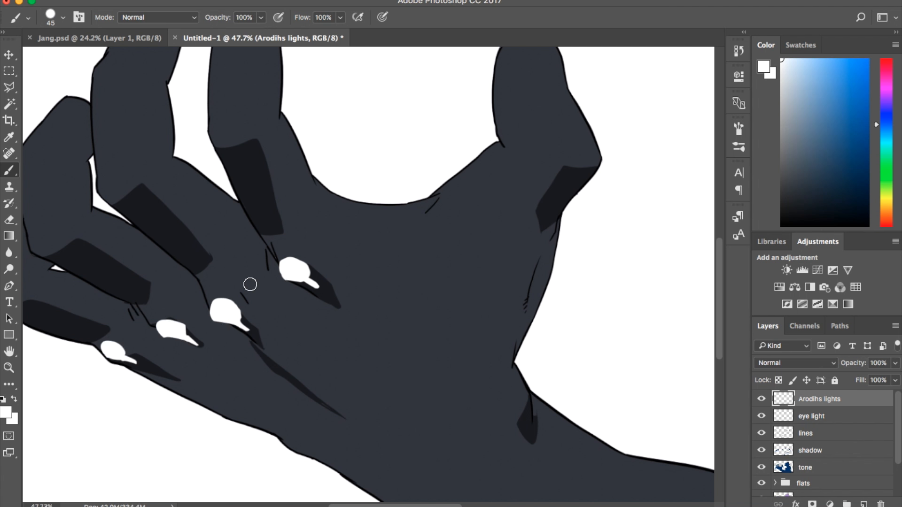
Paint white light spots on both thumb joints and on the middle joints of the index, middle and ring fingers
left_click_drag(534, 241, 524, 270)
left_click(584, 160)
scroll(226, 193, "up", 3)
left_click(226, 193)
left_click(112, 249)
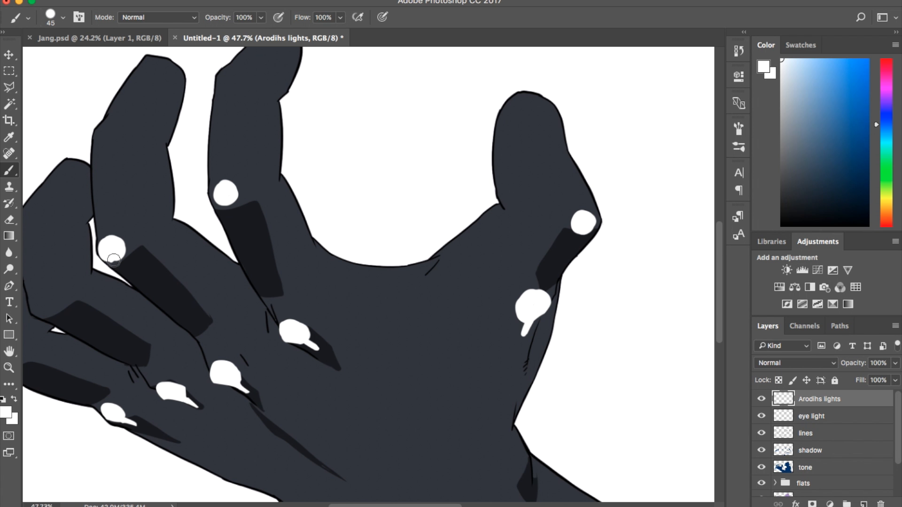
left_click_drag(40, 303, 41, 301)
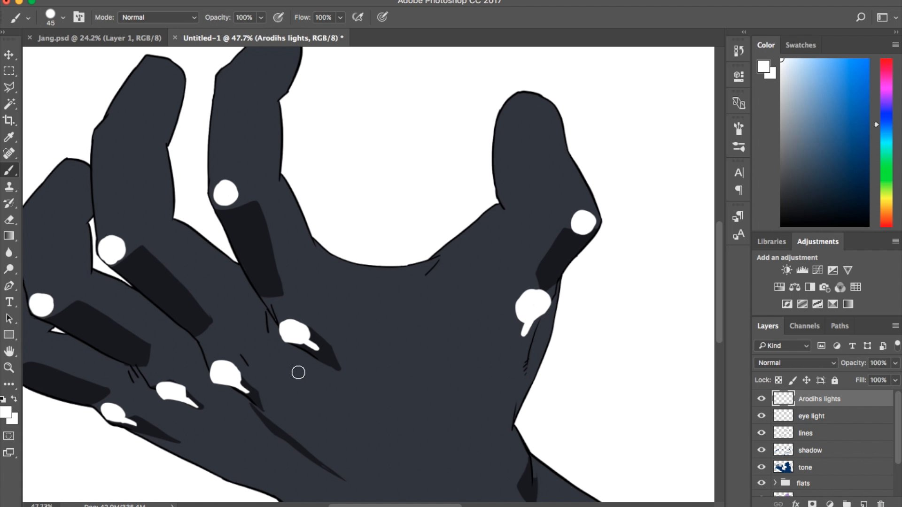
Enlarge the white spots on the index and middle finger joints, and add one on the little finger's middle joint
mouse_move(220, 198)
left_mouse_down()
mouse_move(240, 187)
mouse_move(220, 202)
mouse_move(232, 181)
mouse_move(233, 207)
left_mouse_up()
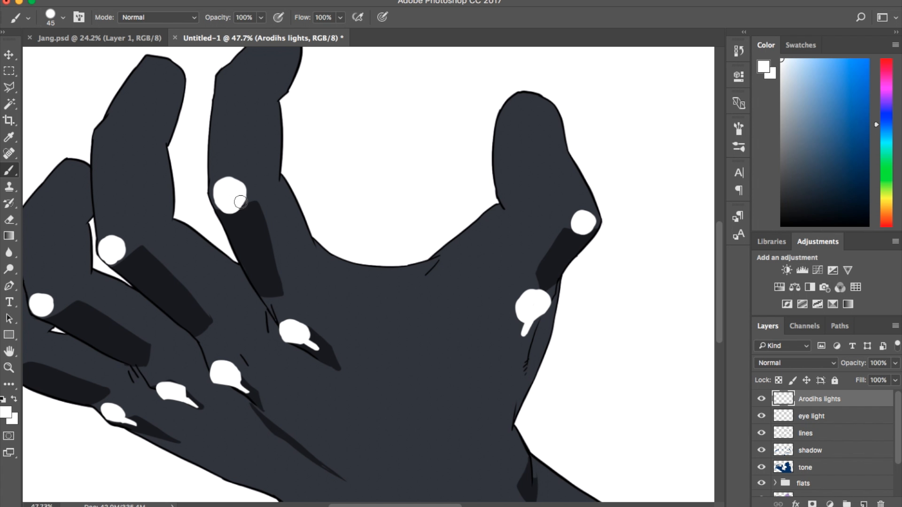
mouse_move(108, 248)
left_mouse_down()
mouse_move(126, 239)
mouse_move(125, 258)
left_mouse_up()
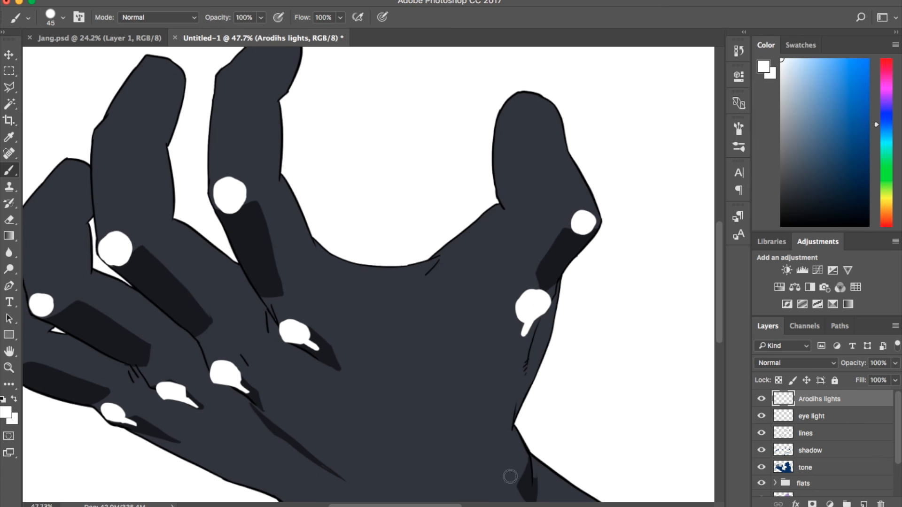
scroll(417, 483, "left", 5)
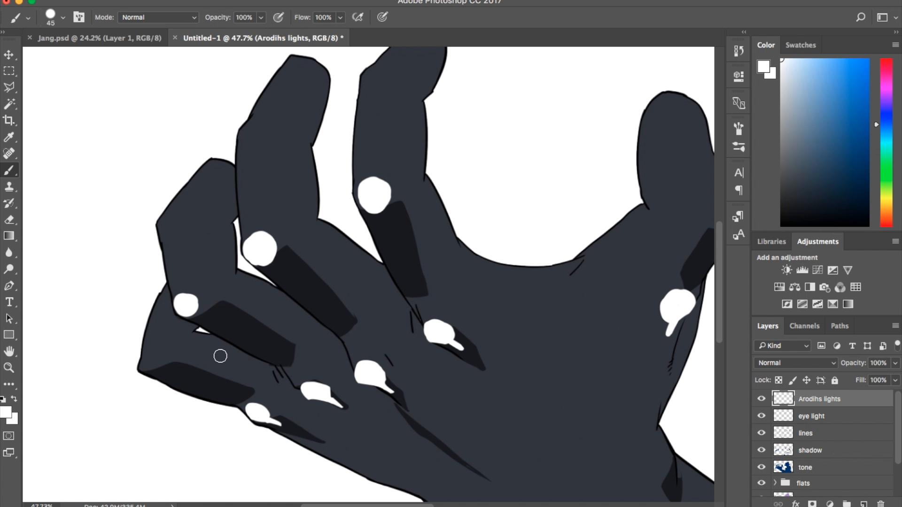
left_click_drag(158, 366, 146, 361)
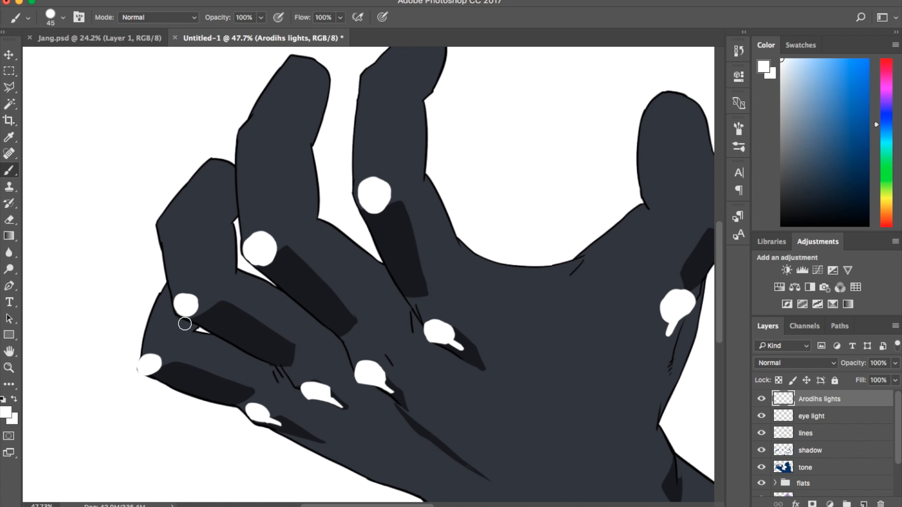
Outline white fingernails on the thumb and index fingertips, undoing one thick stroke and reducing the brush to 20 px
scroll(470, 435, "down", 2)
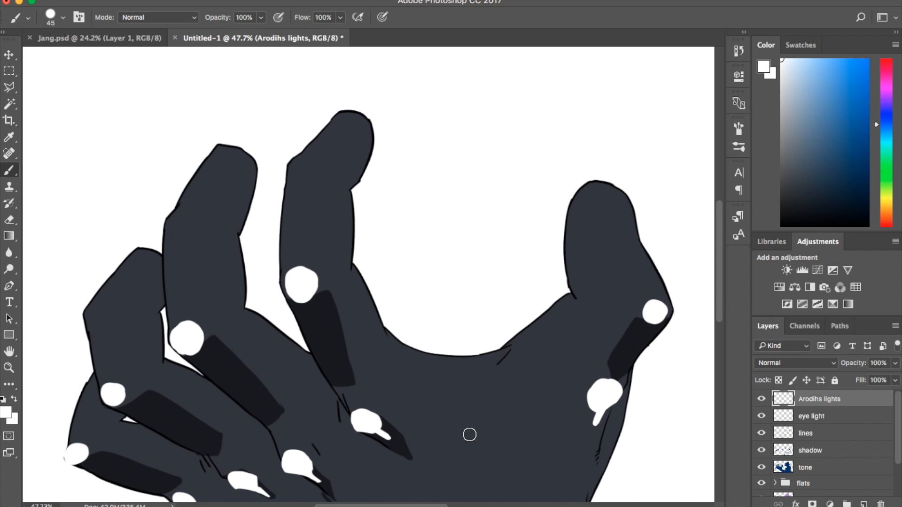
scroll(645, 246, "up", 3)
scroll(645, 246, "up", 2)
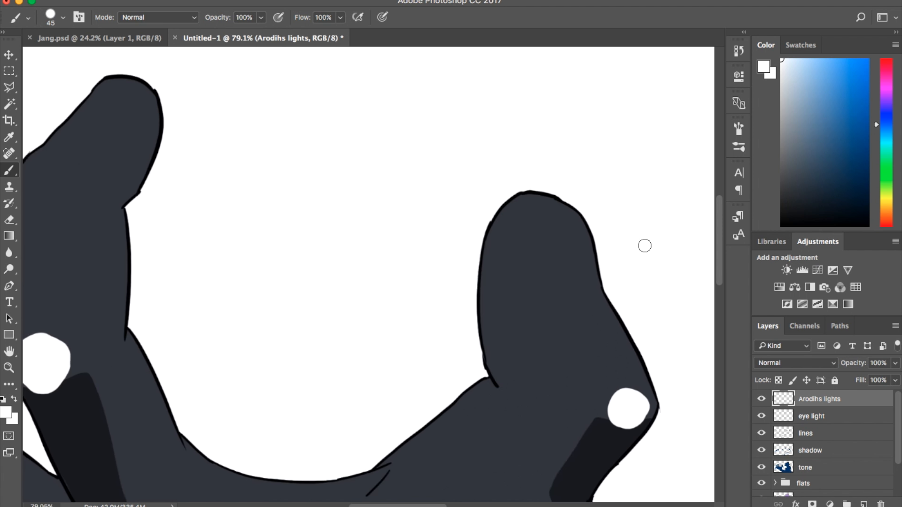
left_click_drag(506, 252, 559, 281)
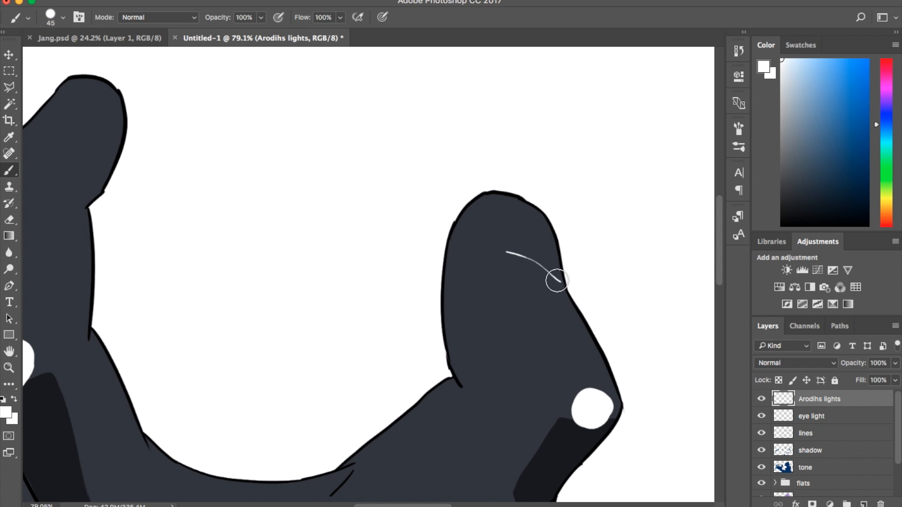
mouse_move(506, 252)
left_mouse_down()
mouse_move(516, 210)
mouse_move(545, 213)
mouse_move(533, 207)
mouse_move(556, 238)
left_mouse_up()
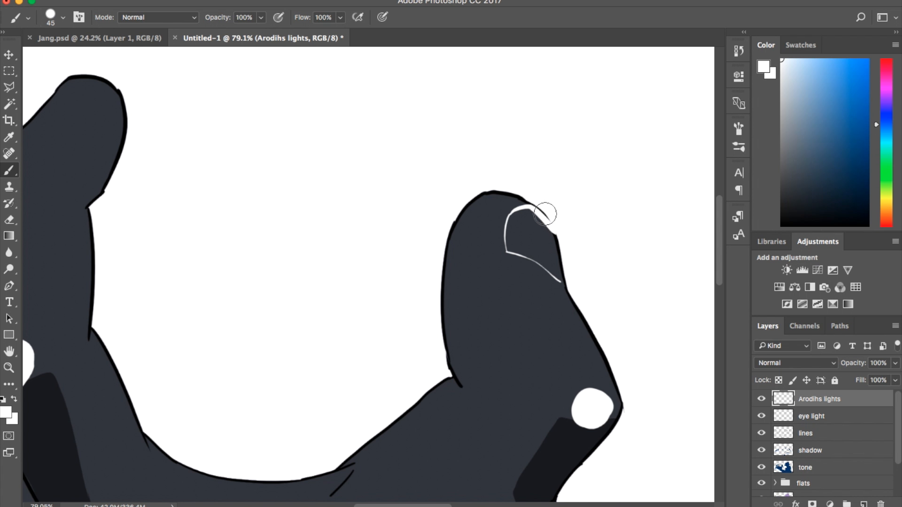
key("super+z")
key("bracketleft")
key("bracketleft")
key("bracketleft")
key("bracketleft")
left_click_drag(528, 208, 551, 232)
left_click_drag(547, 226, 562, 282)
left_click_drag(535, 211, 554, 247)
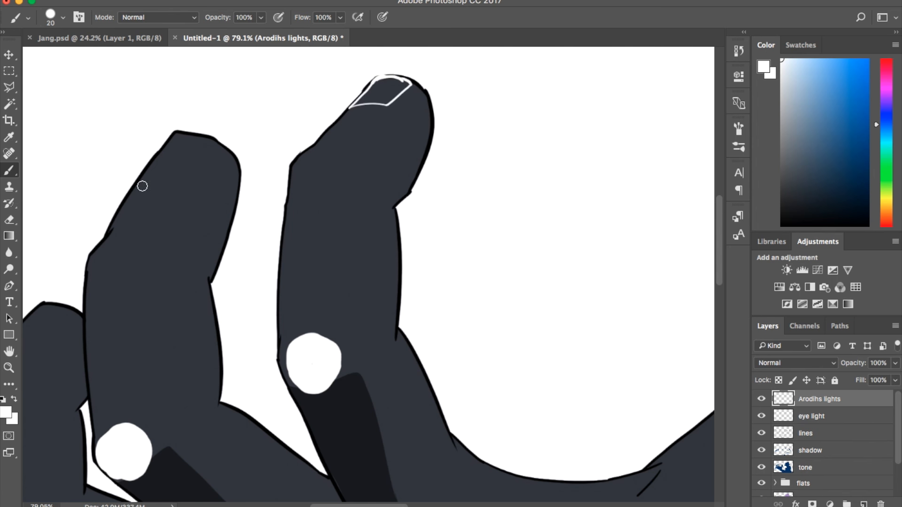
Outline white fingernails on the middle and ring fingertips with the 20 px brush
left_click_drag(143, 186, 146, 184)
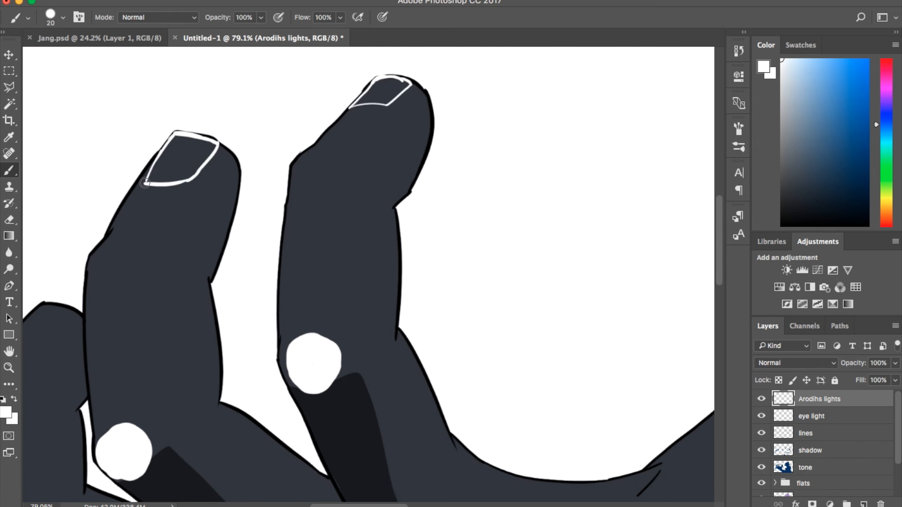
left_click_drag(380, 505, 347, 505)
left_click_drag(243, 344, 287, 314)
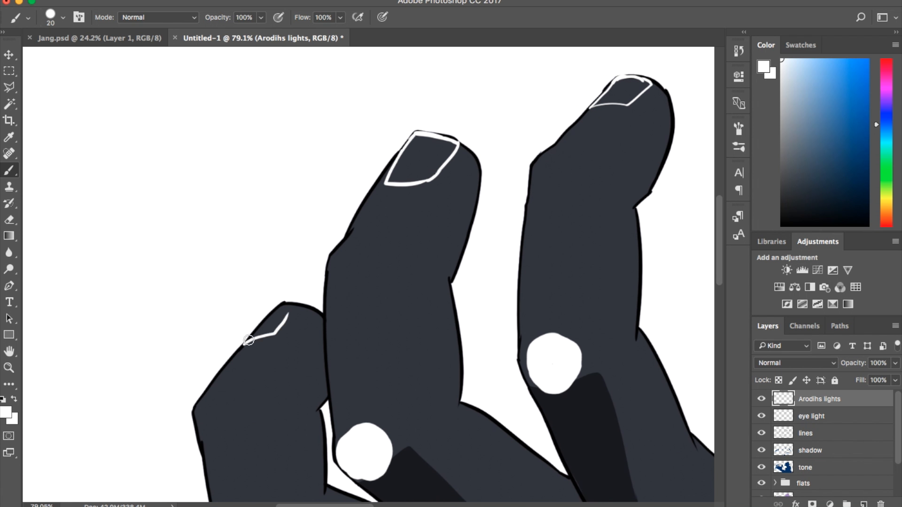
left_click_drag(245, 342, 285, 307)
left_click_drag(249, 337, 285, 303)
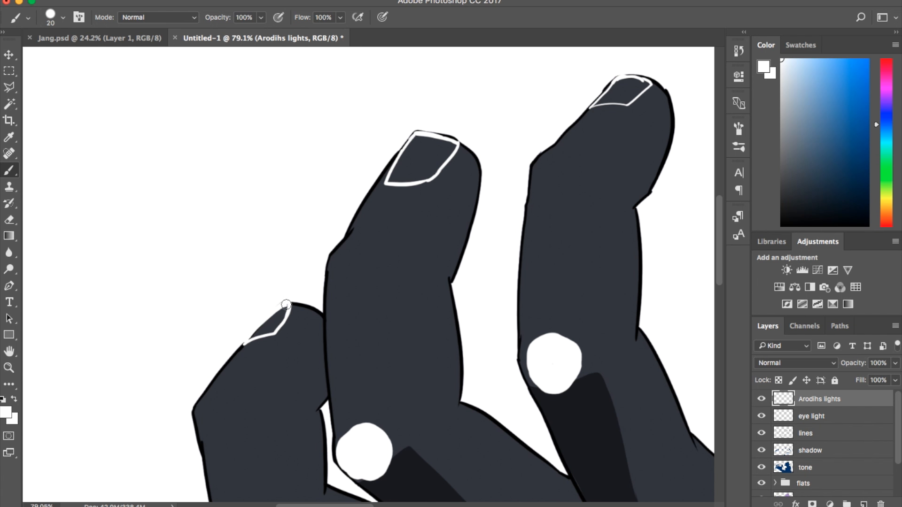
Select the insides of the outlined fingernails with the Magic Wand, expand the selection, and fill it with white
left_click_drag(719, 256, 722, 293)
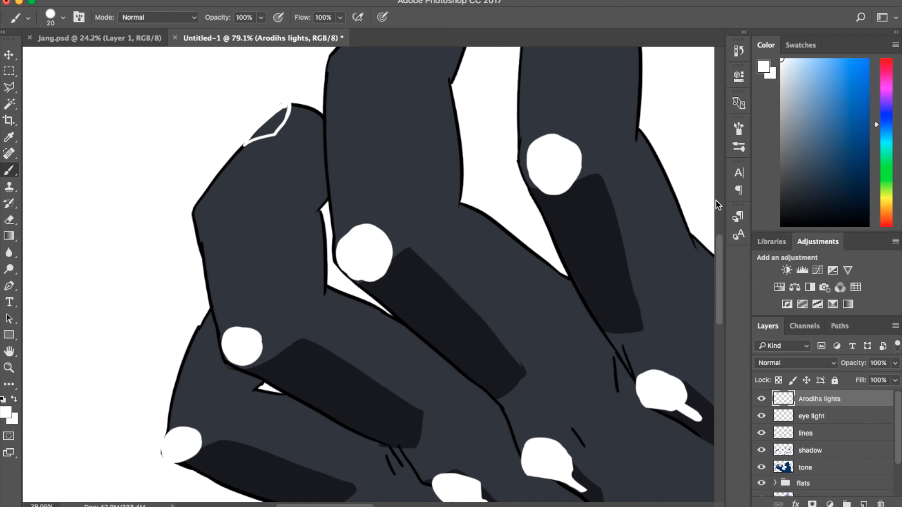
scroll(545, 244, "down", 5)
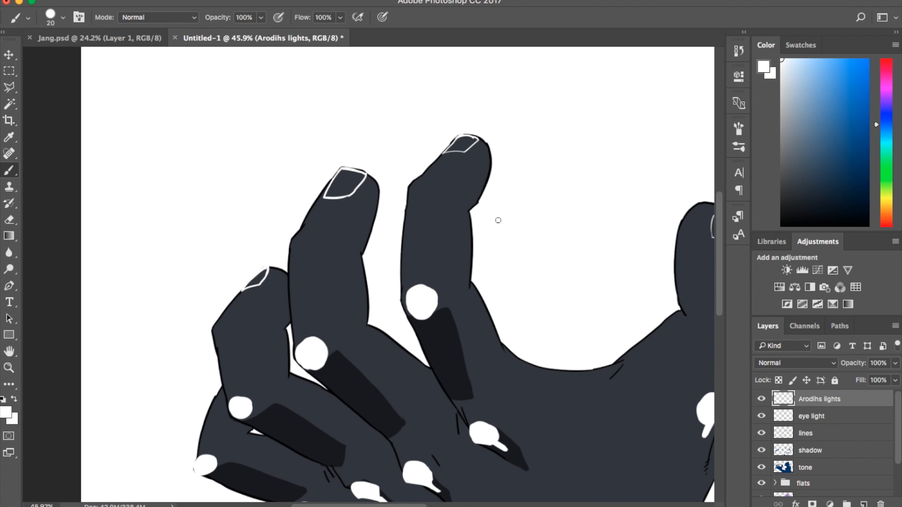
key("w")
left_click(346, 185)
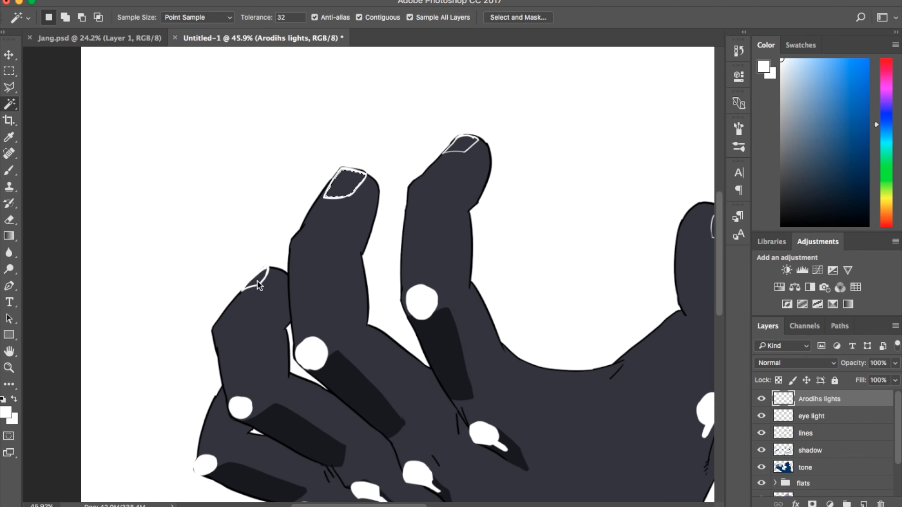
scroll(463, 151, "right", 4)
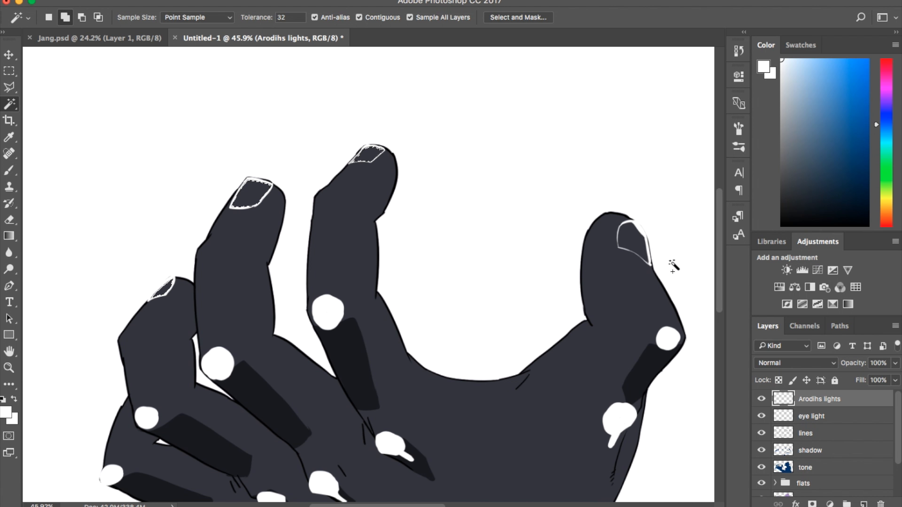
left_click(635, 246, "shift")
left_click(280, 0)
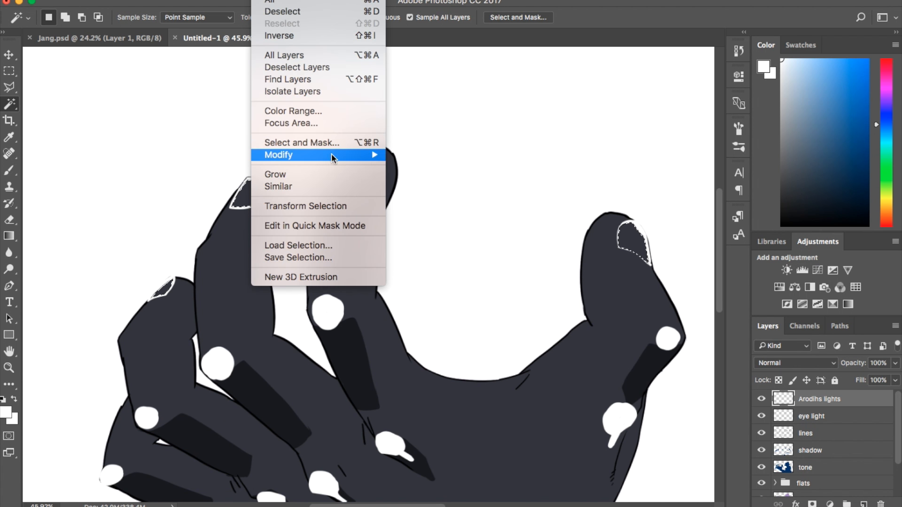
left_click(411, 174)
left_click(667, 282)
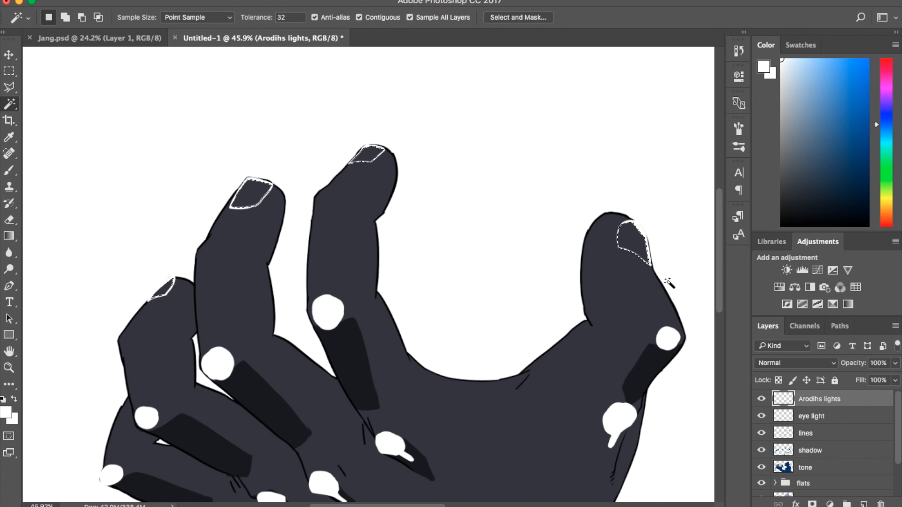
key("alt+BackSpace")
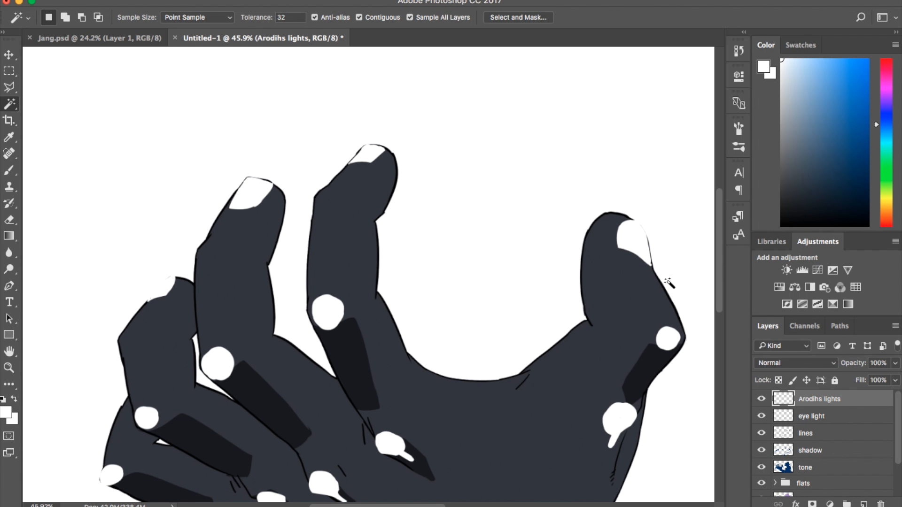
Paint a white light spot with the 20 px brush on the wrist joint below the thumb, above the small dark shadow
scroll(669, 282, "down", 3)
scroll(665, 282, "down", 5)
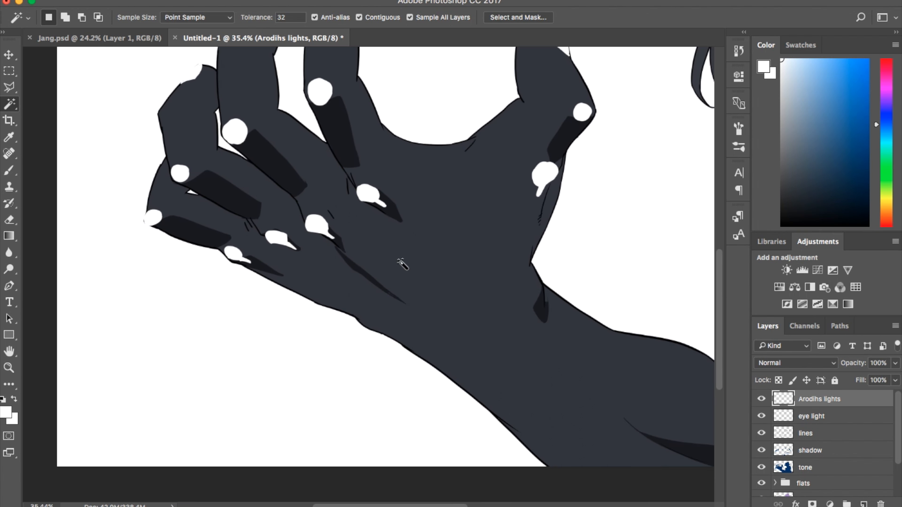
key("b")
scroll(401, 262, "up", 3)
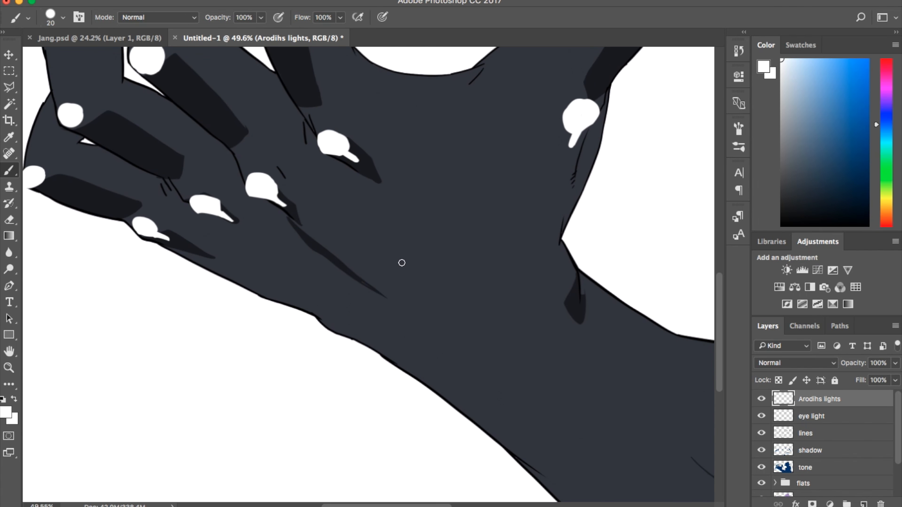
mouse_move(567, 282)
left_mouse_down()
mouse_move(571, 270)
mouse_move(575, 287)
mouse_move(566, 283)
left_mouse_up()
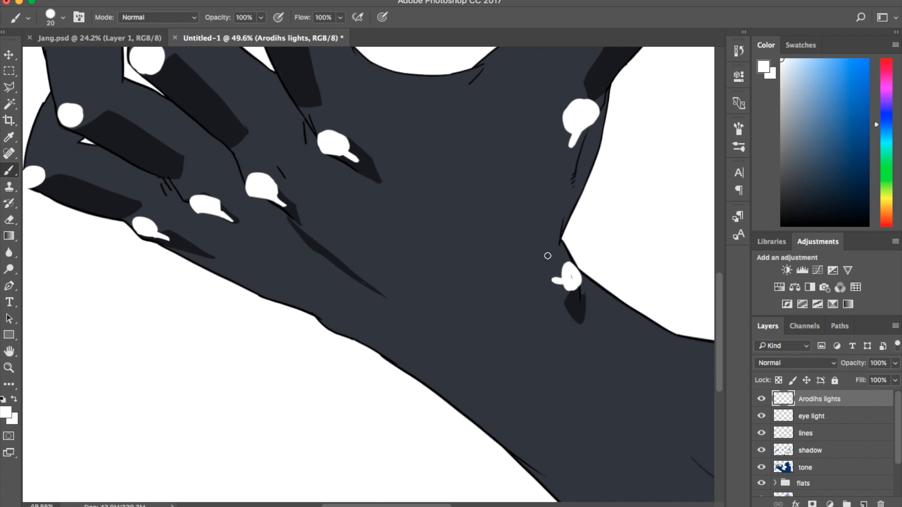
left_click_drag(333, 264, 331, 257)
key("super+z")
key("super+z")
left_click_drag(412, 171, 416, 173)
key("super+z")
left_click_drag(383, 170, 386, 172)
left_click(313, 250, "shift")
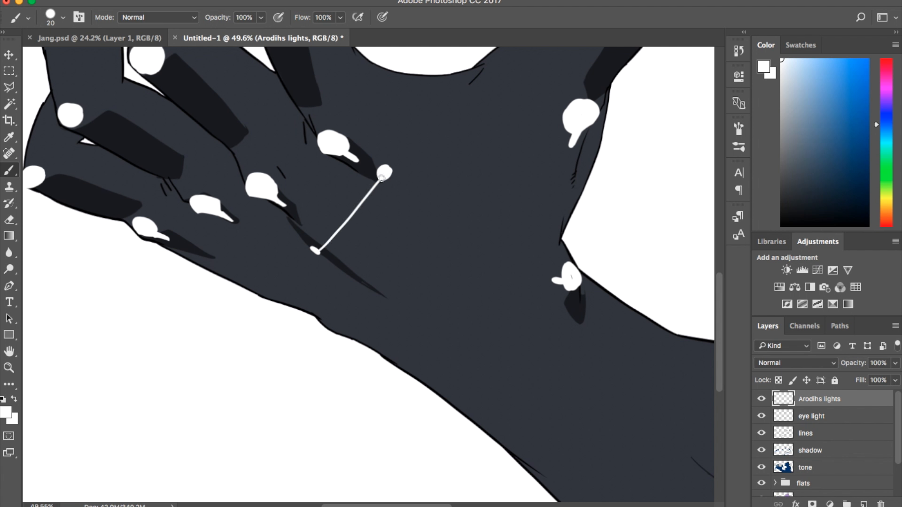
key("alt+super+z")
key("alt+super+z")
key("alt+super+z")
Paint white dots on the back of the hand and below the index knuckle, and join them with a straight line
left_click_drag(336, 266, 334, 262)
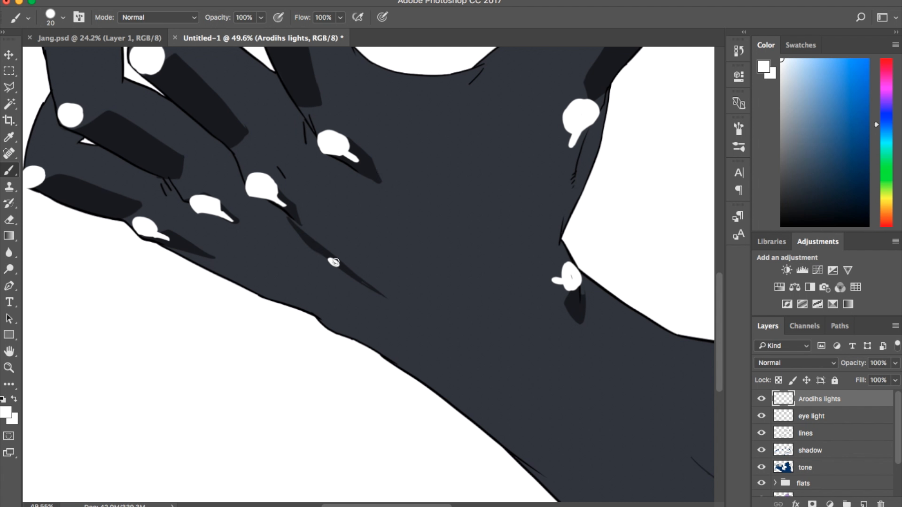
left_click_drag(382, 170, 380, 171)
left_click(333, 262, "shift")
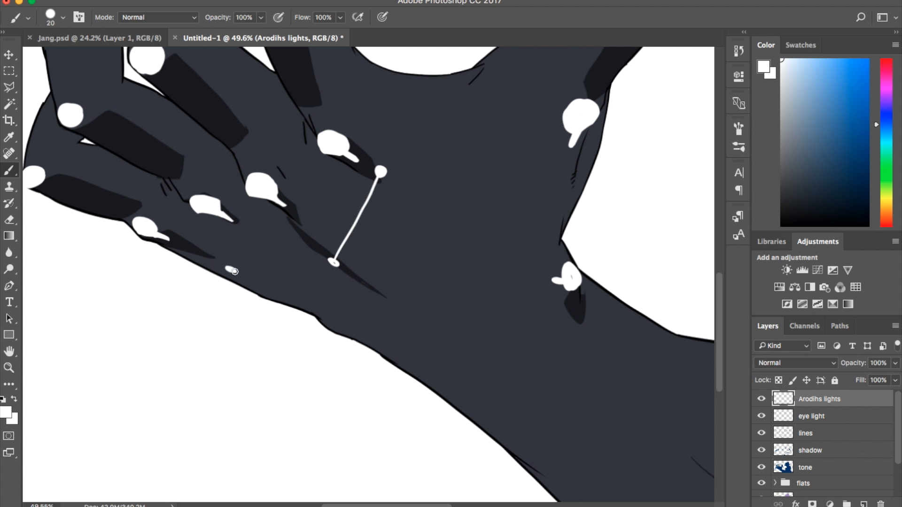
left_click_drag(380, 171, 385, 176)
Paint a white dot below the little-finger knuckle and join it to the central dot, undoing and redrawing the connecting line
left_click_drag(232, 271, 234, 266)
key("ctrl+z")
key("ctrl+z")
key("ctrl+z")
key("ctrl+z")
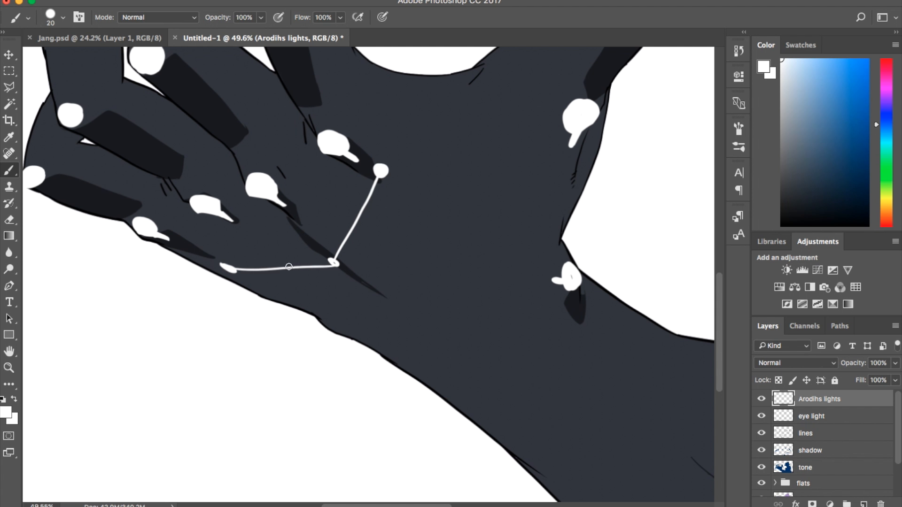
key("ctrl+z")
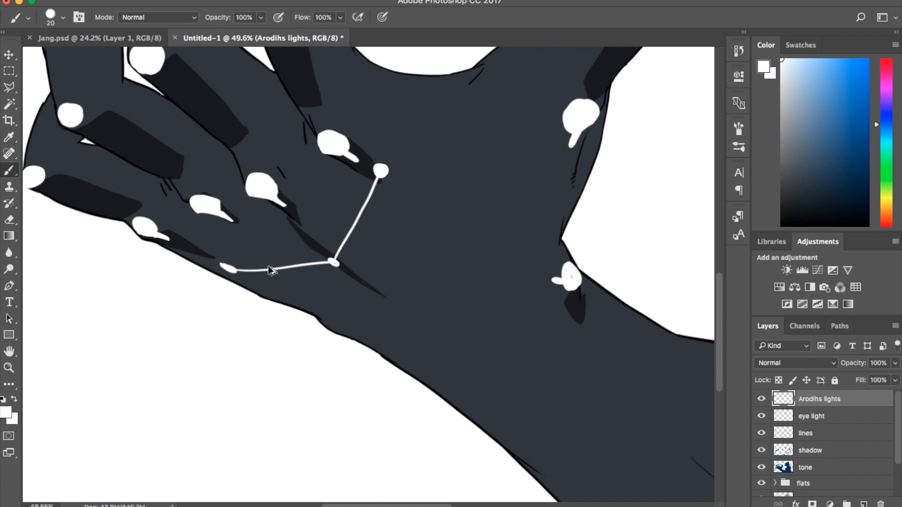
key("ctrl+z")
left_click_drag(230, 269, 332, 263)
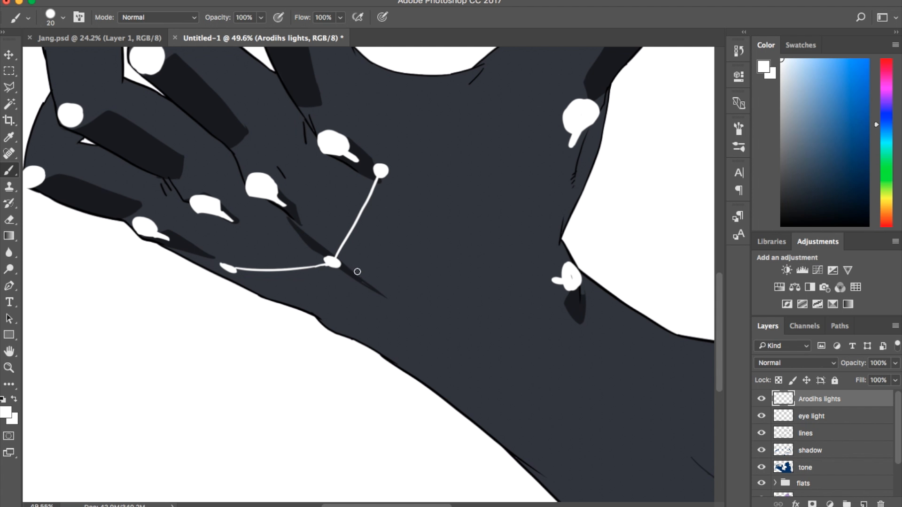
Draw a white line from the central dot toward the wrist with a dot at its end, undoing and redrawing one stroke
mouse_move(334, 265)
left_mouse_down()
mouse_move(460, 347)
mouse_move(455, 355)
left_mouse_up()
left_click_drag(337, 269, 406, 311)
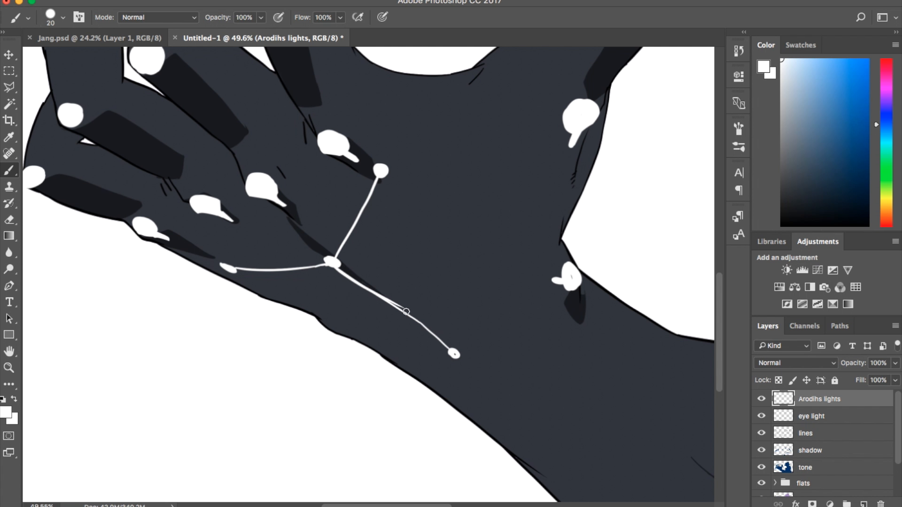
key("super+z")
left_click_drag(336, 265, 459, 354)
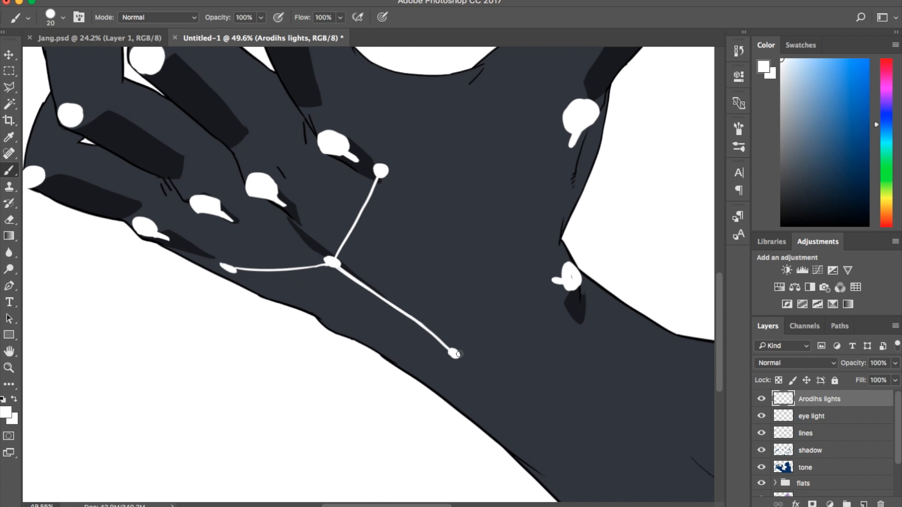
Draw a white ring around the central dot where the three lines meet, and enlarge the brush to 40 px
mouse_move(290, 234)
left_mouse_down()
mouse_move(358, 220)
mouse_move(356, 239)
left_mouse_up()
mouse_move(287, 270)
left_mouse_down()
mouse_move(285, 244)
mouse_move(301, 225)
left_mouse_up()
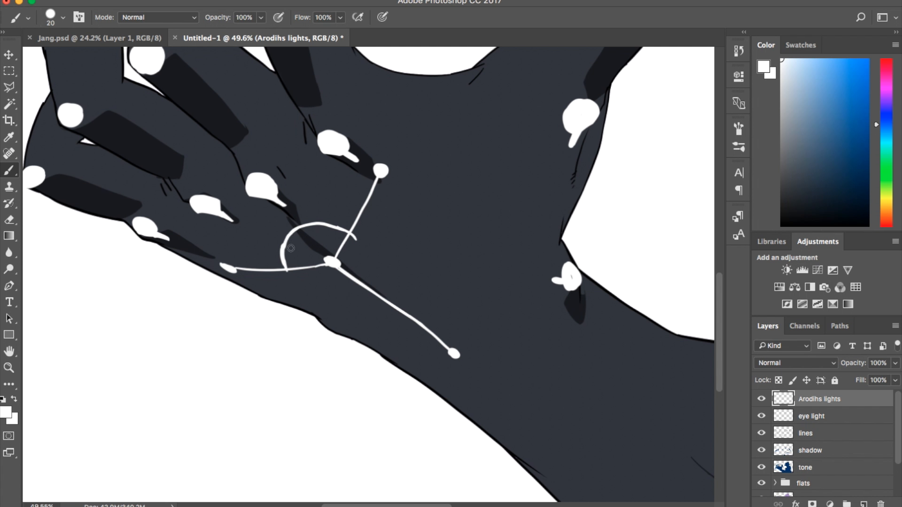
mouse_move(280, 268)
left_mouse_down()
mouse_move(337, 294)
mouse_move(371, 262)
mouse_move(342, 293)
mouse_move(369, 283)
mouse_move(354, 238)
left_mouse_up()
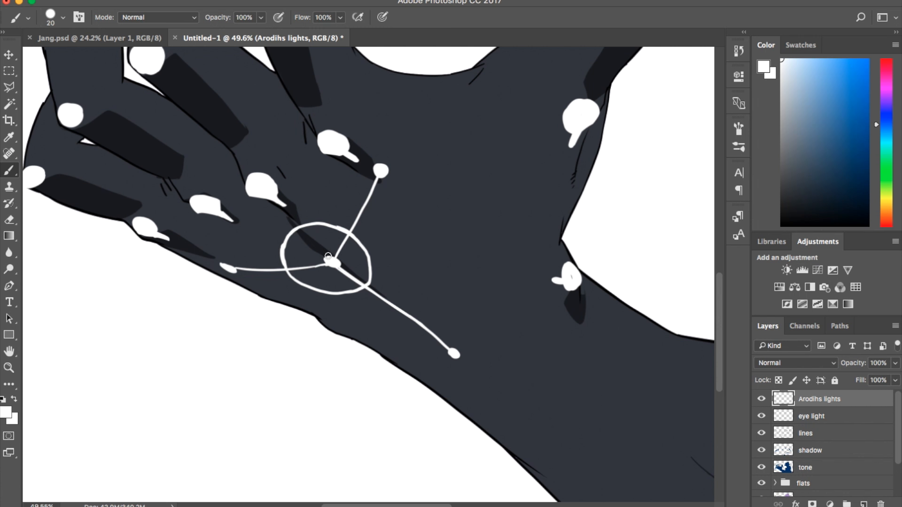
left_click_drag(282, 257, 317, 287)
key("bracketright")
key("bracketright")
scroll(307, 278, "down", 5)
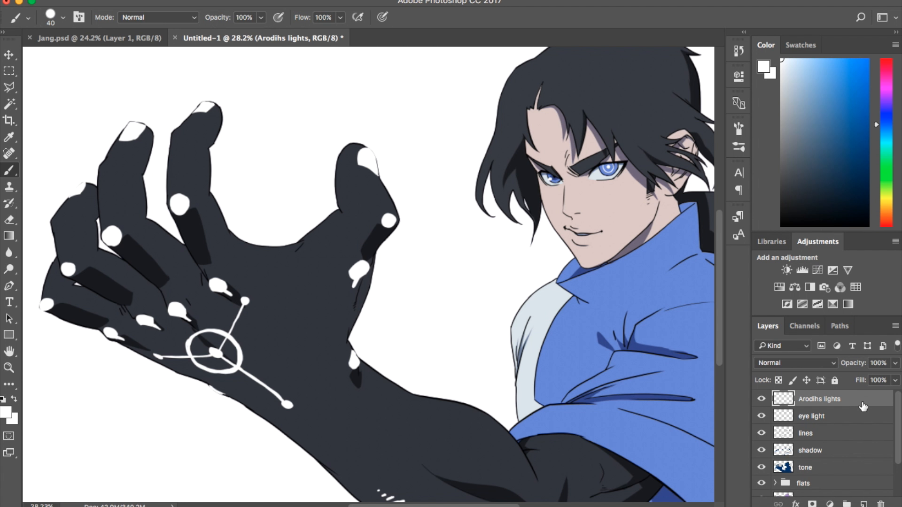
Add an Outer Glow effect to the Arodihs lights layer and set the glow colour to light blue 6787ed
double_click(864, 404)
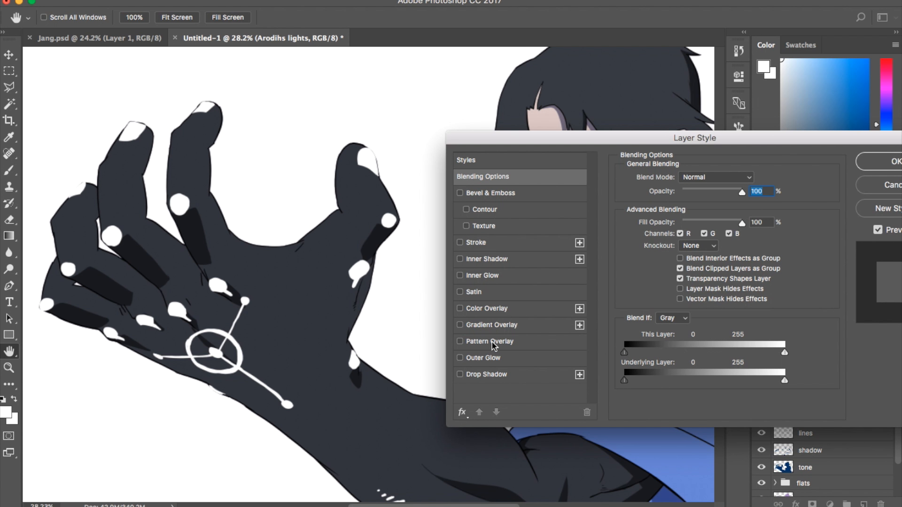
left_click(513, 358)
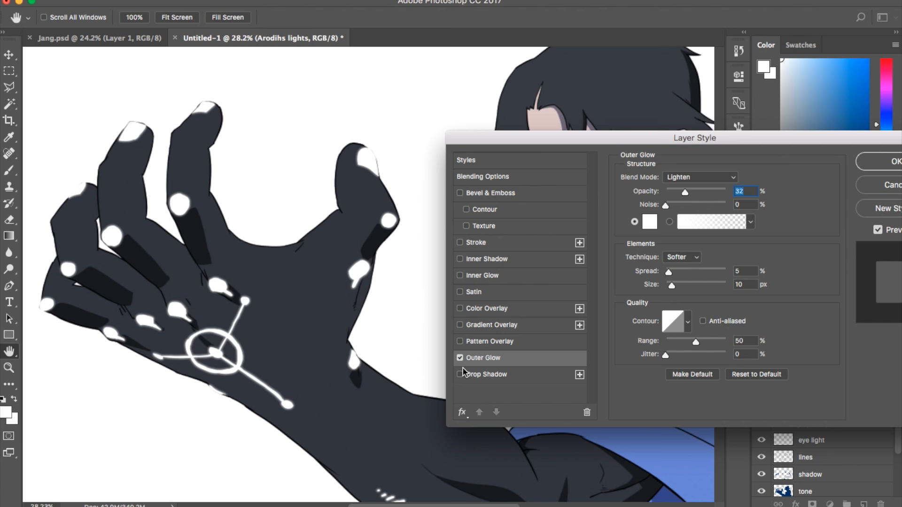
left_click(650, 222)
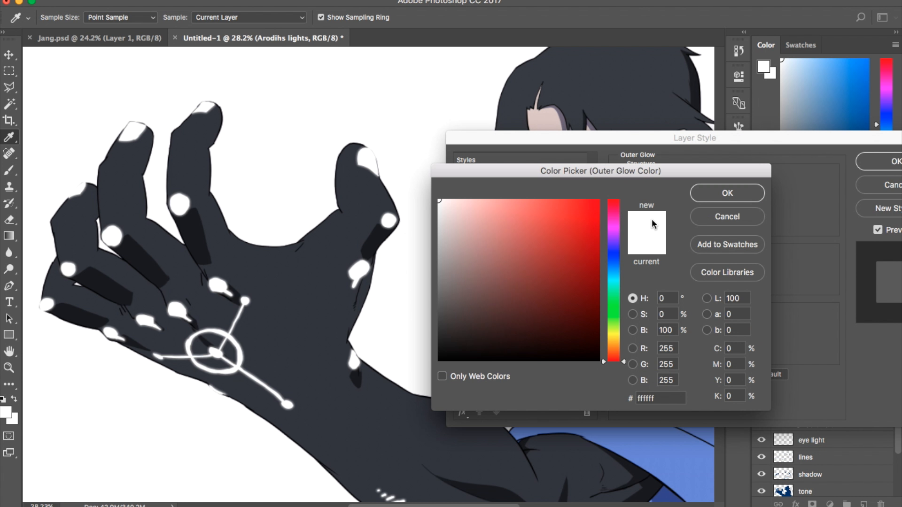
left_click_drag(509, 216, 537, 212)
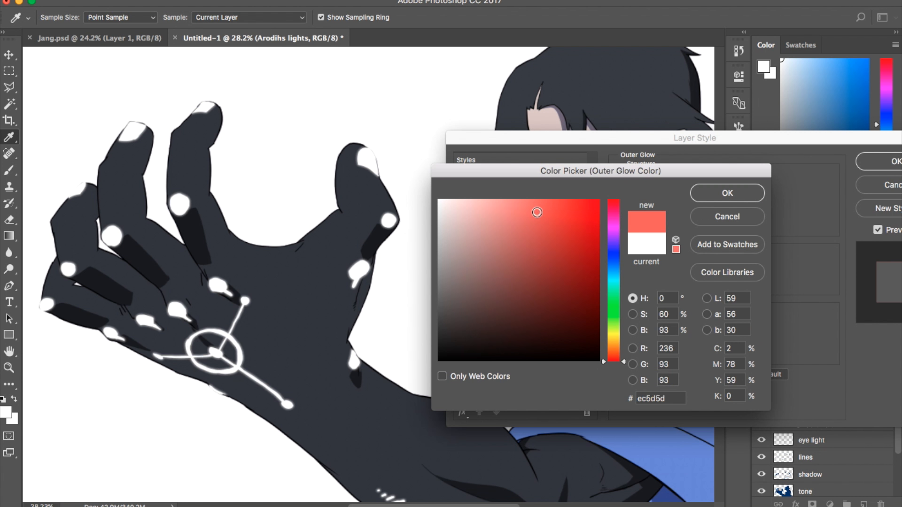
left_click(617, 251)
mouse_move(617, 250)
left_mouse_down()
mouse_move(618, 243)
mouse_move(621, 264)
left_mouse_up()
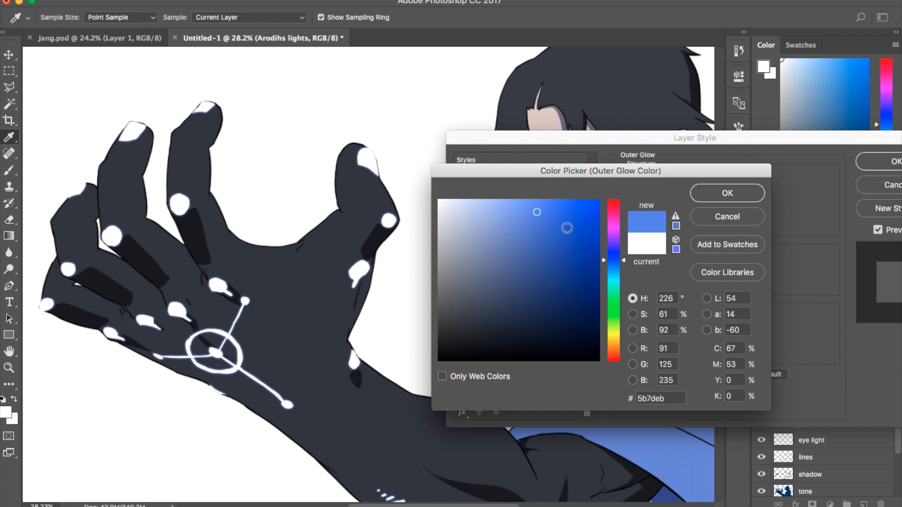
left_click(536, 211)
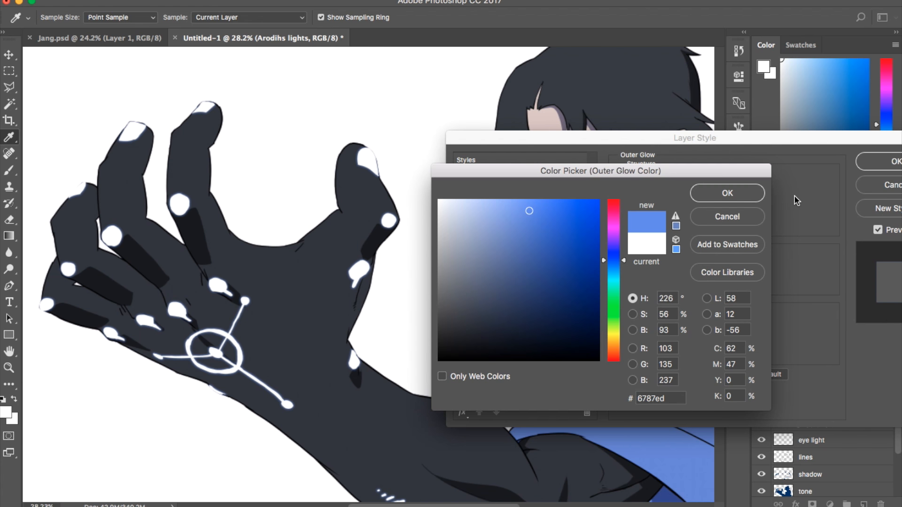
left_click(727, 193)
Keep the Outer Glow blend mode on Lighten, set its spread to 11% and size to 70 px, and apply the layer style
left_click(684, 177)
left_click(684, 179)
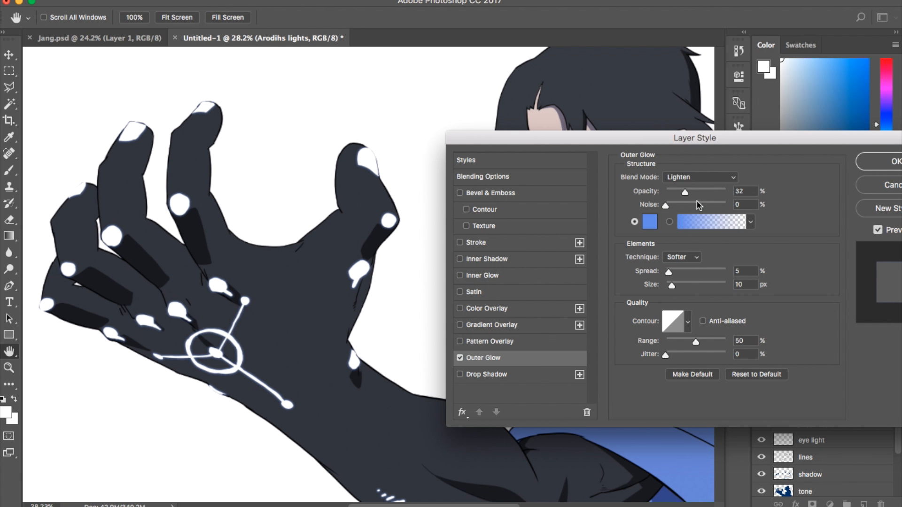
left_click_drag(675, 271, 680, 282)
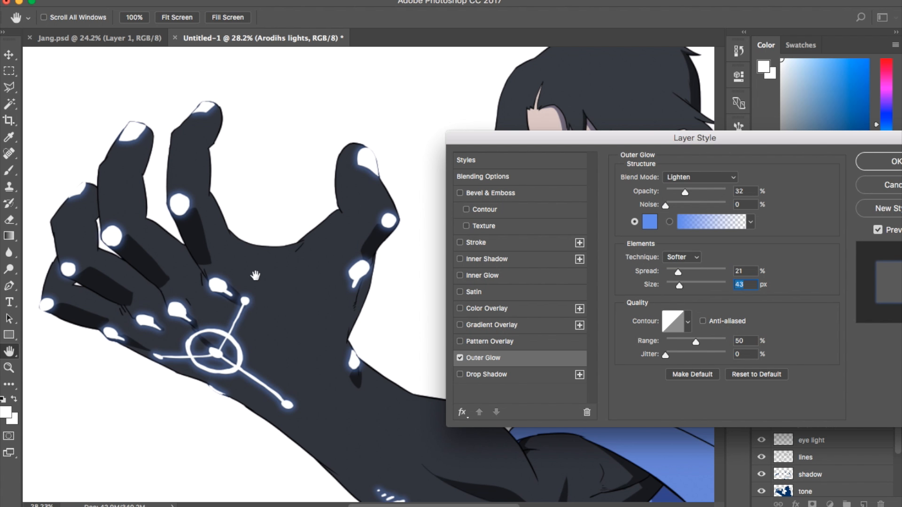
scroll(255, 276, "down", 2)
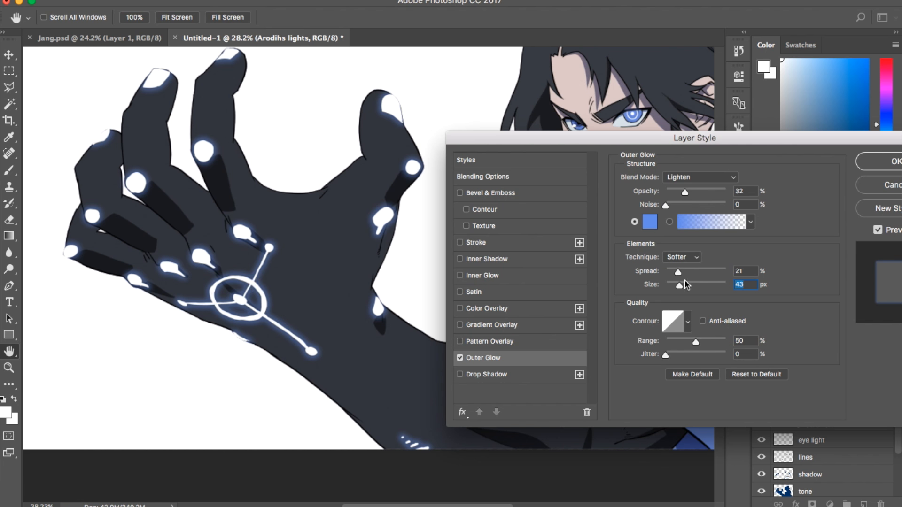
mouse_move(685, 280)
left_mouse_down()
mouse_move(673, 271)
mouse_move(679, 284)
left_mouse_up()
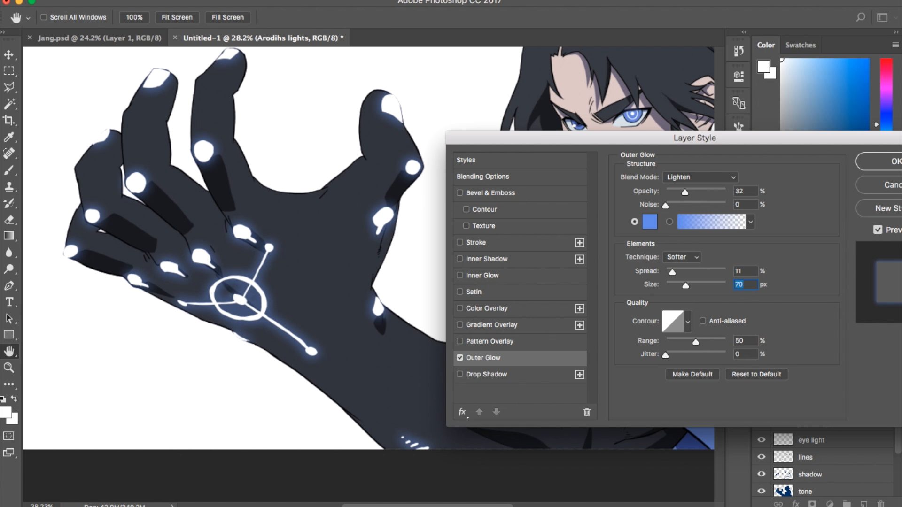
key("Return")
Add a new empty layer directly above the Background layer
scroll(575, 193, "down", 2)
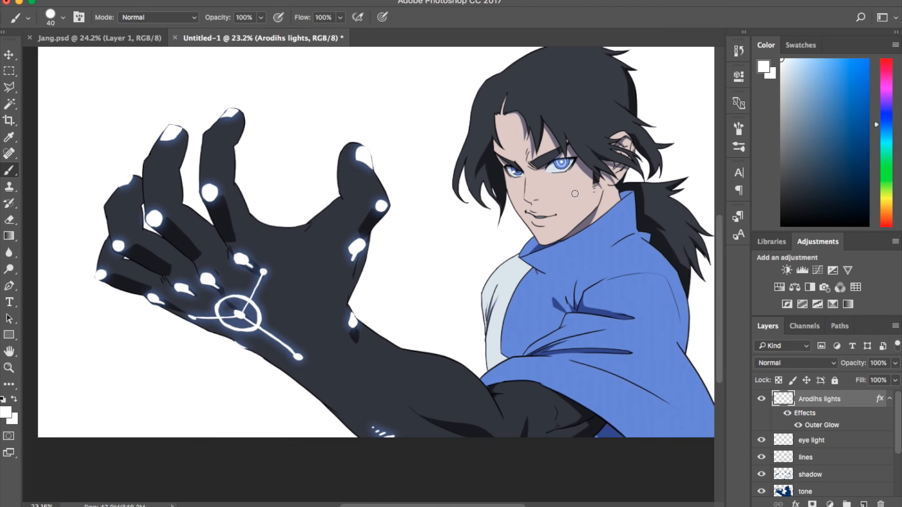
scroll(575, 193, "up", 2)
scroll(575, 193, "right", 2)
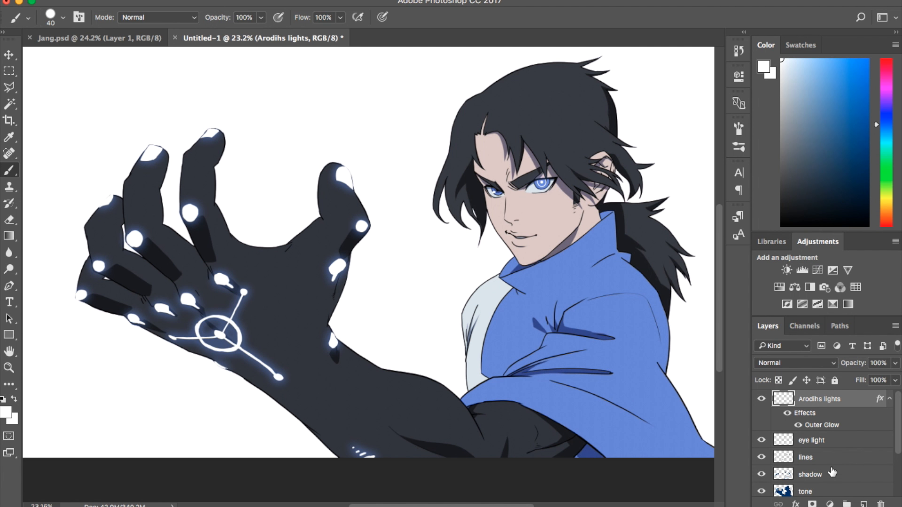
scroll(831, 472, "down", 3)
left_click(820, 482)
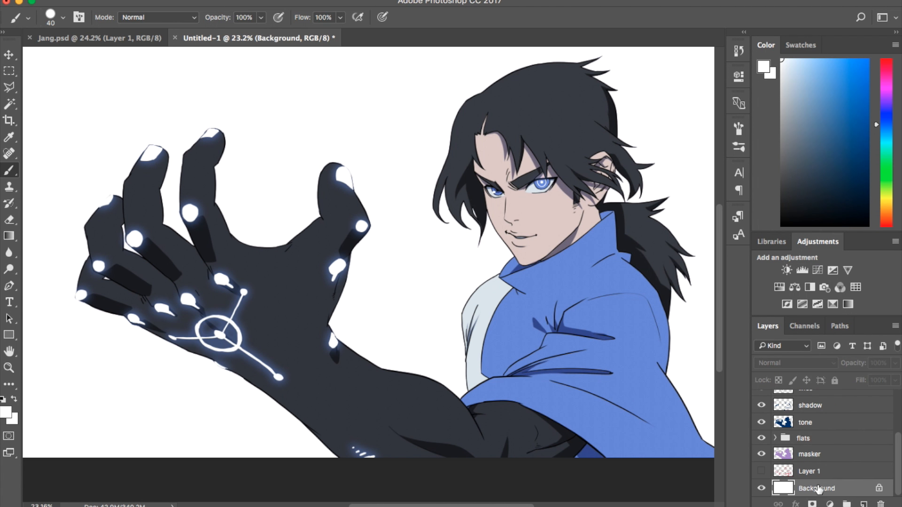
left_click(863, 503)
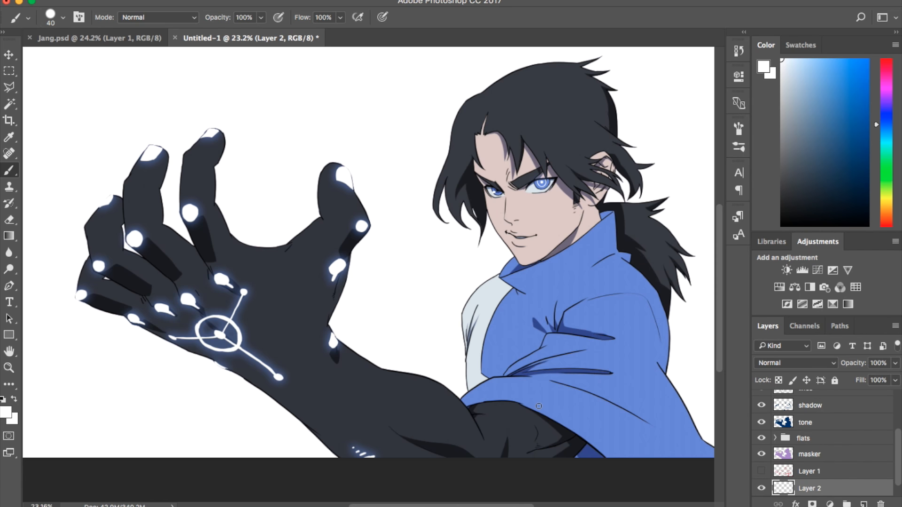
Fill the whole canvas on Layer 2 with a muted crimson red as the background colour, and clear the selection
scroll(539, 406, "down", 2)
key("m")
left_click_drag(50, 80, 669, 458)
left_click(6, 413)
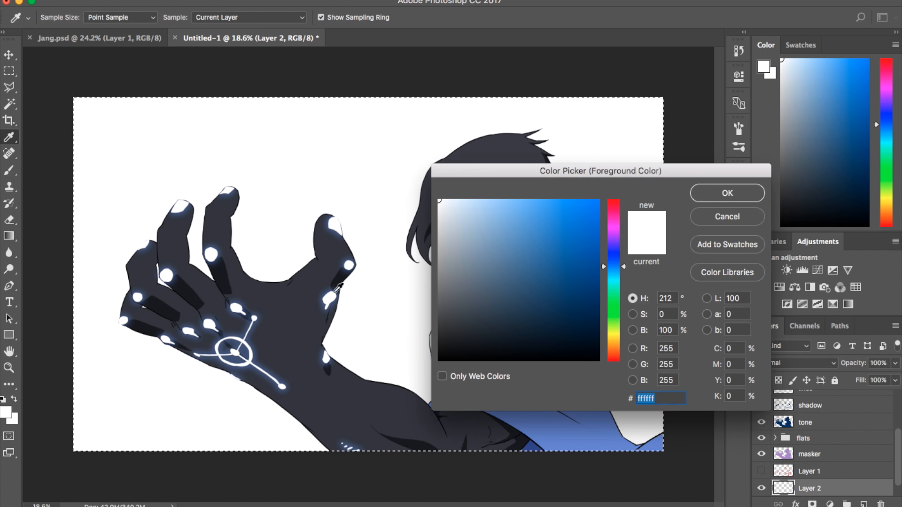
mouse_move(477, 297)
left_mouse_down()
mouse_move(569, 268)
mouse_move(548, 246)
mouse_move(558, 259)
left_mouse_up()
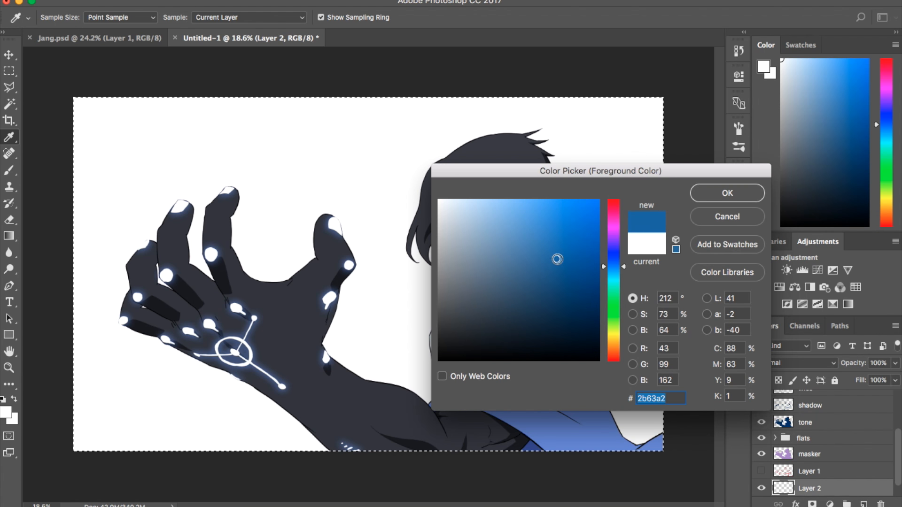
left_click(615, 204)
left_click(703, 197)
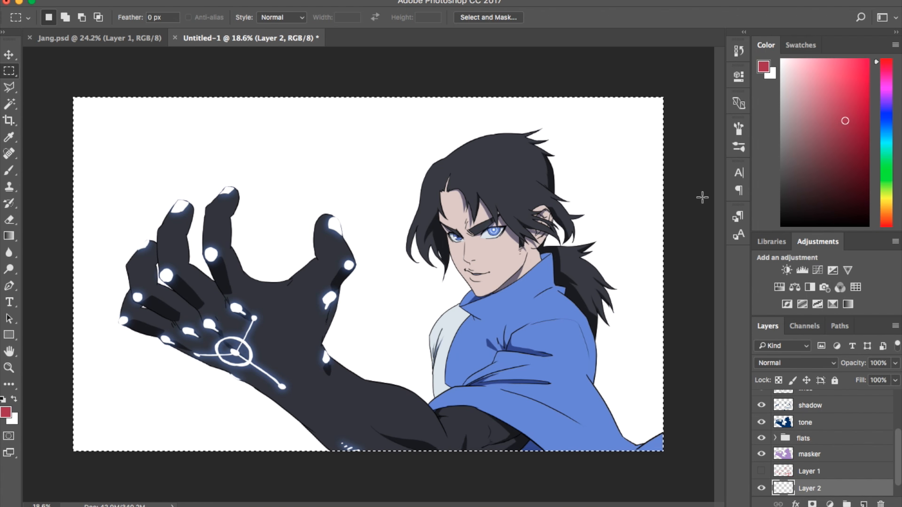
key("alt+BackSpace")
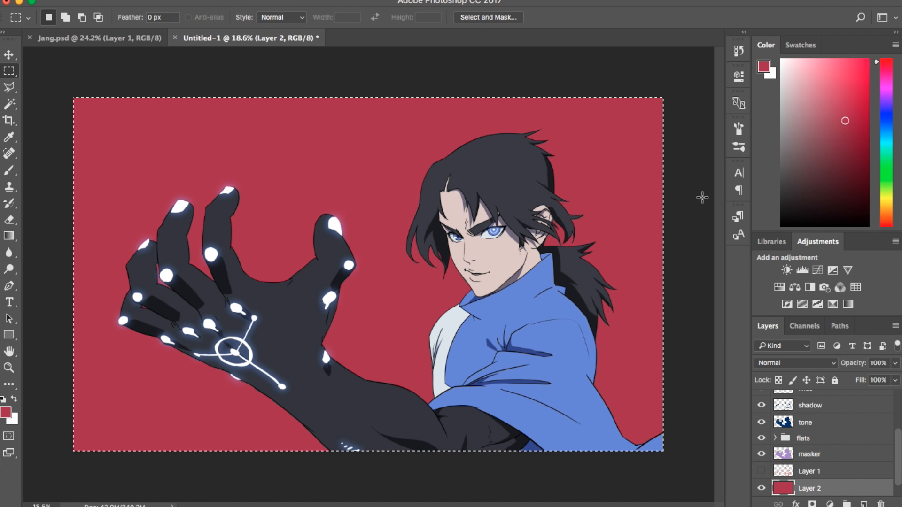
key("ctrl+d")
Make the Arodihs lights layer active and ready the Brush tool
scroll(804, 430, "up", 1)
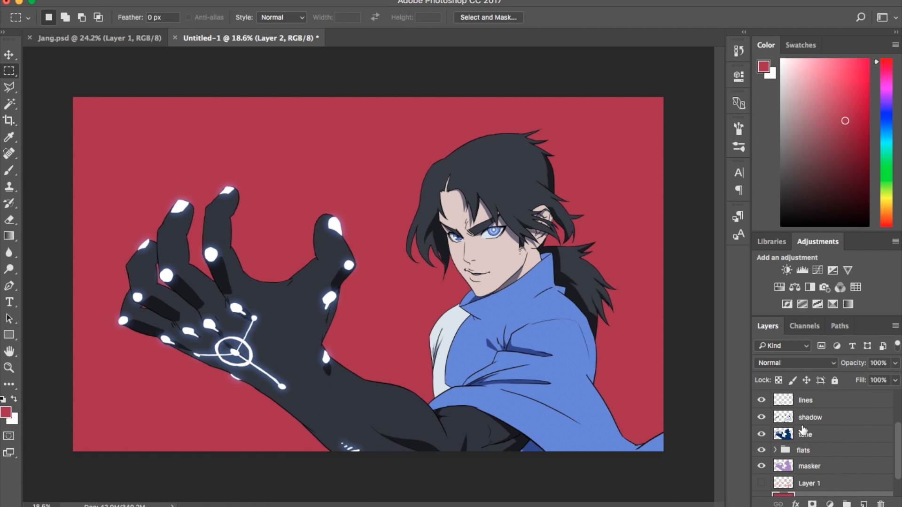
scroll(803, 430, "up", 2)
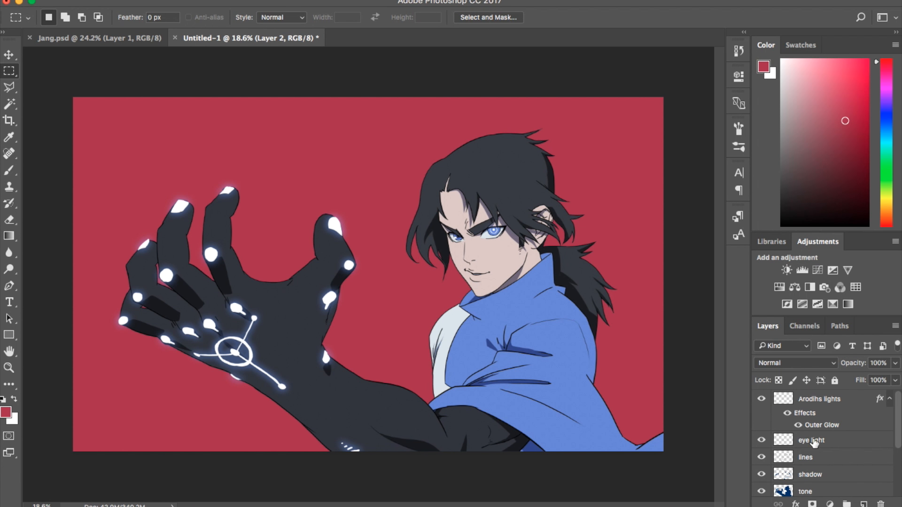
left_click(814, 441)
left_click(810, 403)
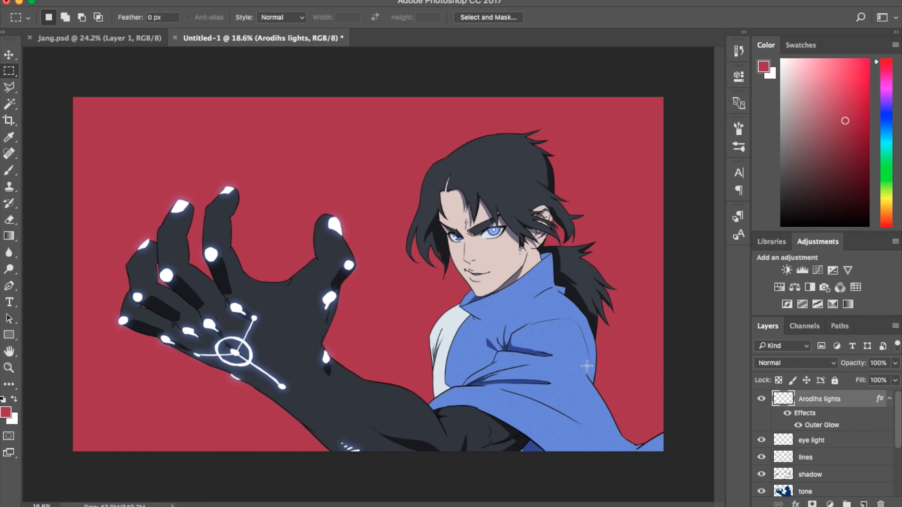
key("b")
scroll(413, 287, "up", 3)
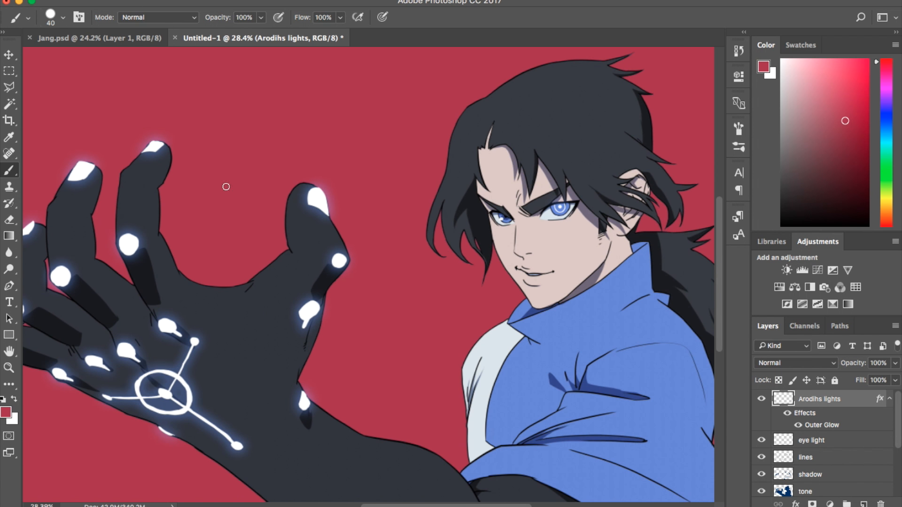
left_click_drag(217, 249, 224, 239)
key("super+z")
mouse_move(212, 184)
left_mouse_down()
mouse_move(213, 170)
mouse_move(224, 182)
left_mouse_up()
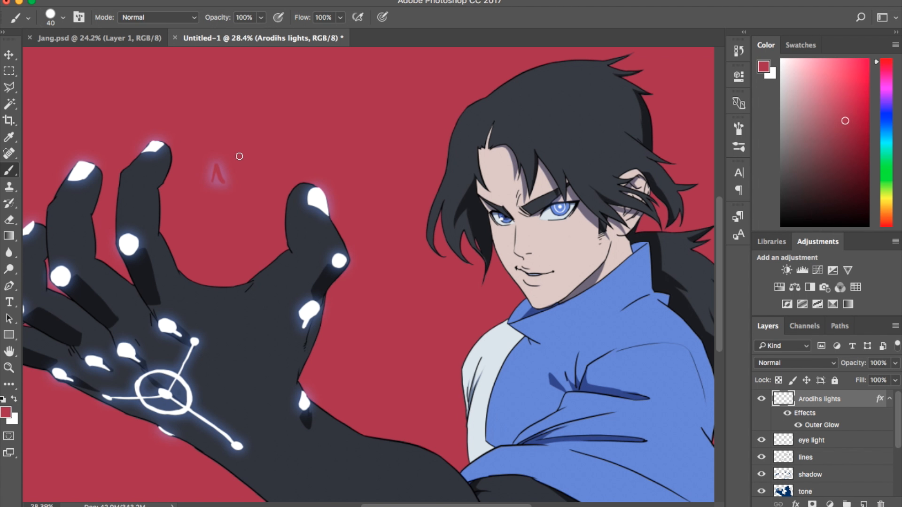
key("super+z")
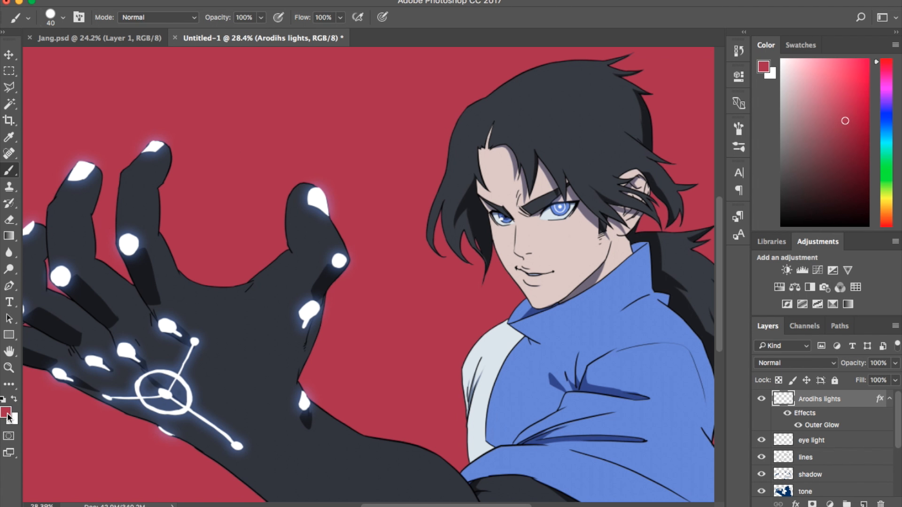
Set the foreground colour to white ffffff and paint small glowing sparks in the background between the thumb and the character's face
left_click(6, 413)
left_click_drag(461, 260, 422, 156)
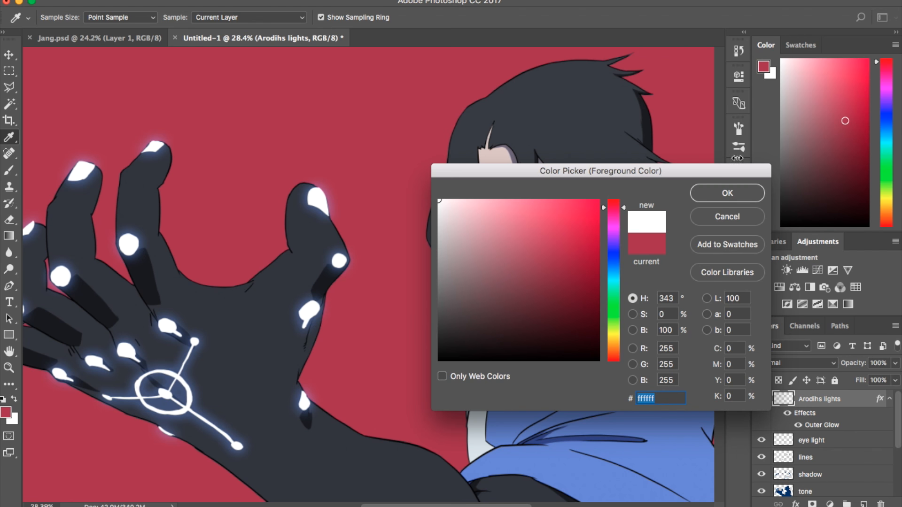
left_click(727, 193)
key("b")
left_click_drag(261, 176, 251, 184)
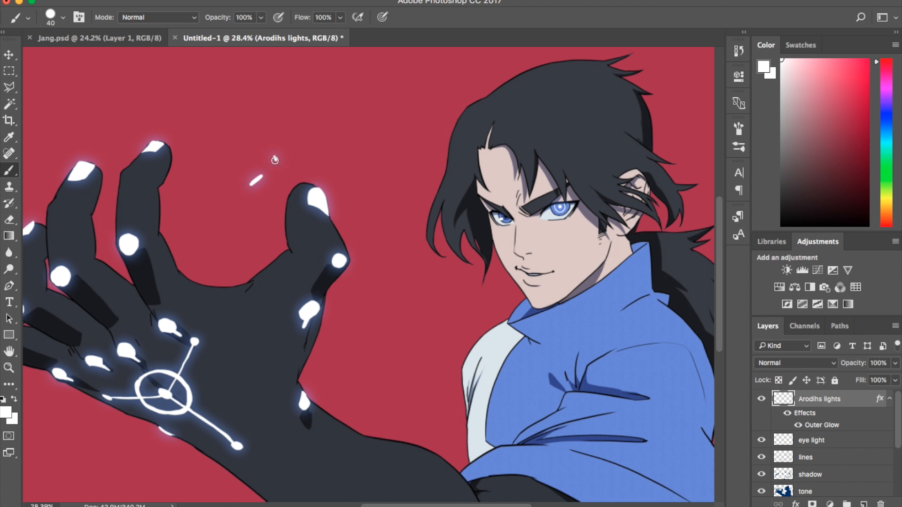
left_click_drag(397, 237, 390, 239)
left_click_drag(401, 344, 397, 345)
left_click_drag(416, 157, 426, 148)
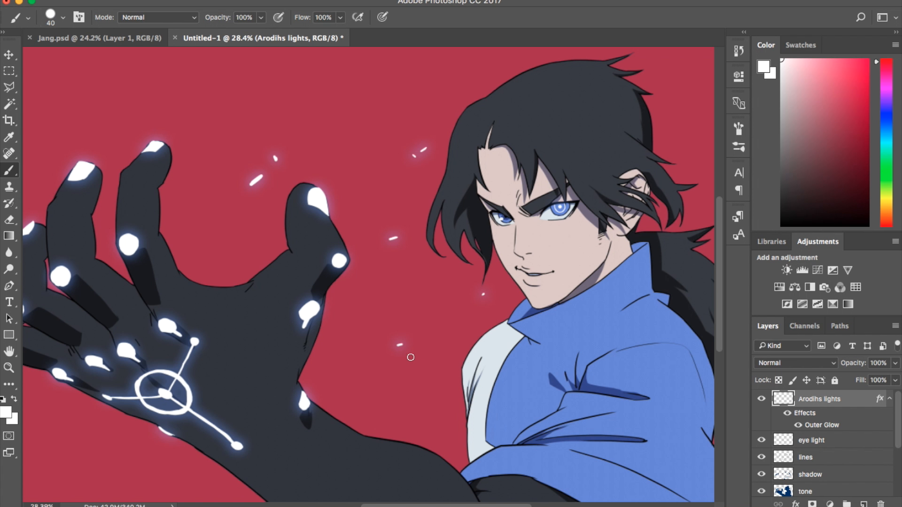
Add more small white sparks around the wrist, above the palm, beside the coat and over the ponytail
left_click_drag(378, 358, 381, 356)
left_click_drag(293, 380, 298, 378)
left_click_drag(244, 265, 244, 271)
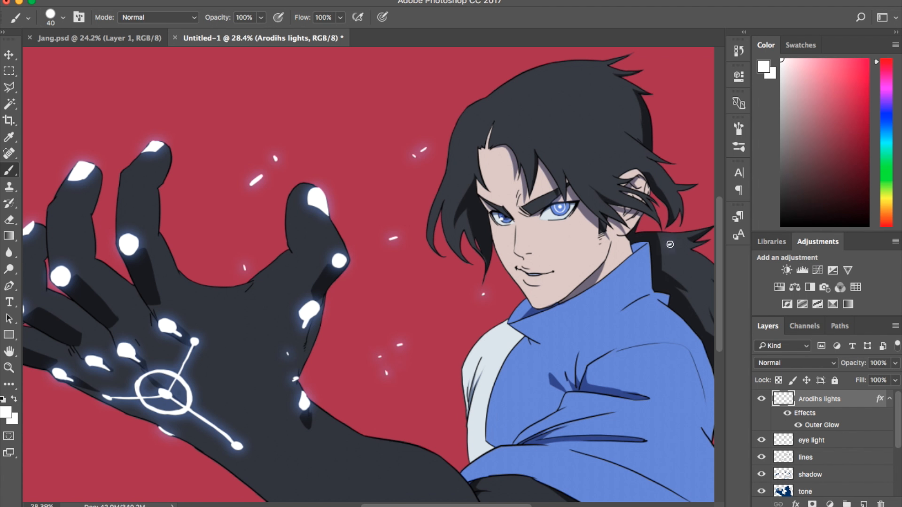
left_click_drag(669, 246, 671, 244)
left_click_drag(449, 347, 452, 345)
Paint white sparks in the gap between the fingers and thumb, and in the background below the hand
scroll(470, 339, "left", 5)
scroll(470, 339, "down", 3)
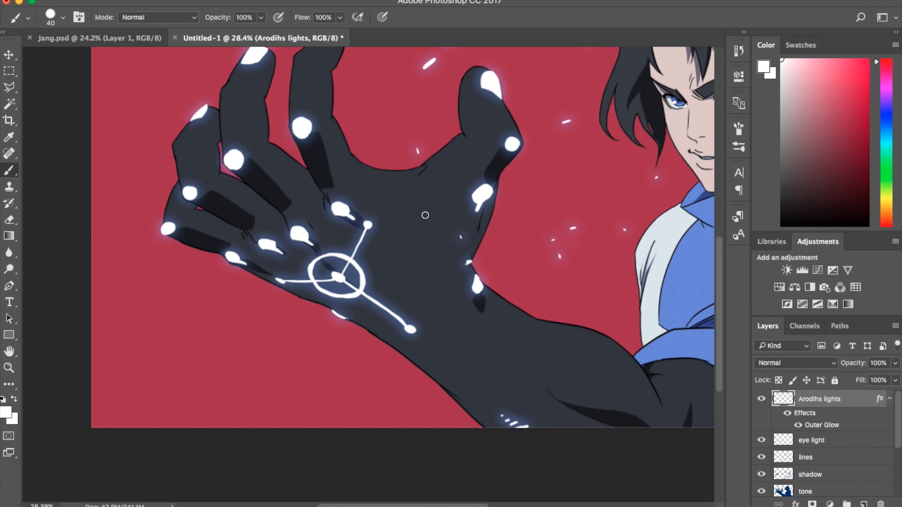
left_click_drag(385, 141, 383, 144)
left_click_drag(373, 111, 377, 114)
left_click_drag(328, 335, 326, 338)
Scatter white spark strokes over the blue coat, the character's cheek and the background behind the shoulder
scroll(447, 498, "right", 6)
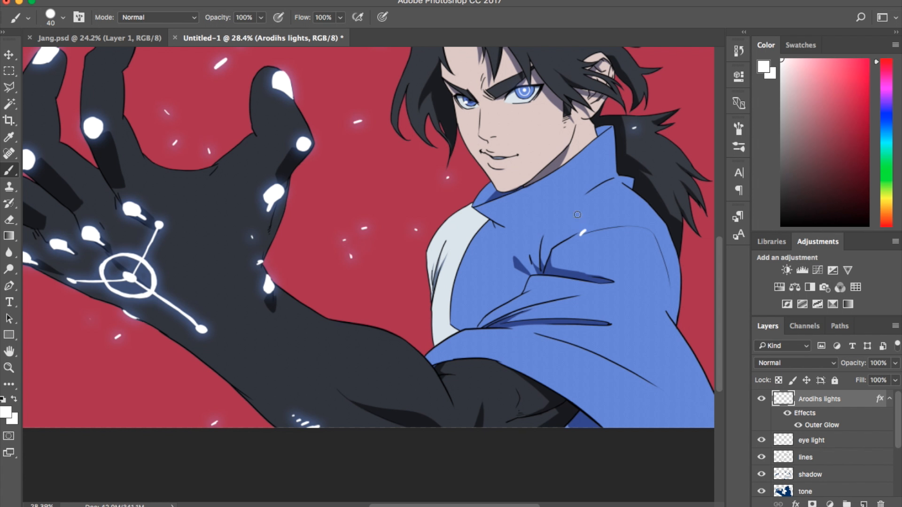
left_click_drag(577, 215, 586, 220)
left_click_drag(591, 260, 595, 257)
left_click_drag(557, 139, 567, 136)
left_click_drag(695, 307, 701, 305)
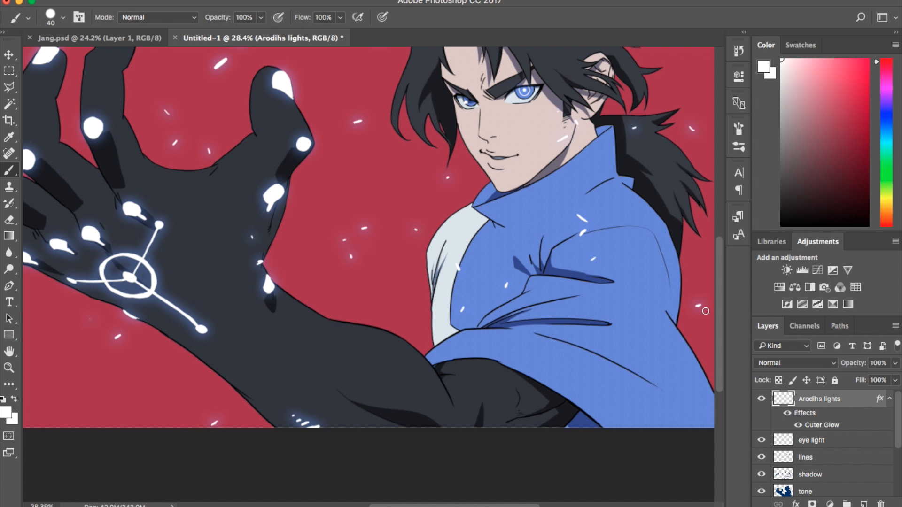
left_click(702, 315)
Add a new layer directly above the shadow layer and name it highs
scroll(646, 326, "down", 3)
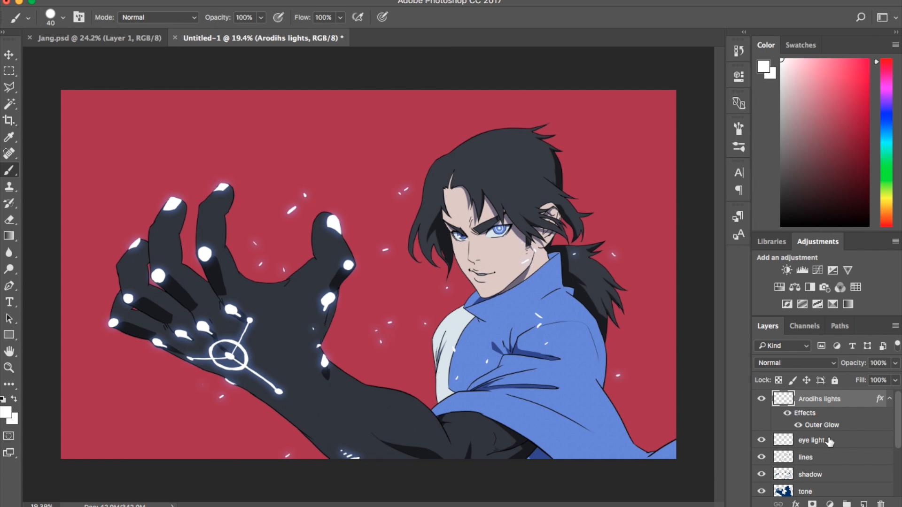
left_click(833, 457)
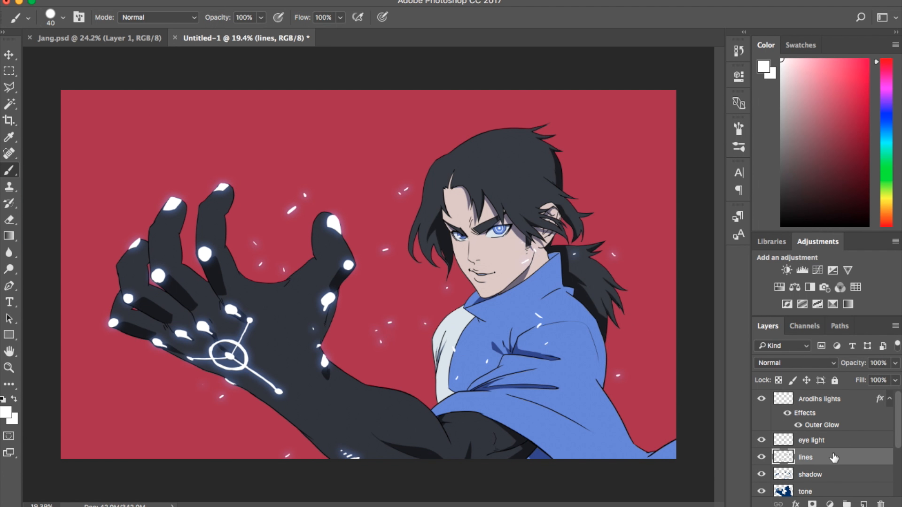
left_click(825, 478)
left_click(863, 504)
double_click(814, 473)
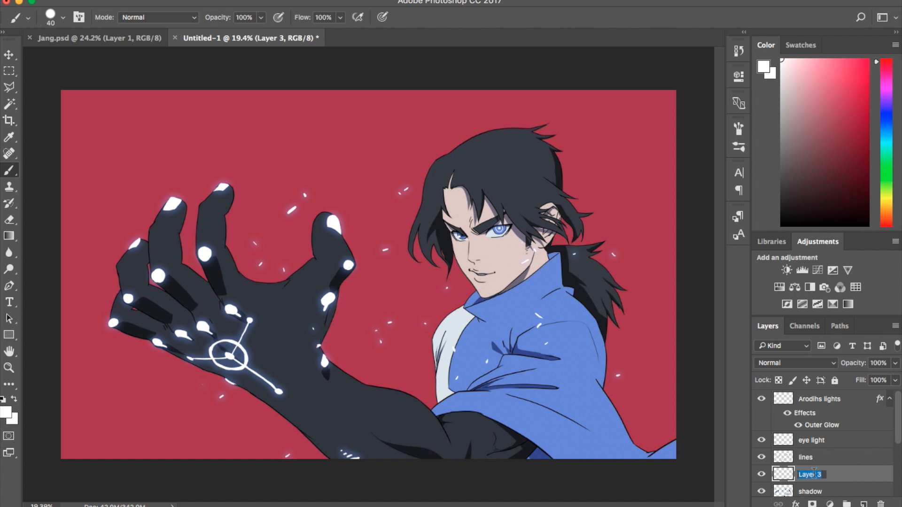
type("highs")
key("Return")
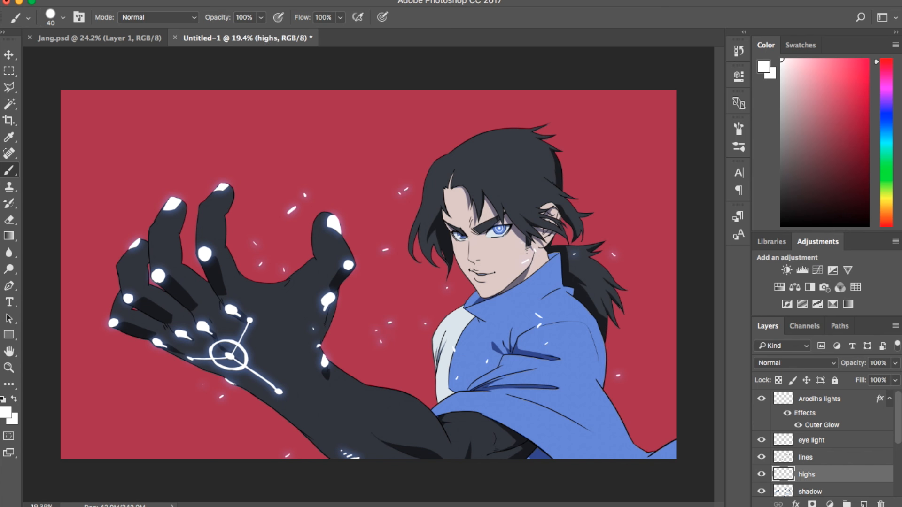
Set the foreground colour to light blue a3bfff and the highs layer's blend mode to Linear Dodge (Add)
left_click(7, 412)
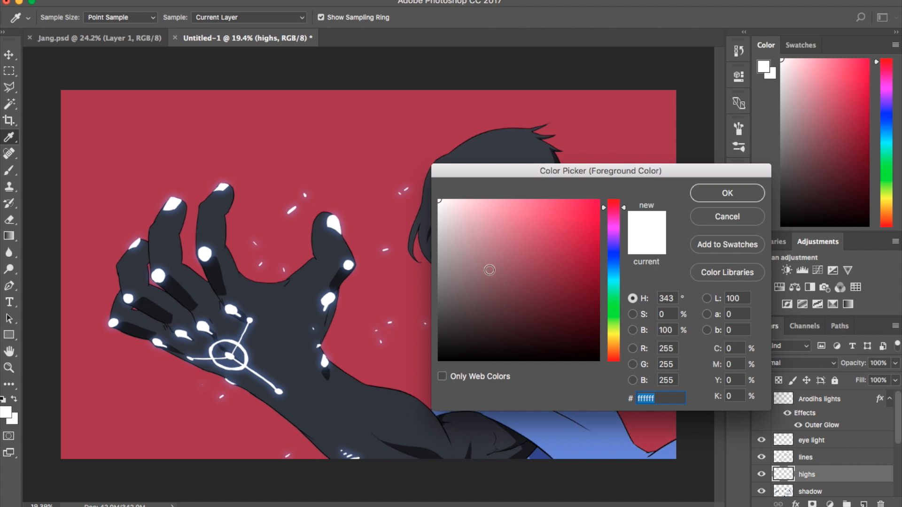
left_click(613, 262)
left_click_drag(516, 214, 498, 191)
mouse_move(590, 285)
left_mouse_down()
mouse_move(604, 279)
mouse_move(484, 162)
left_mouse_up()
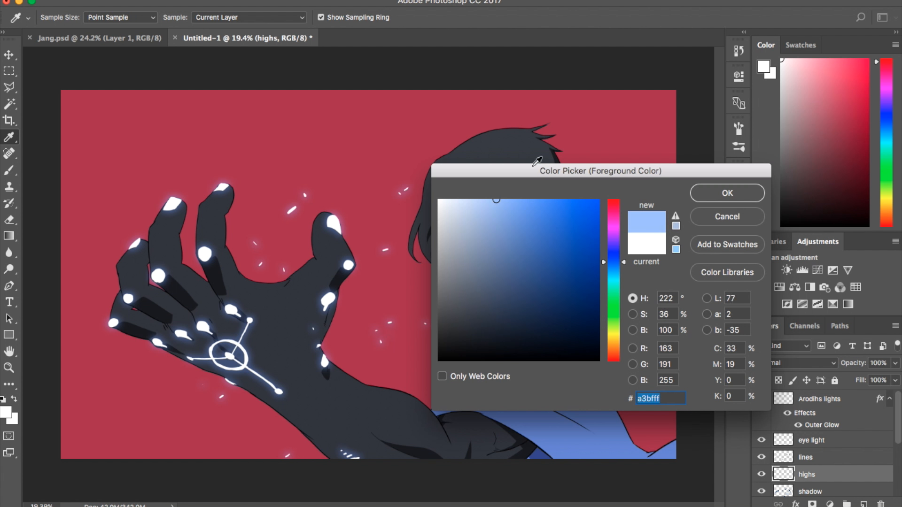
left_click(712, 196)
scroll(511, 239, "up", 4)
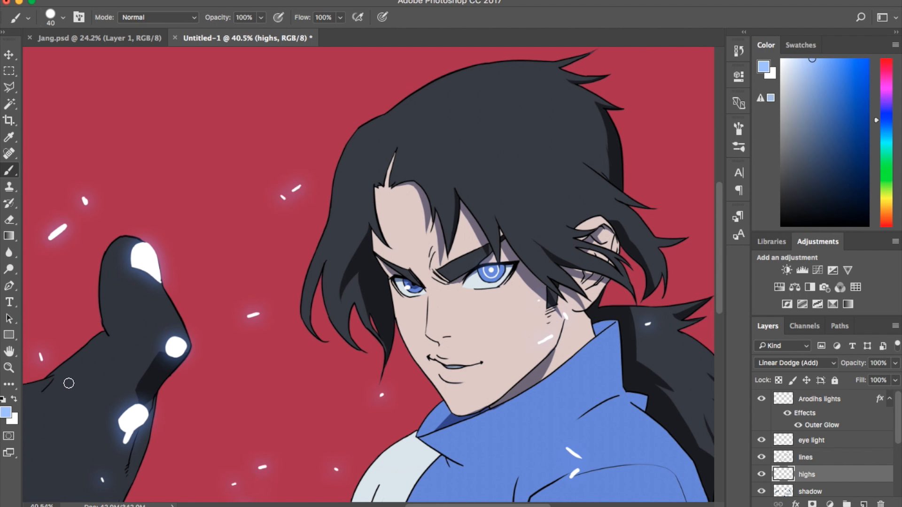
left_click(6, 413)
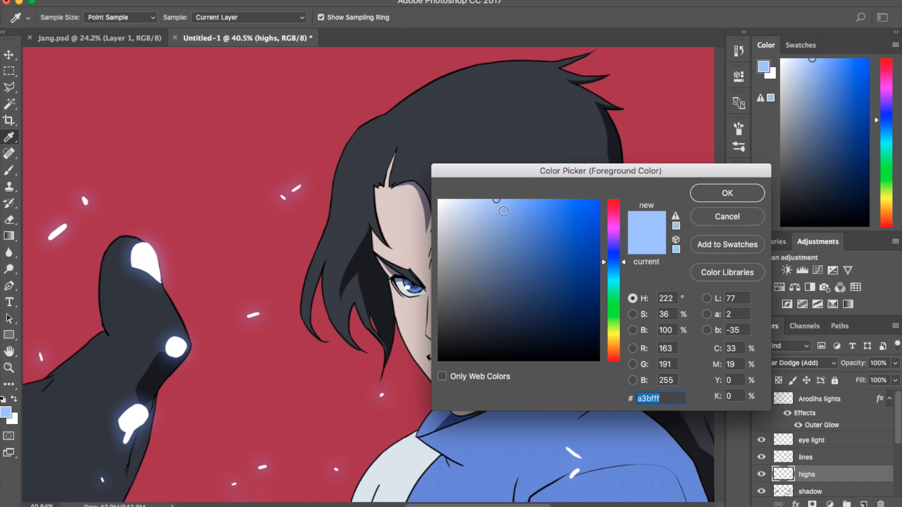
left_click(693, 198)
key("b")
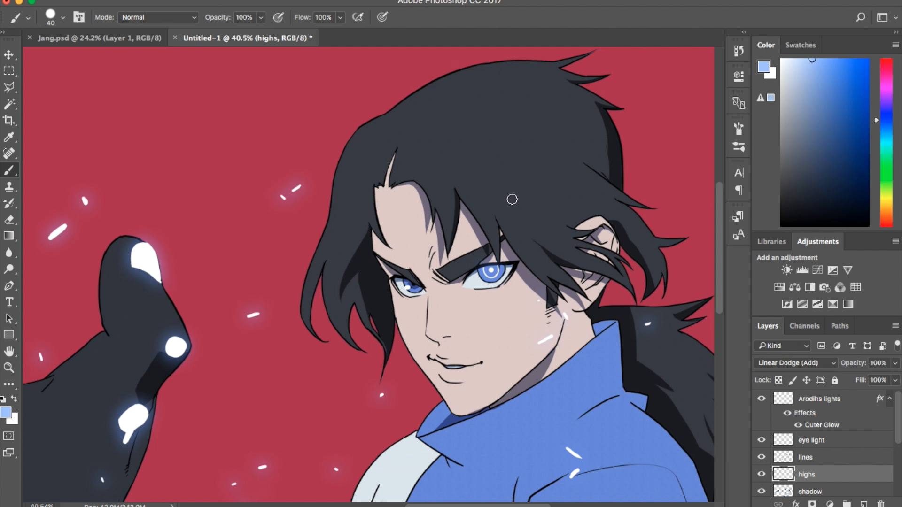
Paint a test stroke on the hair and lower the highs layer's opacity to 30%
left_click_drag(512, 199, 526, 142)
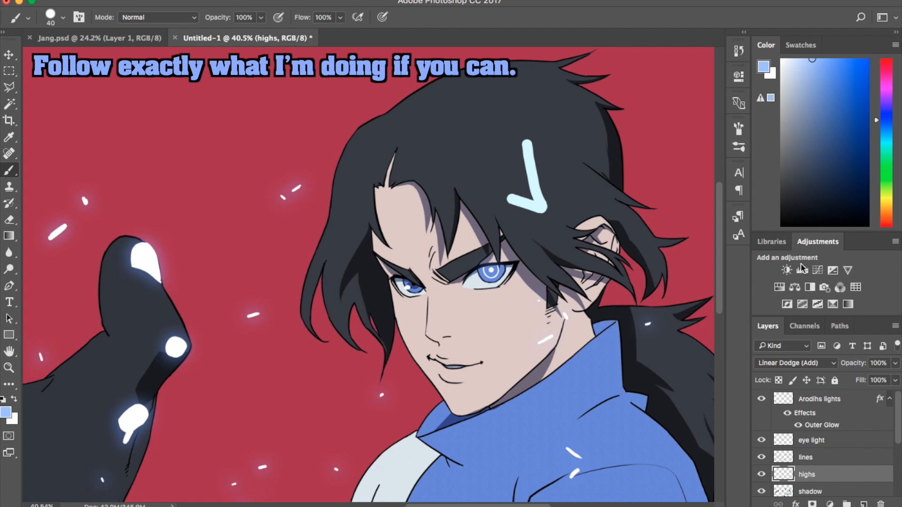
left_click(895, 368)
mouse_move(895, 378)
left_mouse_down()
mouse_move(849, 378)
mouse_move(850, 363)
left_mouse_up()
key("Return")
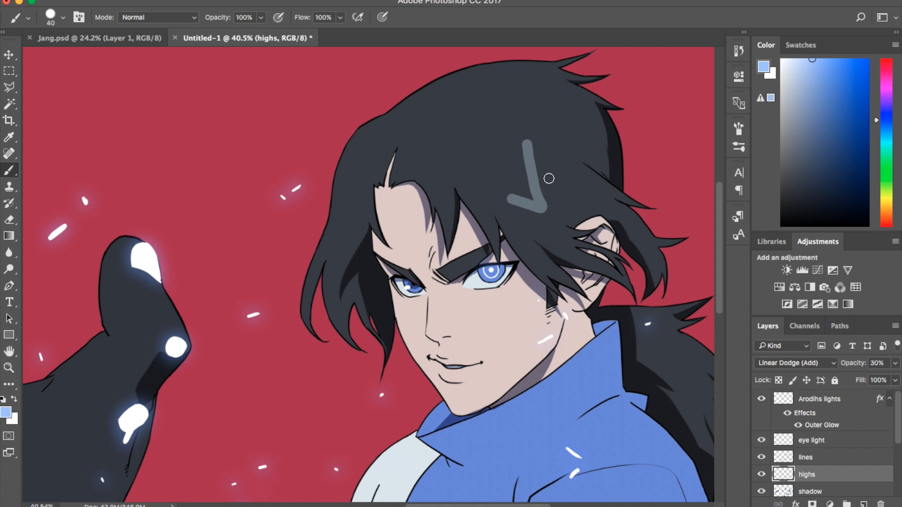
Try thinning the test stroke on the hair, and undo all the test strokes
mouse_move(527, 149)
left_mouse_down()
mouse_move(537, 164)
mouse_move(534, 188)
left_mouse_up()
key("ctrl+alt+z")
key("ctrl+alt+z")
key("ctrl+alt+z")
key("ctrl+alt+z")
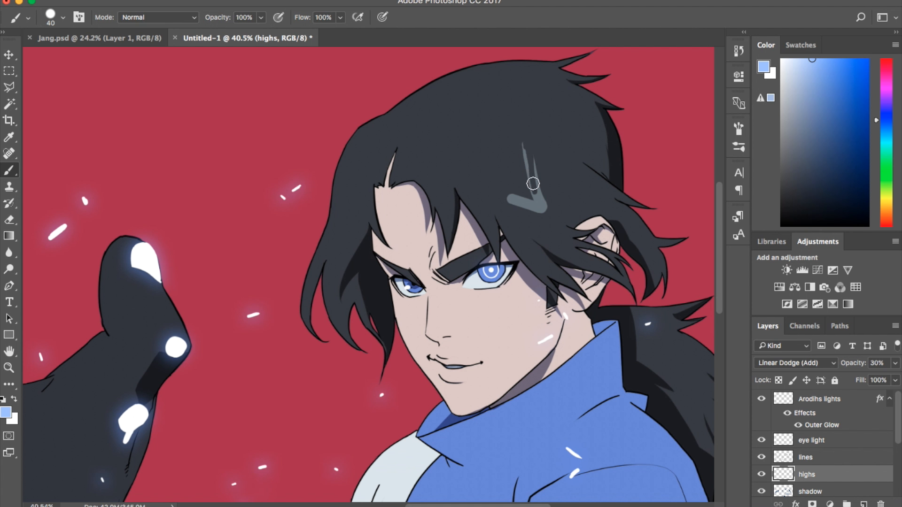
key("ctrl+alt+z")
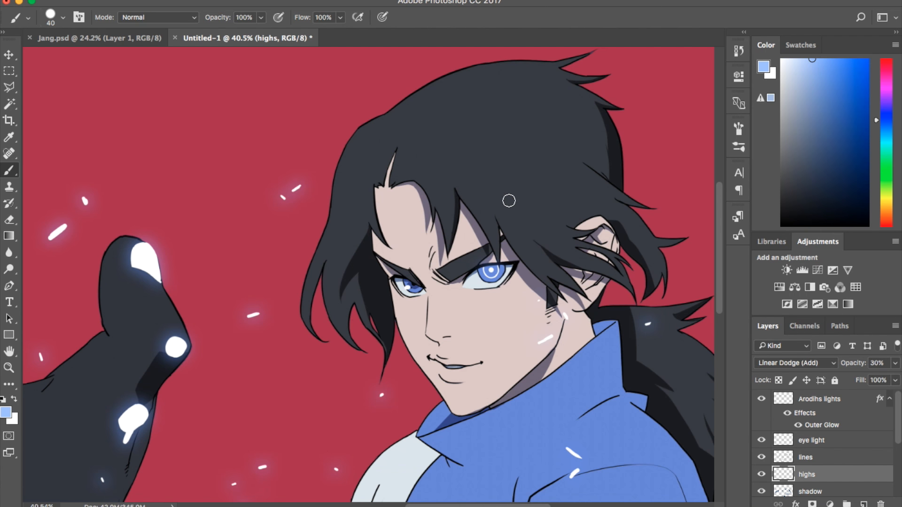
Paint thin light-blue highlights along the hair strands that sweep from above the glowing eye towards the ear
left_click_drag(497, 215, 536, 275)
left_click_drag(472, 180, 530, 263)
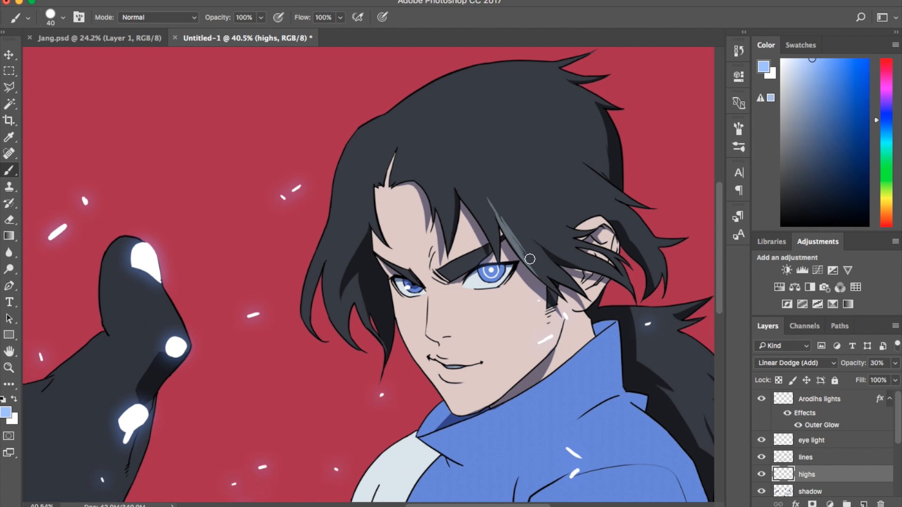
left_click(6, 413)
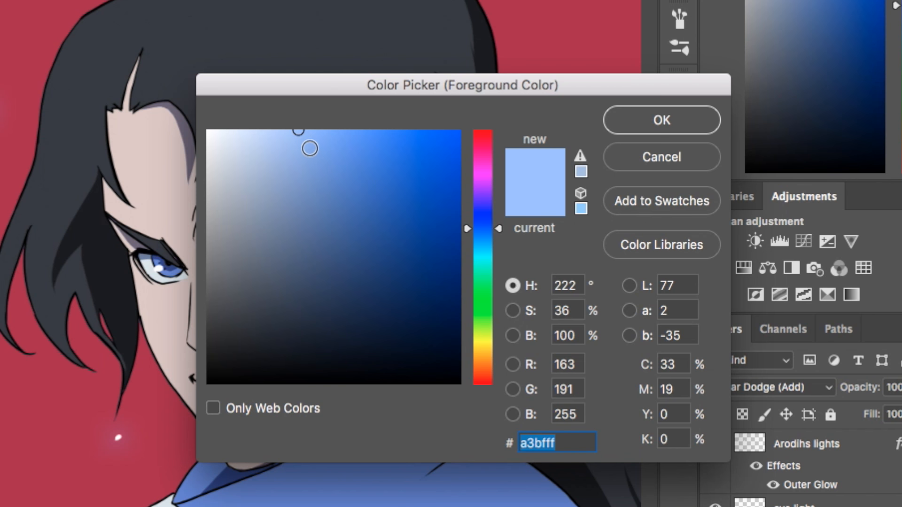
left_click(621, 133)
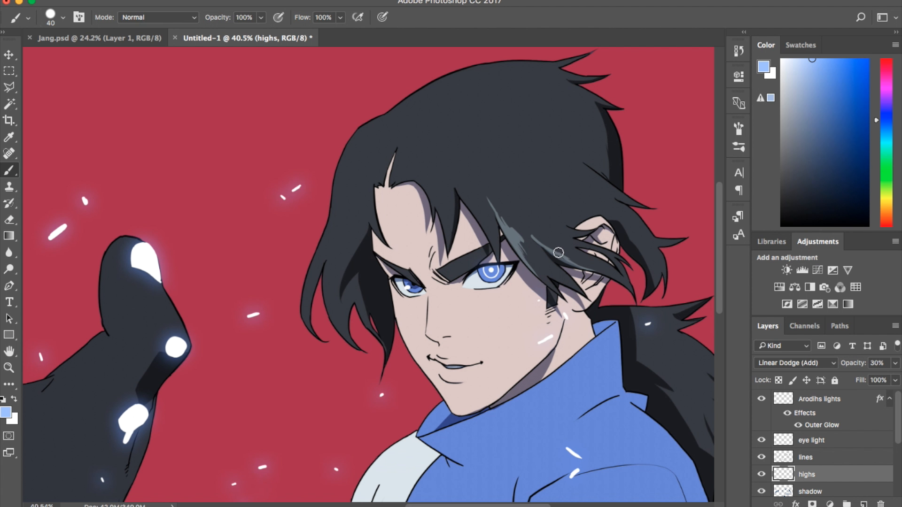
left_click_drag(549, 250, 629, 289)
key("super+z")
Paint clusters of short highlight strokes on the hair above the ear, and long highlights down the front locks on the other side of the face
left_click_drag(511, 213, 533, 226)
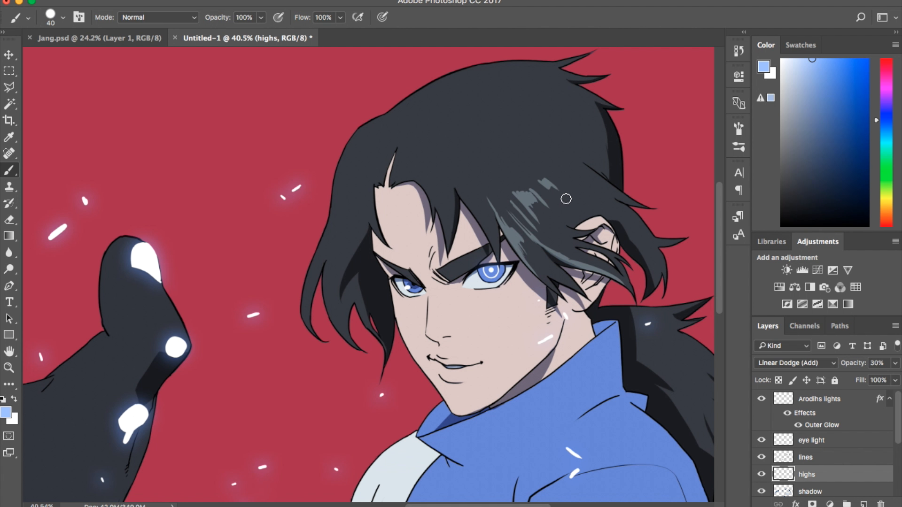
mouse_move(544, 186)
left_mouse_down()
mouse_move(566, 199)
mouse_move(547, 177)
mouse_move(568, 168)
left_mouse_up()
mouse_move(363, 222)
left_mouse_down()
mouse_move(335, 295)
mouse_move(347, 256)
mouse_move(344, 313)
mouse_move(335, 276)
mouse_move(341, 312)
mouse_move(331, 300)
mouse_move(343, 328)
left_mouse_up()
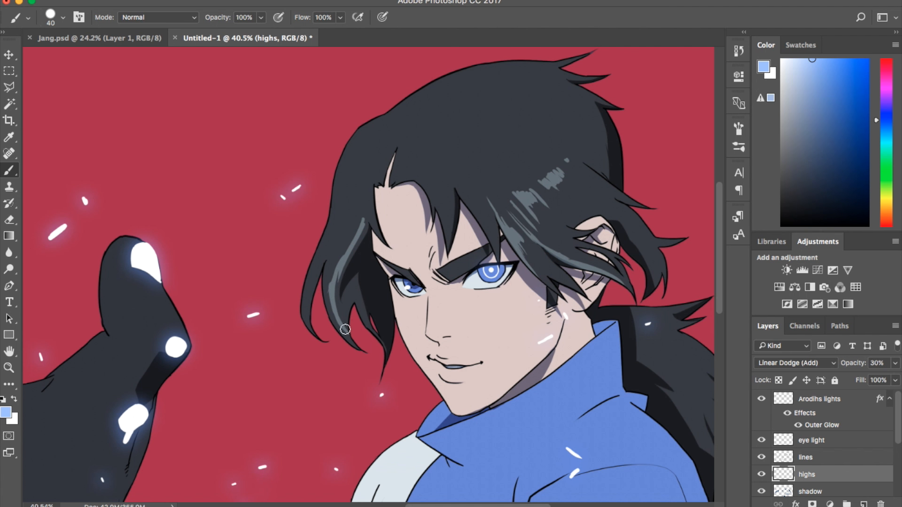
Try long thin highlights down the front locks beside the face and along the outermost lock, undoing the last strokes
left_click_drag(336, 276, 358, 341)
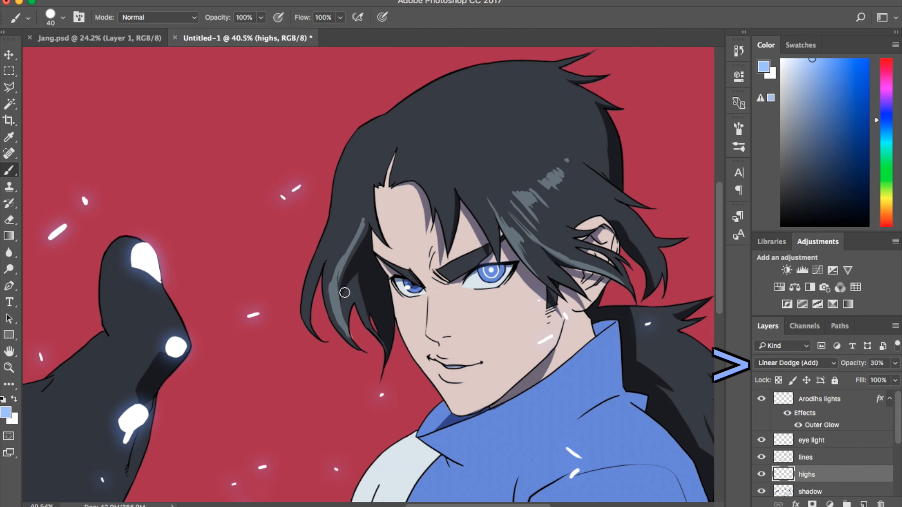
left_click_drag(327, 283, 364, 358)
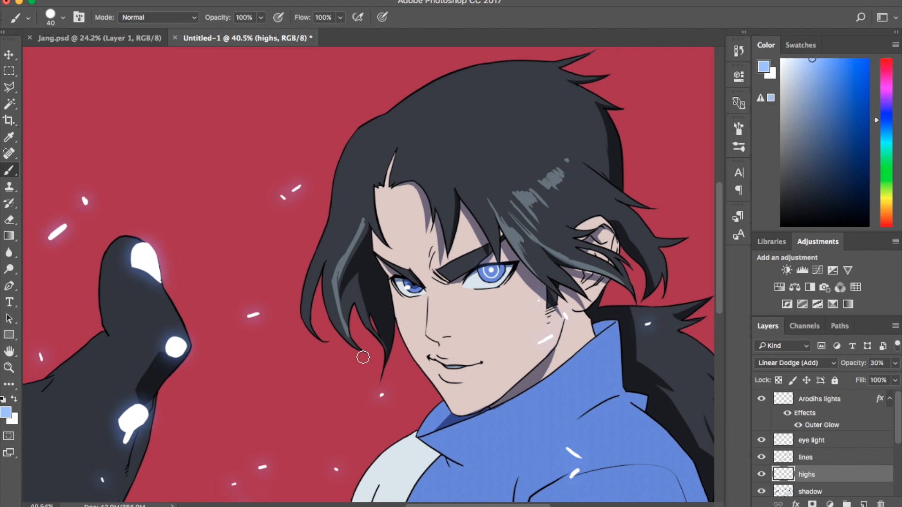
mouse_move(365, 213)
left_mouse_down()
mouse_move(327, 285)
mouse_move(365, 218)
left_mouse_up()
mouse_move(338, 273)
left_mouse_down()
mouse_move(364, 225)
mouse_move(334, 272)
mouse_move(345, 234)
mouse_move(316, 272)
mouse_move(311, 299)
left_mouse_up()
mouse_move(338, 241)
left_mouse_down()
mouse_move(332, 229)
mouse_move(311, 314)
left_mouse_up()
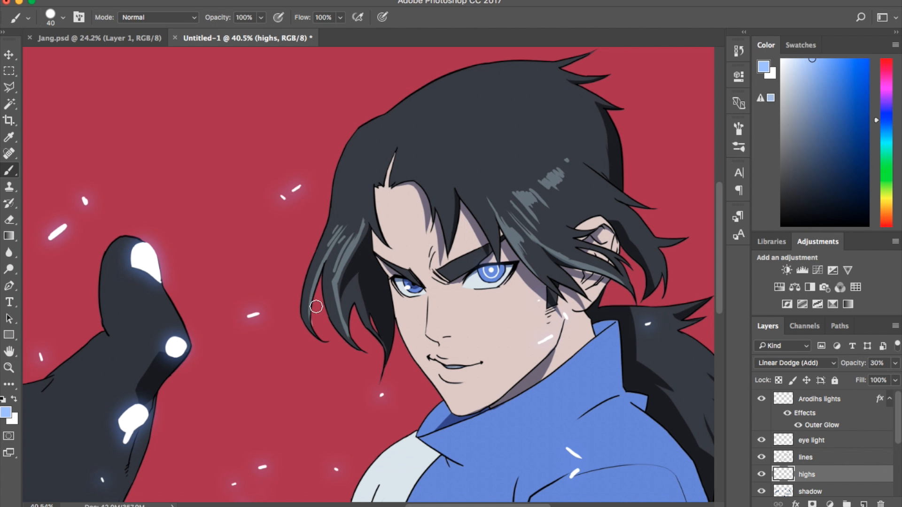
mouse_move(313, 263)
left_mouse_down()
mouse_move(308, 286)
mouse_move(322, 240)
left_mouse_up()
left_click_drag(311, 271, 304, 308)
key("super+alt+z")
key("super+alt+z")
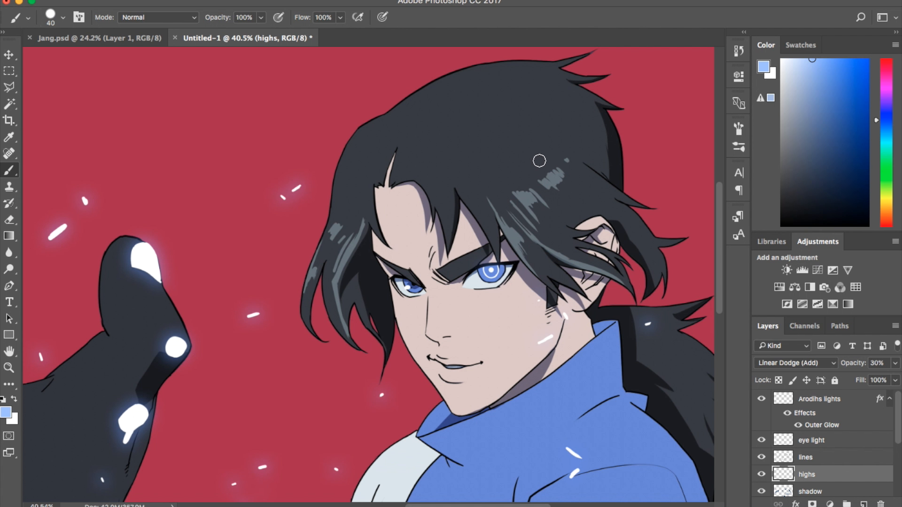
Thin the highlight clusters above the ear and try a long highlight along the strands sweeping from the glowing eye to the ear
mouse_move(563, 186)
left_mouse_down()
mouse_move(570, 163)
mouse_move(547, 174)
mouse_move(559, 170)
mouse_move(542, 204)
mouse_move(553, 234)
left_mouse_up()
left_click_drag(514, 184, 547, 235)
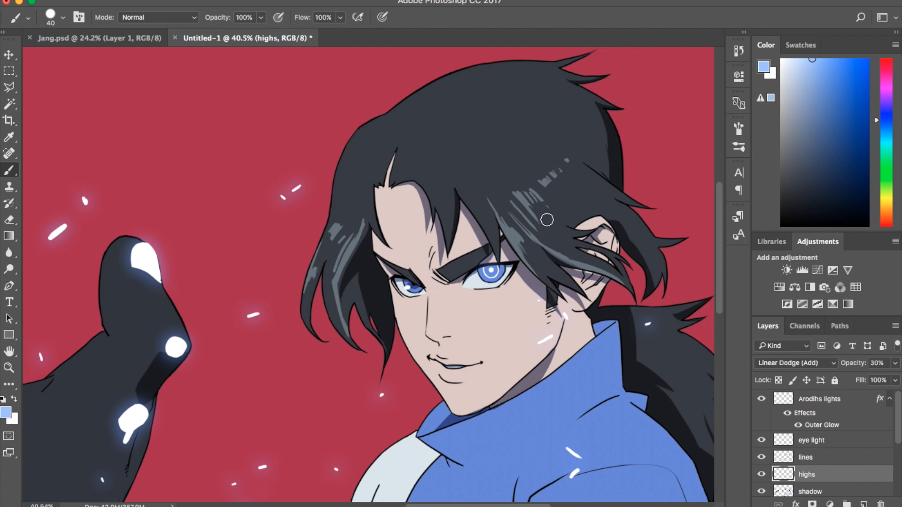
mouse_move(511, 210)
left_mouse_down()
mouse_move(532, 239)
mouse_move(582, 268)
left_mouse_up()
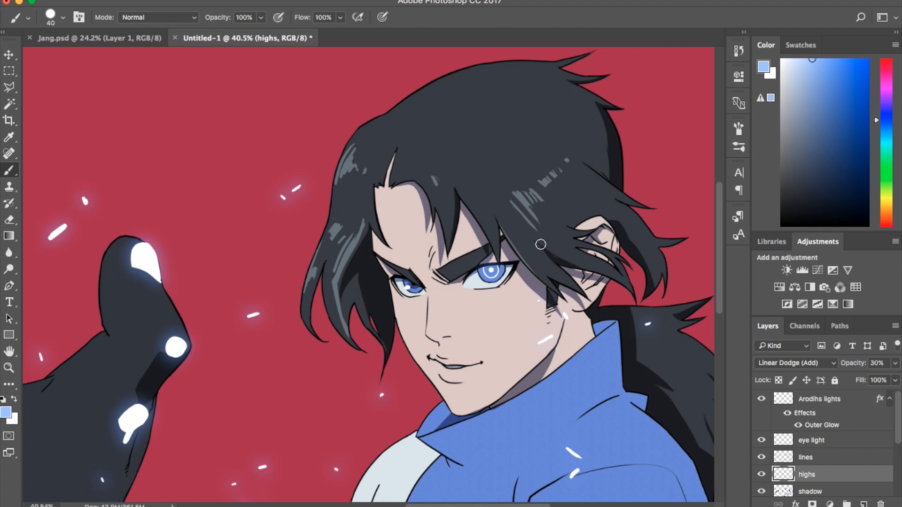
mouse_move(540, 244)
left_mouse_down()
mouse_move(605, 267)
mouse_move(582, 265)
mouse_move(628, 295)
left_mouse_up()
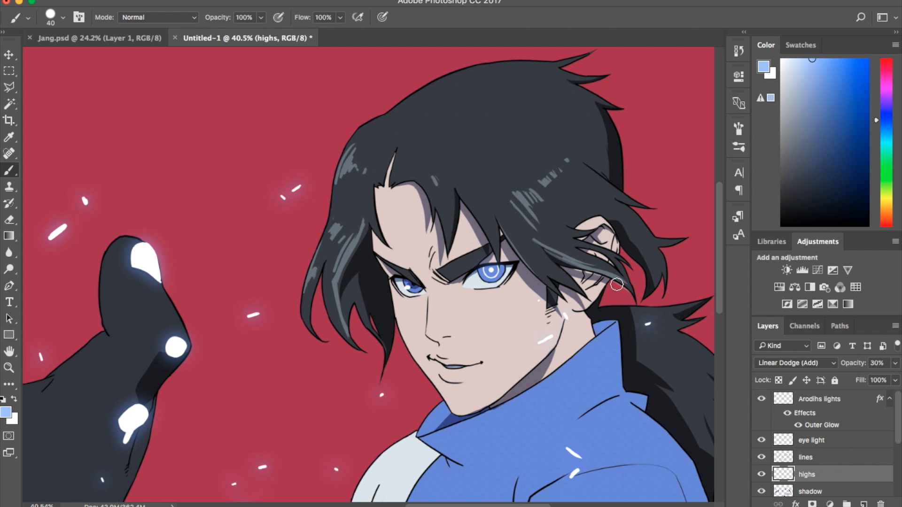
Remove the highlights from the front locks and from the hair above the ear
key("ctrl+z")
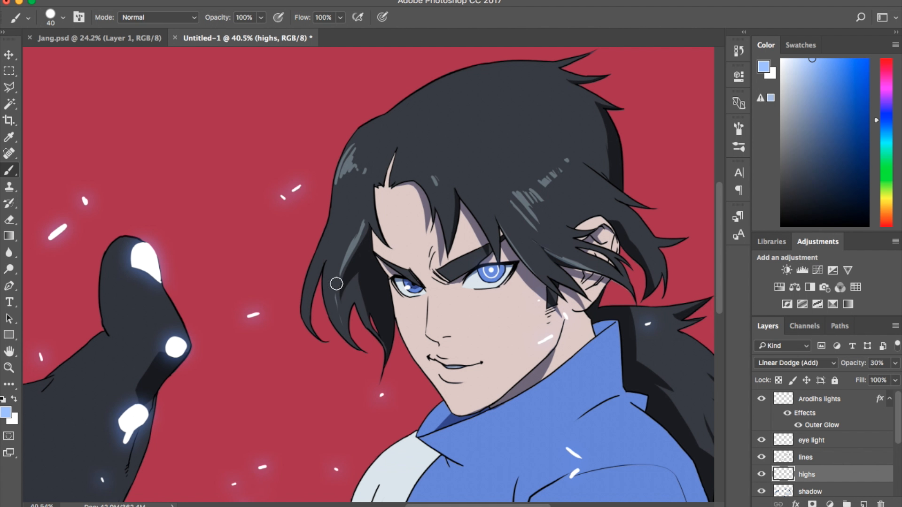
key("ctrl+z")
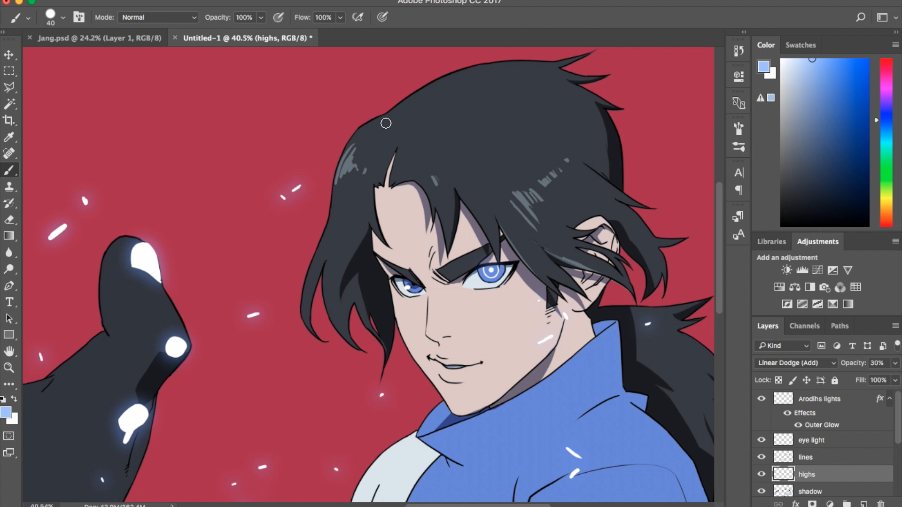
key("ctrl+alt+z")
key("ctrl+alt+z")
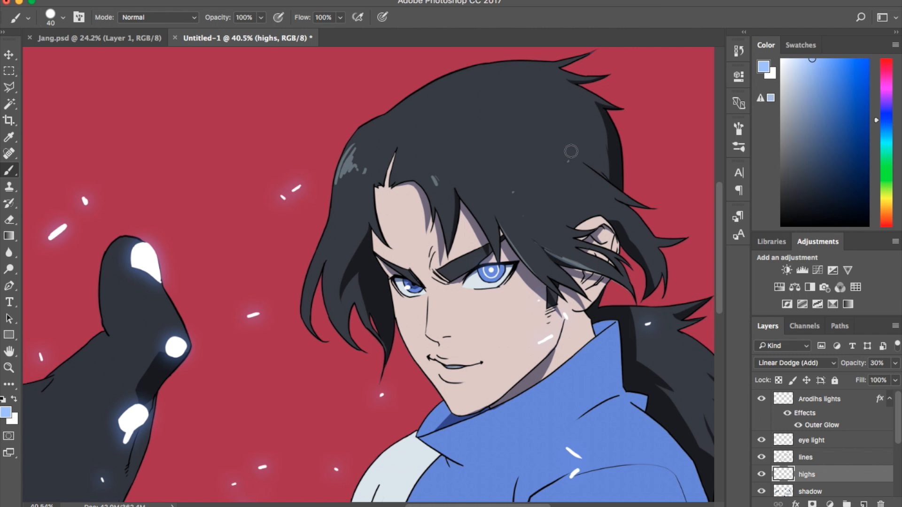
key("ctrl+alt+z")
Paint a band of short highlight strokes across the hair above the forehead, undoing the last strokes
mouse_move(445, 173)
left_mouse_down()
mouse_move(437, 179)
mouse_move(494, 176)
mouse_move(505, 162)
mouse_move(540, 170)
left_mouse_up()
left_click_drag(523, 139, 536, 165)
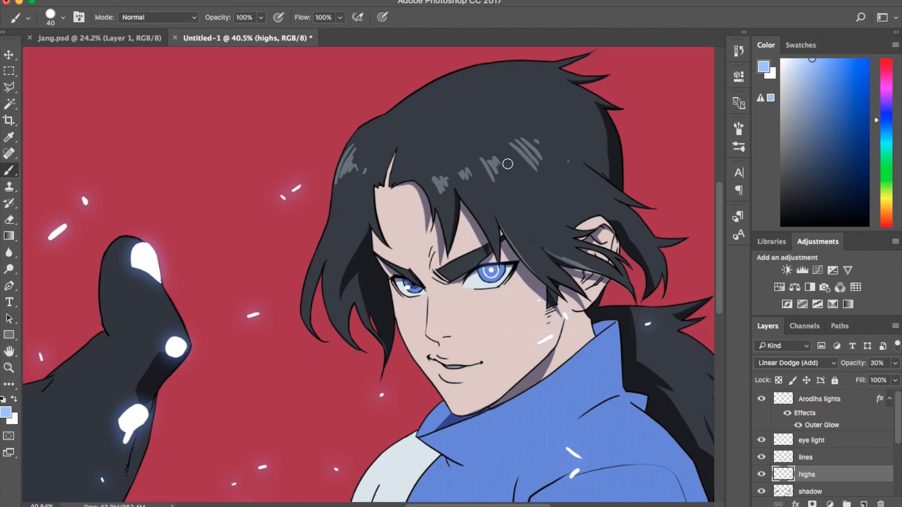
key("super+z")
key("super+z")
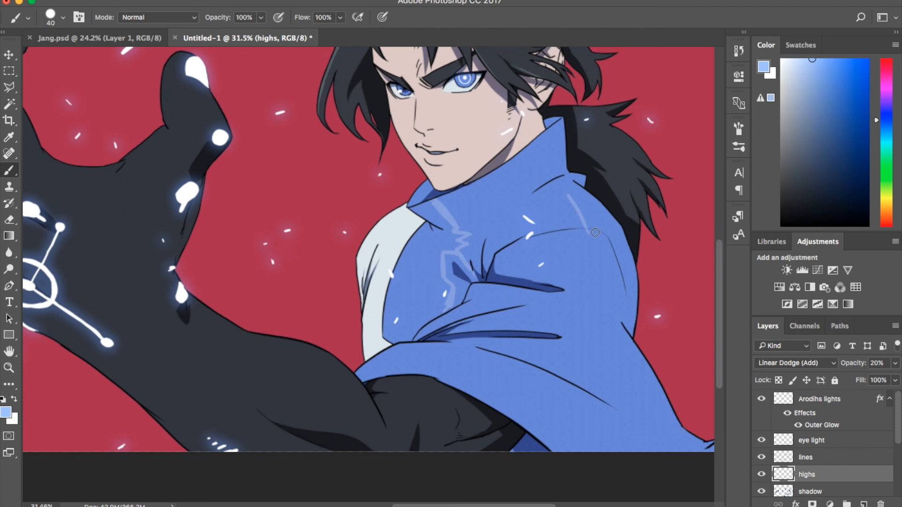
Paint light highlights on the blue jacket's shoulder, down the sleeve's outer edge to the hem, and along the front folds
left_click_drag(573, 200, 593, 233)
mouse_move(588, 286)
left_mouse_down()
mouse_move(591, 257)
mouse_move(588, 289)
mouse_move(576, 293)
mouse_move(650, 373)
mouse_move(625, 334)
mouse_move(668, 410)
left_mouse_up()
scroll(561, 442, "right", 5)
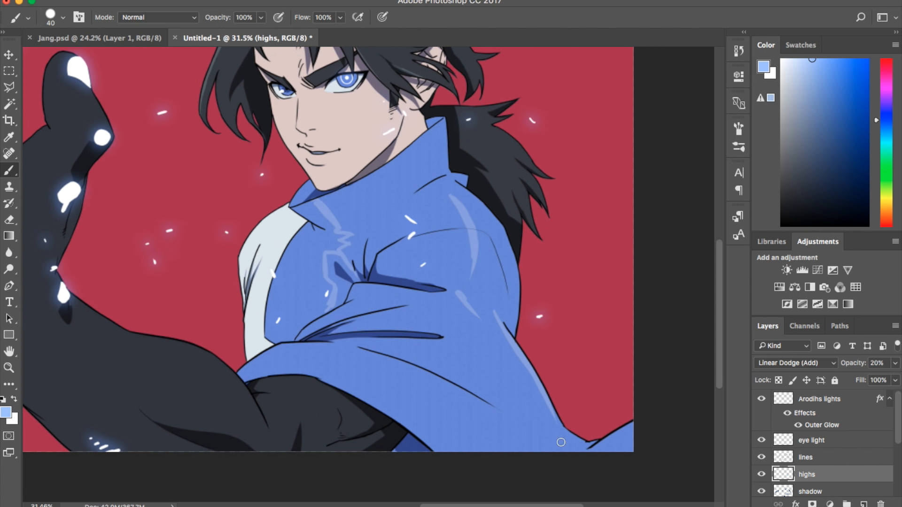
mouse_move(560, 426)
left_mouse_down()
mouse_move(595, 452)
mouse_move(579, 437)
mouse_move(586, 445)
mouse_move(627, 429)
left_mouse_up()
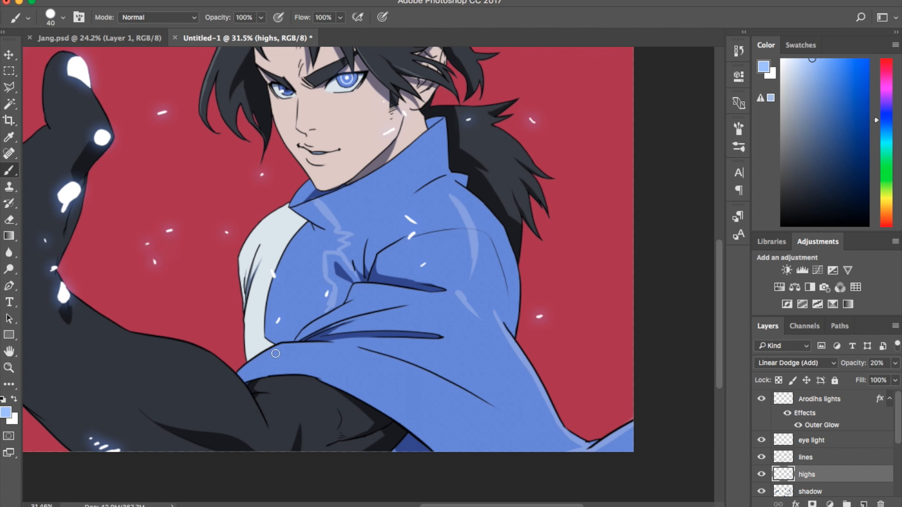
mouse_move(275, 352)
left_mouse_down()
mouse_move(242, 373)
mouse_move(285, 345)
mouse_move(352, 344)
mouse_move(278, 349)
mouse_move(350, 342)
mouse_move(331, 318)
mouse_move(293, 343)
mouse_move(348, 304)
left_mouse_up()
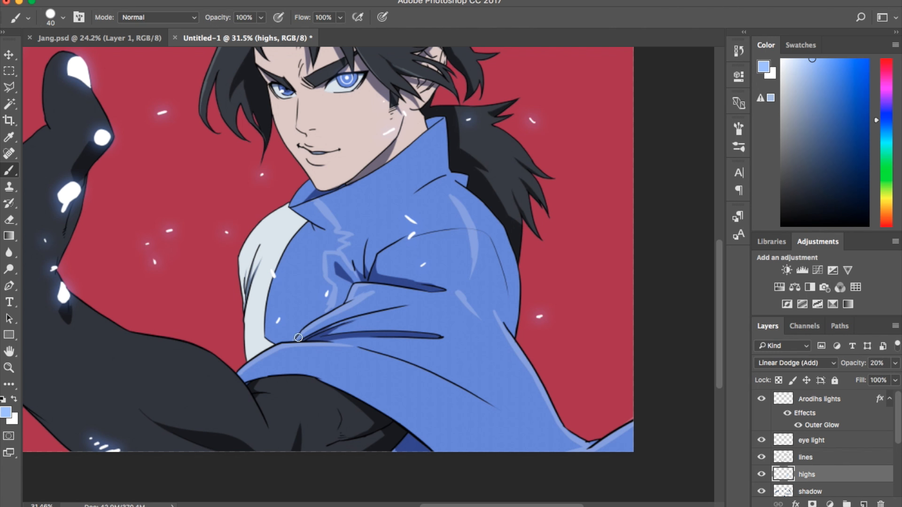
Paint a thin highlight along the lower edge of the dark outstretched forearm
scroll(127, 317, "left", 5)
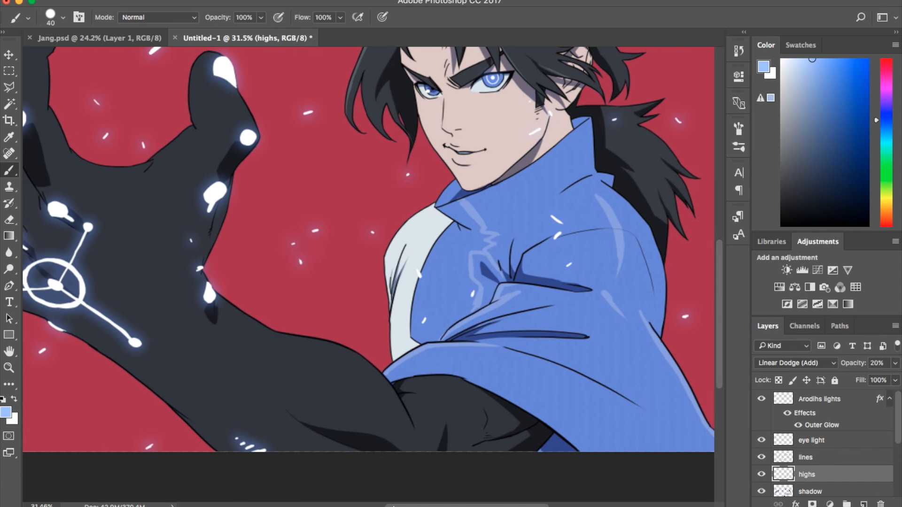
left_click_drag(80, 324, 96, 333)
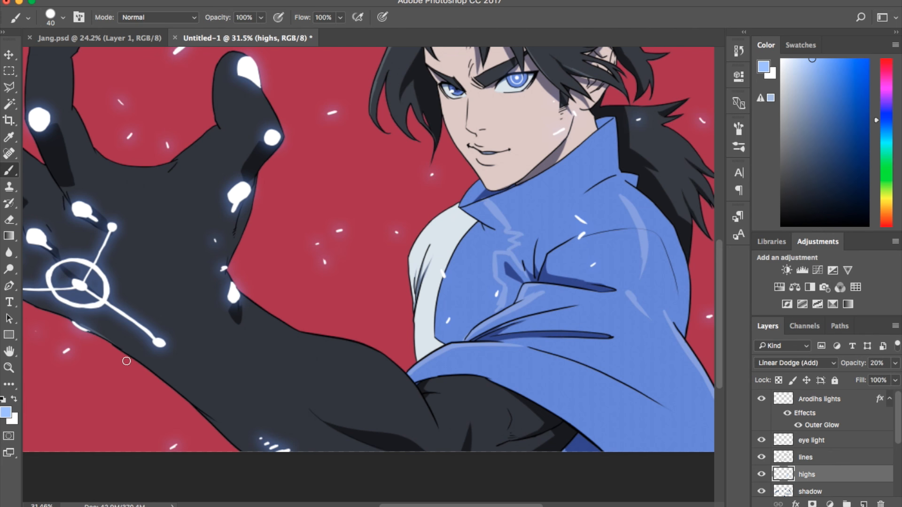
left_click_drag(126, 361, 249, 443)
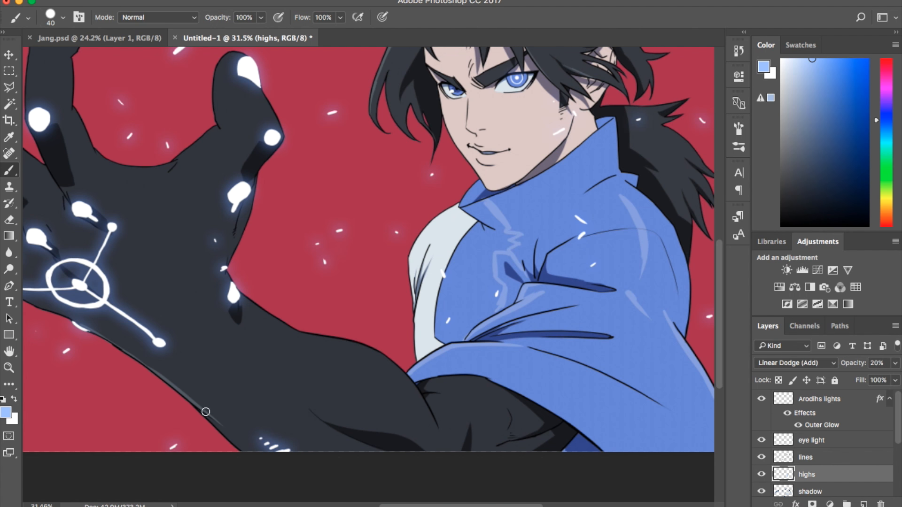
left_click_drag(194, 403, 238, 431)
Paint thin edge highlights along the fingers and knuckles of the outstretched hand
scroll(219, 414, "left", 5)
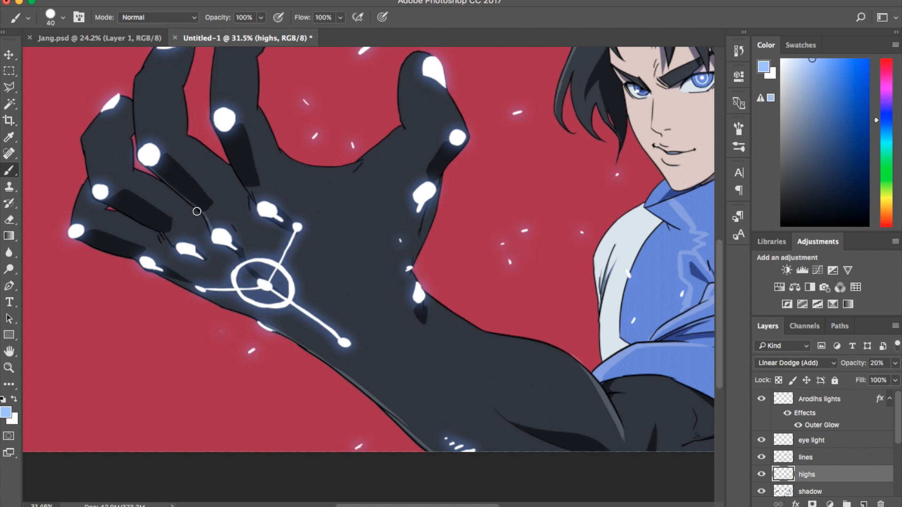
left_click_drag(227, 243, 242, 255)
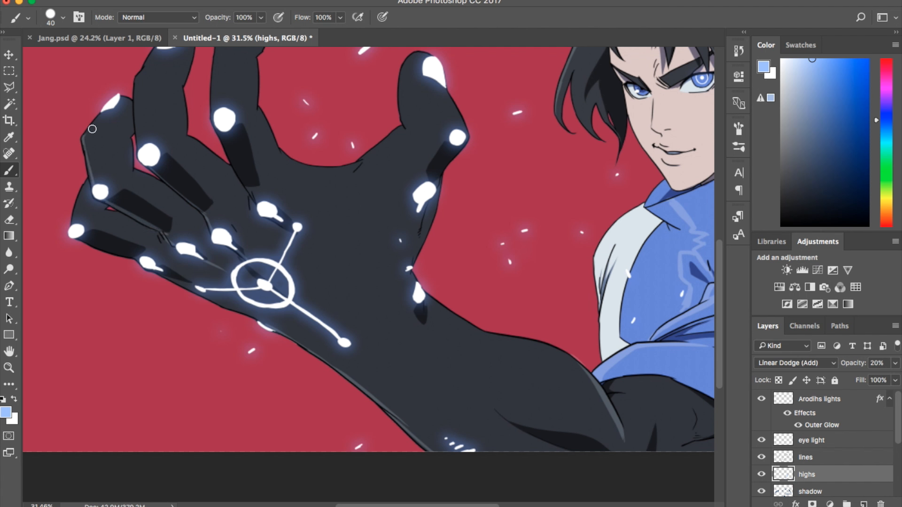
left_click_drag(139, 153, 139, 104)
Highlight the edges of the index finger, the web between finger and thumb, the thumb, and the upper edge of the wrist
scroll(137, 87, "up", 3)
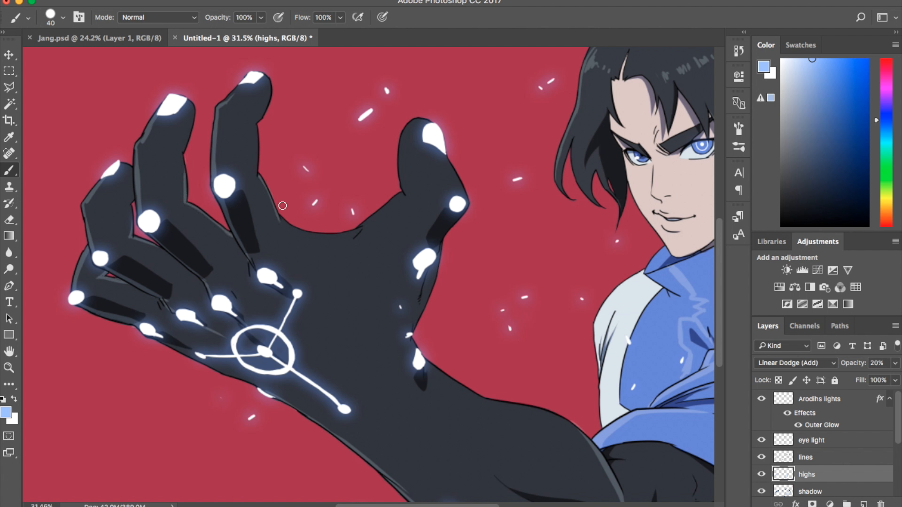
mouse_move(291, 224)
left_mouse_down()
mouse_move(277, 203)
mouse_move(322, 243)
left_mouse_up()
mouse_move(389, 206)
left_mouse_down()
mouse_move(398, 196)
mouse_move(331, 239)
left_mouse_up()
mouse_move(284, 219)
left_mouse_down()
mouse_move(315, 239)
mouse_move(336, 232)
left_mouse_up()
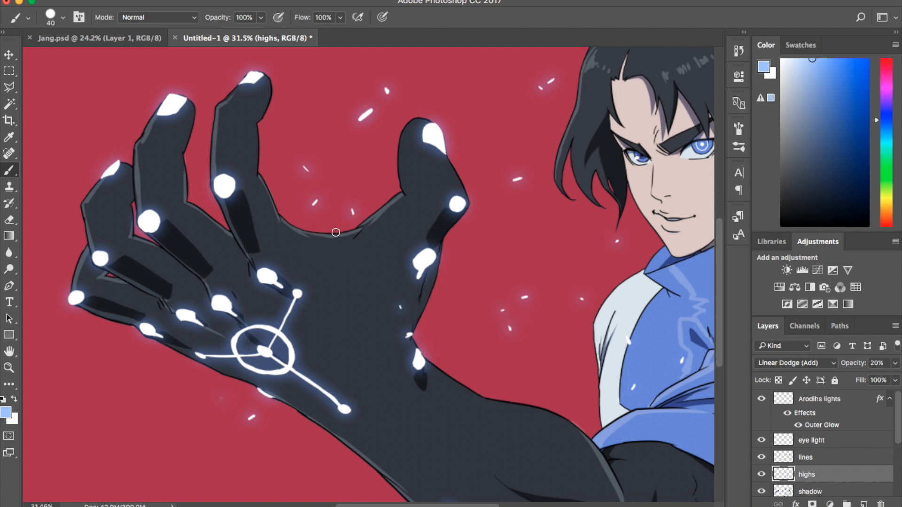
left_click_drag(249, 167, 248, 103)
left_click_drag(255, 137, 259, 125)
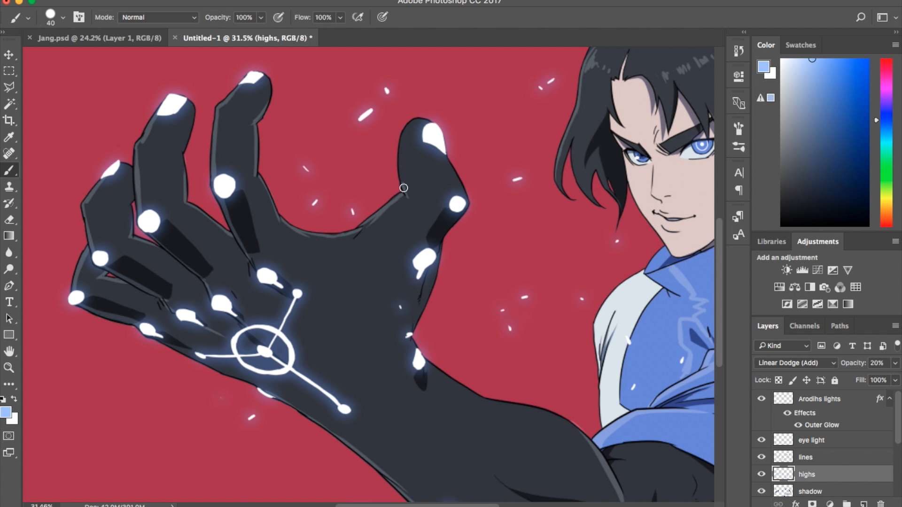
left_click_drag(404, 188, 402, 137)
mouse_move(456, 158)
left_mouse_down()
mouse_move(471, 214)
mouse_move(434, 244)
mouse_move(415, 328)
mouse_move(424, 373)
mouse_move(449, 395)
mouse_move(489, 401)
left_mouse_up()
Make the shadow layer active and set the Eraser to a soft round brush with 0% hardness
scroll(482, 399, "down", 5)
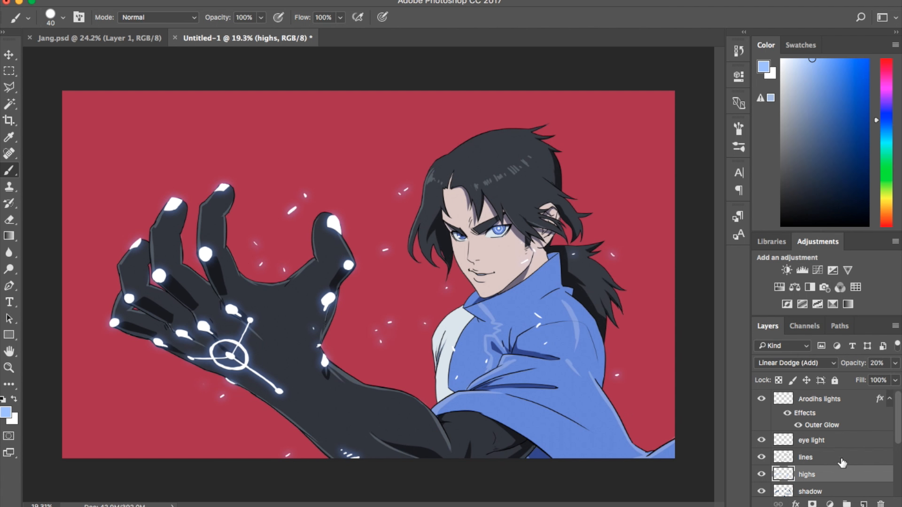
left_click(810, 490)
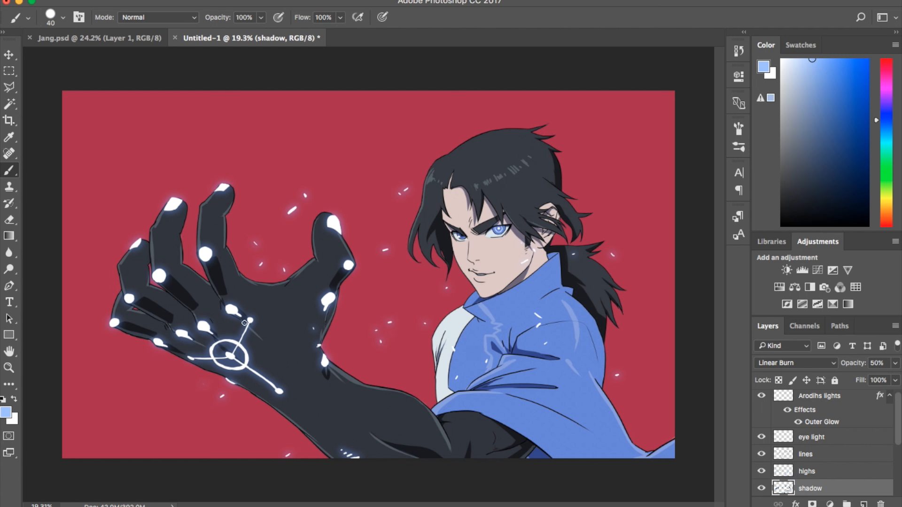
key("e")
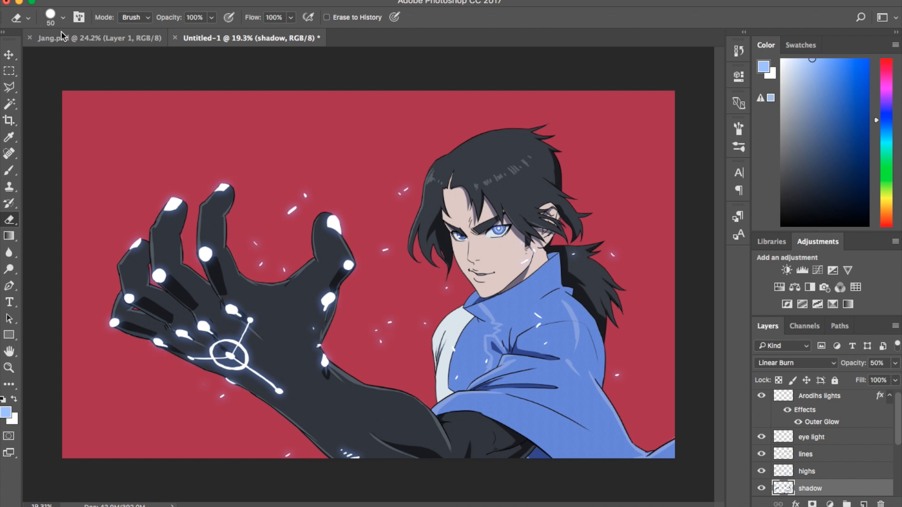
left_click(63, 18)
left_click(73, 139)
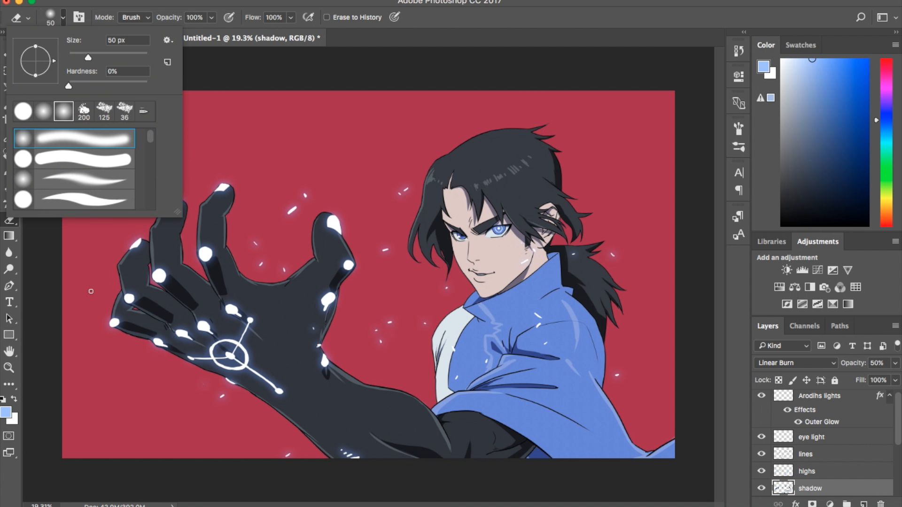
left_click(49, 282)
Enlarge the soft eraser to 700 px and fade the ends of the shadows on the outstretched hand
key("bracketright")
key("bracketright")
key("bracketright")
key("bracketright")
key("bracketright")
key("bracketright")
key("bracketright")
key("bracketright")
key("bracketright")
key("bracketright")
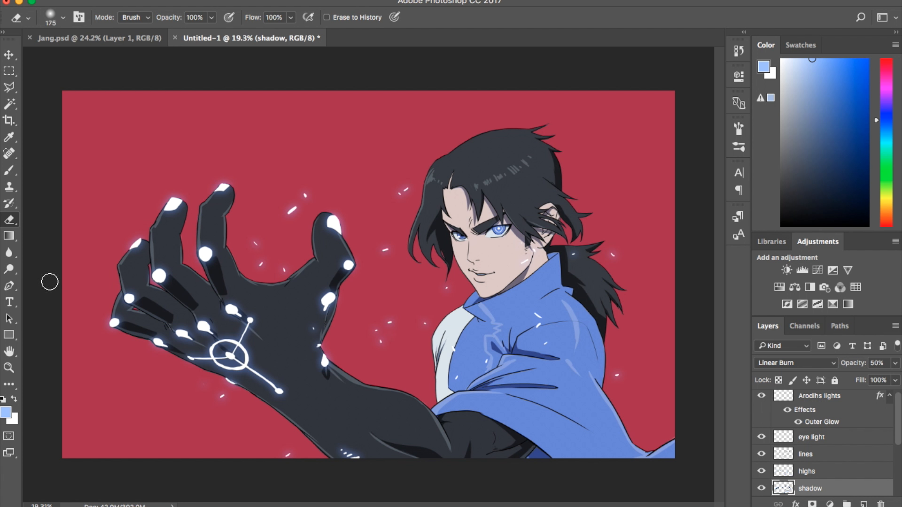
mouse_move(49, 282)
left_mouse_down()
mouse_move(198, 327)
mouse_move(188, 326)
mouse_move(221, 312)
mouse_move(169, 347)
left_mouse_up()
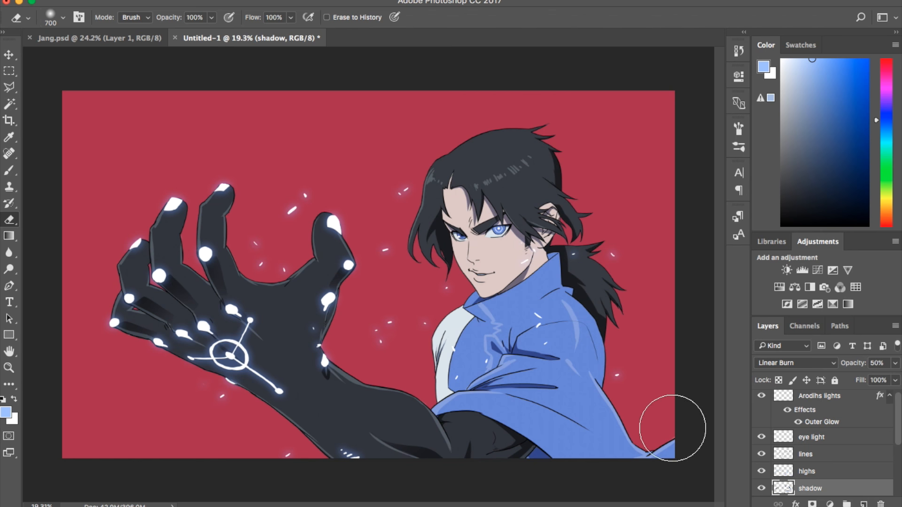
Select the whole character silhouette on the tone layer with the Magic Wand, keeping Sample All Layers off
key("alt+bracketleft")
key("w")
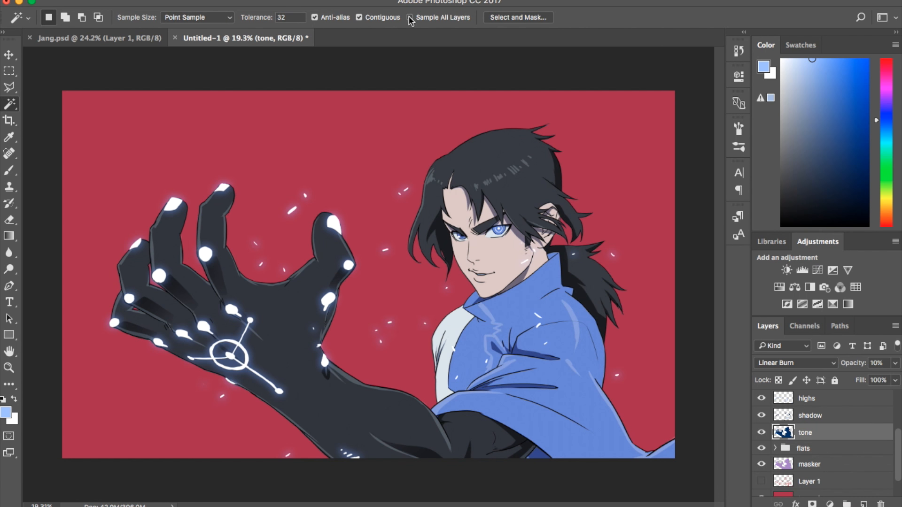
left_click(524, 250)
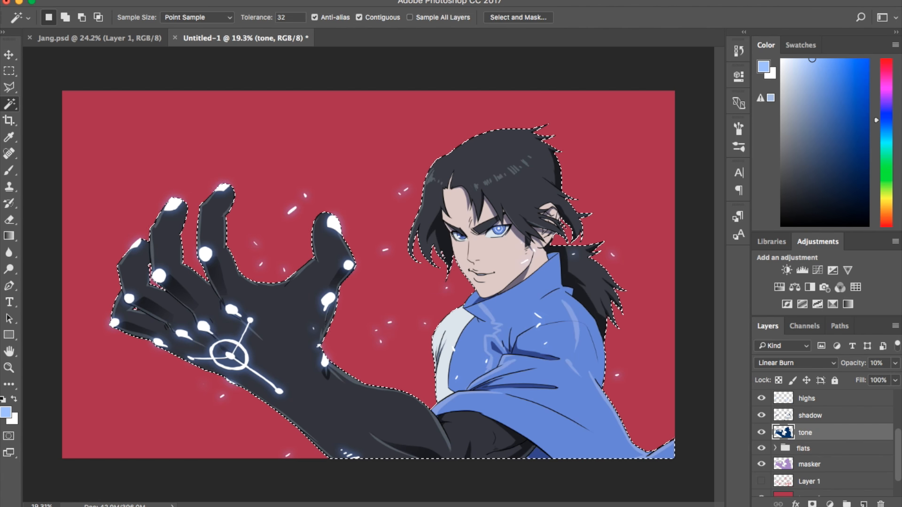
With the Gradient tool ready, add a new layer above tone and set it to Linear Burn at 28% opacity
key("g")
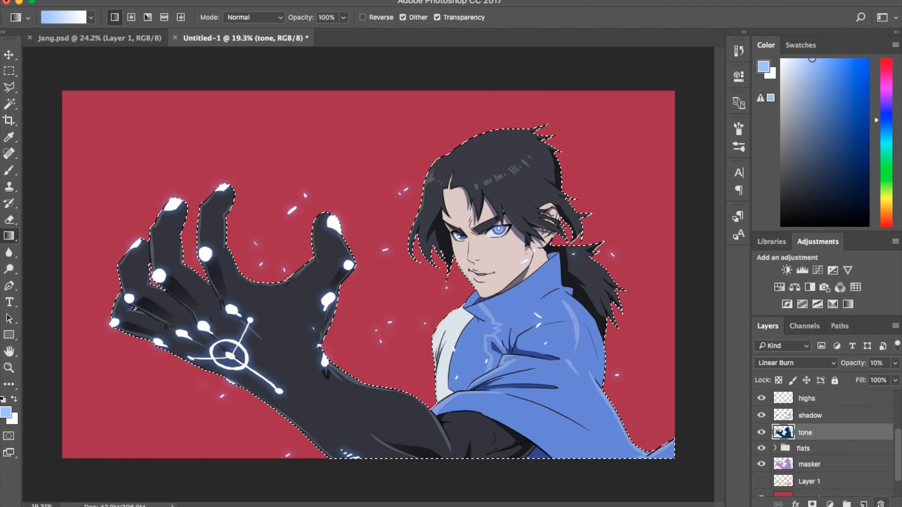
left_click(864, 504)
left_click(802, 364)
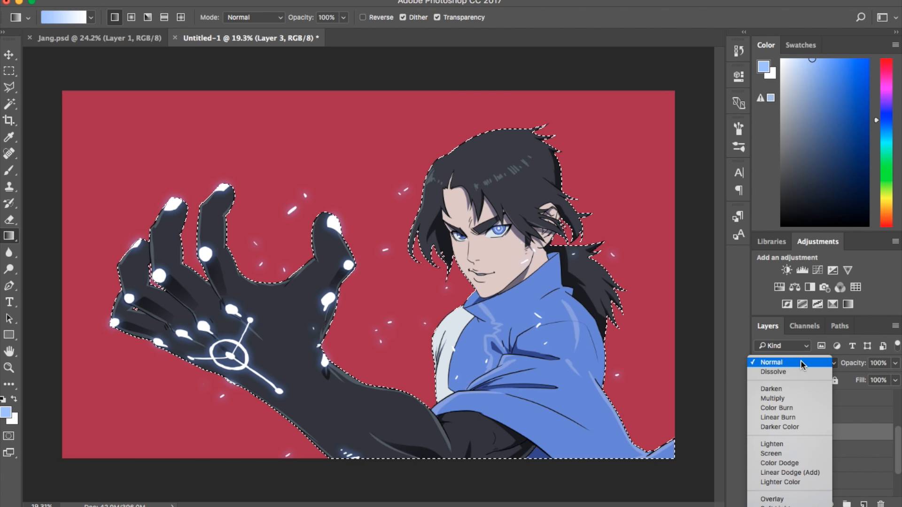
left_click(796, 415)
left_click_drag(897, 367, 852, 379)
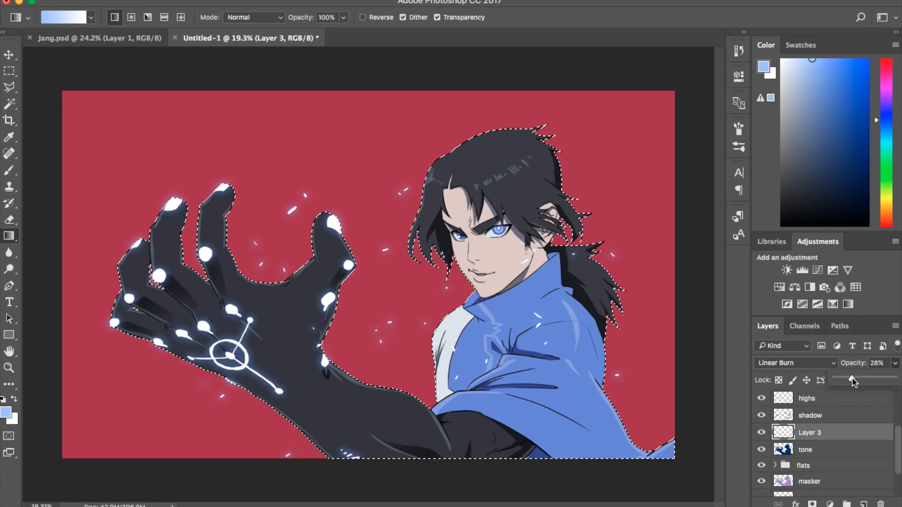
Set the foreground colour to dark blue #002069 and return to the Gradient tool
left_click(6, 413)
mouse_move(515, 322)
left_mouse_down()
mouse_move(574, 285)
mouse_move(607, 281)
mouse_move(601, 295)
left_mouse_up()
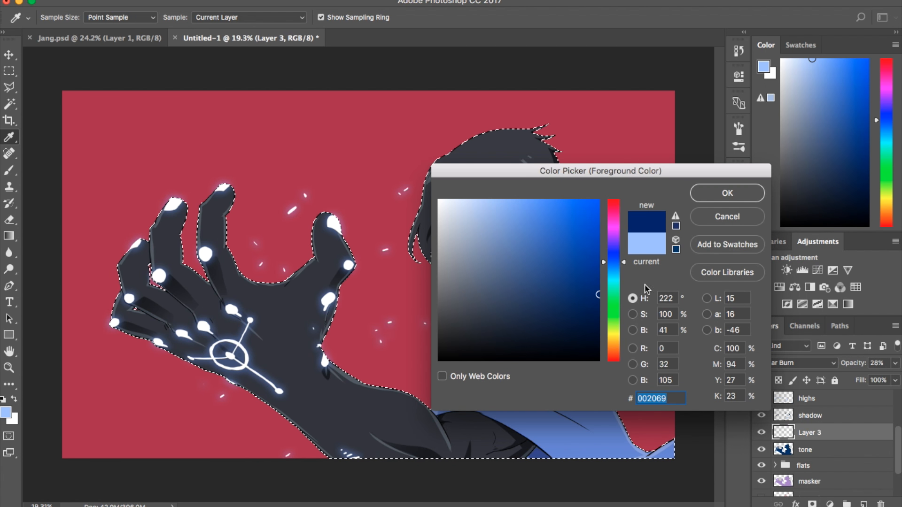
left_click(726, 205)
key("g")
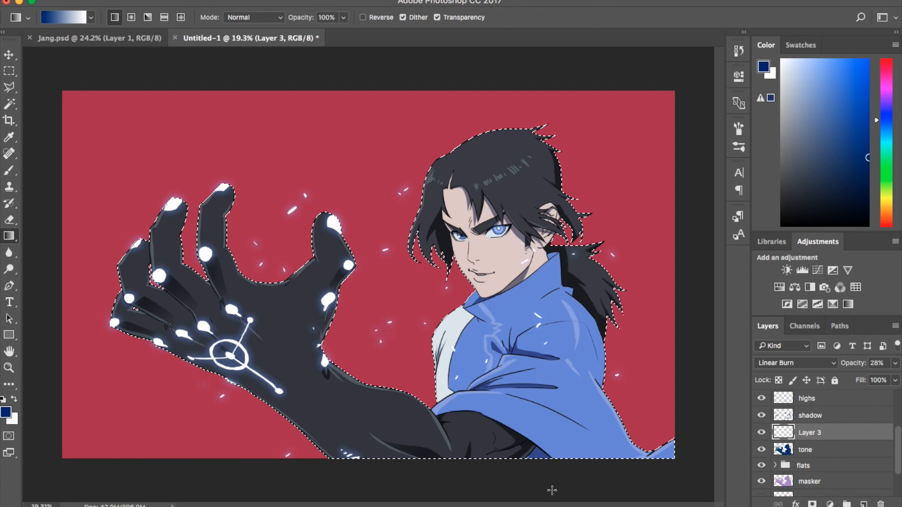
Try a short dark-blue gradient from below the canvas up to the chest of the selected figure, and undo it
key("c")
left_click_drag(549, 489, 548, 358)
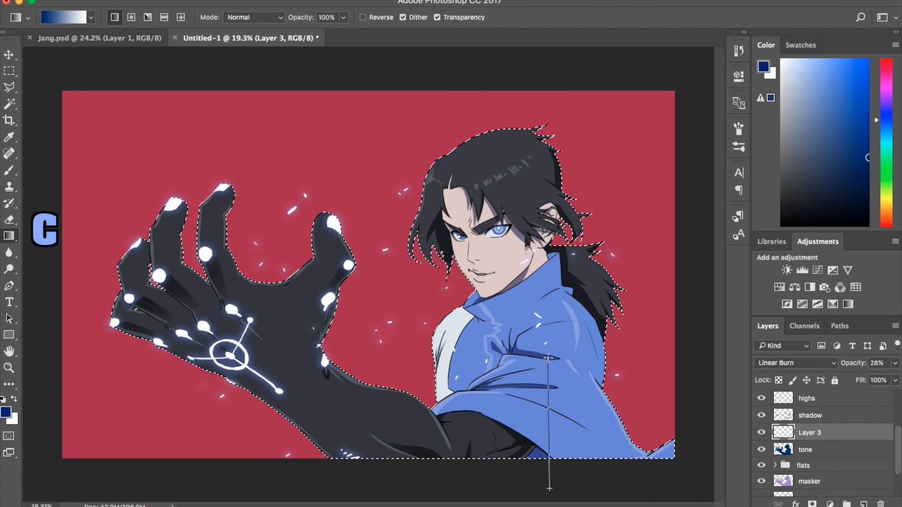
left_click_drag(552, 312, 552, 313)
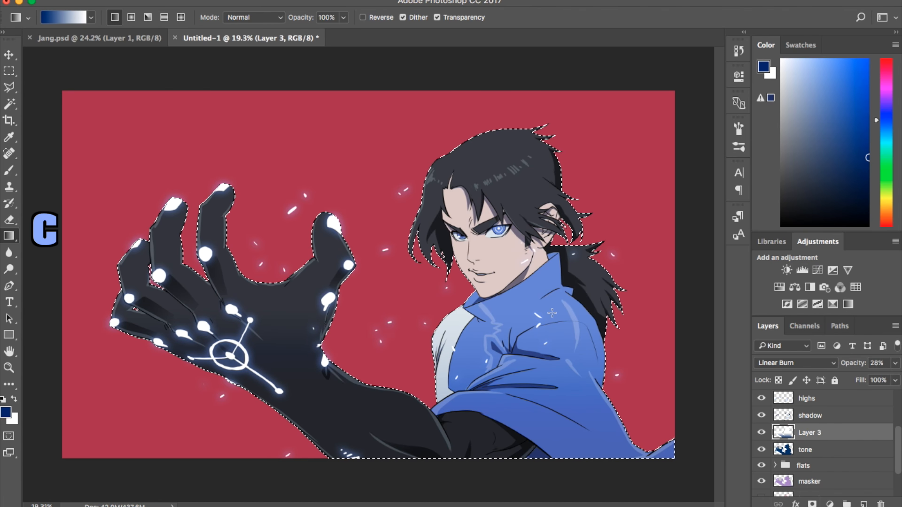
key("ctrl+z")
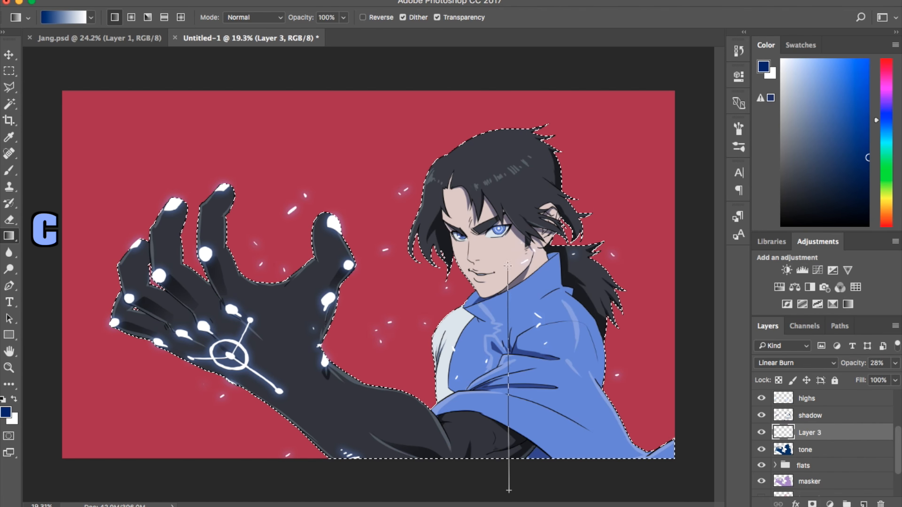
Apply a longer dark-blue gradient from below the canvas up towards the character's head, and clear the selection
left_click_drag(501, 219, 501, 220)
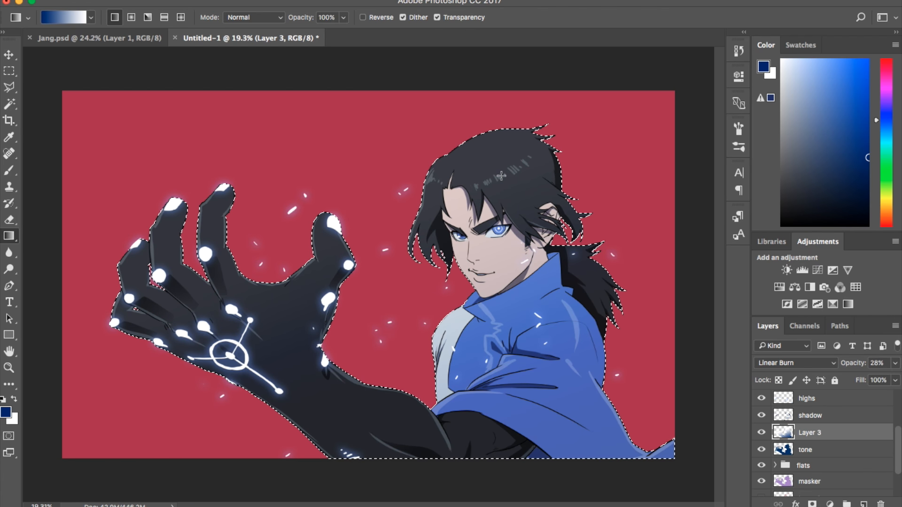
scroll(830, 426, "up", 4)
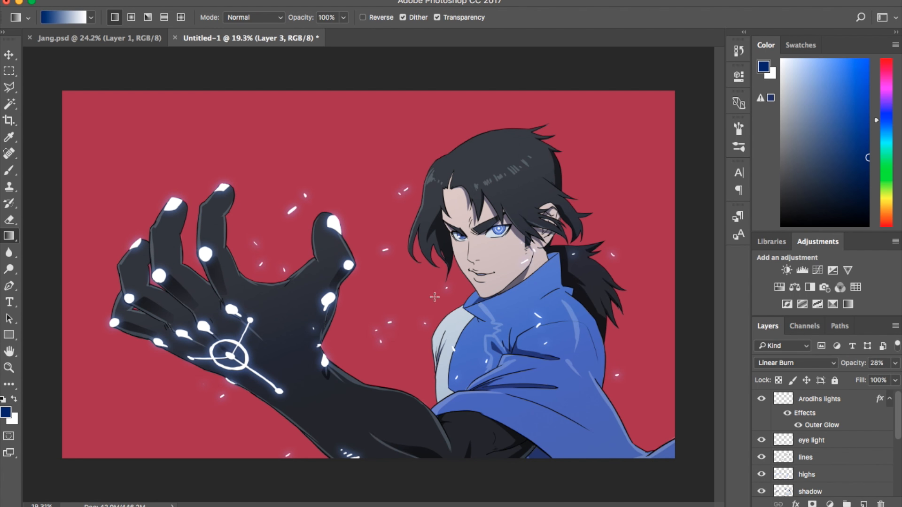
scroll(435, 297, "down", 3)
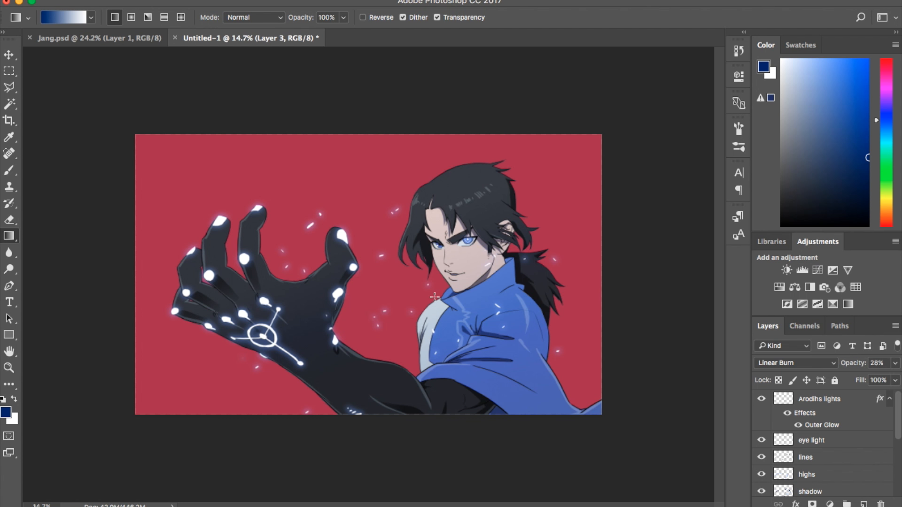
scroll(434, 297, "up", 3)
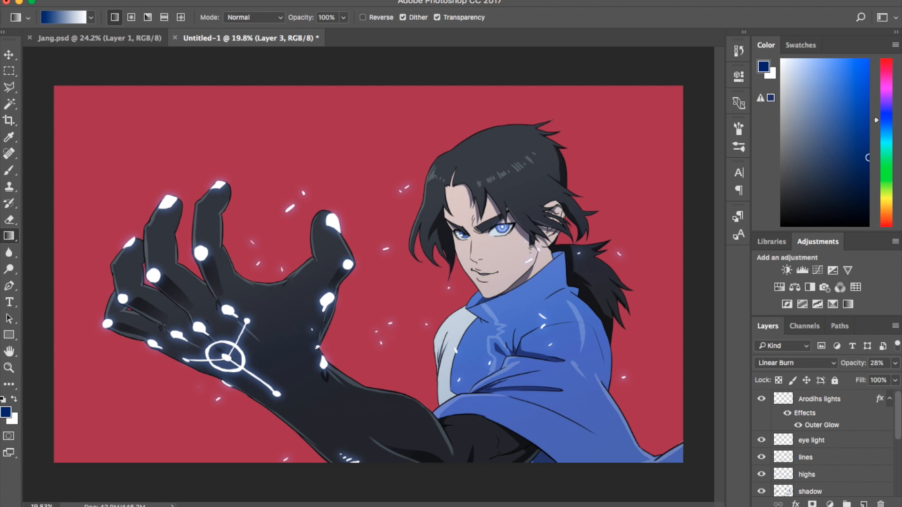
Try duplicating all layers from Arodihs lights down to masker within Untitled-1
left_click(829, 405)
scroll(829, 407, "down", 5)
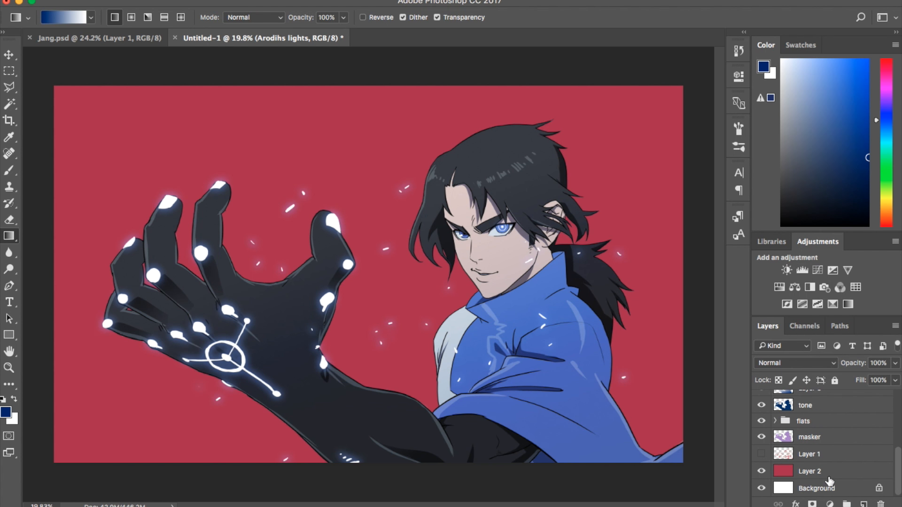
left_click(826, 441, "shift")
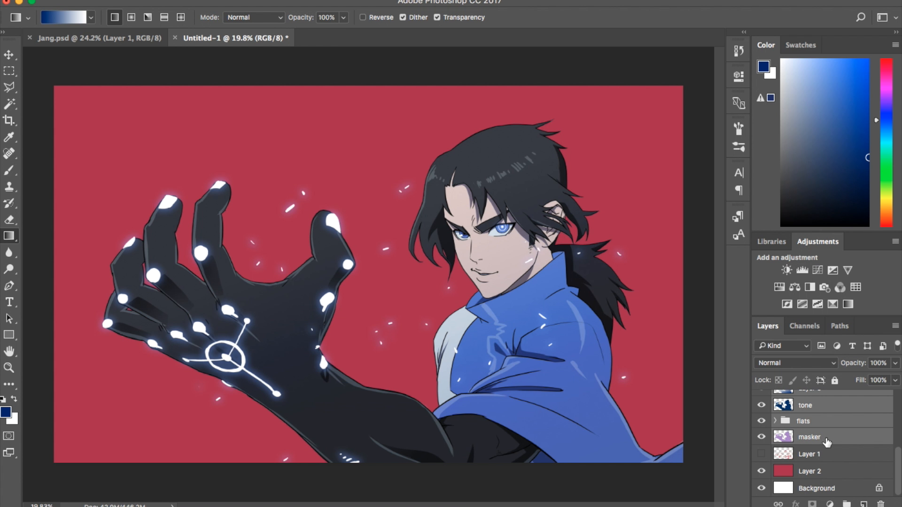
scroll(827, 442, "up", 5)
right_click(813, 399)
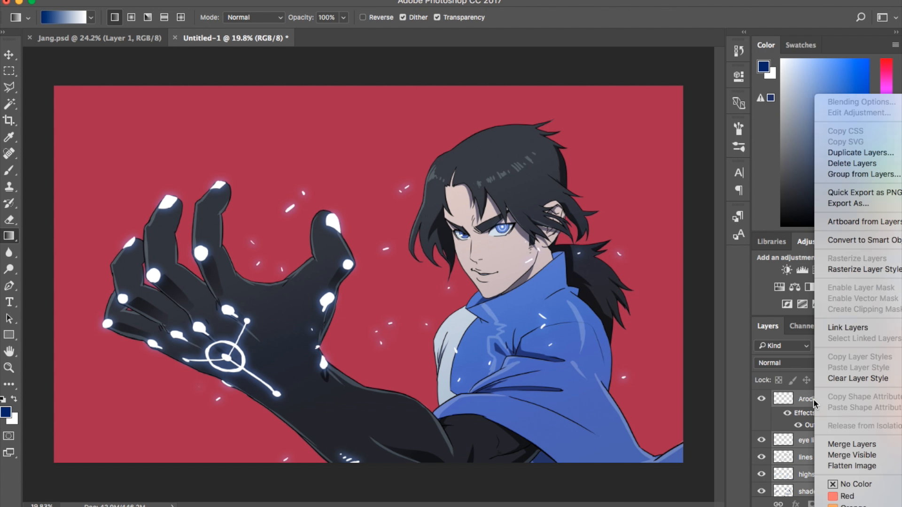
left_click(867, 152)
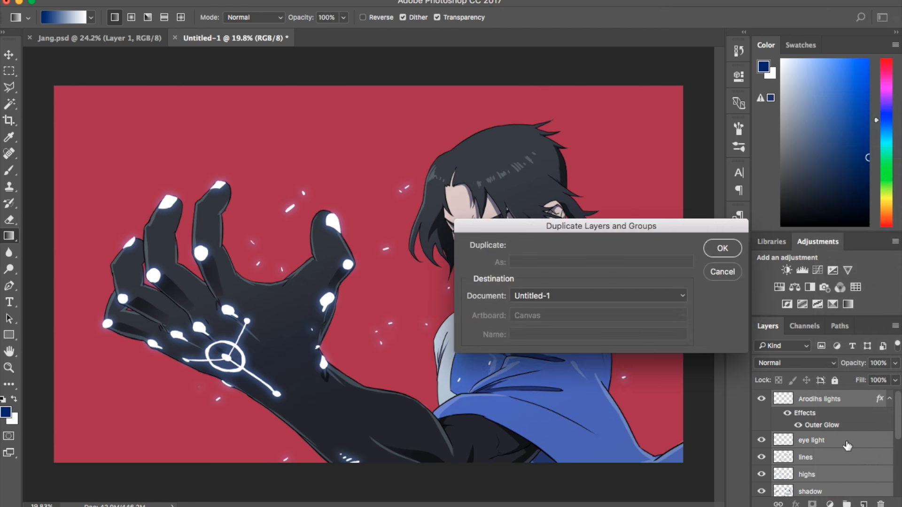
left_click(718, 250)
Try merging the duplicated figure layers into one layer
scroll(828, 463, "down", 10)
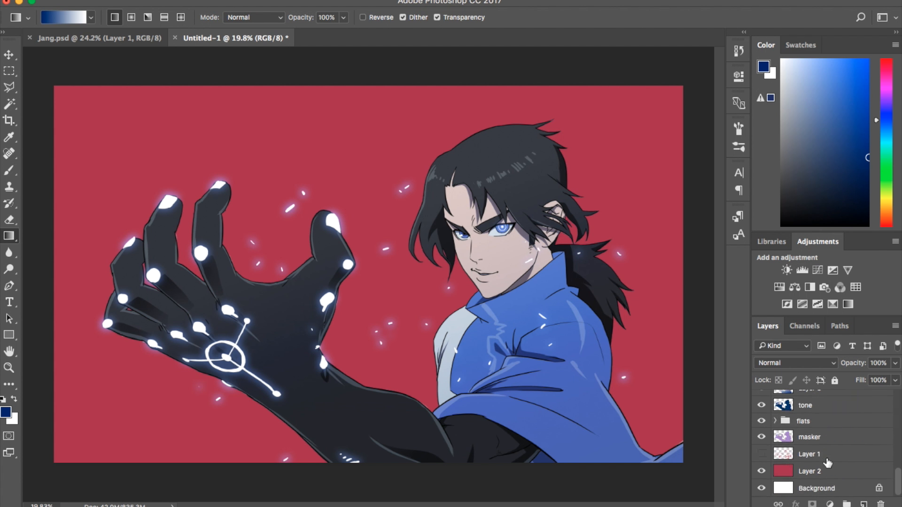
scroll(828, 463, "up", 5)
scroll(828, 462, "up", 3)
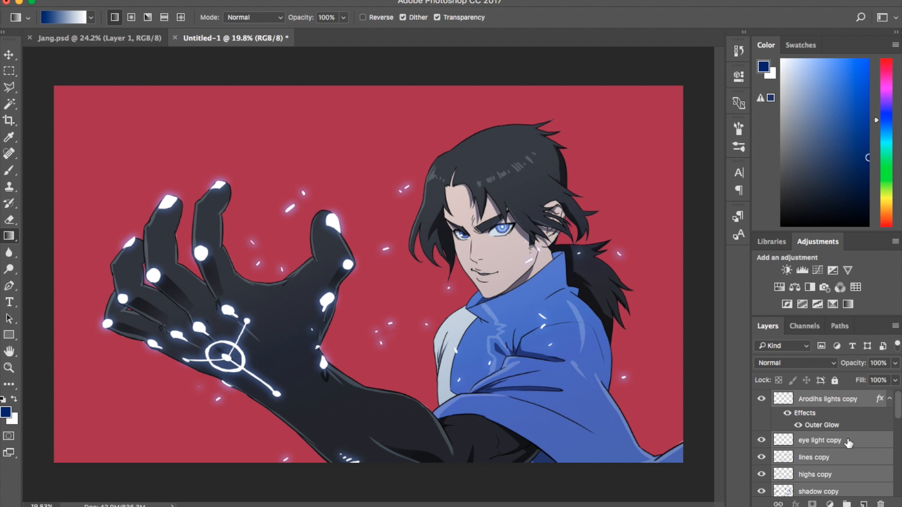
right_click(845, 440)
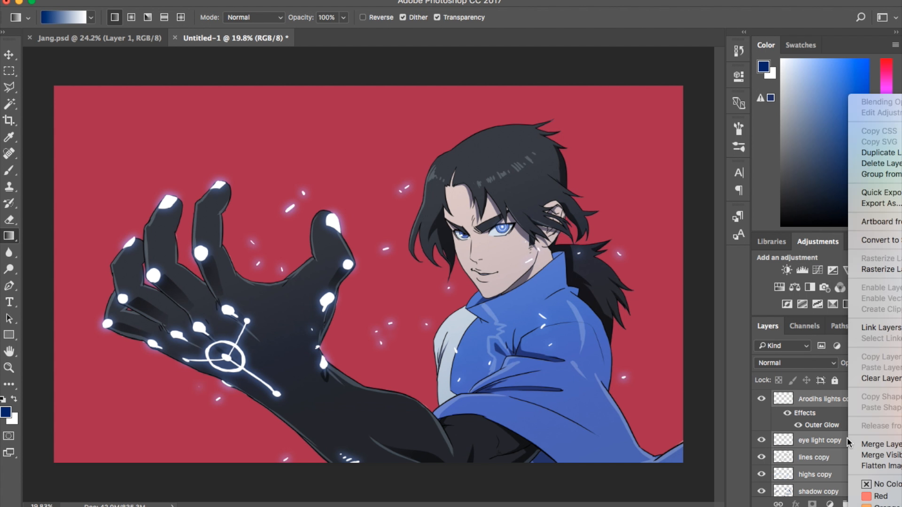
left_click(872, 444)
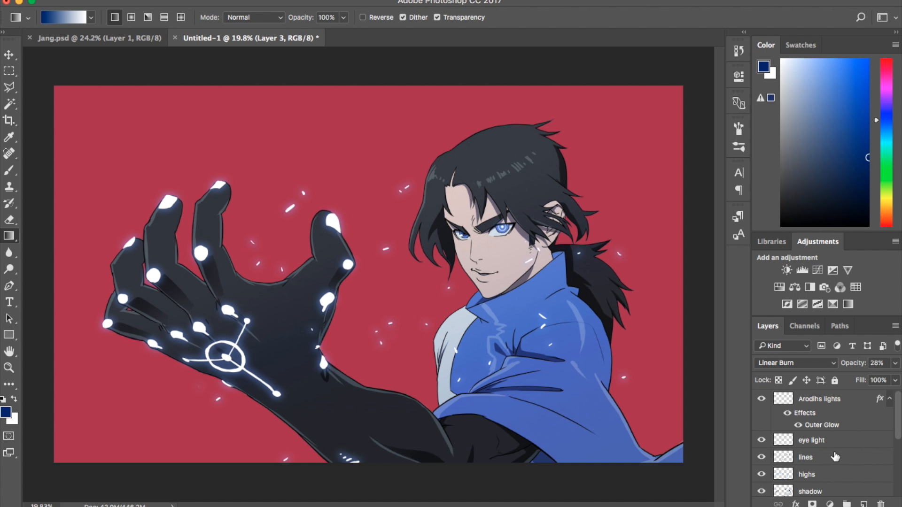
Select the layers from Arodihs lights down to masker and duplicate them within Untitled-1
left_click(830, 407)
scroll(820, 427, "down", 10)
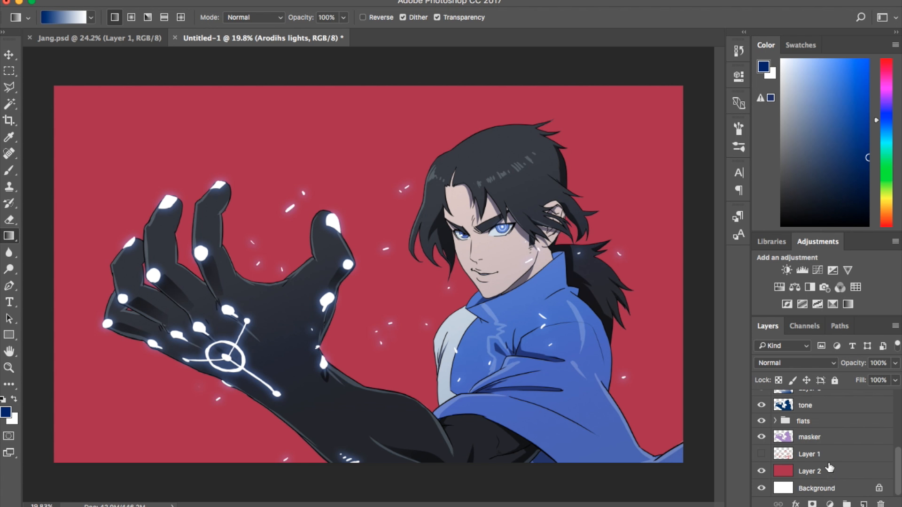
left_click(812, 437, "shift")
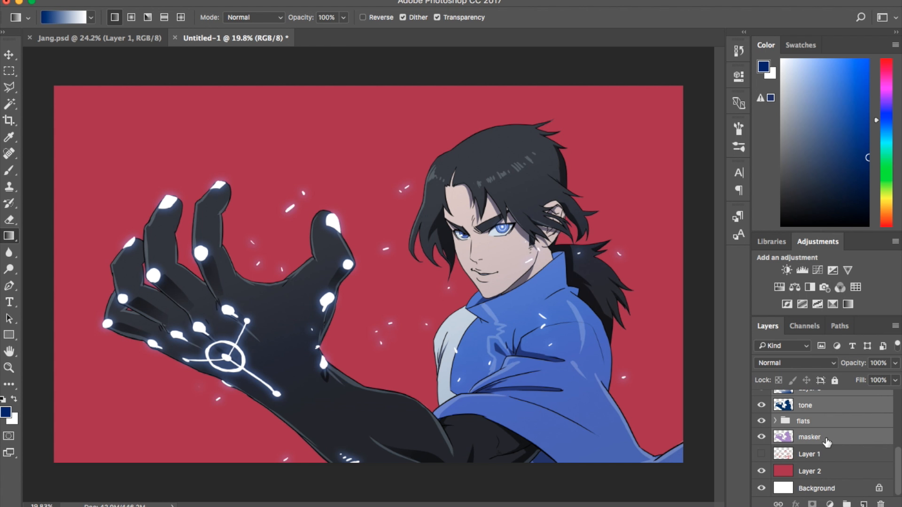
scroll(827, 441, "up", 10)
right_click(816, 403)
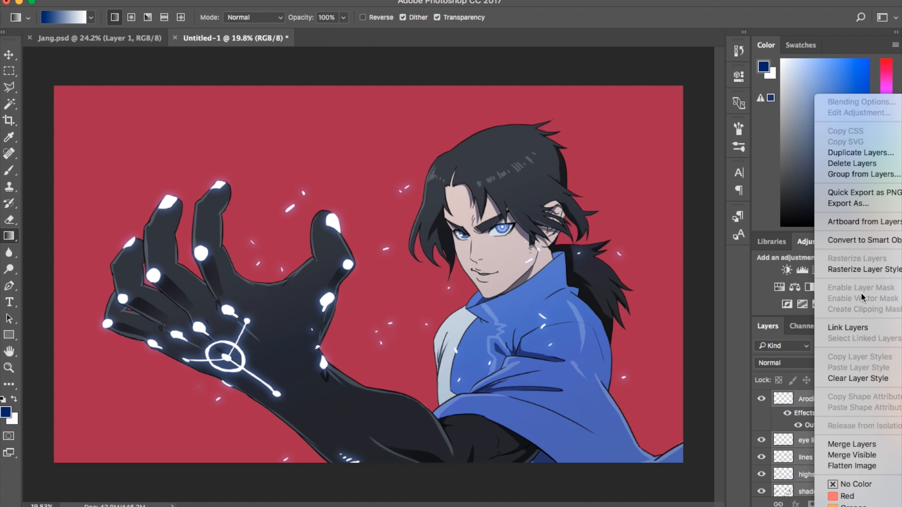
left_click(871, 153)
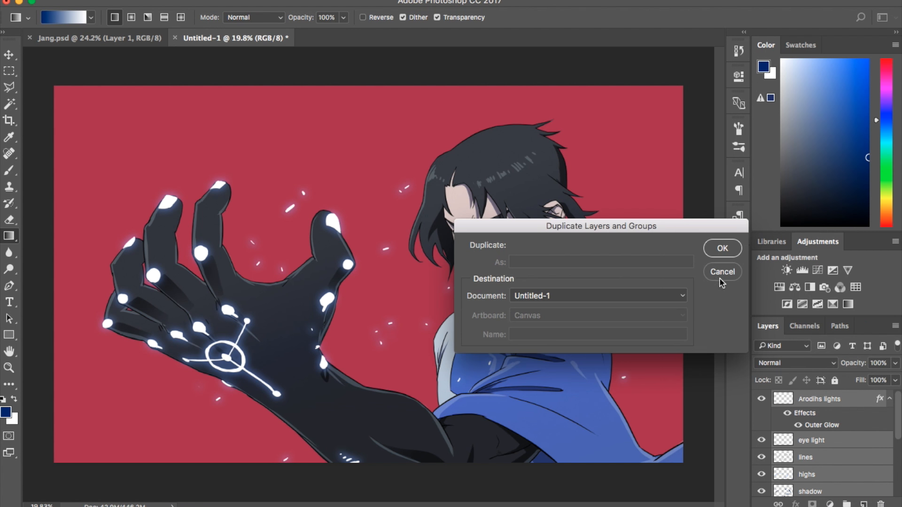
left_click(721, 251)
Merge the duplicated copies of the character layers into a single layer above the originals
scroll(829, 465, "down", 8)
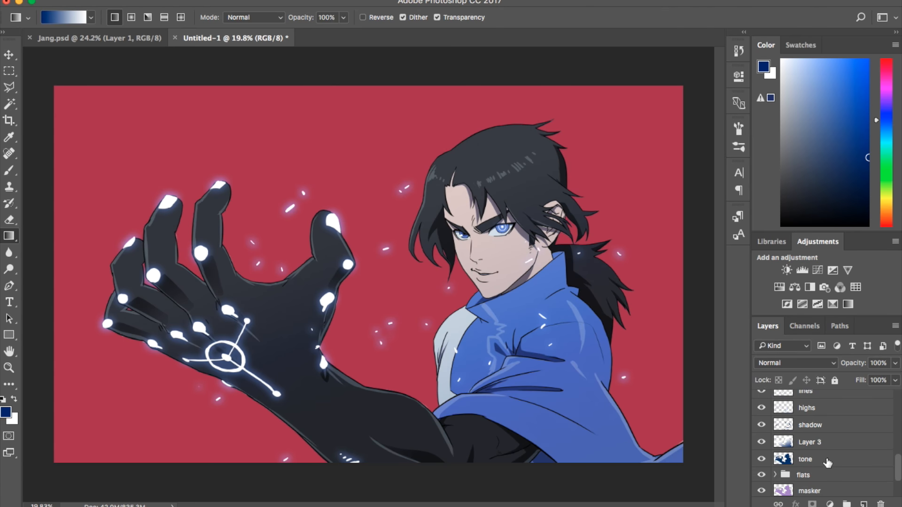
scroll(827, 463, "up", 5)
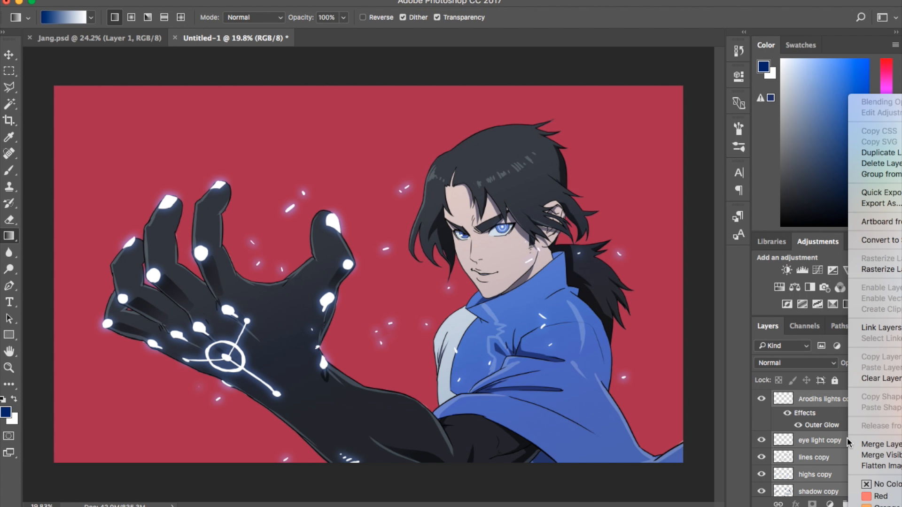
right_click(847, 438)
left_click(873, 444)
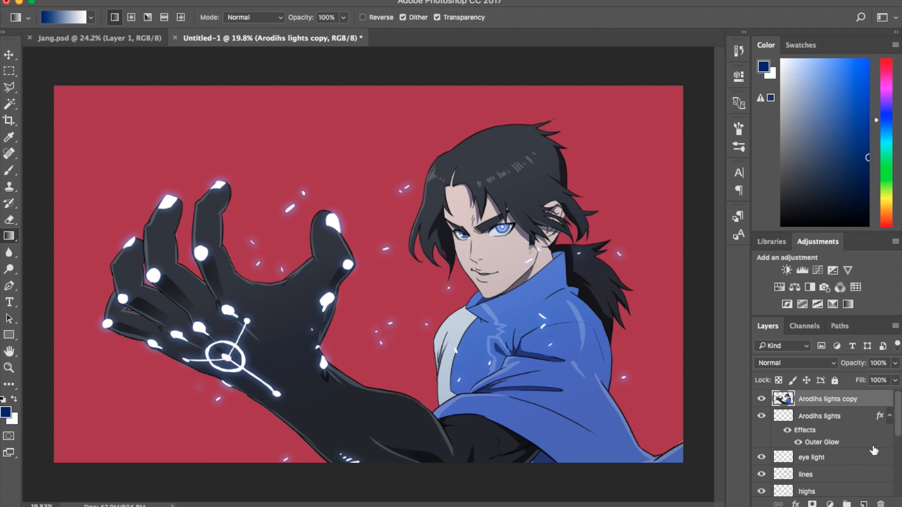
Duplicate the merged character layer within the same document, keeping the suggested name
right_click(808, 404)
left_click(844, 155)
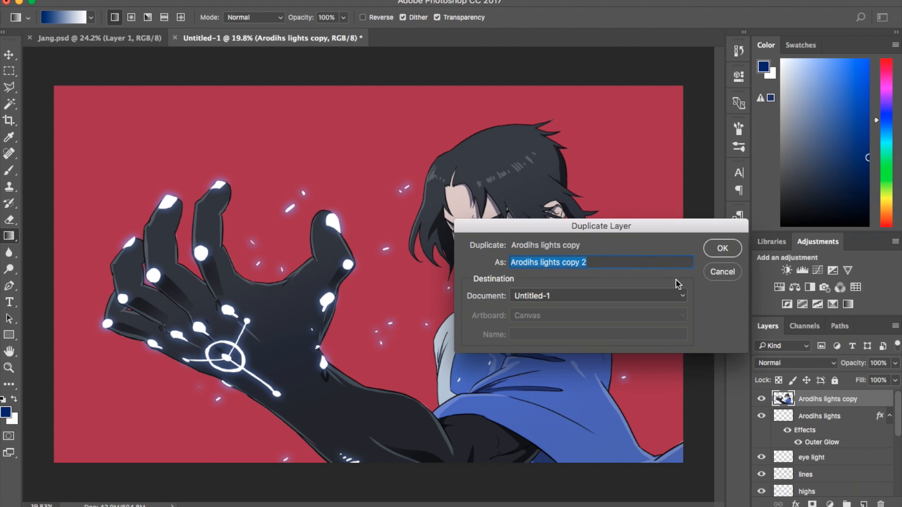
left_click(722, 248)
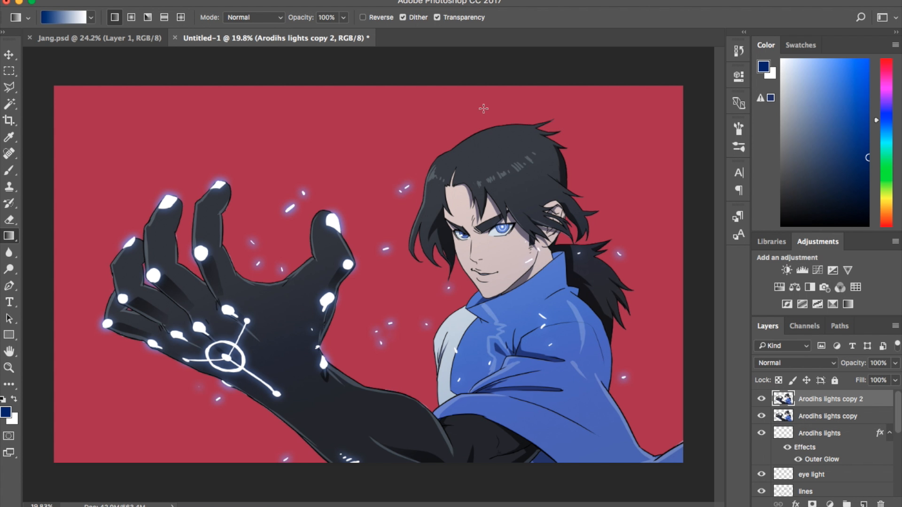
Select the whole canvas with the Rectangular Marquee and apply a 21.9-pixel Gaussian Blur to the topmost merged copy
key("m")
scroll(166, 111, "down", 2)
left_click_drag(86, 103, 653, 449)
left_click(310, 1)
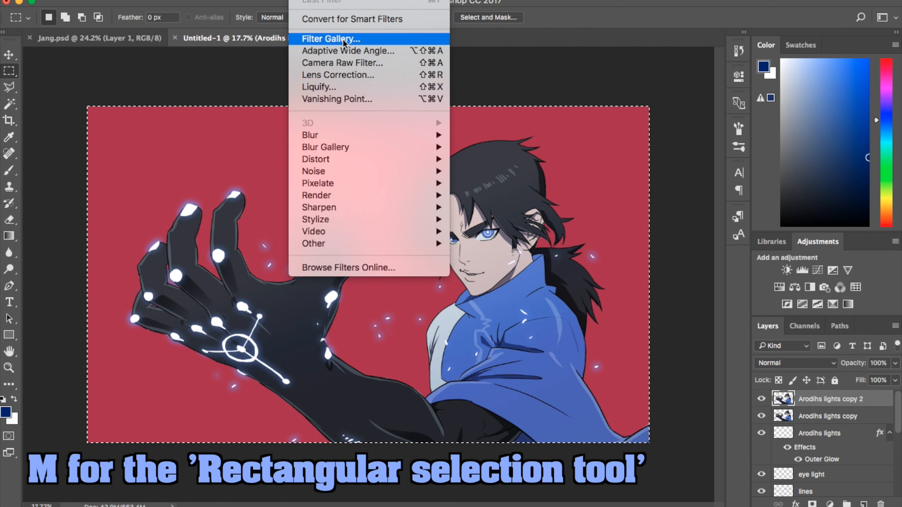
mouse_move(423, 135)
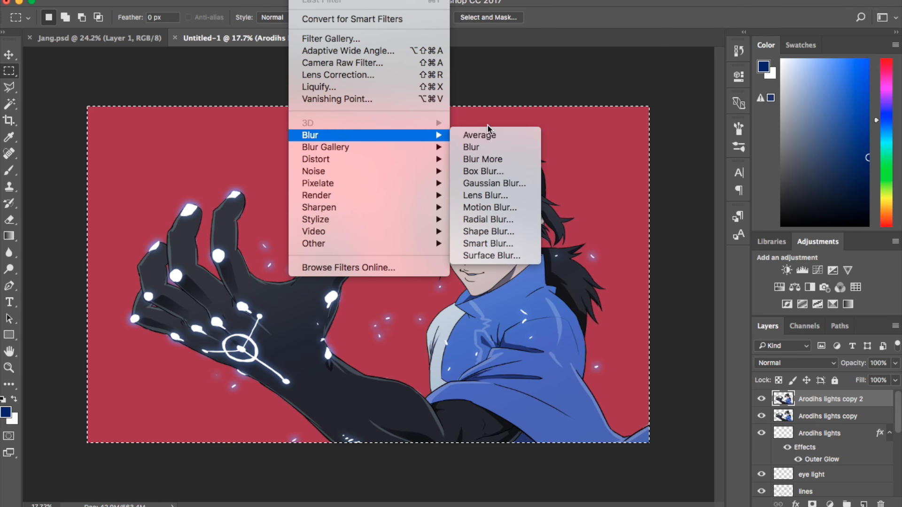
left_click(493, 182)
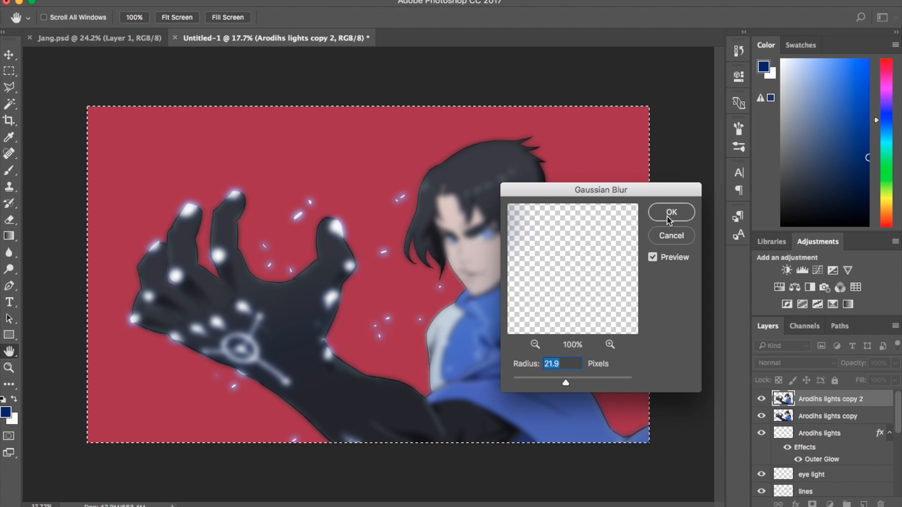
left_click(669, 215)
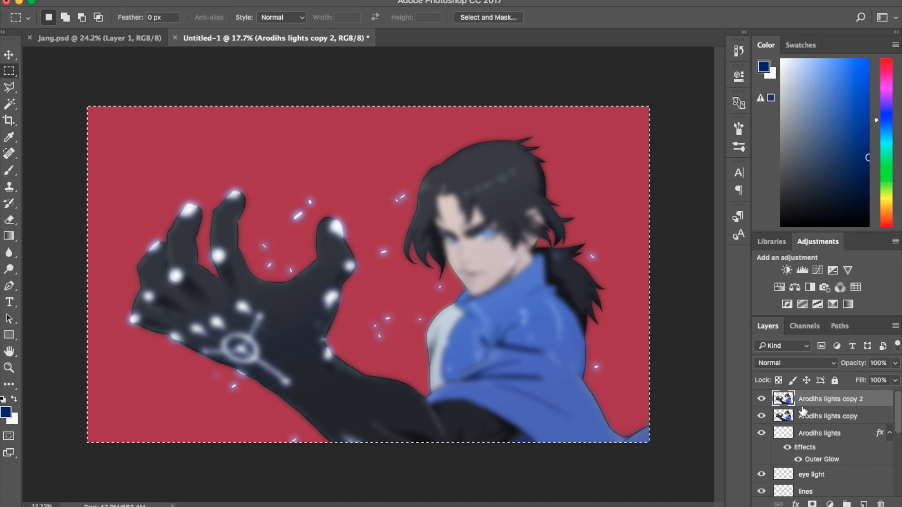
Set the blurred copy's blend mode to Lighten
left_click(802, 367)
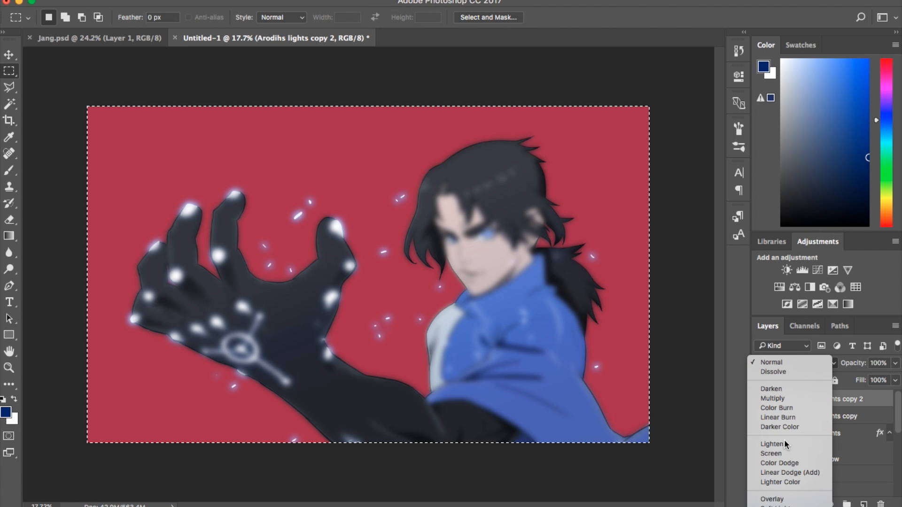
key("Escape")
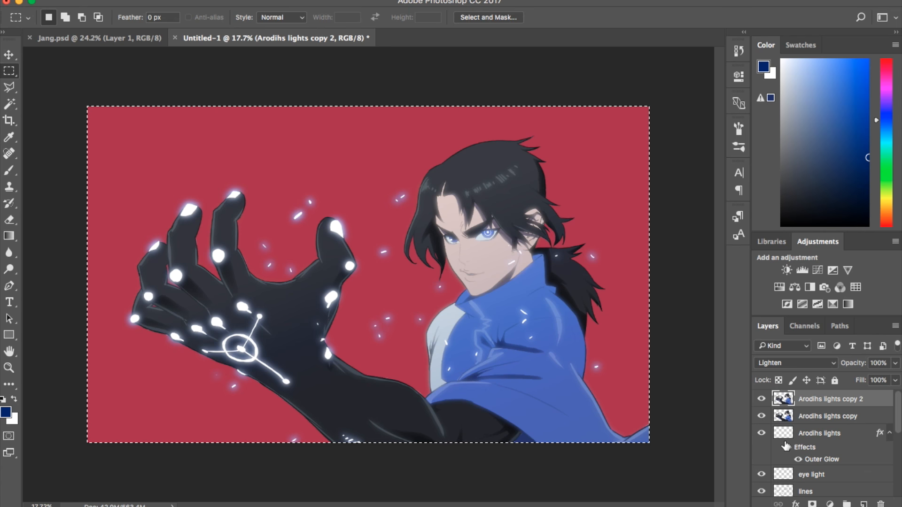
scroll(540, 375, "up", 3)
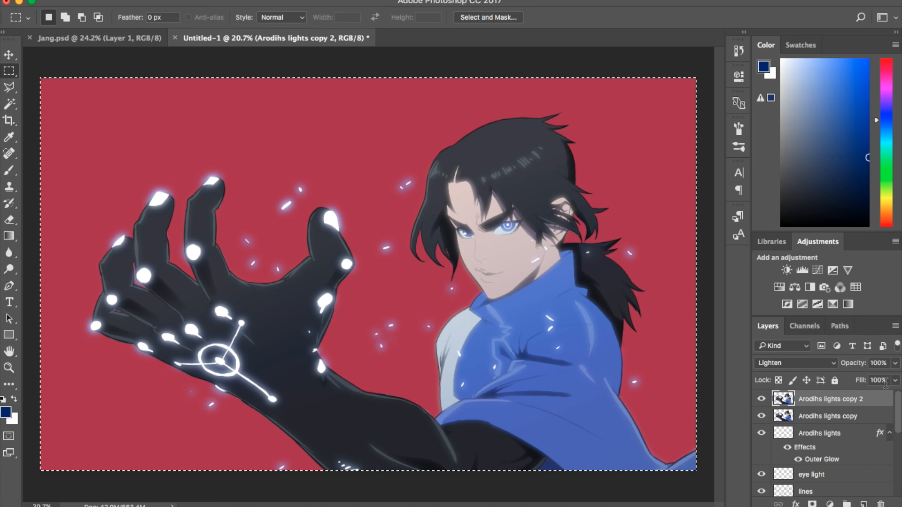
Try 40% opacity on the blurred copy and settle on 35%
left_click(896, 364)
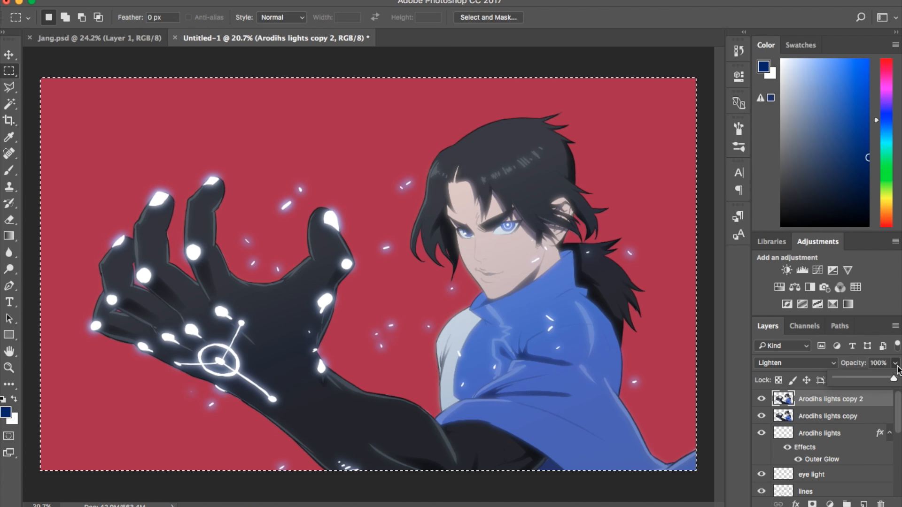
left_click(879, 363)
type("40")
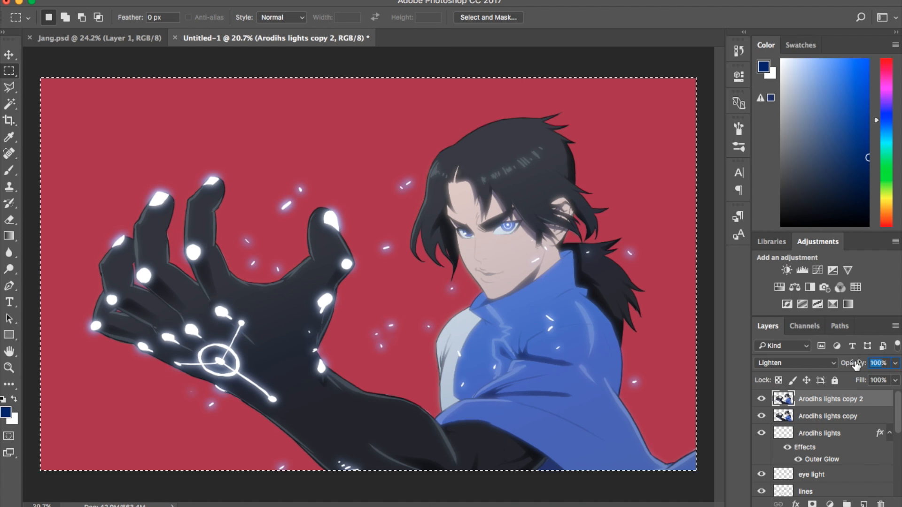
key("Return")
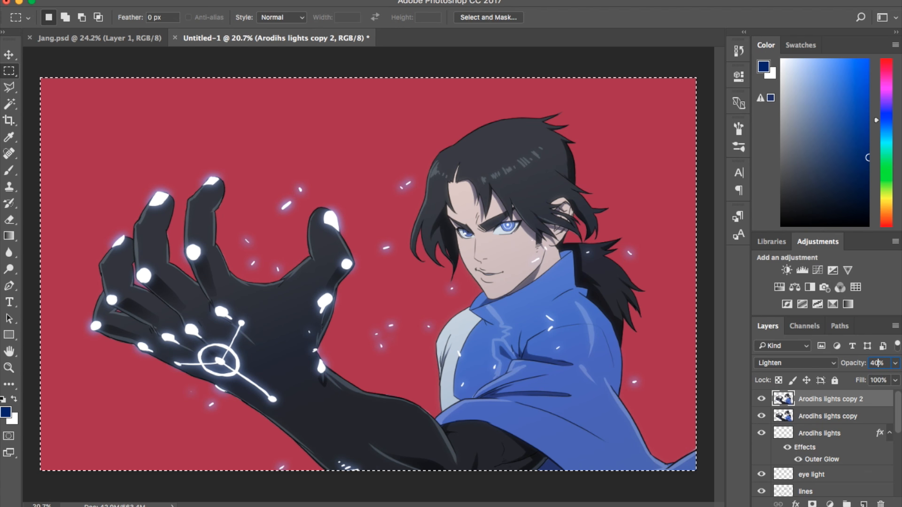
left_click(875, 363)
key("BackSpace")
key("BackSpace")
type("35")
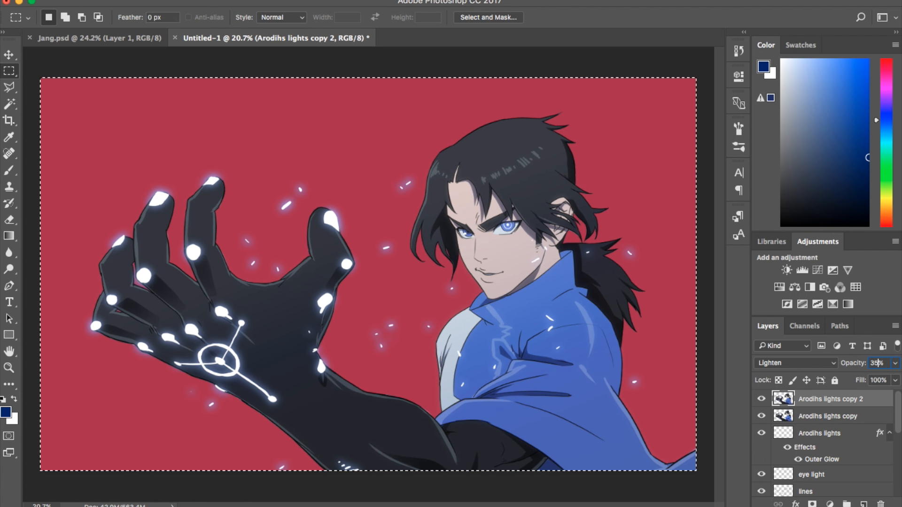